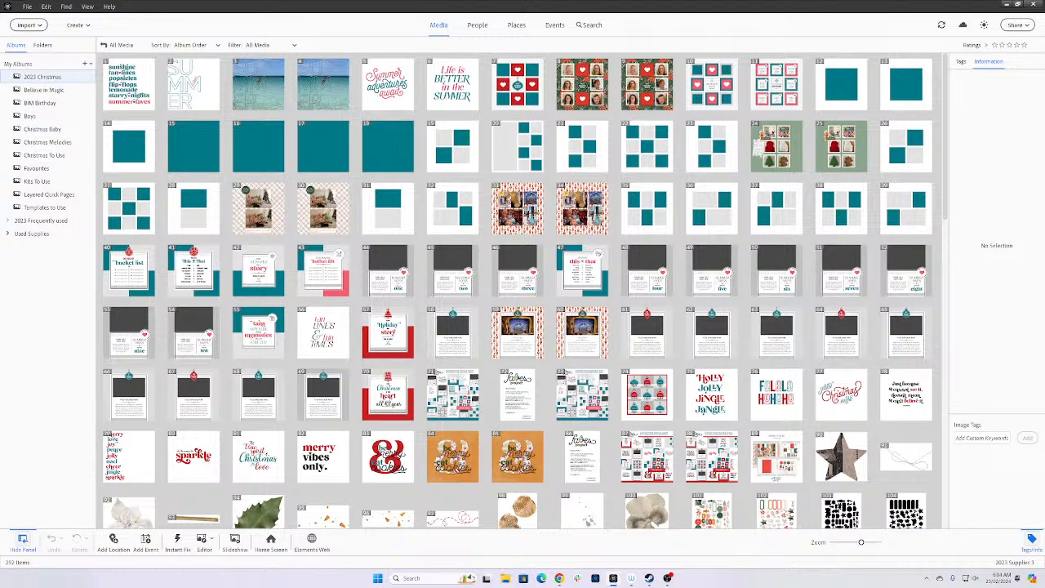
- Enlarge the thumbnails and look through the layouts and templates in the 2023 Christmas album
left_click(872, 543)
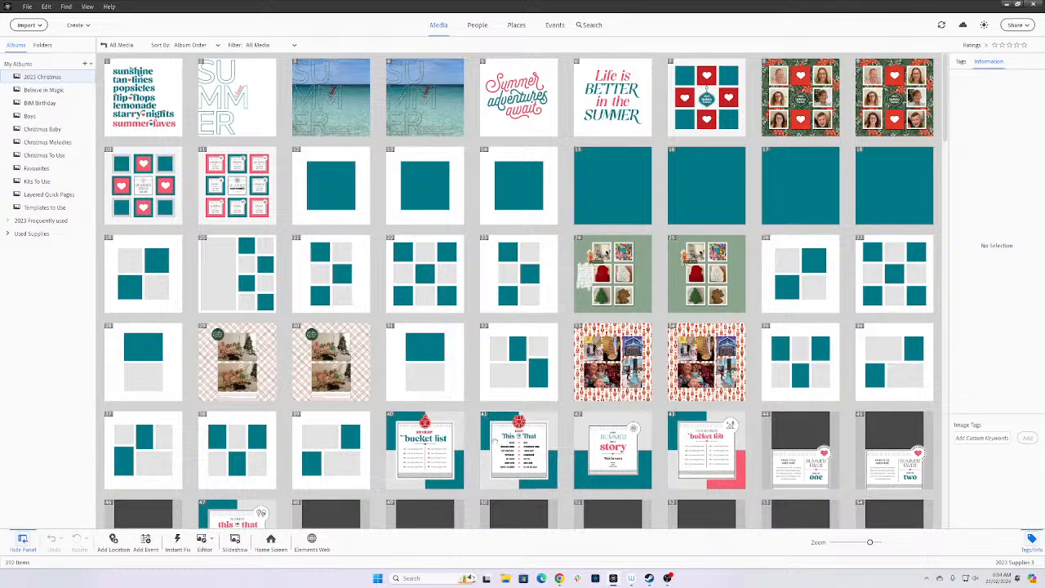
scroll(494, 440, "down", 3)
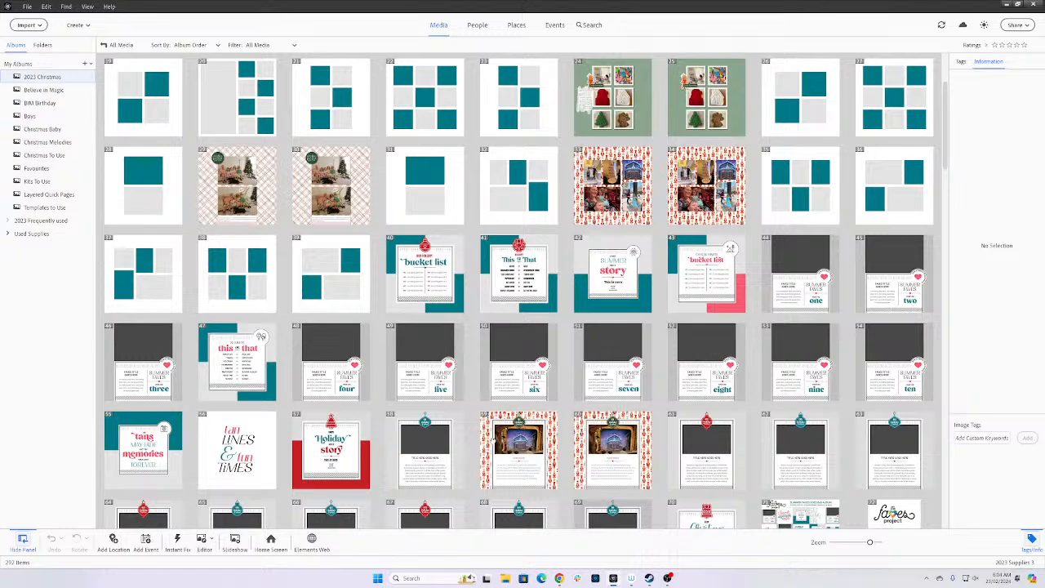
scroll(493, 439, "down", 5)
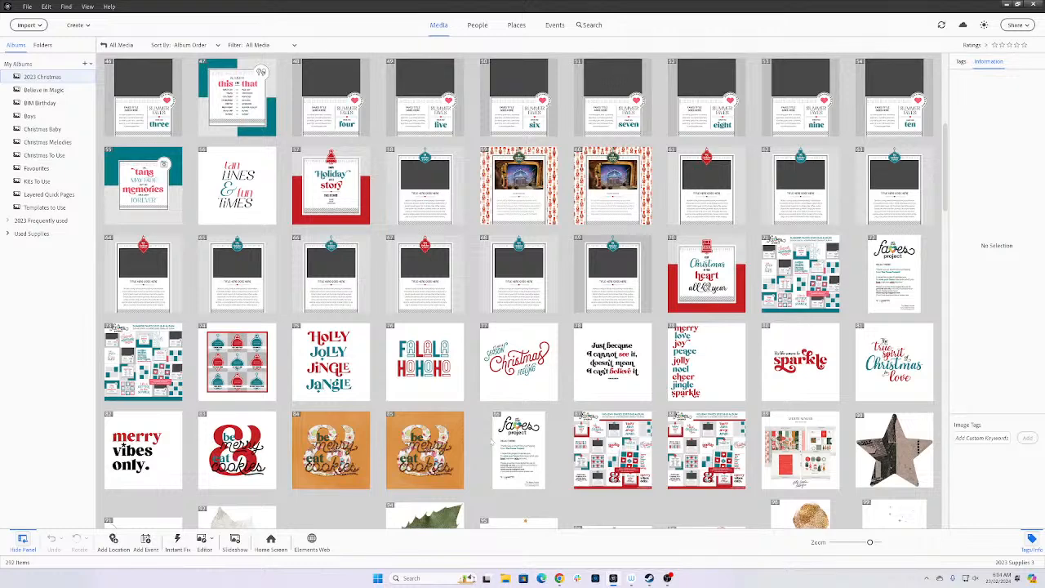
scroll(493, 441, "down", 2)
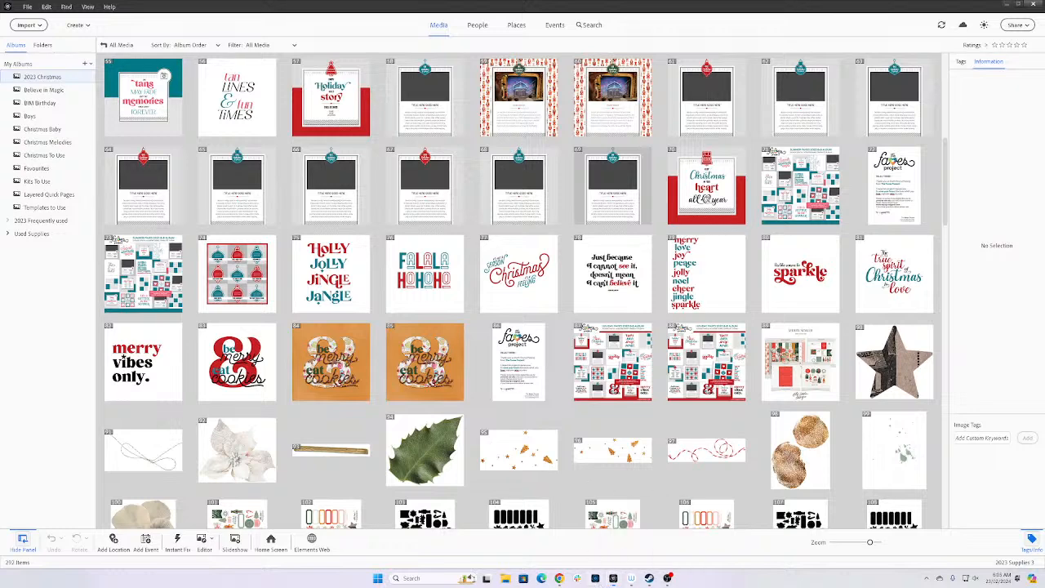
- Switch to the Photoshop Elements Editor, open thefavesproject_HolidayFaves-04-BucketList.psd from the 2023 Christmas folder, and deselect its active text layer
mouse_move(560, 580)
mouse_move(613, 580)
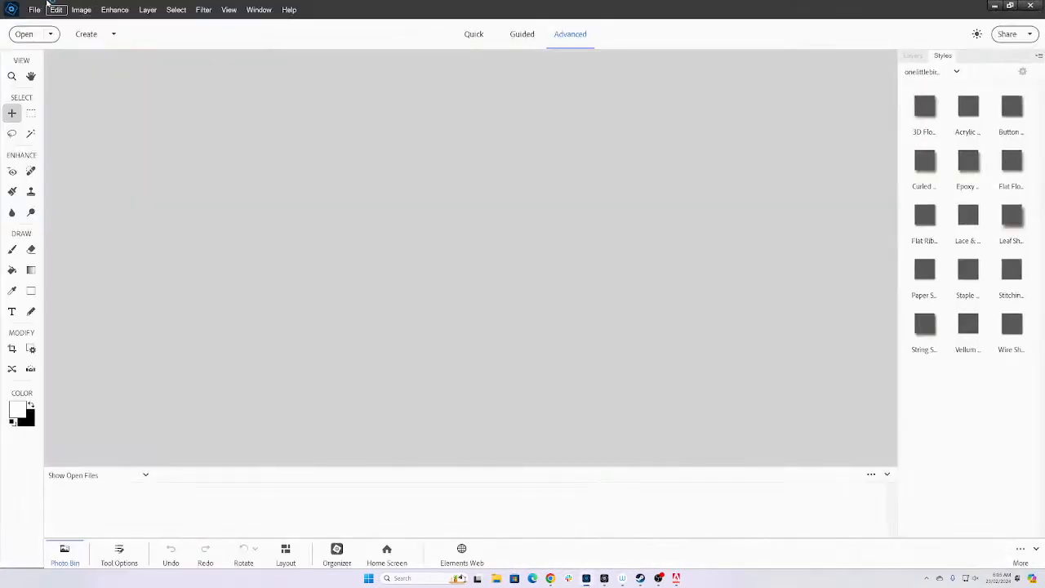
left_click(33, 35)
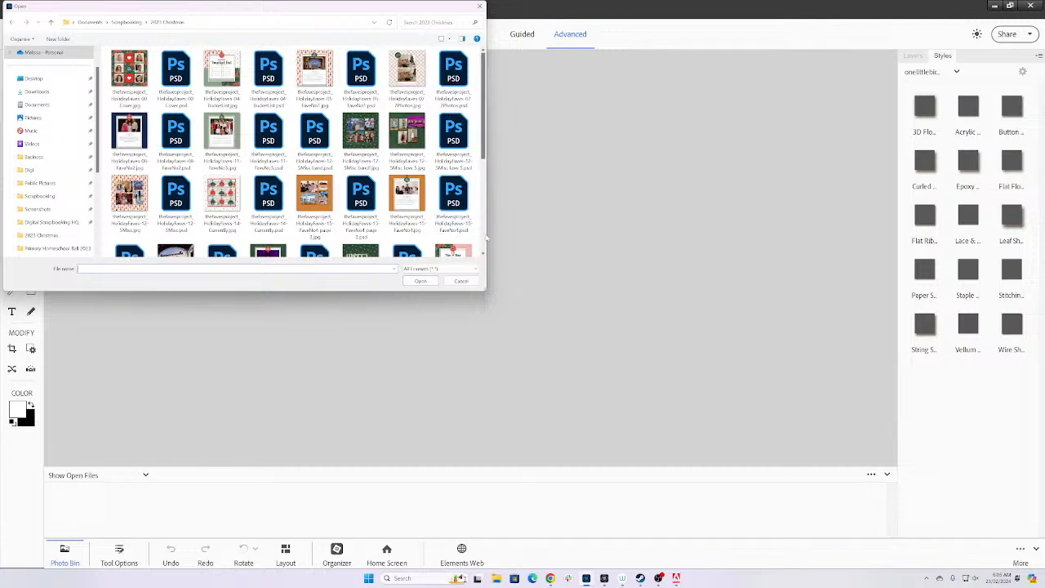
scroll(454, 212, "down", 3)
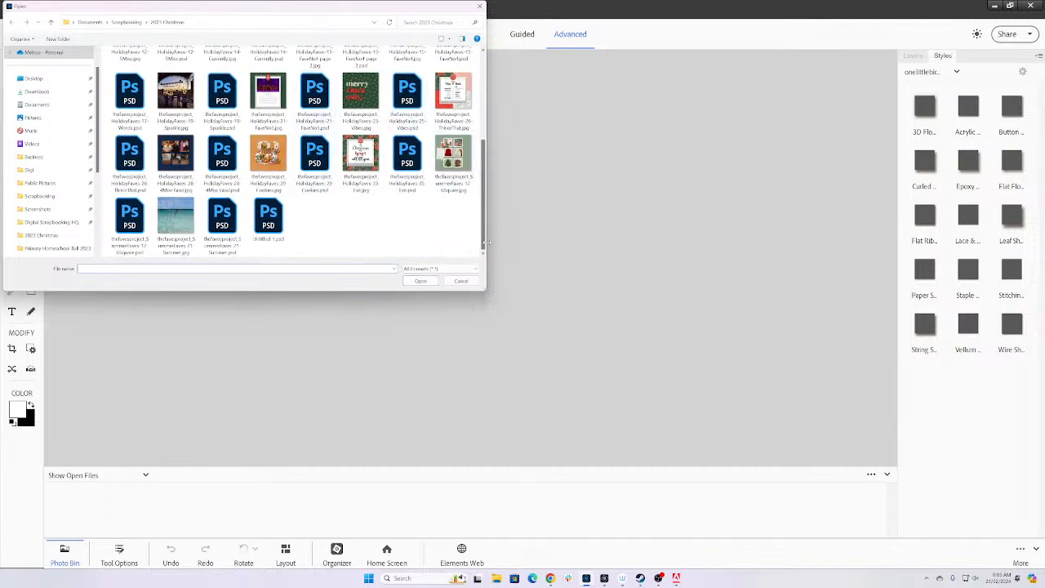
left_click_drag(486, 246, 497, 145)
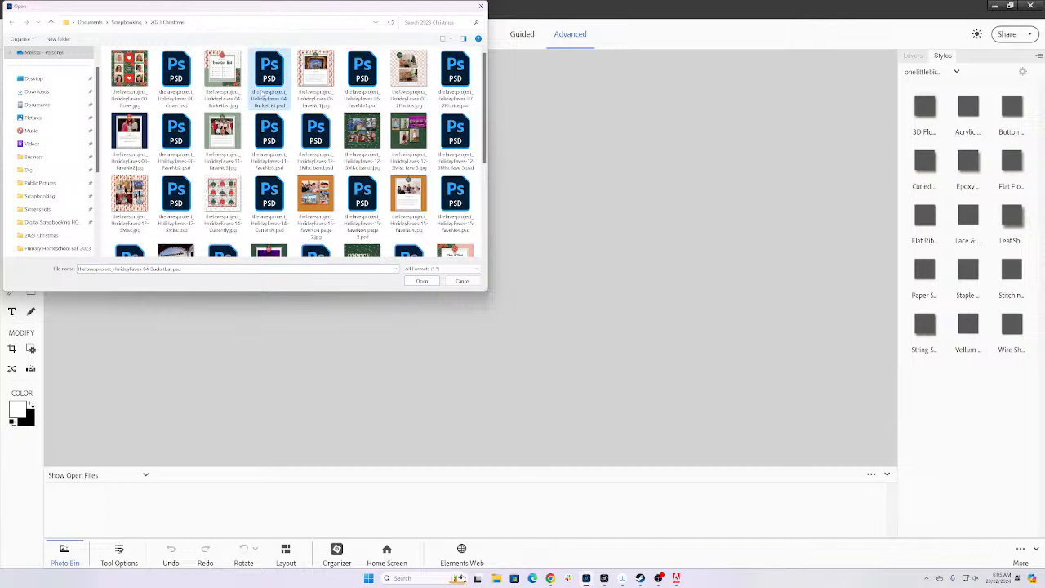
double_click(265, 94)
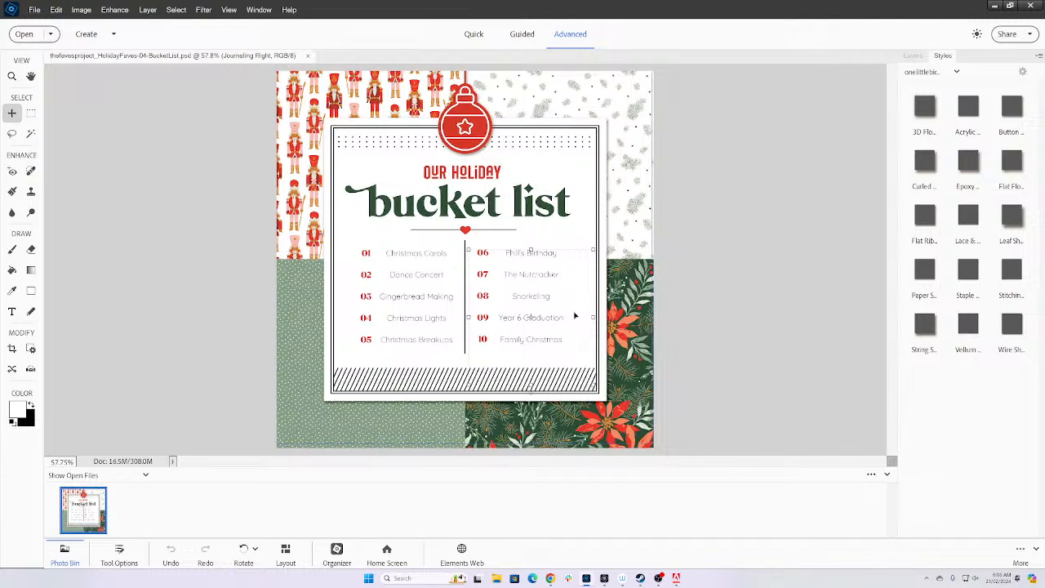
left_click(686, 372)
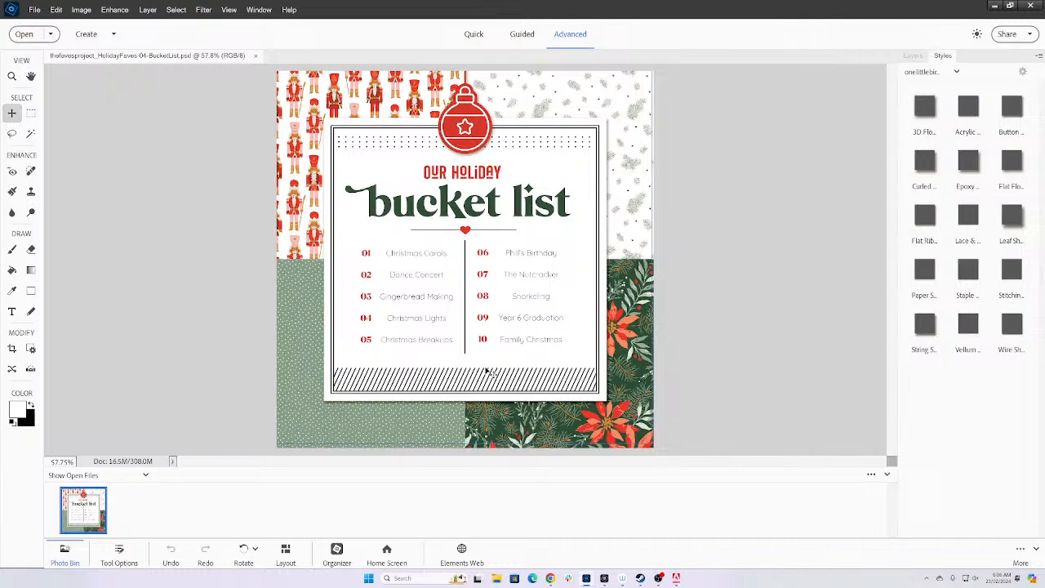
- Switch to File Explorer, open the 2023_12_01 photo folder, and open and expand the 2023_02 folder
left_click(496, 579)
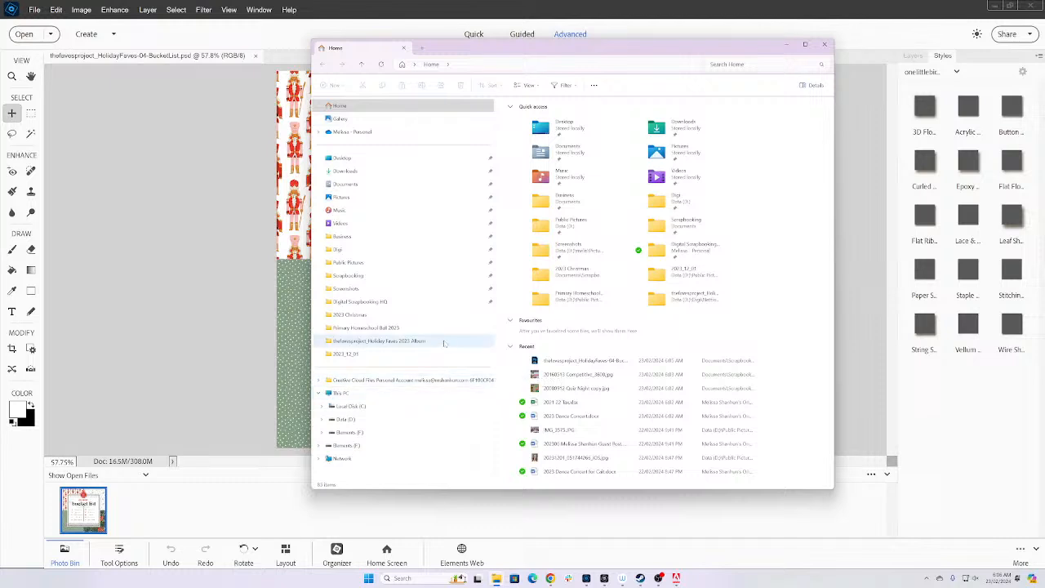
left_click(404, 356)
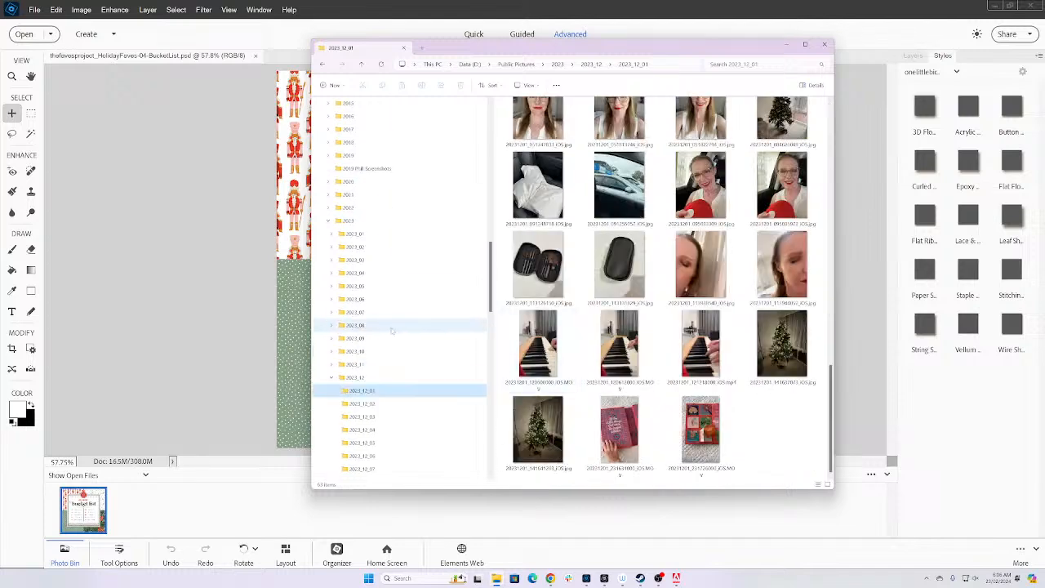
left_click(374, 247)
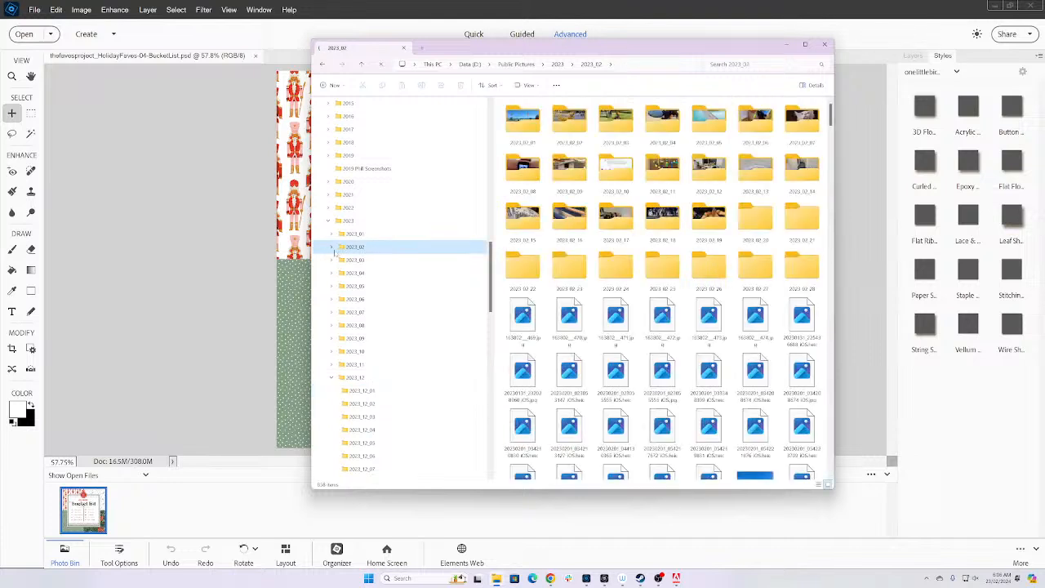
left_click(332, 247)
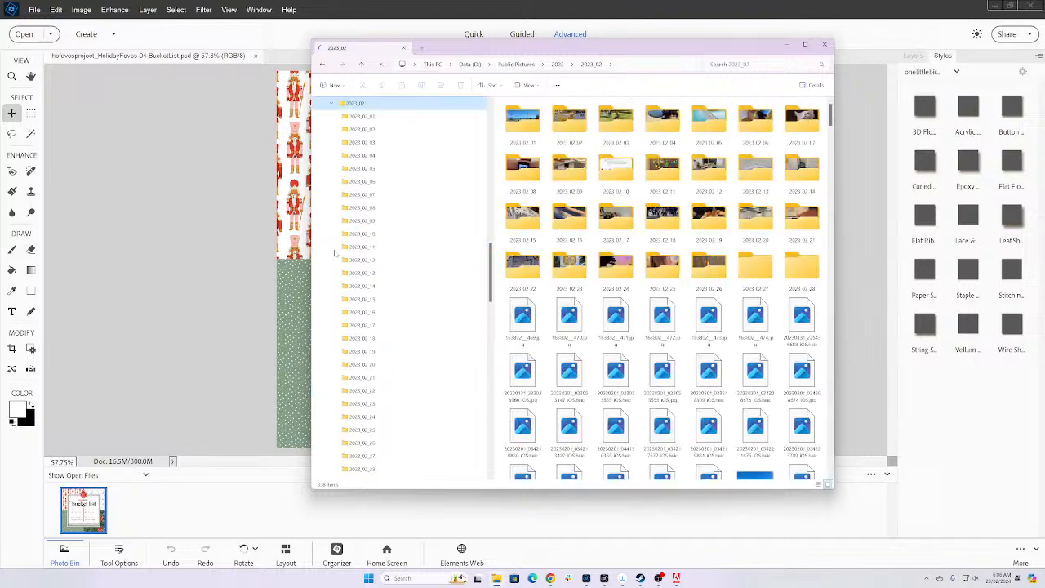
- Look through the photos in the 2023_02 folder and collapse its subfolders
scroll(738, 352, "down", 3)
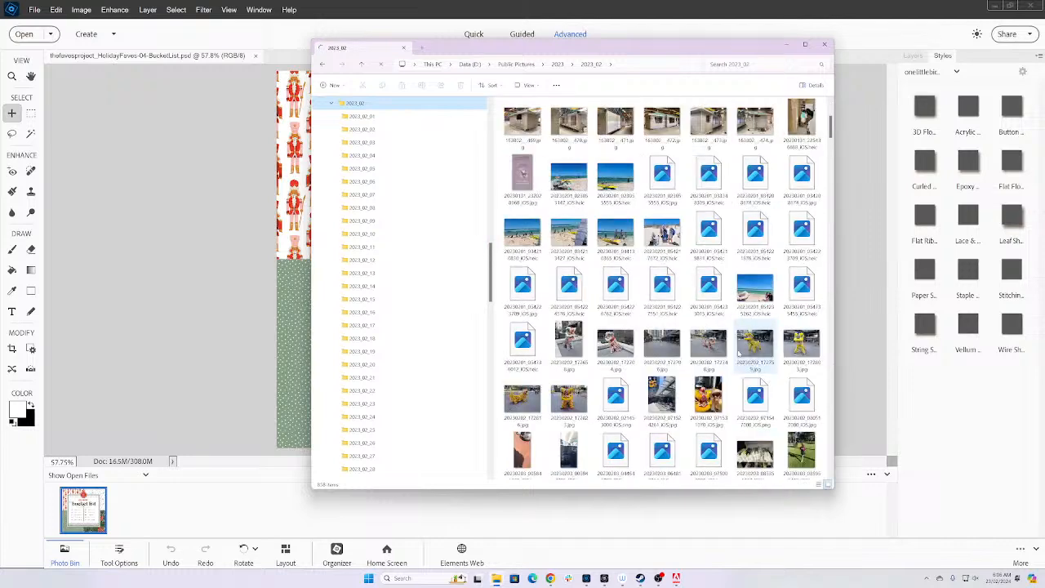
scroll(738, 353, "up", 3)
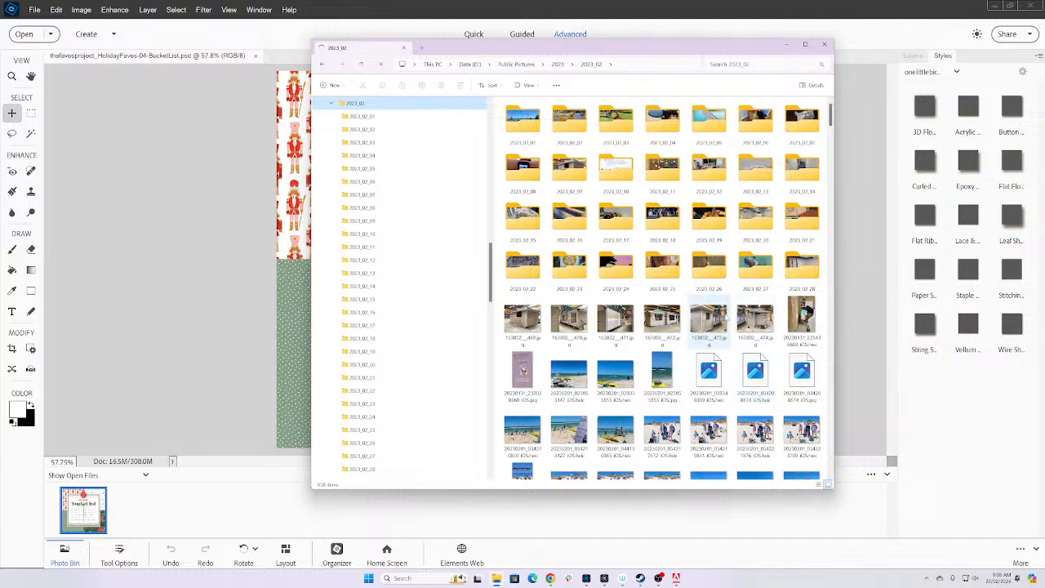
right_click(726, 316)
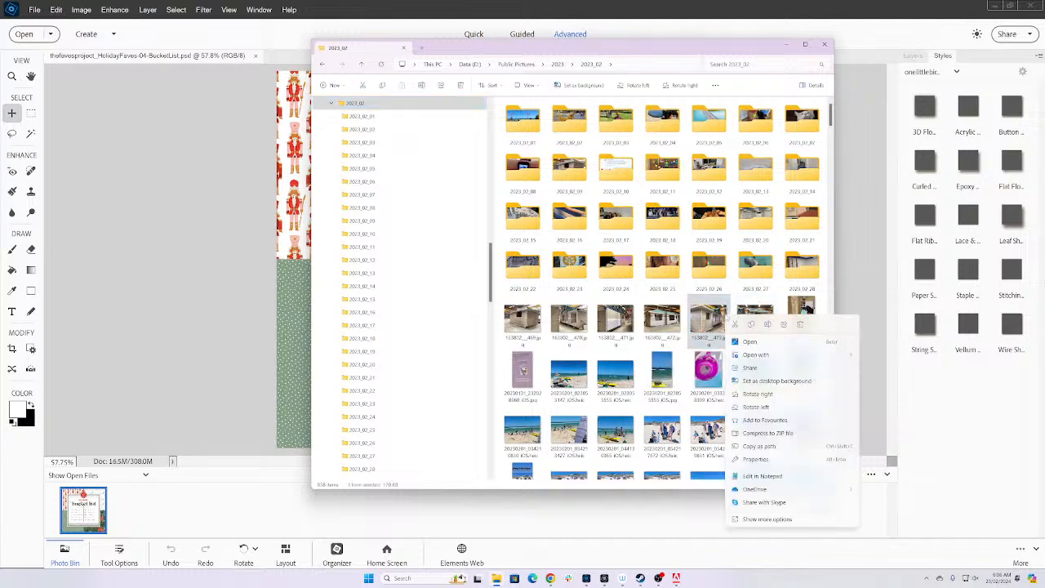
left_click(639, 356)
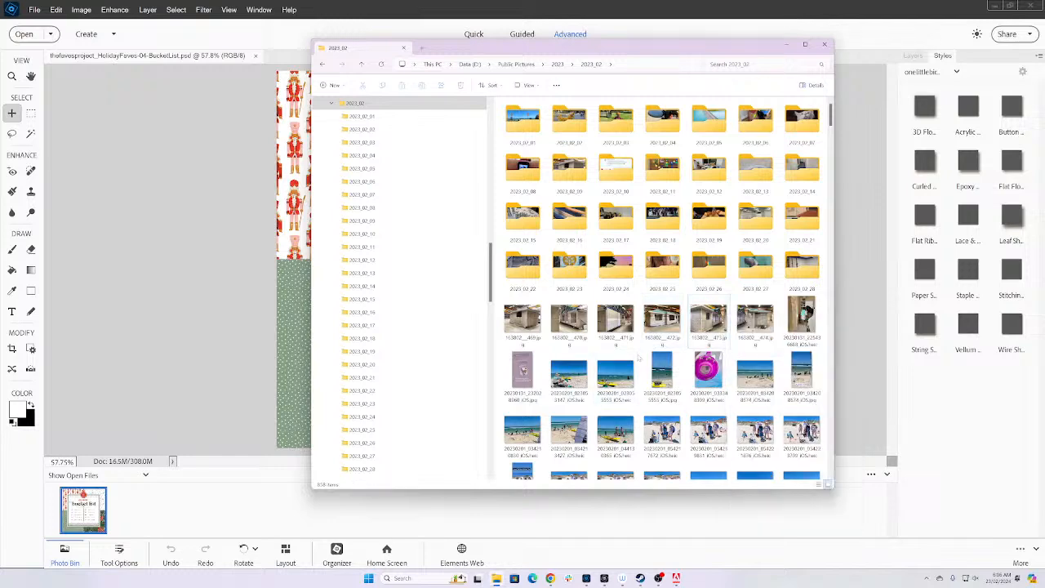
scroll(638, 358, "down", 3)
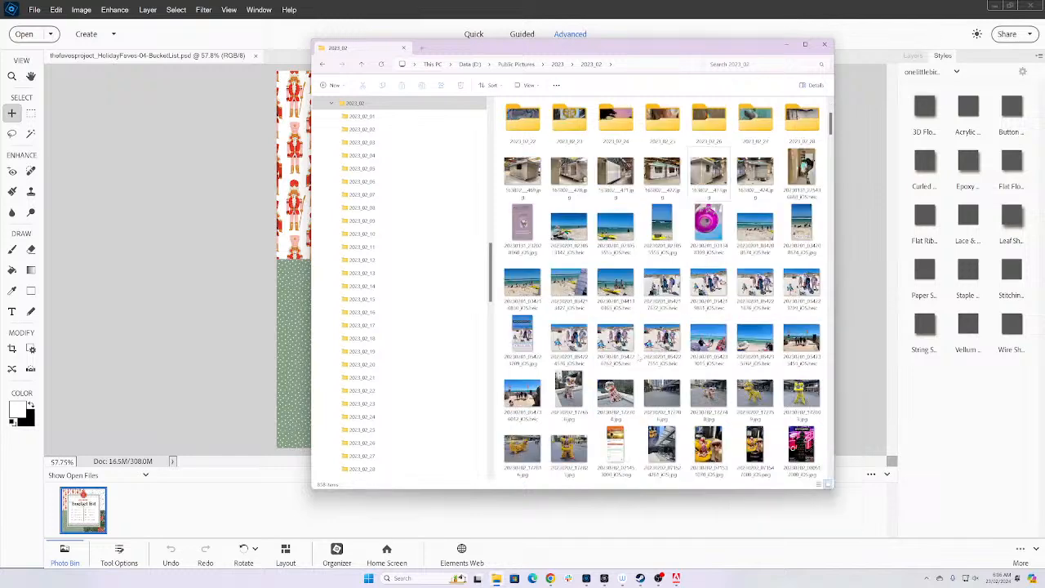
scroll(639, 358, "down", 3)
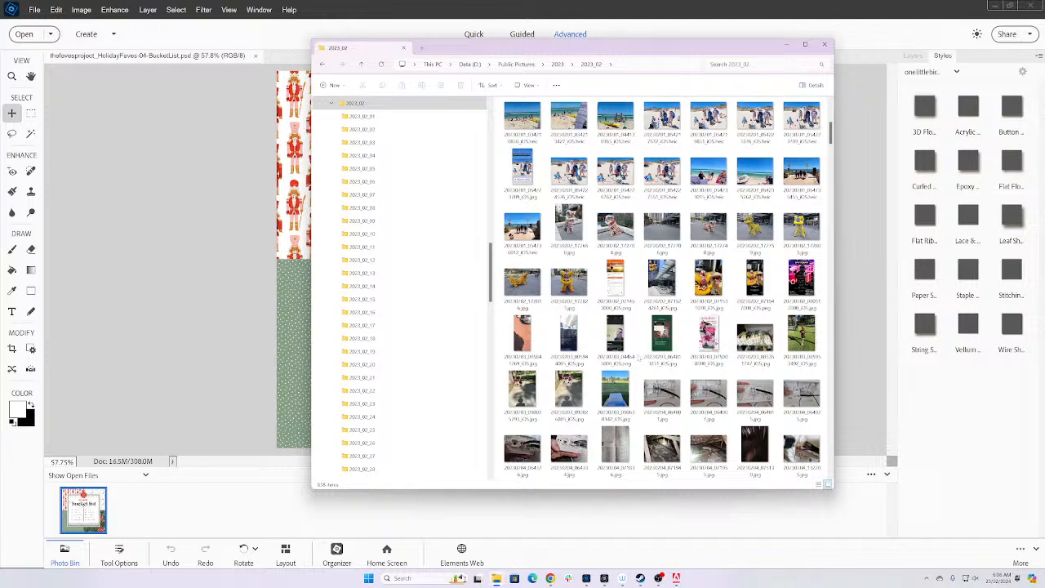
scroll(638, 358, "down", 6)
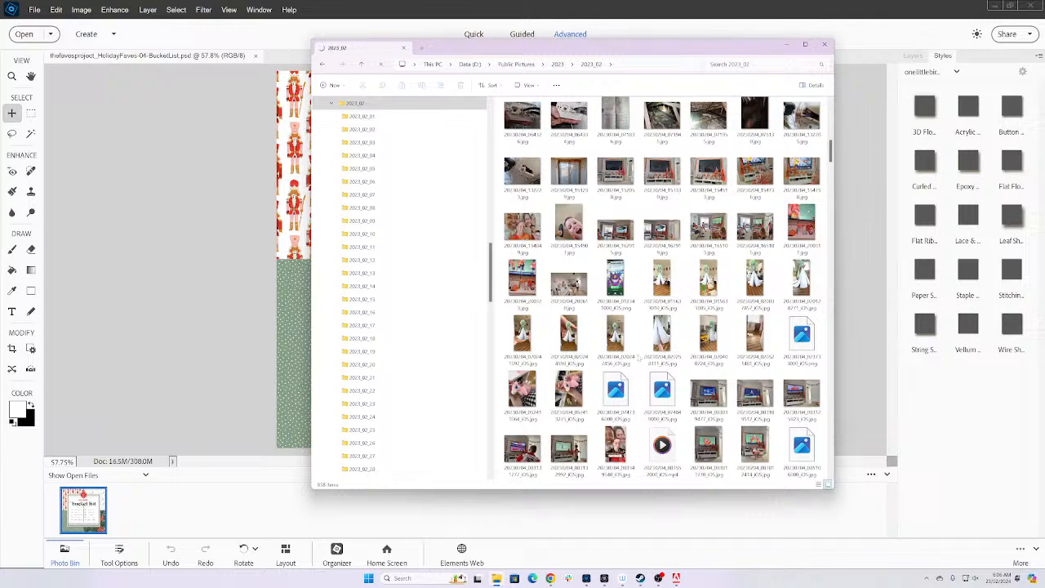
scroll(638, 357, "down", 10)
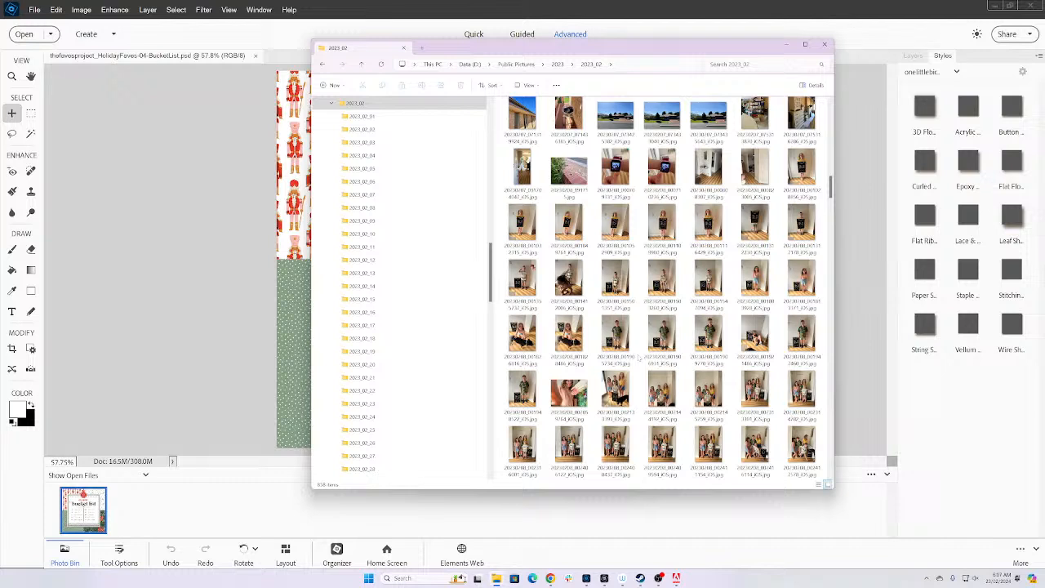
scroll(383, 204, "down", 10)
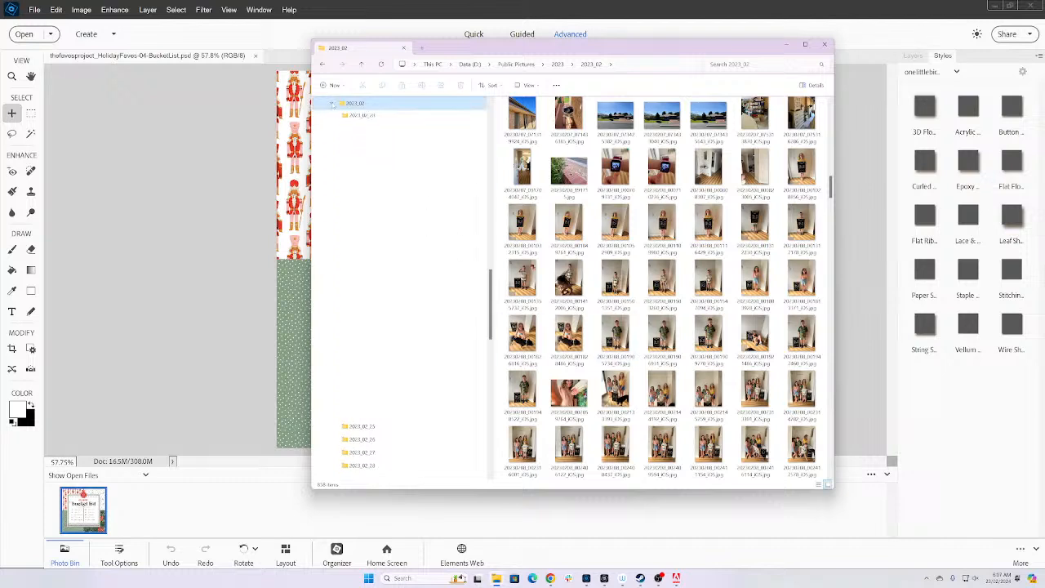
- Look through the photos in the 2023_12_02 and 2023_12_03 folders for bucket list events
left_click(355, 260)
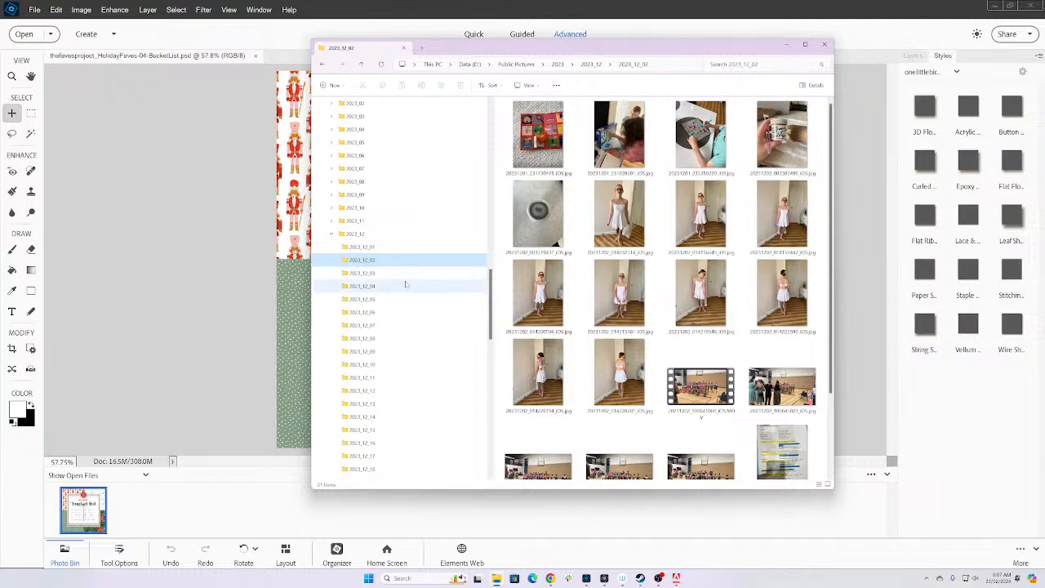
scroll(520, 292, "down", 2)
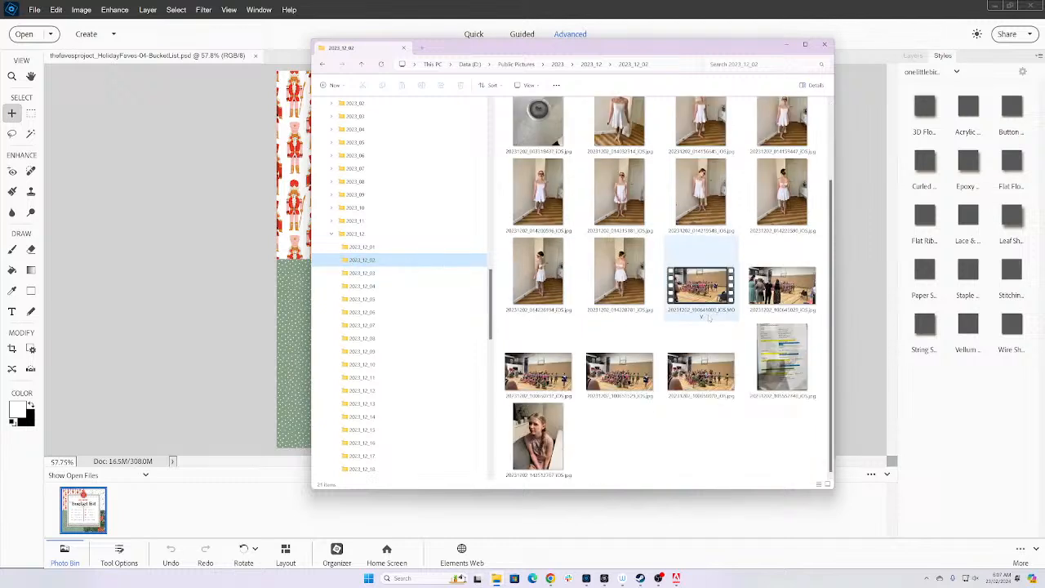
left_click(394, 275)
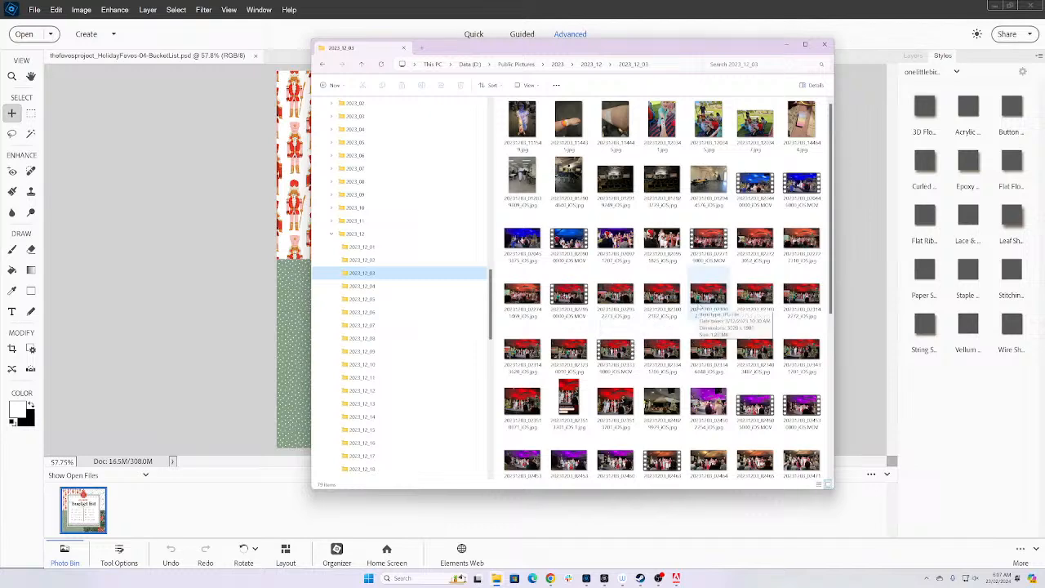
scroll(700, 309, "down", 2)
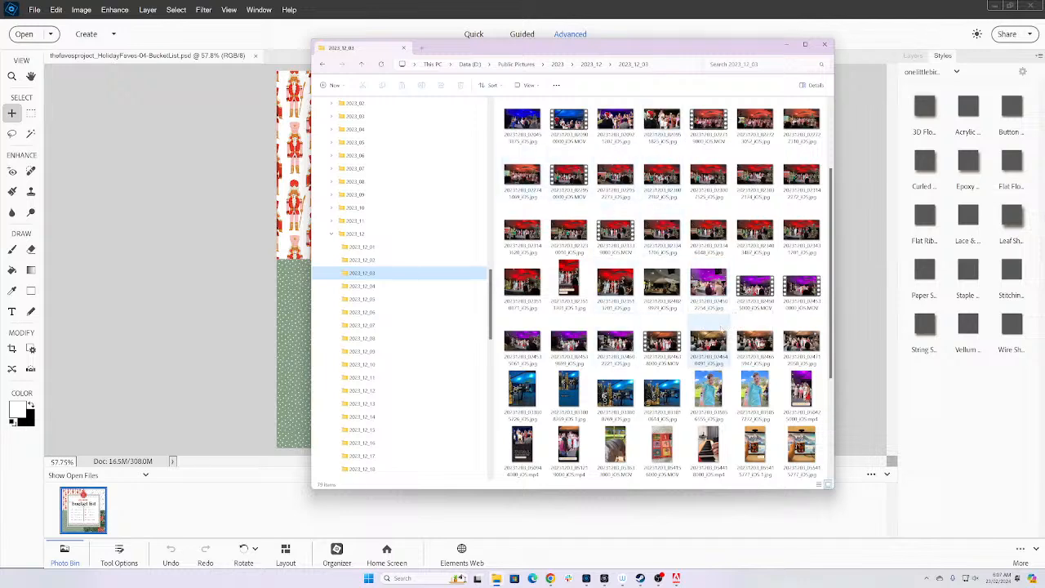
scroll(711, 333, "down", 3)
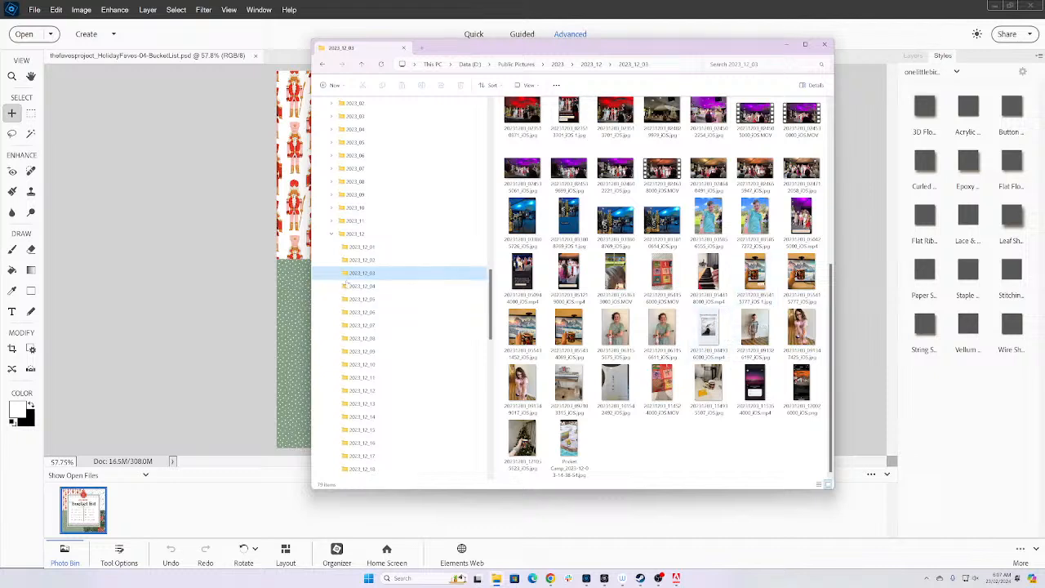
- Look through the photo folders 2023_12_04 to 2023_12_09 for bucket list events
left_click(378, 290)
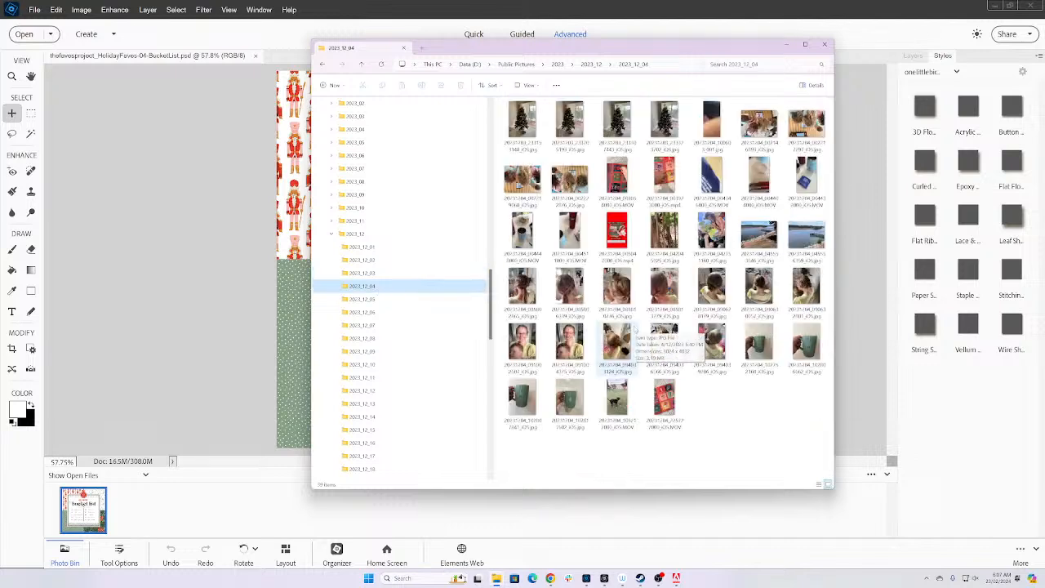
left_click(378, 303)
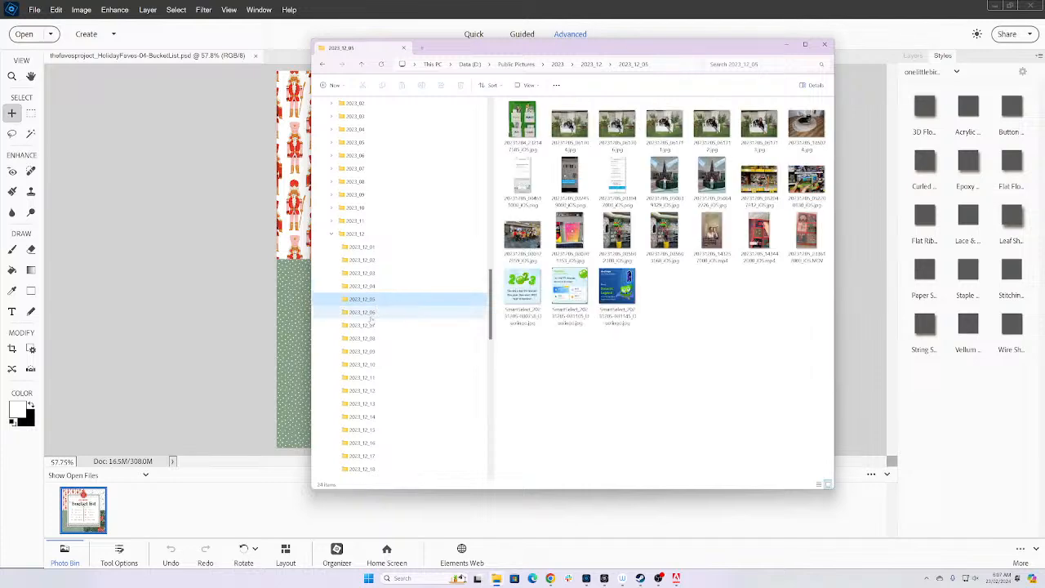
left_click(375, 313)
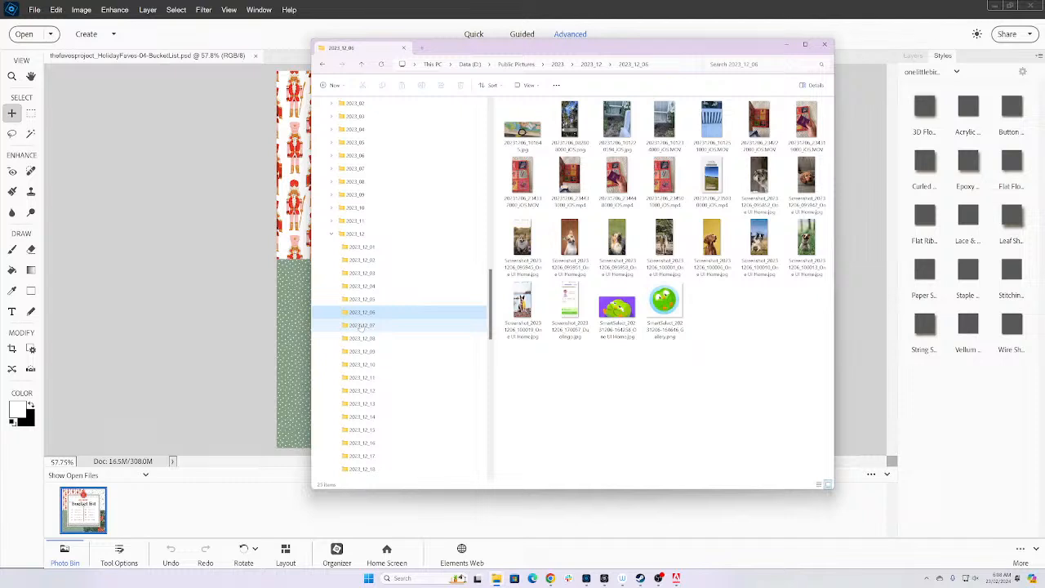
left_click(361, 325)
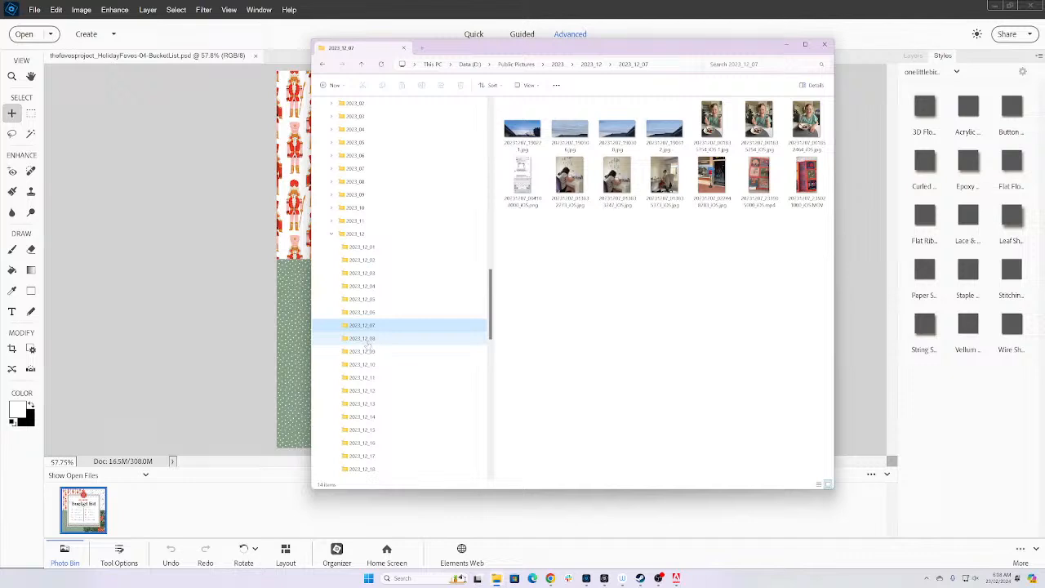
left_click(366, 340)
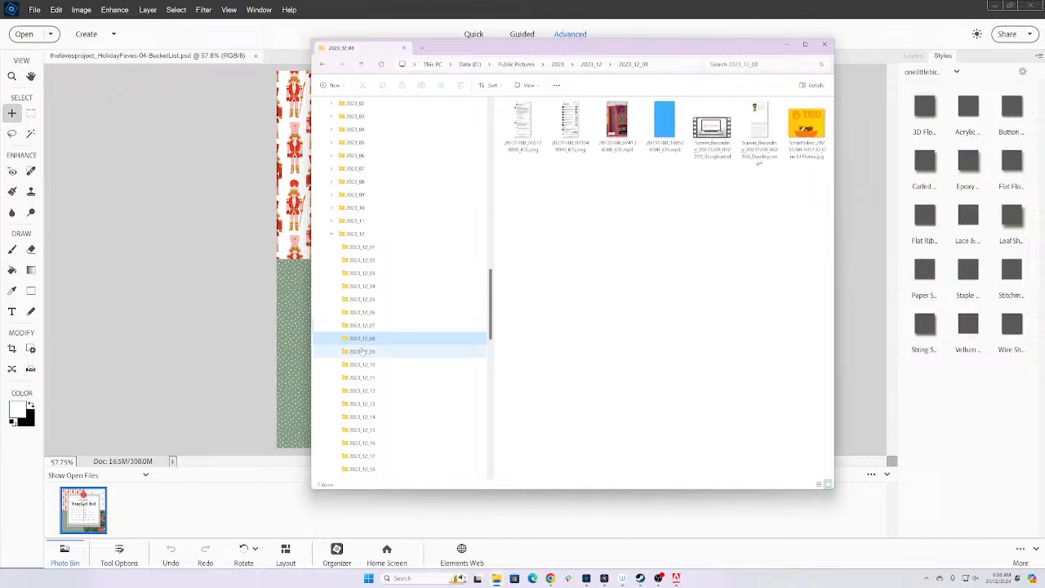
left_click(362, 351)
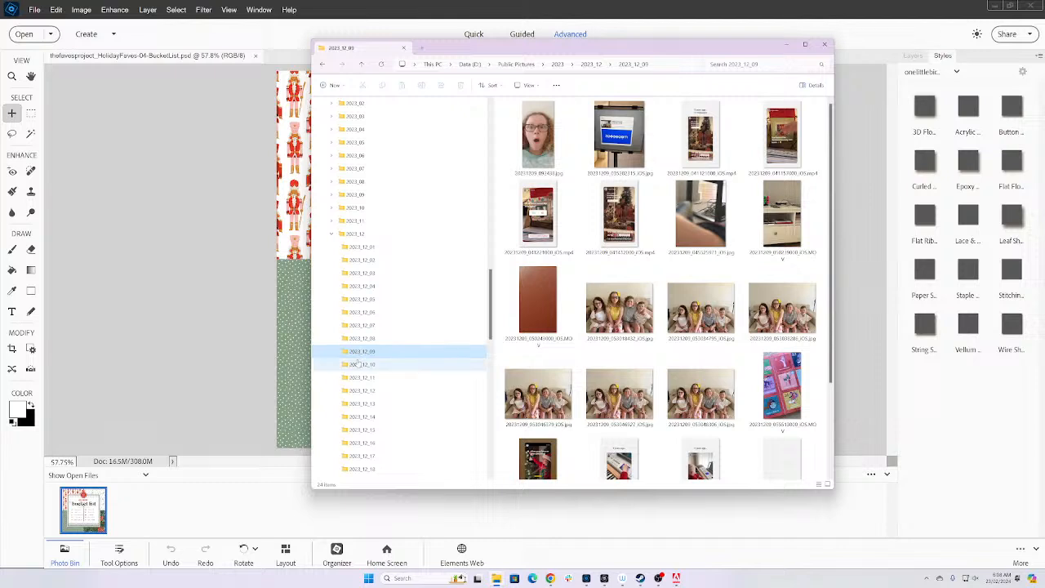
- Open the eleven night-time Christmas lights photos from the 2023_12_10 folder in the Photoshop Elements Editor
left_click(357, 366)
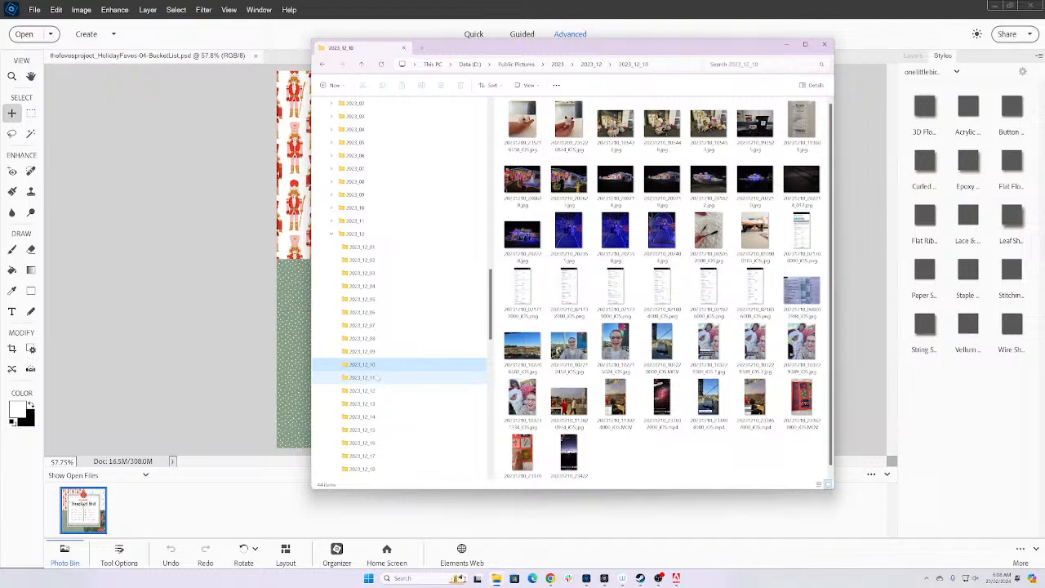
left_click(523, 184)
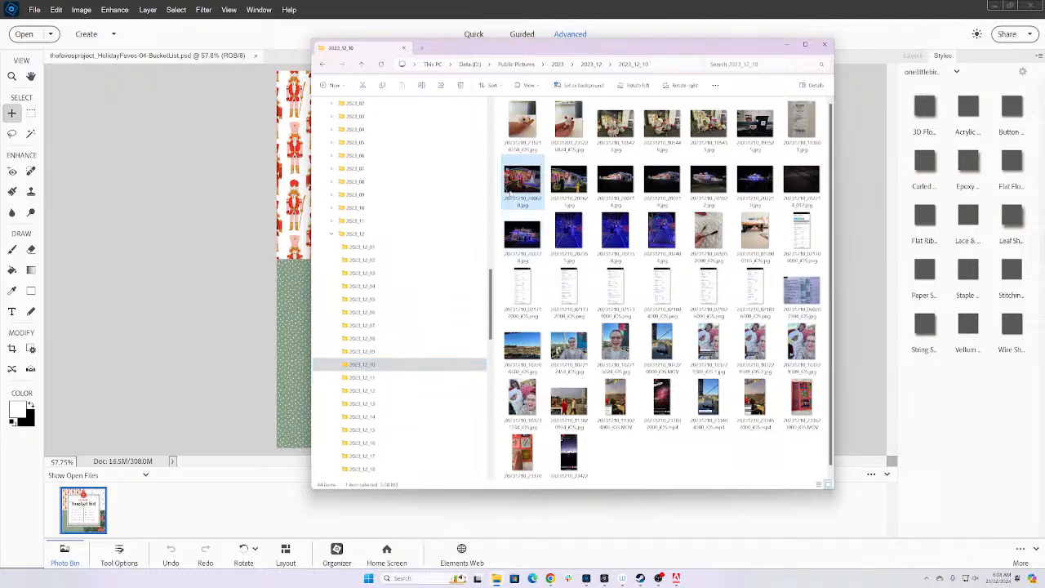
left_click(662, 235, "shift")
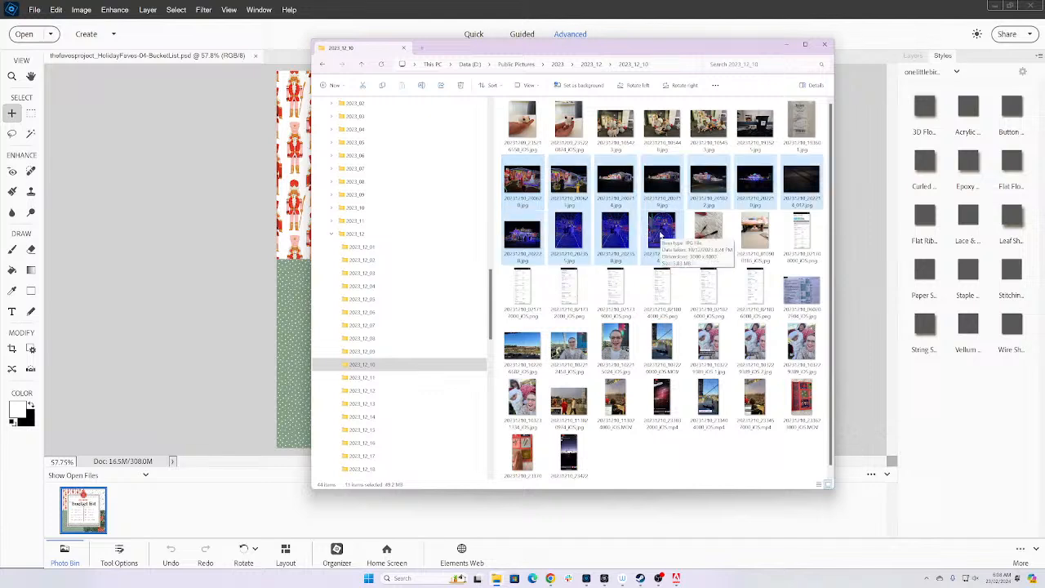
left_click_drag(662, 235, 168, 306)
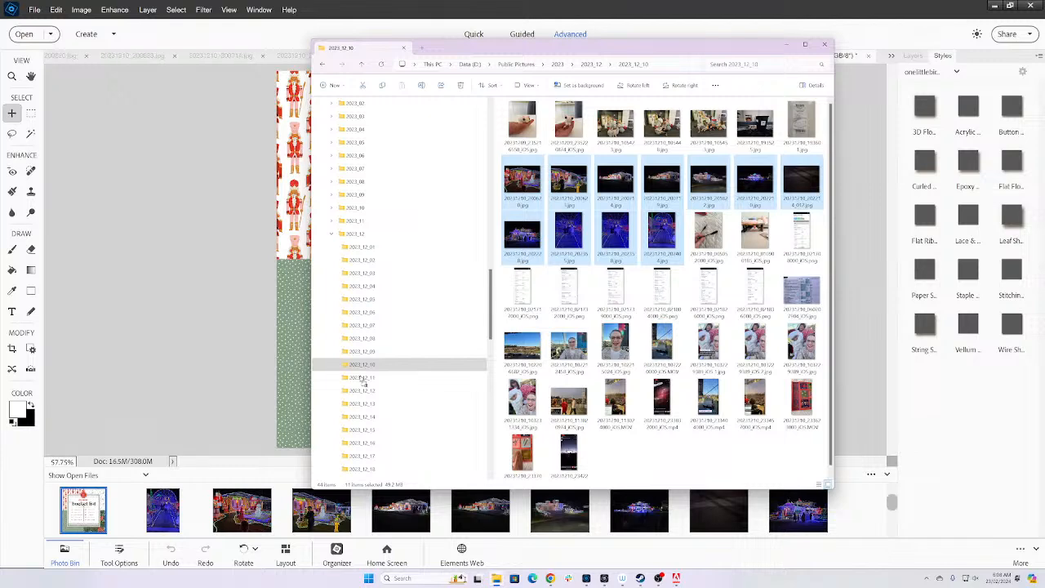
- Open the five night-time Christmas lights photos at the start of the 2023_12_11 folder in the Photoshop Elements Editor
left_click(362, 378)
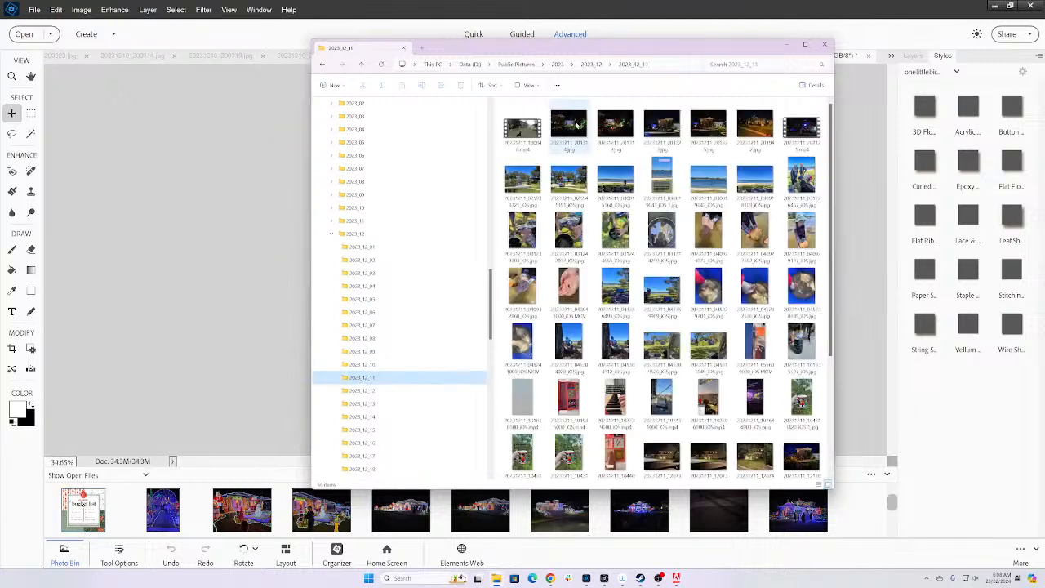
left_click(578, 125)
left_click(757, 133)
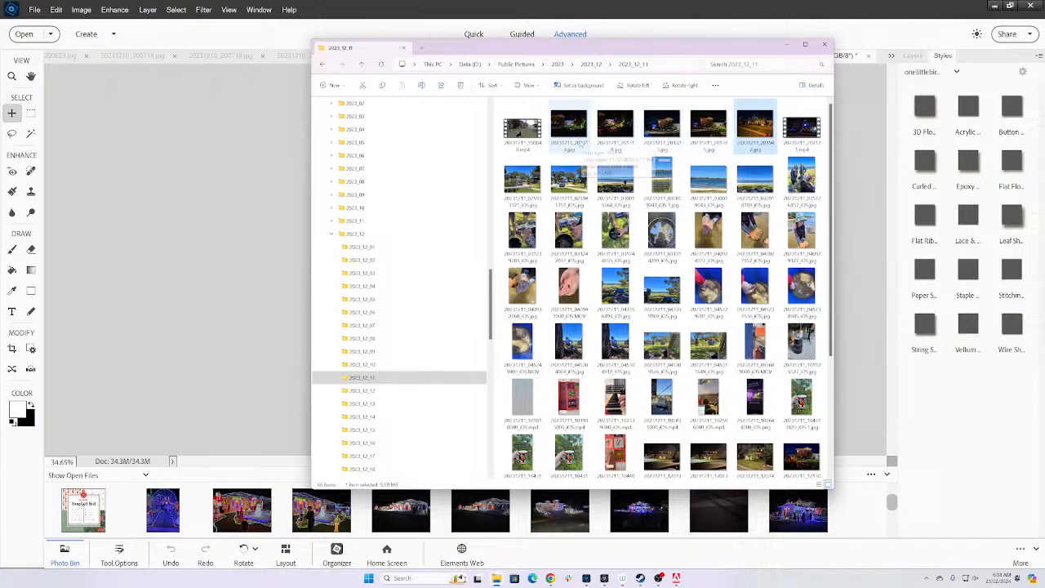
left_click(575, 139, "shift")
left_click_drag(575, 139, 228, 217)
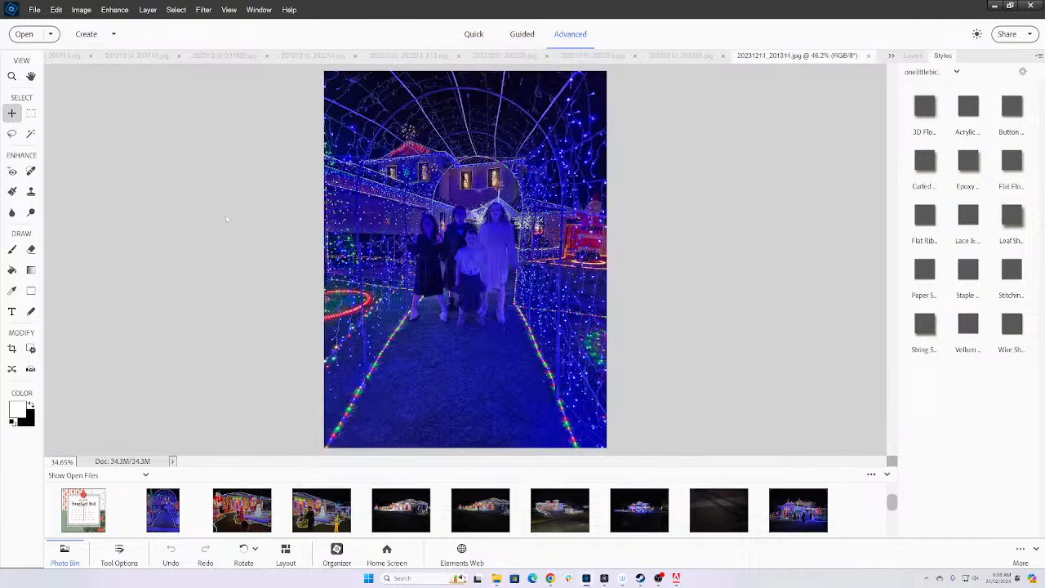
- Switch back to File Explorer and look through the photo folders 2023_12_12 to 2023_12_16 for bucket list events
key("alt+Tab")
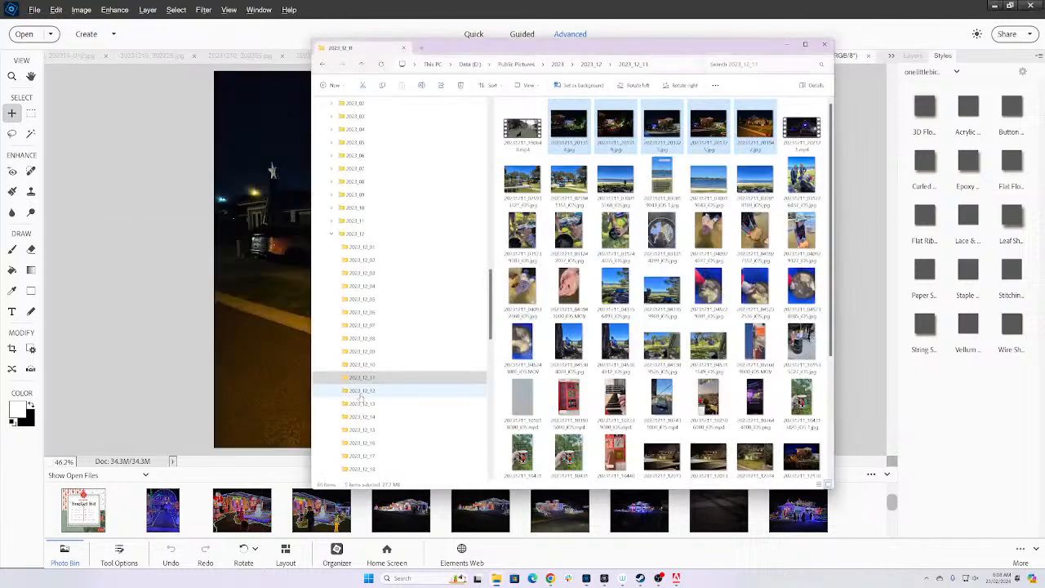
left_click(360, 393)
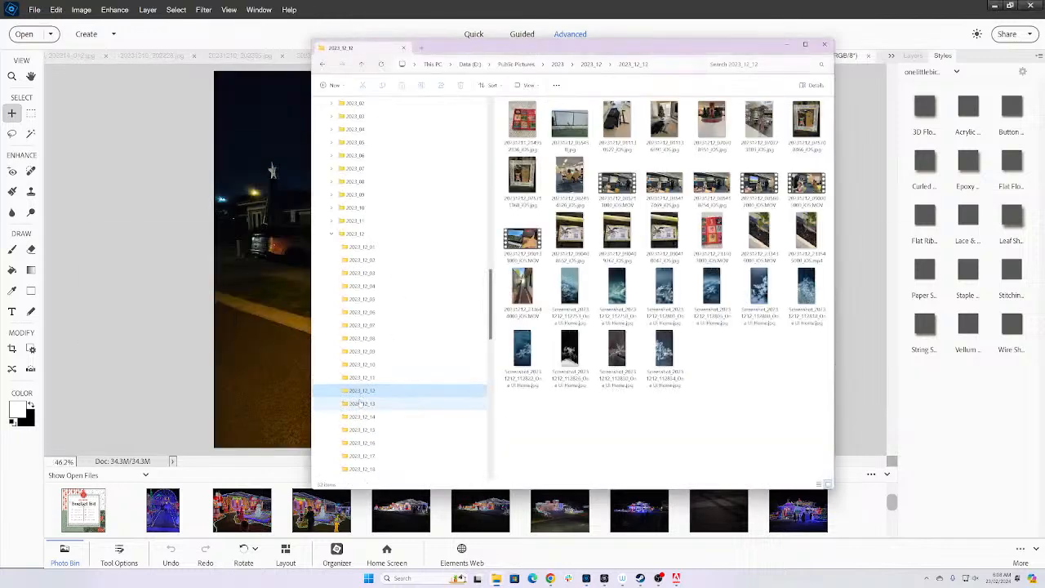
left_click(358, 406)
scroll(359, 404, "down", 1)
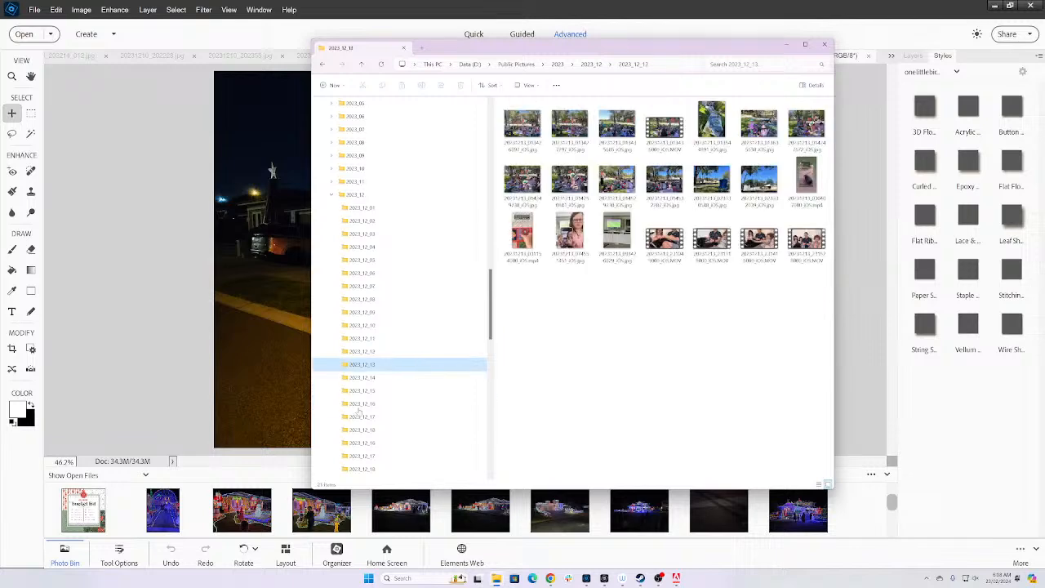
left_click(363, 380)
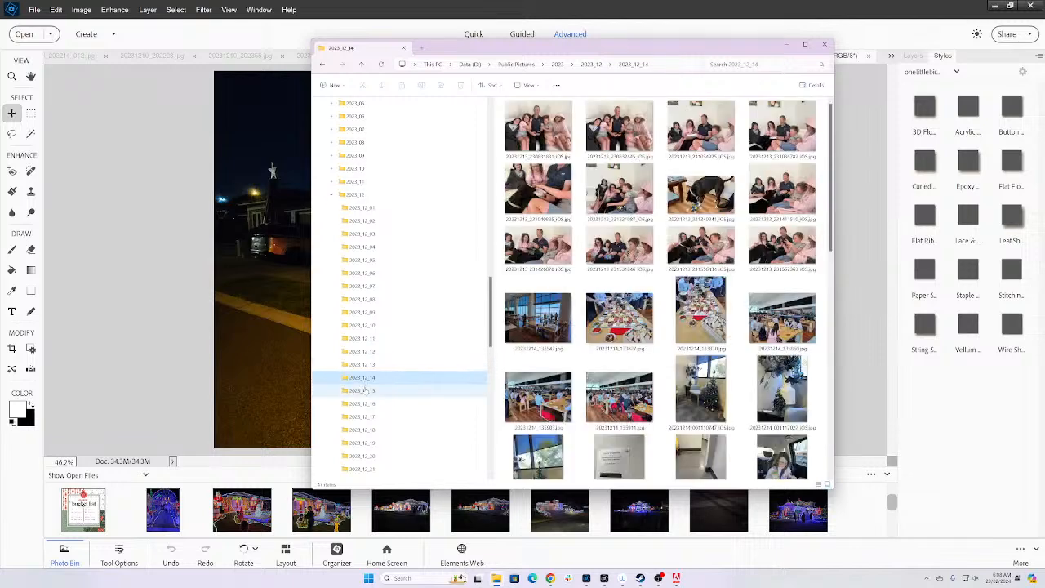
left_click(362, 392)
left_click(363, 406)
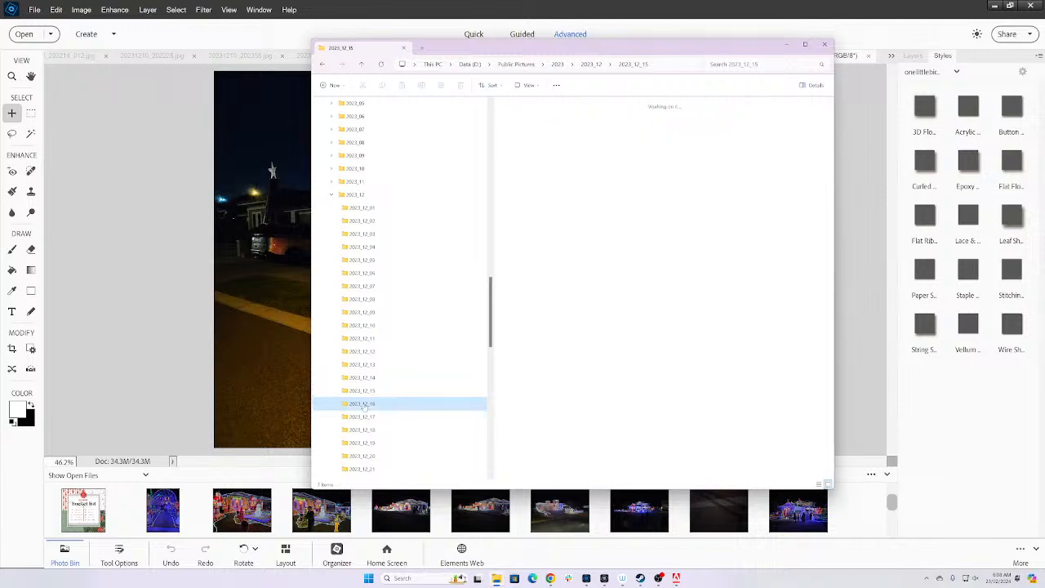
scroll(363, 406, "down", 2)
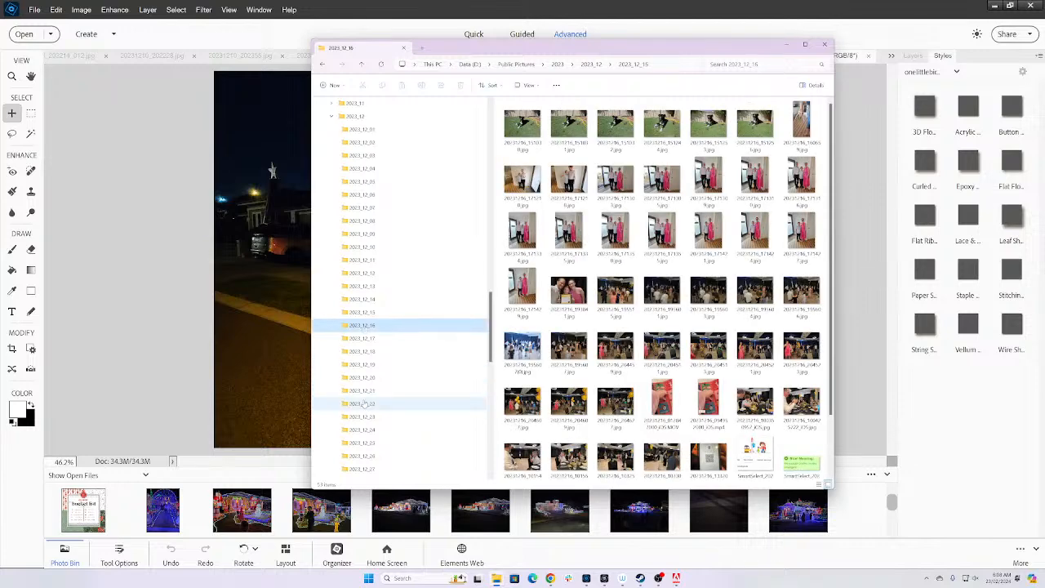
- Look through the photo folders 2023_12_17 to 2023_12_25 for bucket list events
left_click(363, 338)
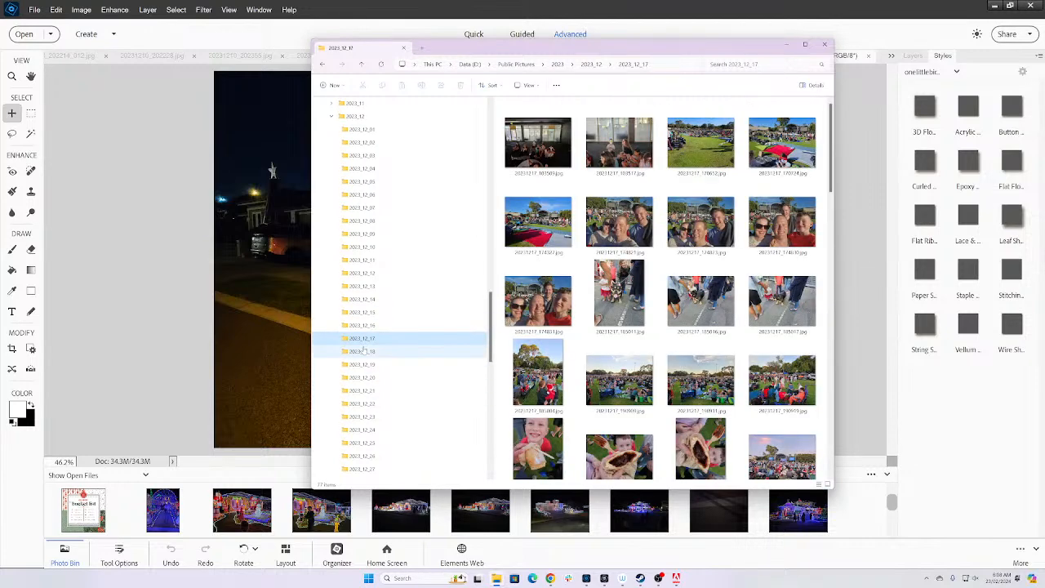
left_click(364, 351)
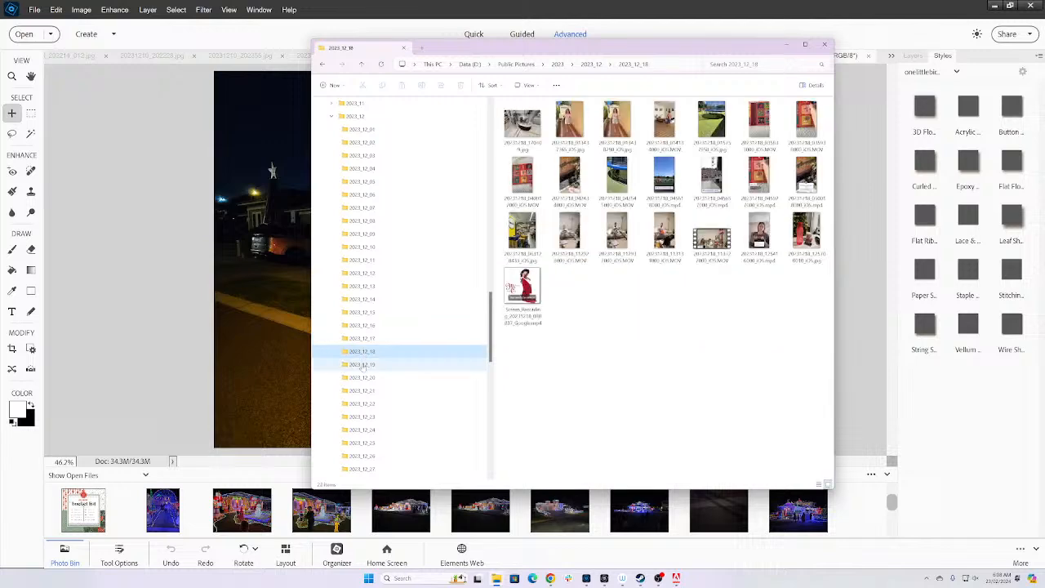
left_click(363, 364)
left_click(363, 377)
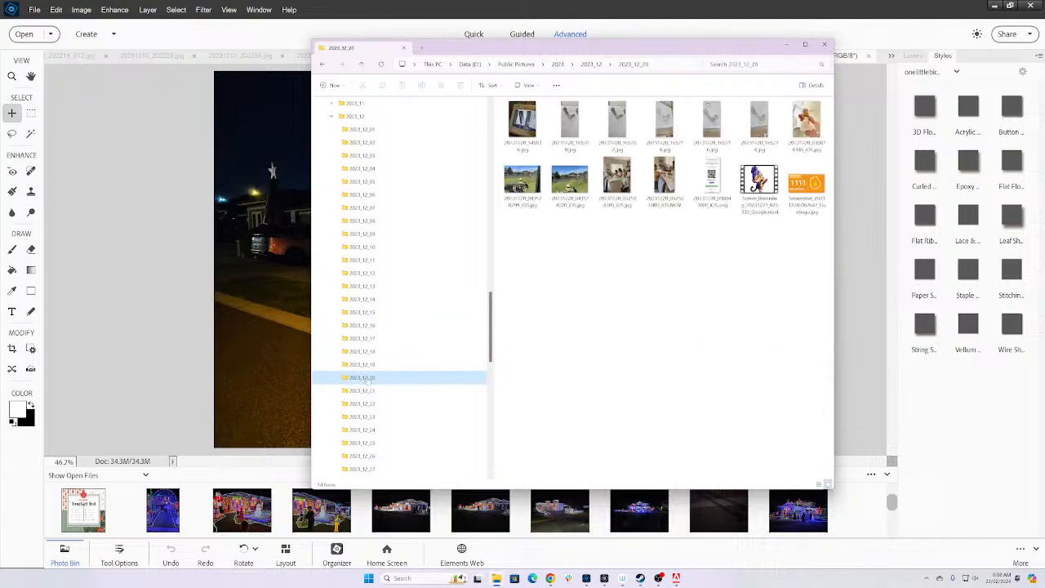
left_click(364, 391)
left_click(362, 404)
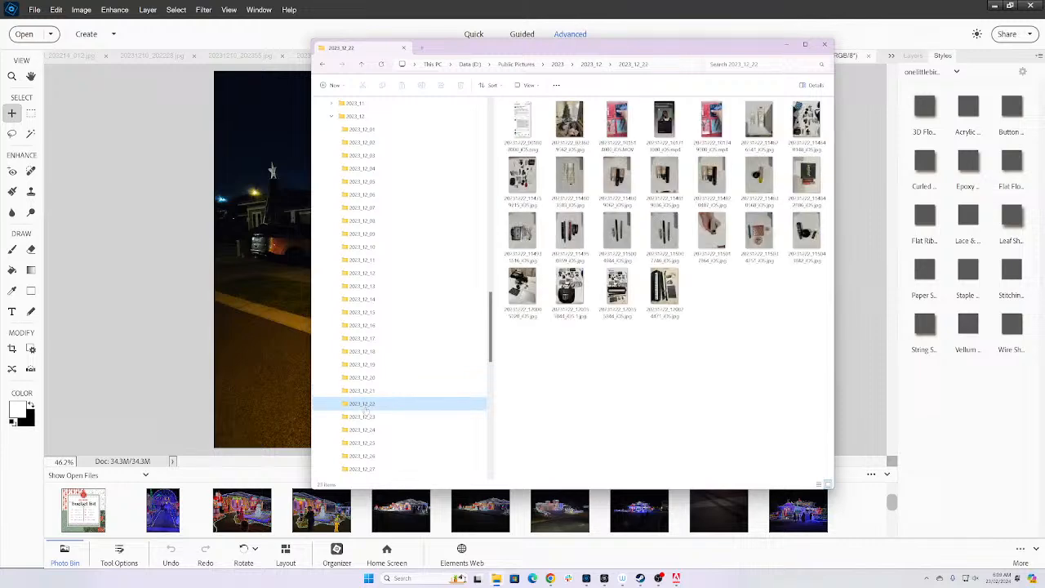
left_click(360, 418)
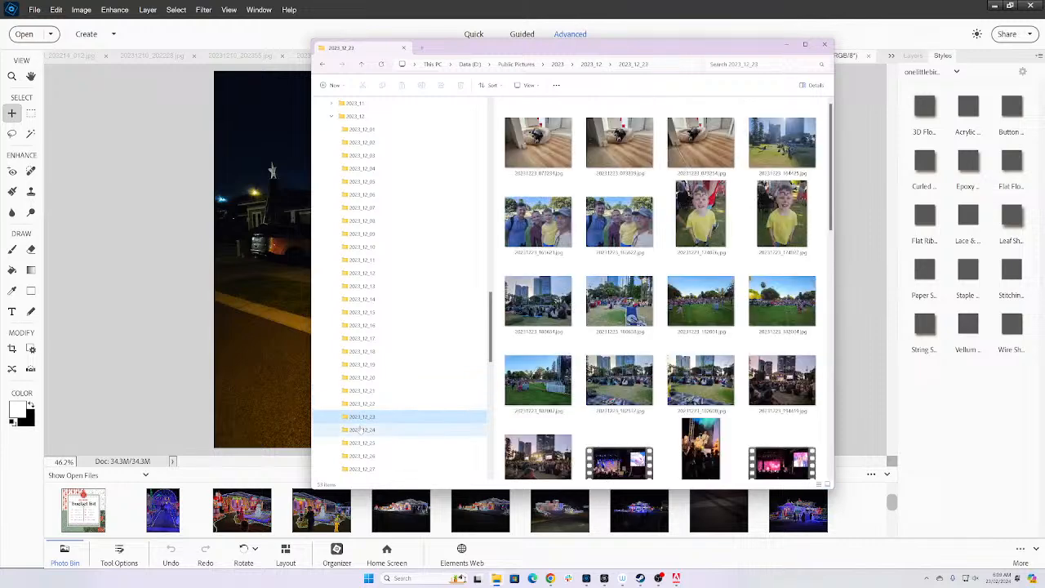
left_click(360, 431)
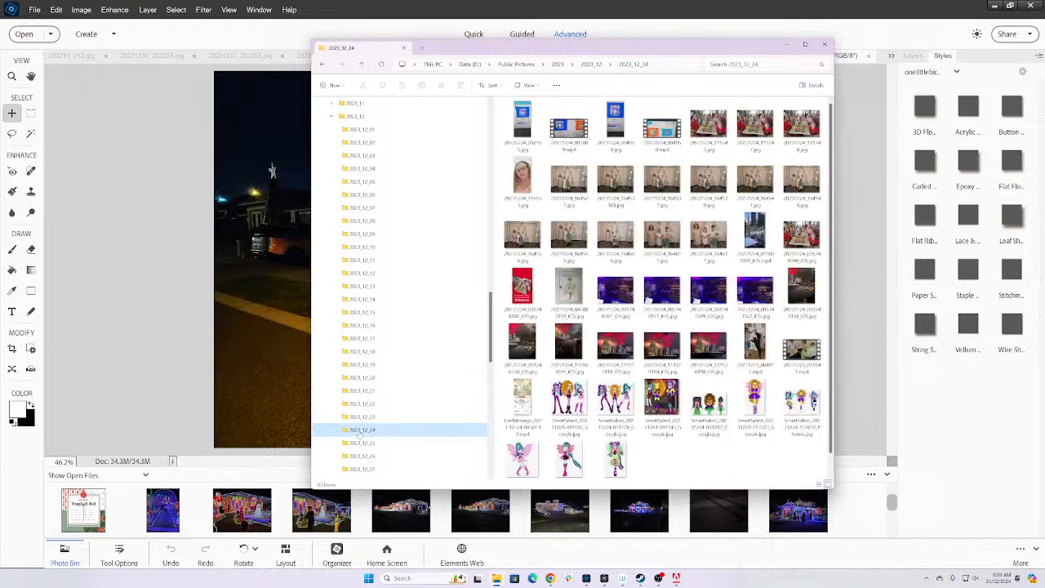
left_click(354, 443)
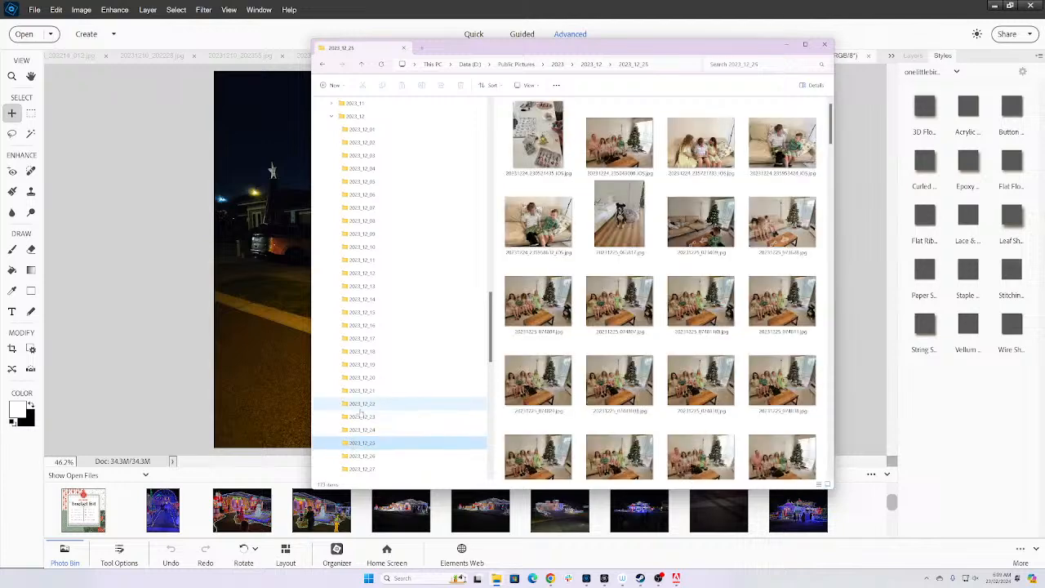
- Recheck the outdoor concert photos in the 2023_12_17 folder, plus the 2023_12_18, 2023_12_20 and 2023_12_21 folders
left_click(361, 338)
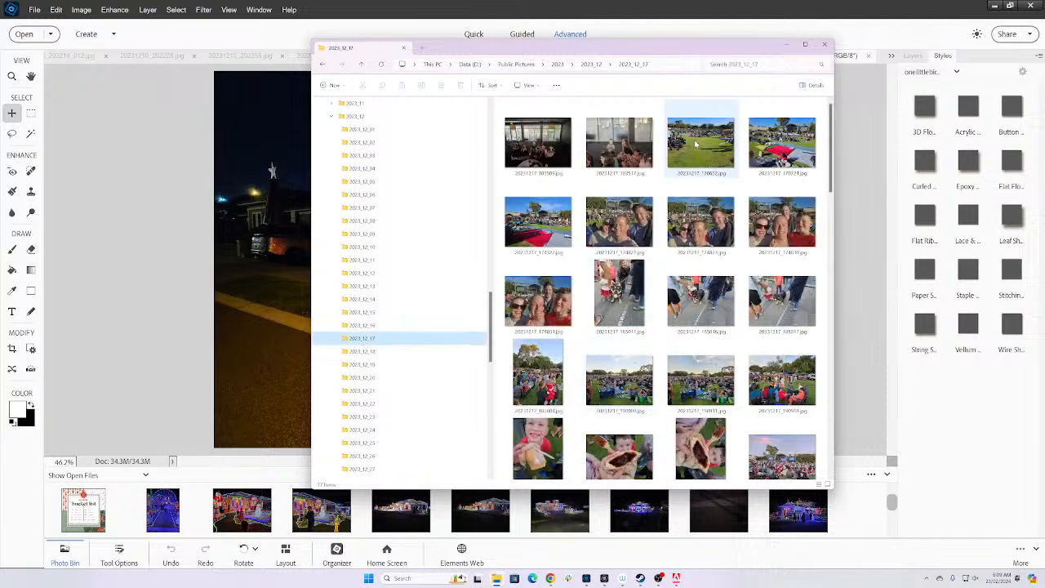
scroll(575, 413, "down", 5)
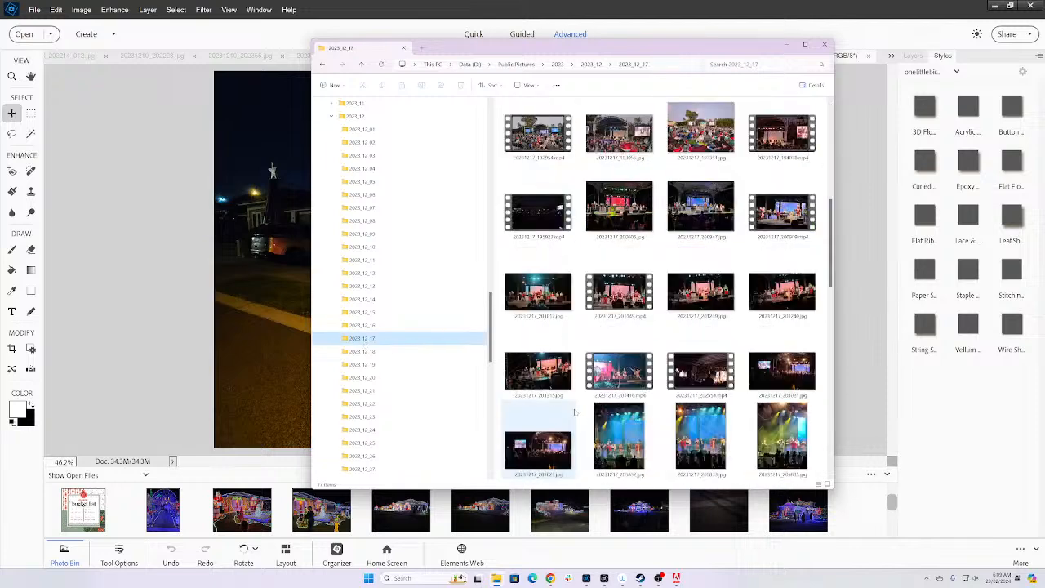
scroll(575, 412, "down", 10)
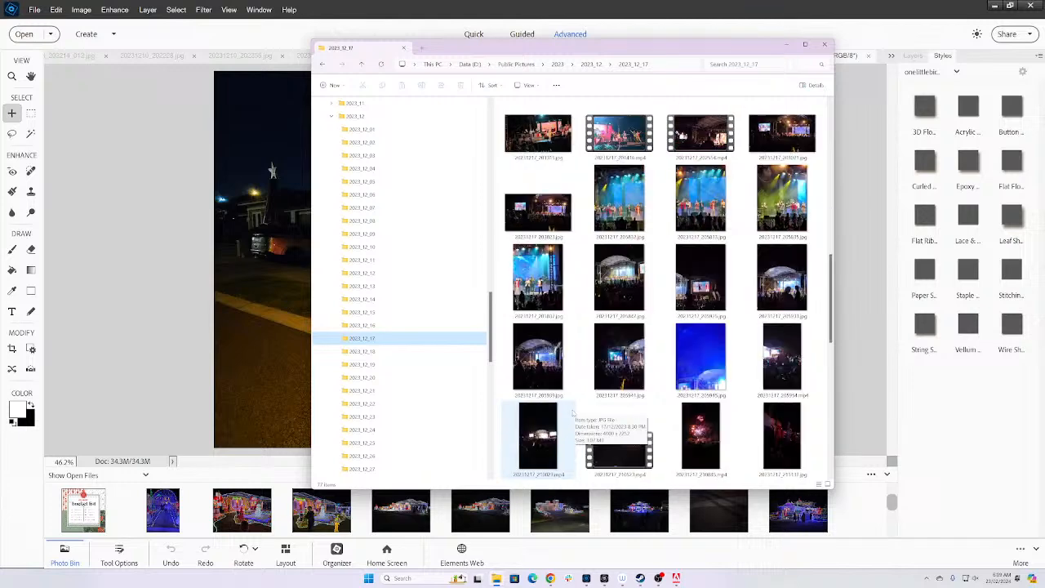
left_click(369, 352)
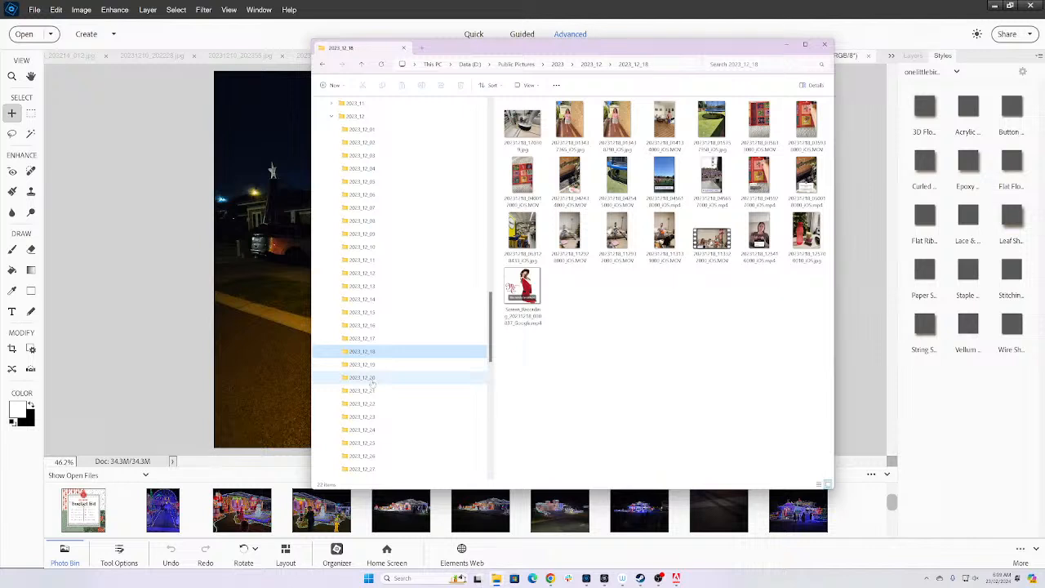
left_click(370, 382)
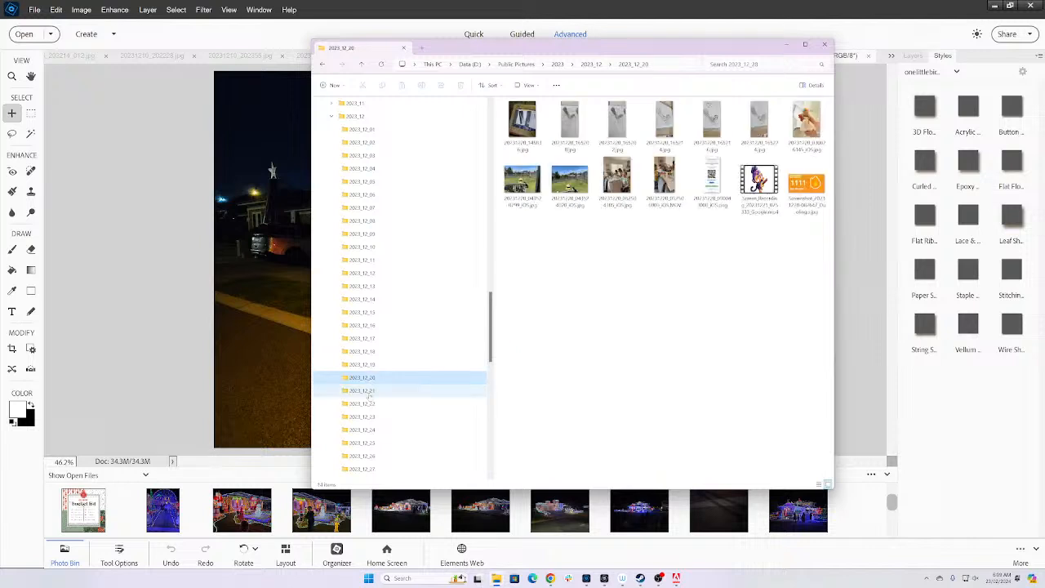
left_click(370, 392)
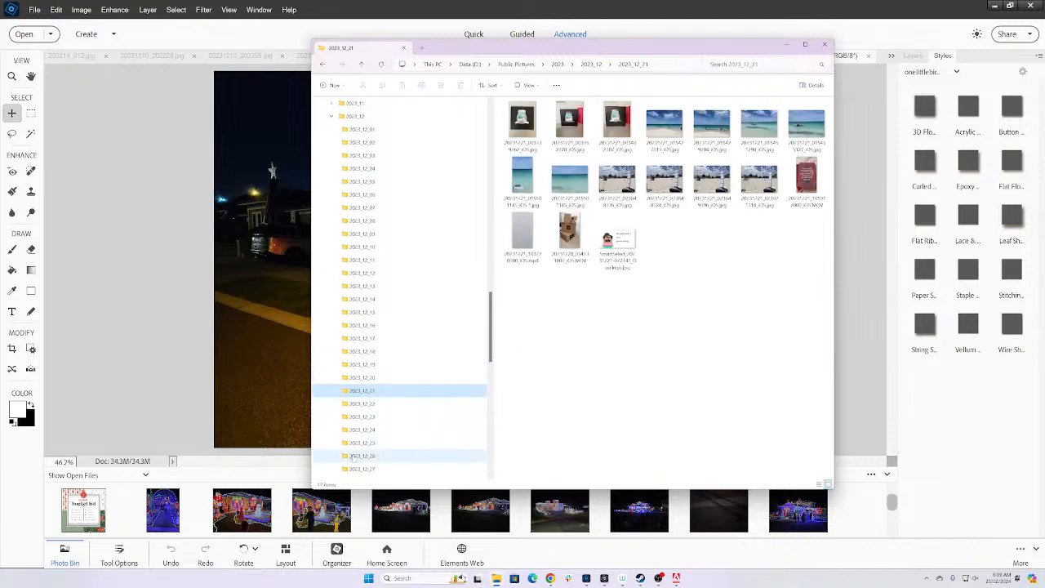
- Check the 2023_12_31 and 2023_12_30 folders and view the beach photo of people wading from 2023_12_30 at full size
scroll(356, 457, "down", 4)
left_click(362, 365)
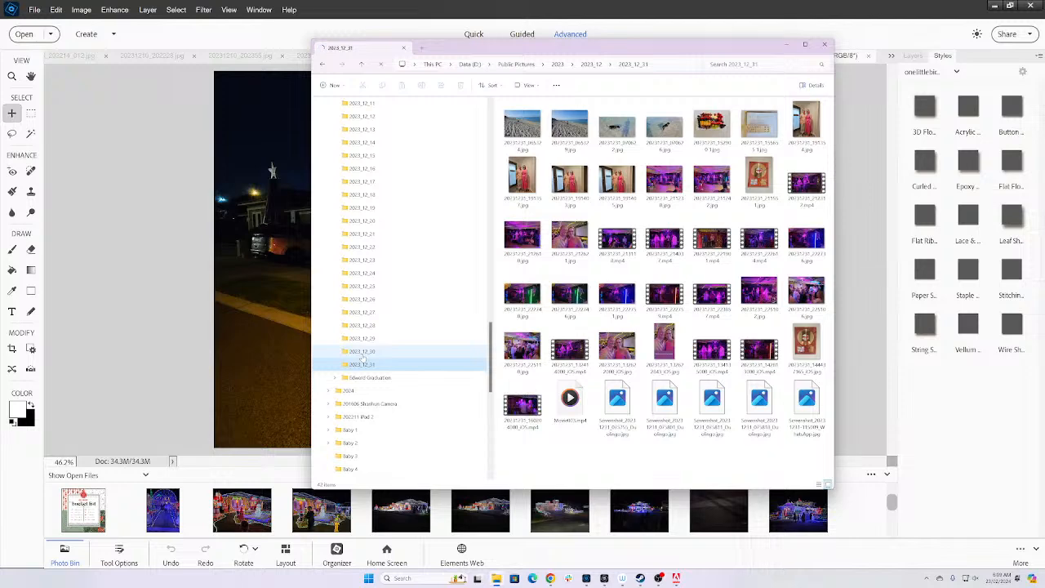
left_click(361, 352)
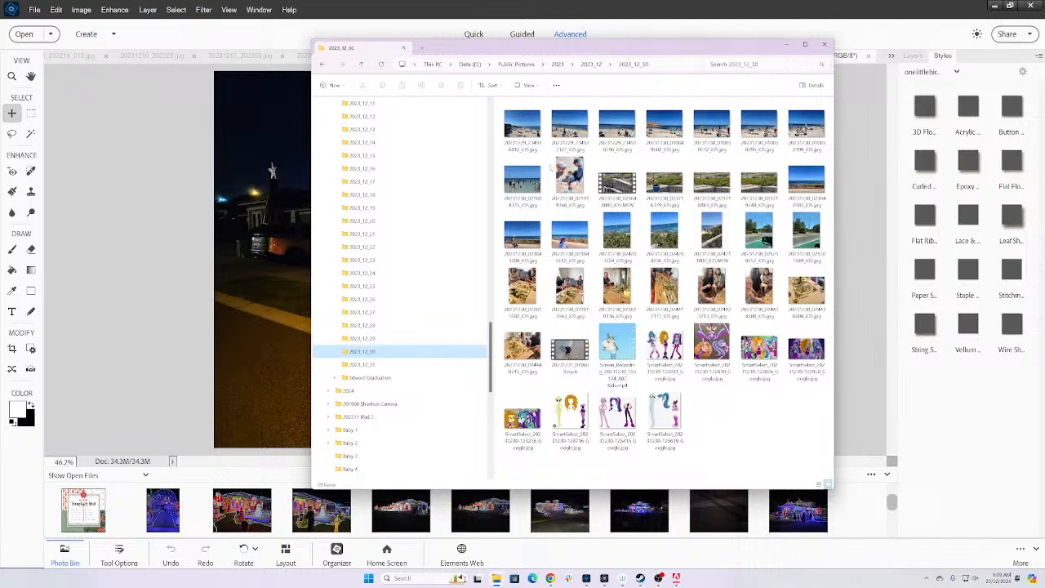
double_click(536, 186)
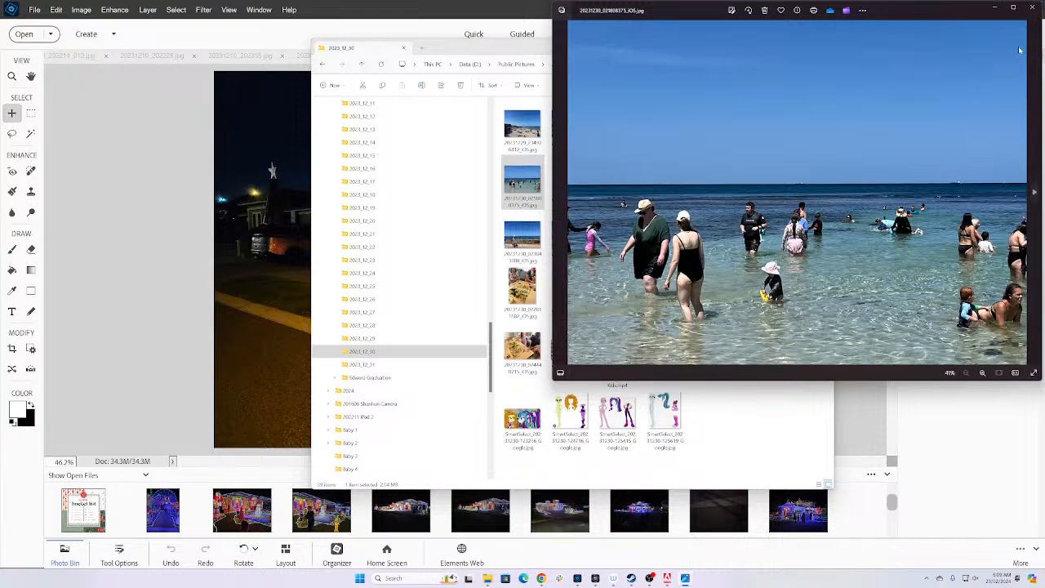
- View the beach umbrella photo from the 2023_12_30 folder and the images following it at full size, then close the viewer
left_click(1033, 10)
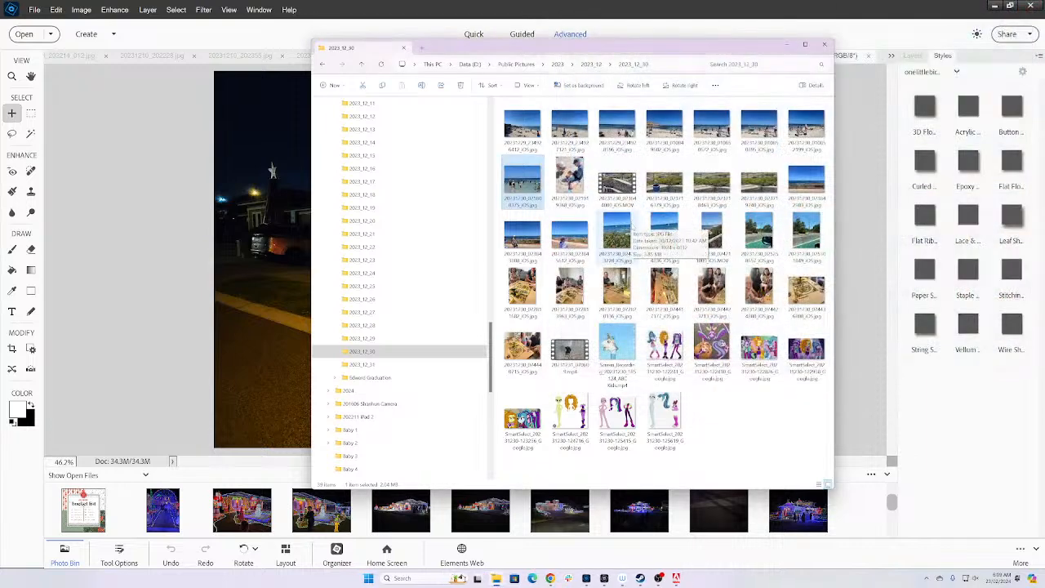
double_click(674, 133)
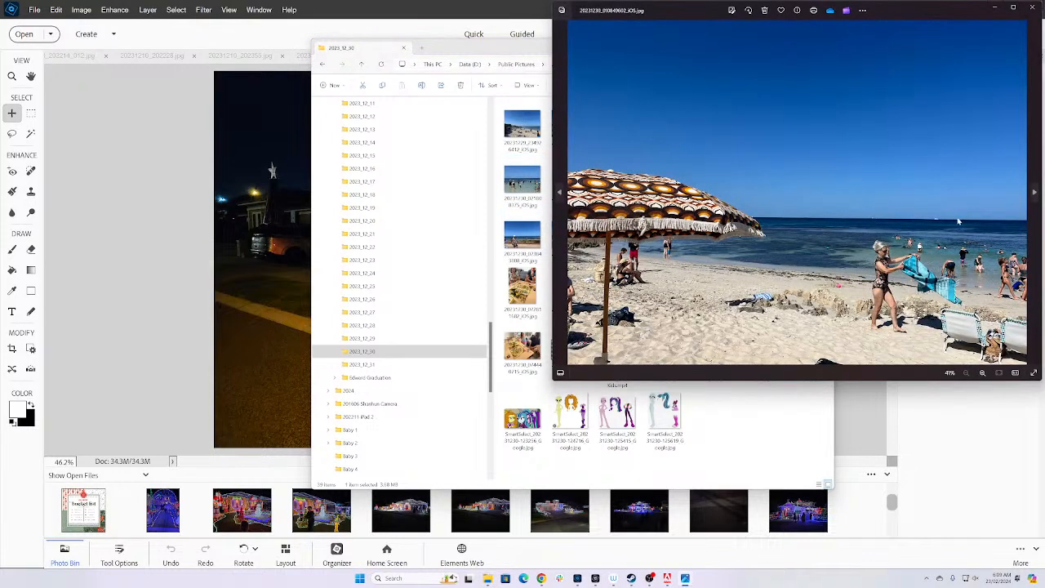
left_click(1033, 194)
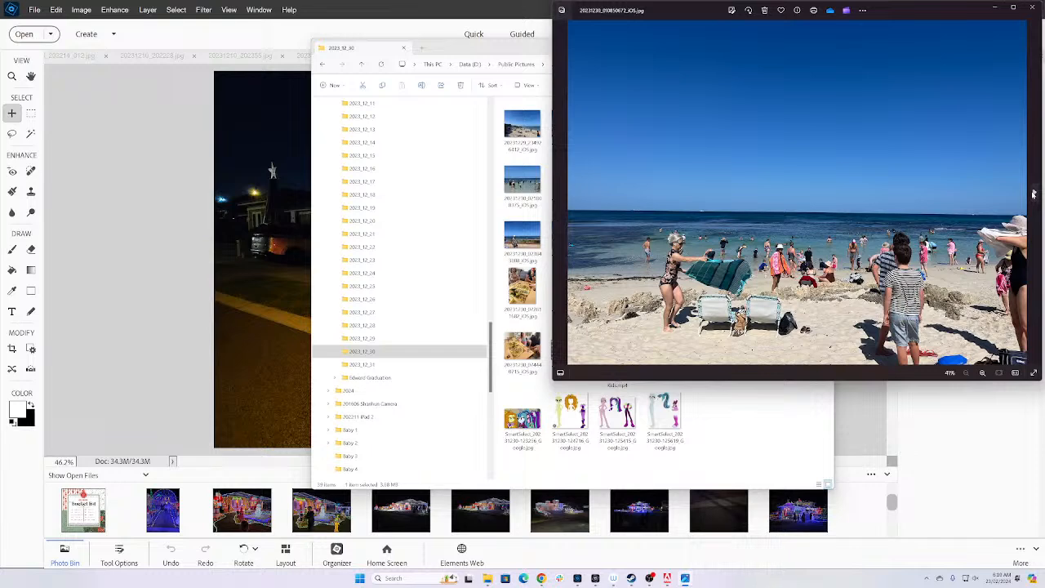
left_click(1033, 194)
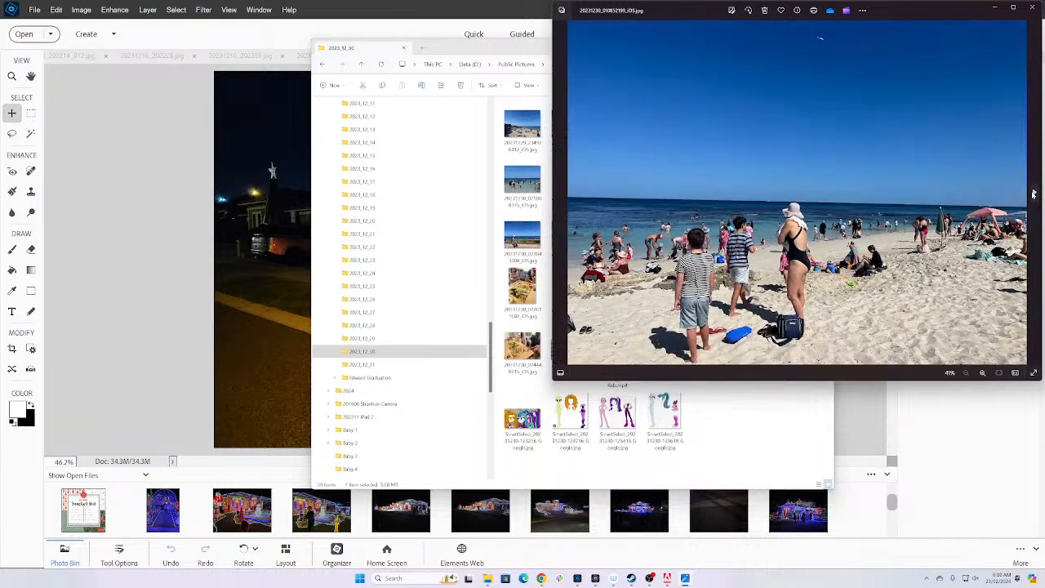
left_click(1033, 194)
left_click(1033, 194)
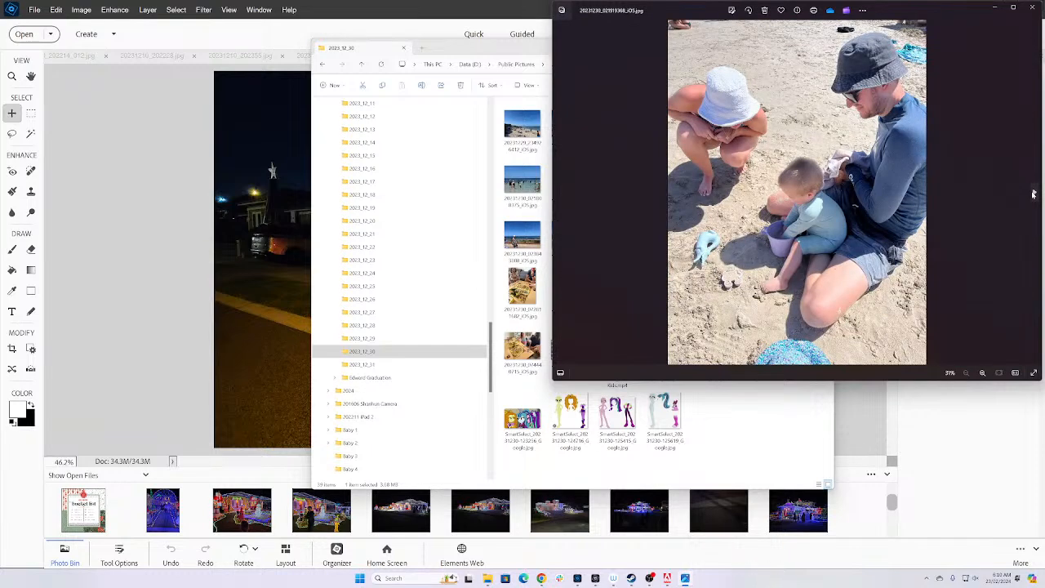
left_click(1033, 194)
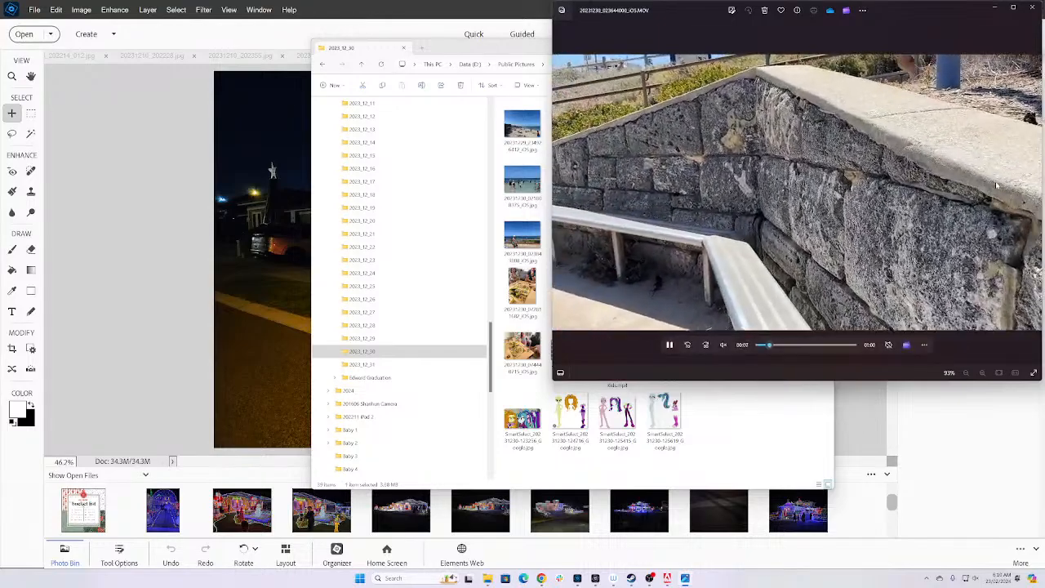
left_click(1033, 8)
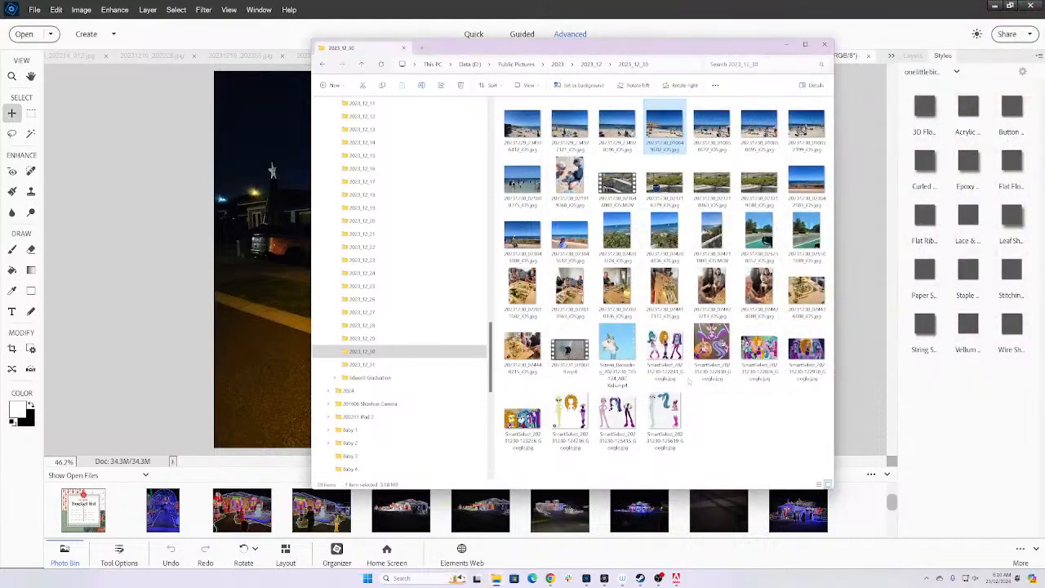
- Check the 2023_12_31 and graduation folders, then switch back to Photoshop Elements
left_click(401, 366)
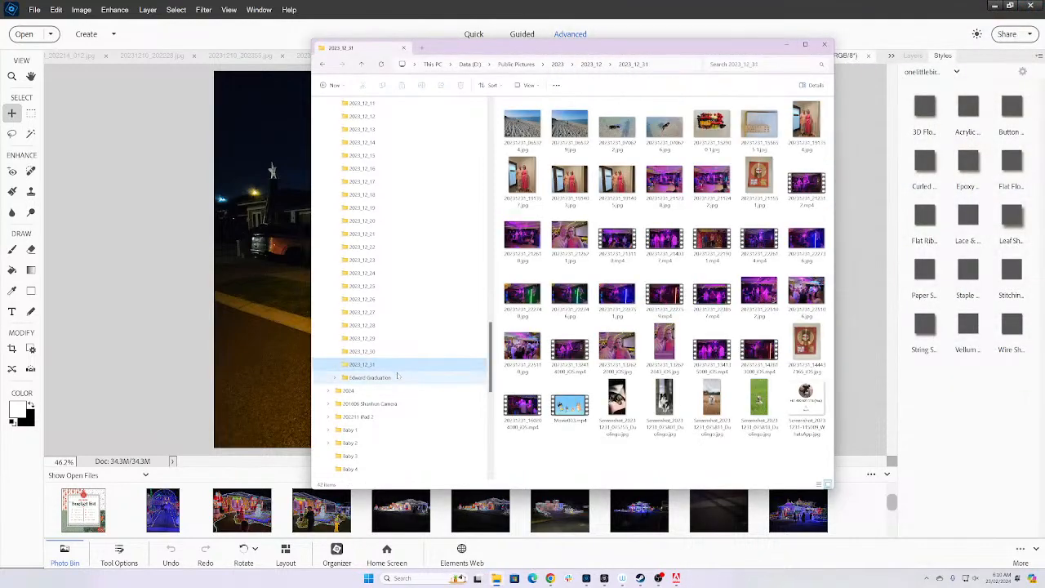
left_click(397, 378)
left_click(137, 333)
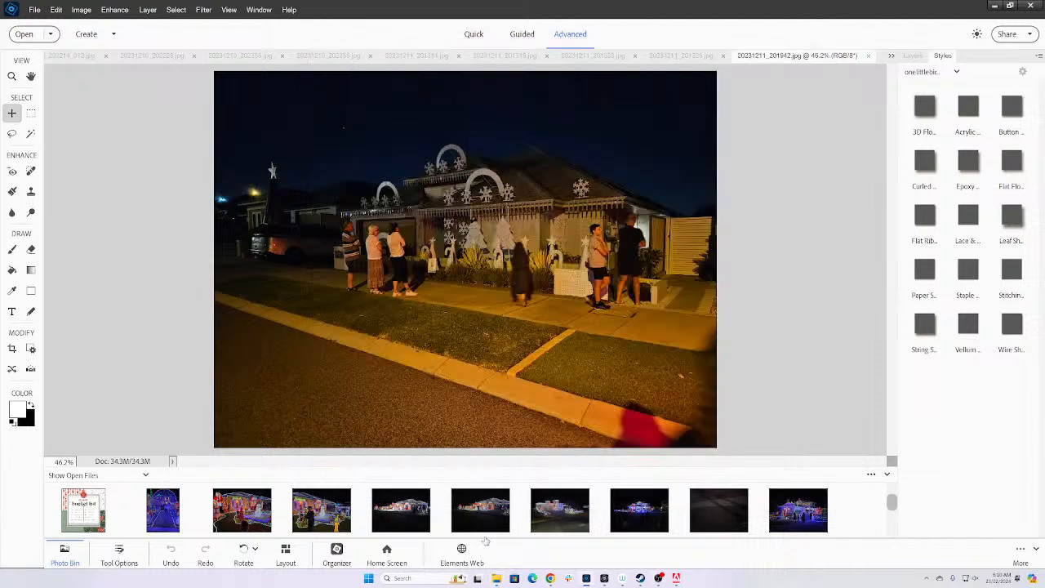
- Review the open Christmas light house photos from 20231210 and 20231211 one by one
left_click(384, 527)
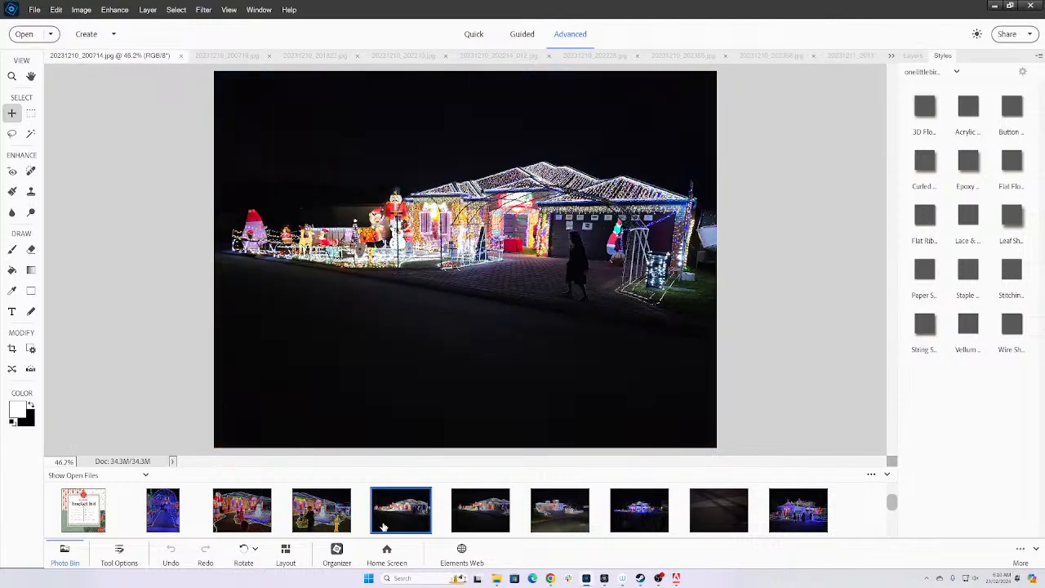
left_click(476, 527)
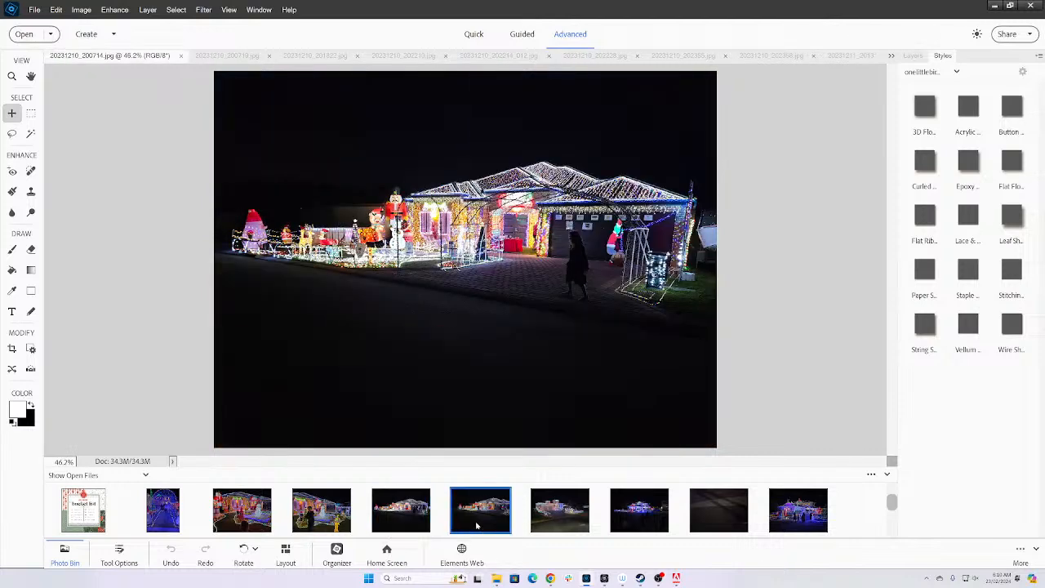
left_click(569, 514)
left_click(634, 518)
scroll(681, 517, "down", 1)
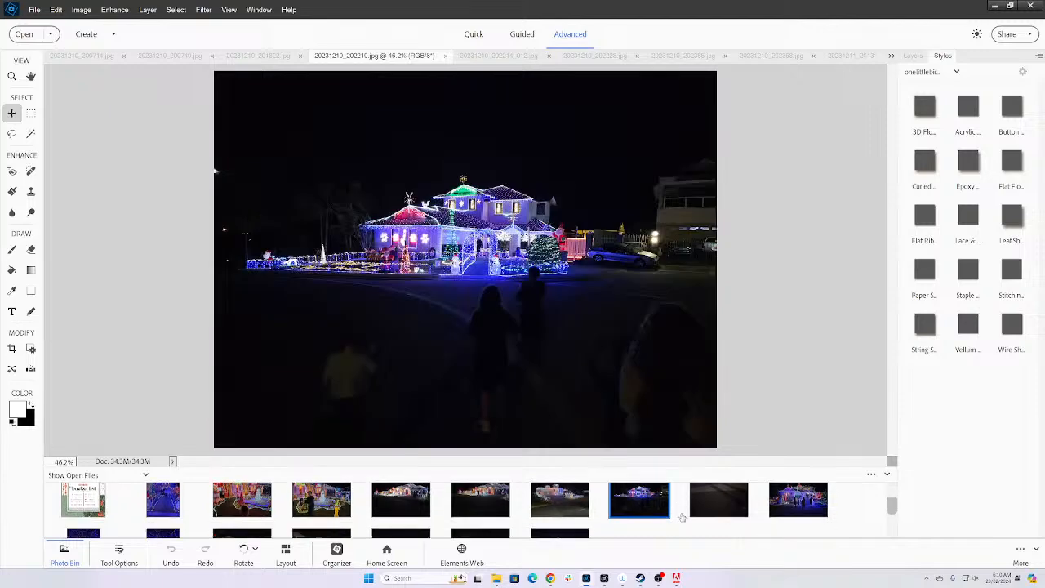
scroll(683, 502, "down", 2)
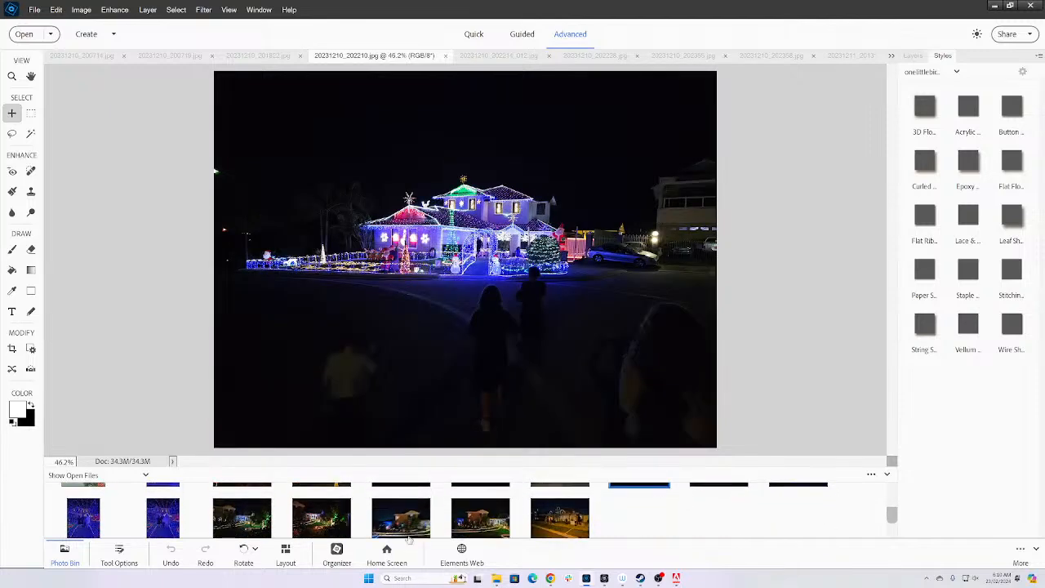
left_click(567, 528)
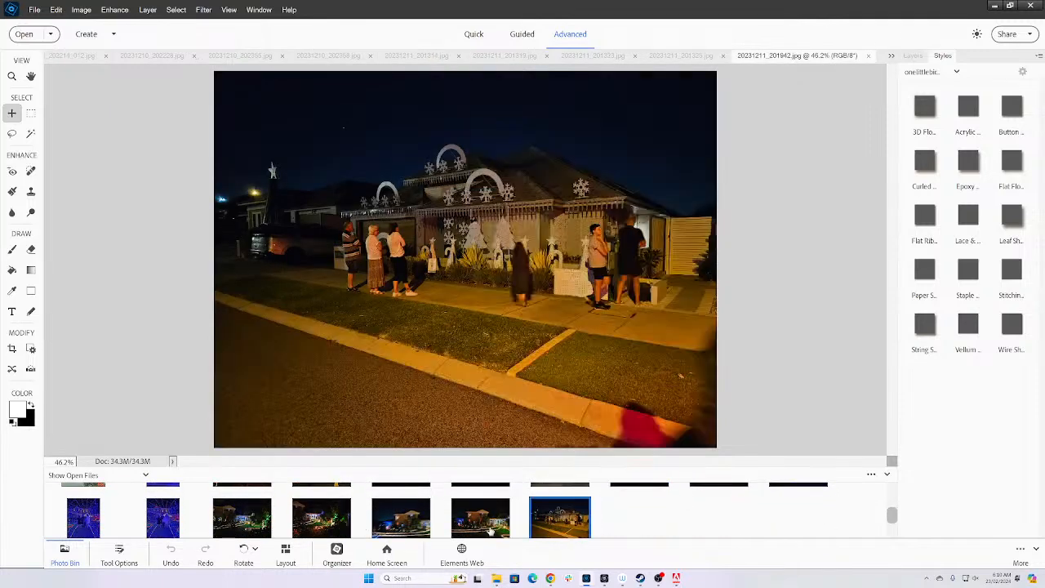
left_click(490, 529)
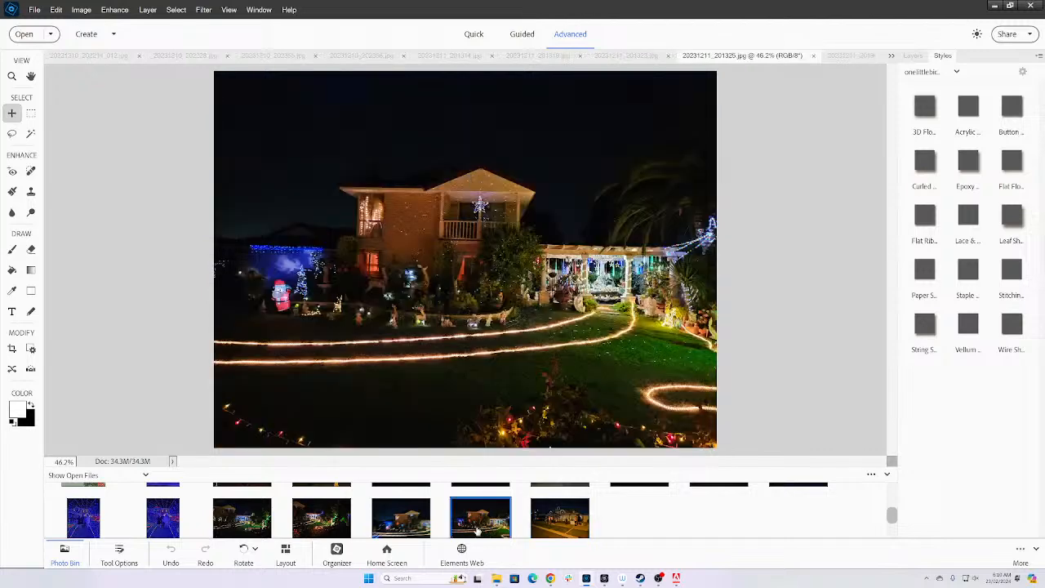
left_click(549, 531)
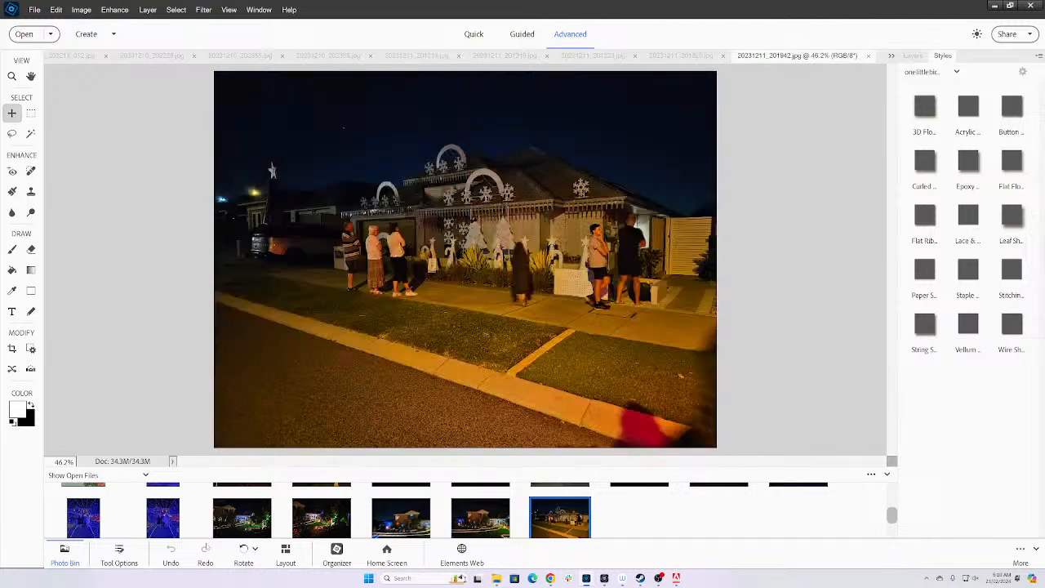
left_click(250, 529)
scroll(245, 522, "up", 1)
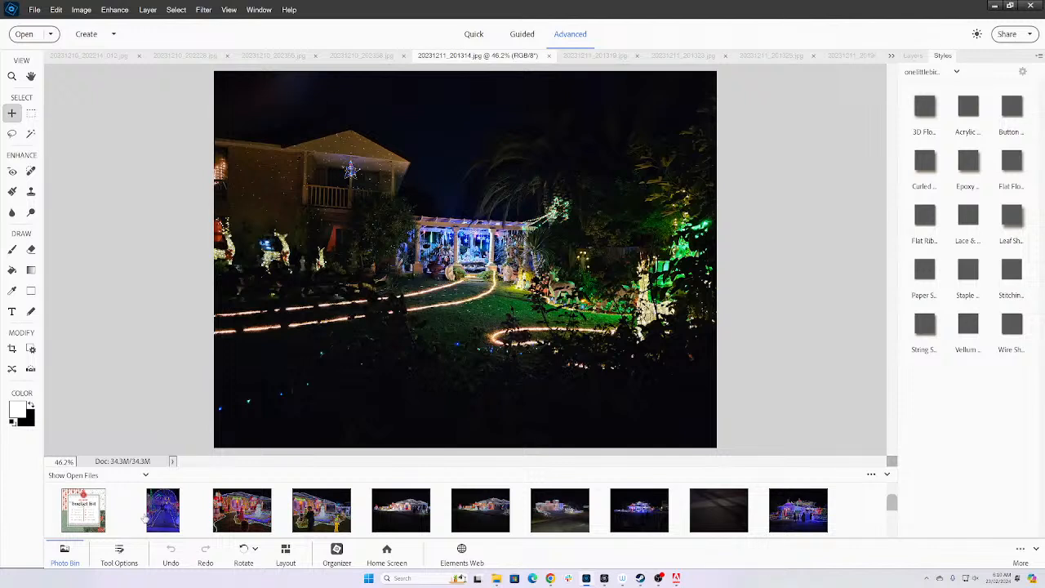
- Dismiss the licence expiry notice and switch to the Elements Organizer
key("alt+Tab")
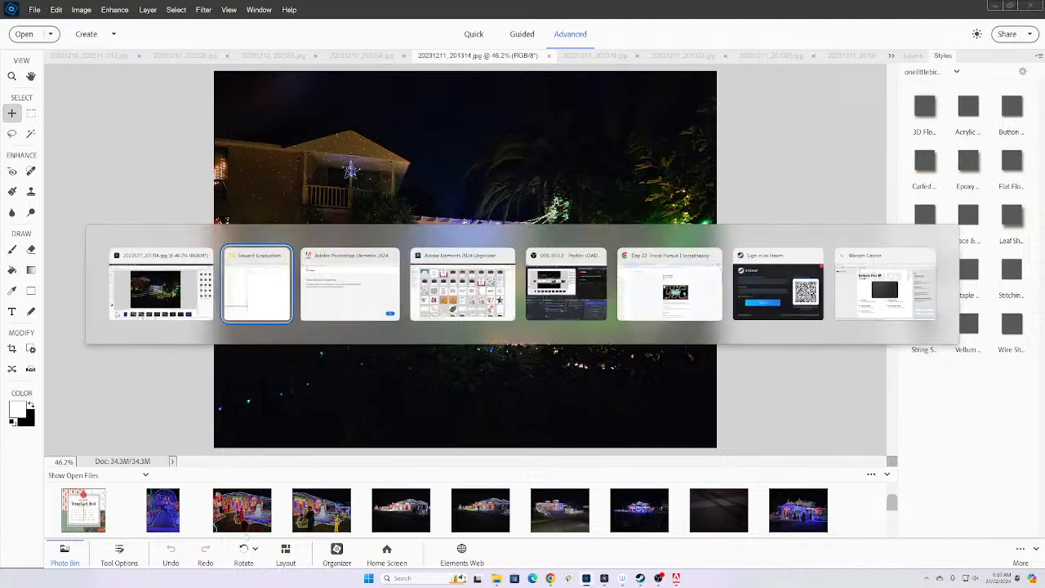
key("alt+Tab")
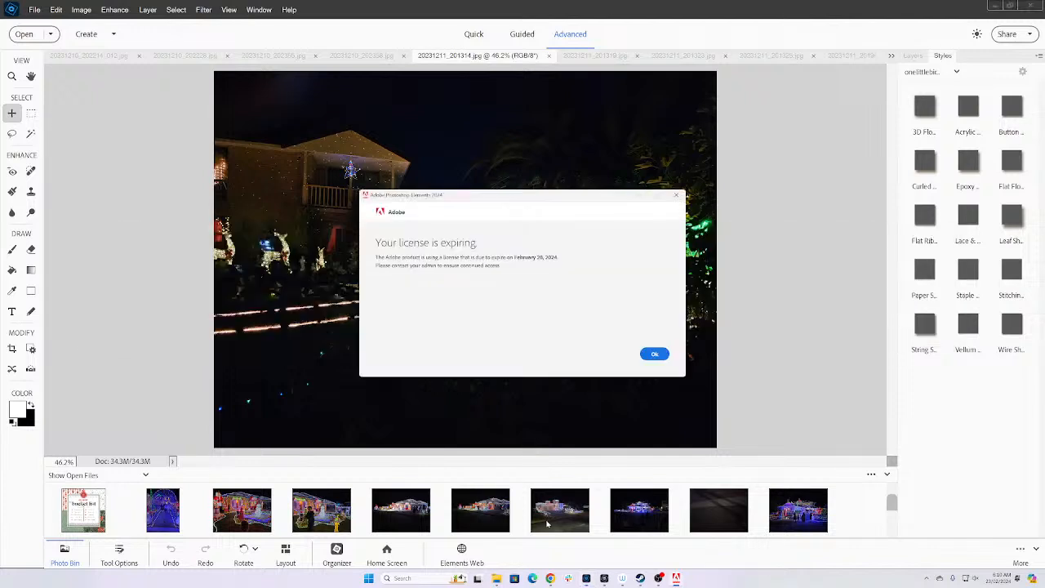
left_click(654, 354)
key("alt+Tab")
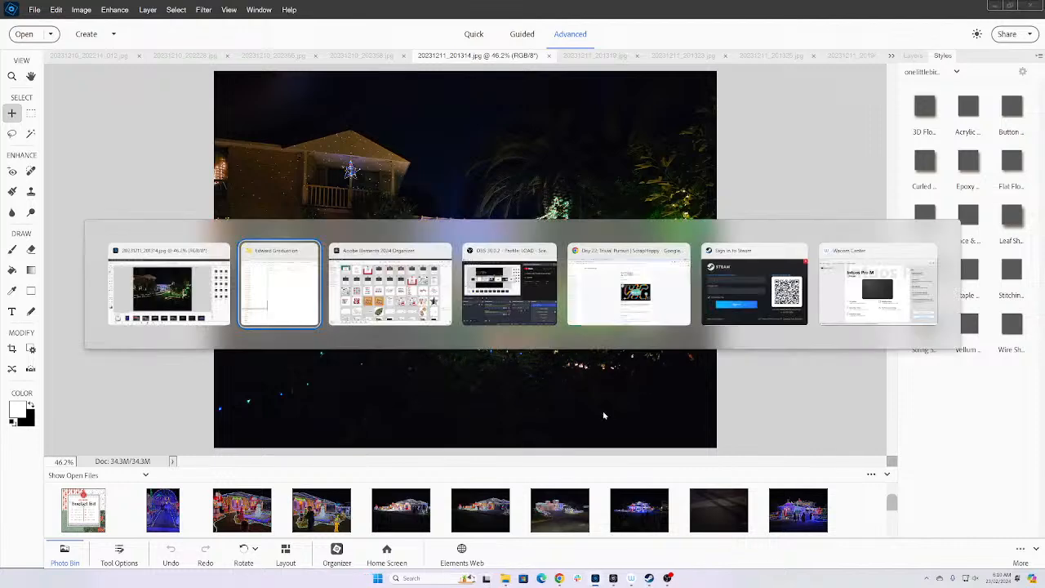
key("alt+Tab")
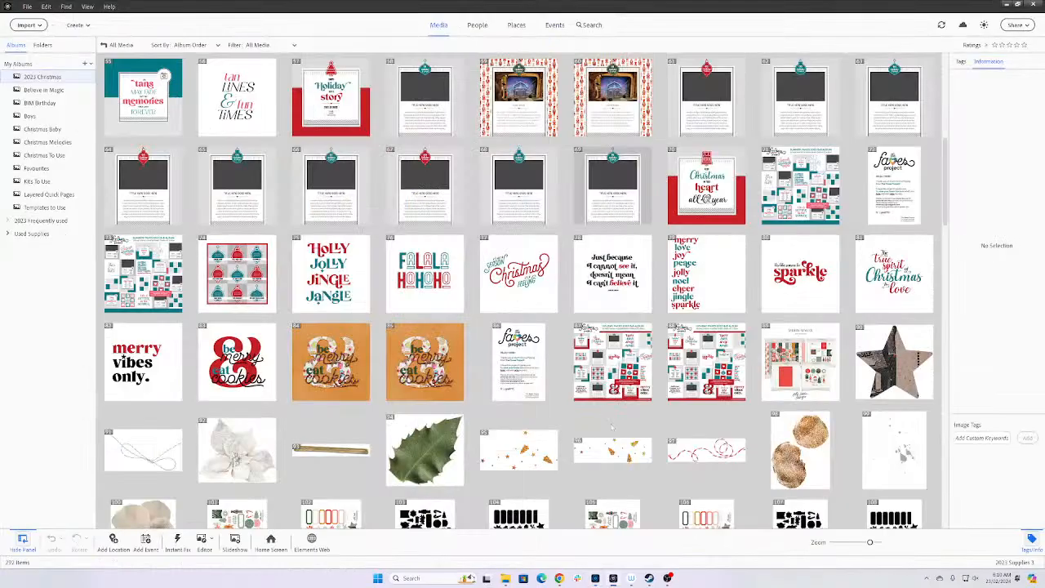
- Find the HolidayFaves 17 word art listing merry to sparkle in the 2023 Christmas album and open it in the Photoshop Elements editor
scroll(659, 413, "down", 2)
scroll(657, 411, "up", 8)
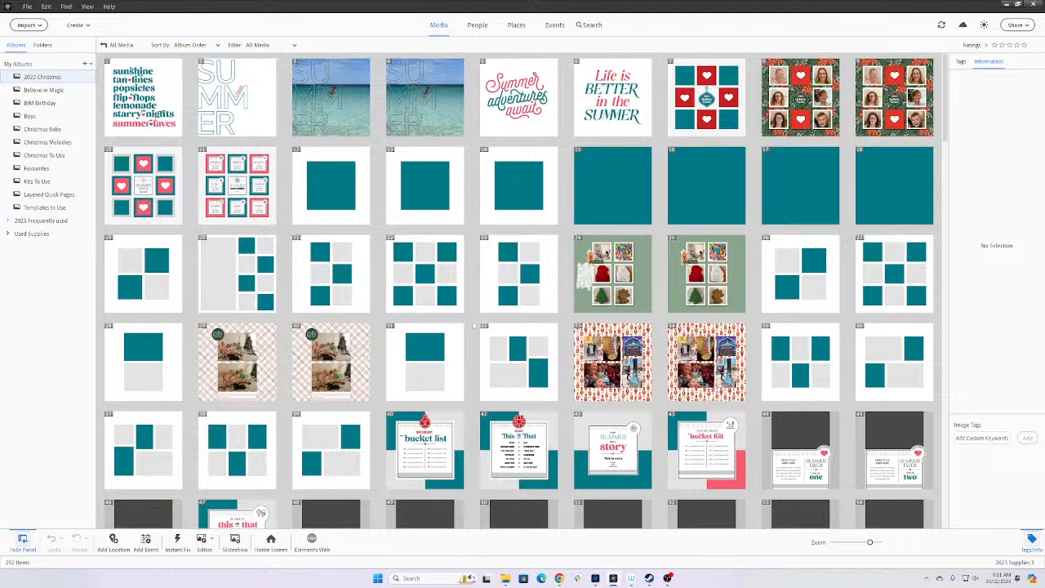
scroll(473, 324, "down", 1)
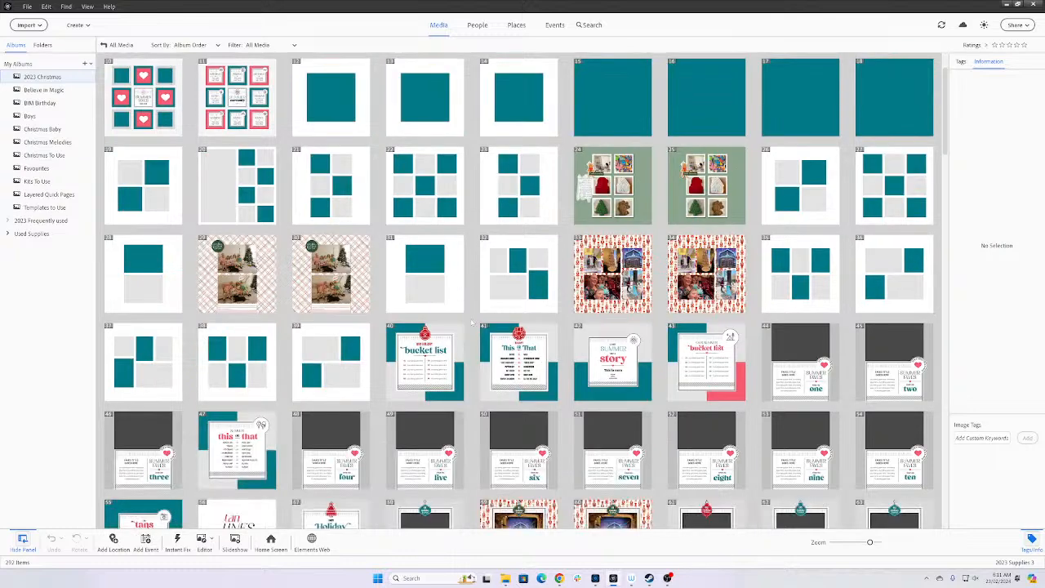
scroll(471, 322, "down", 2)
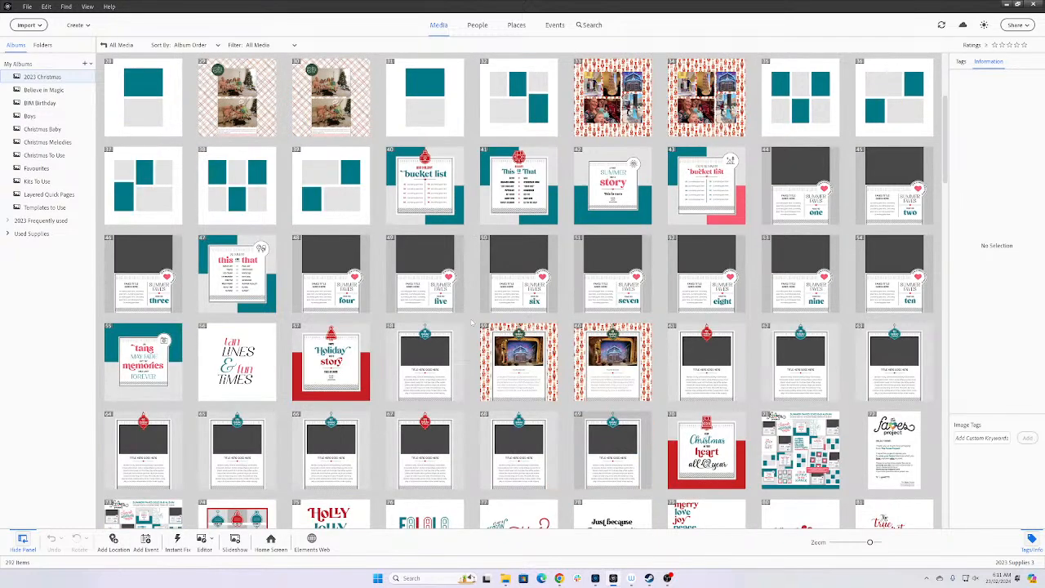
scroll(472, 324, "down", 1)
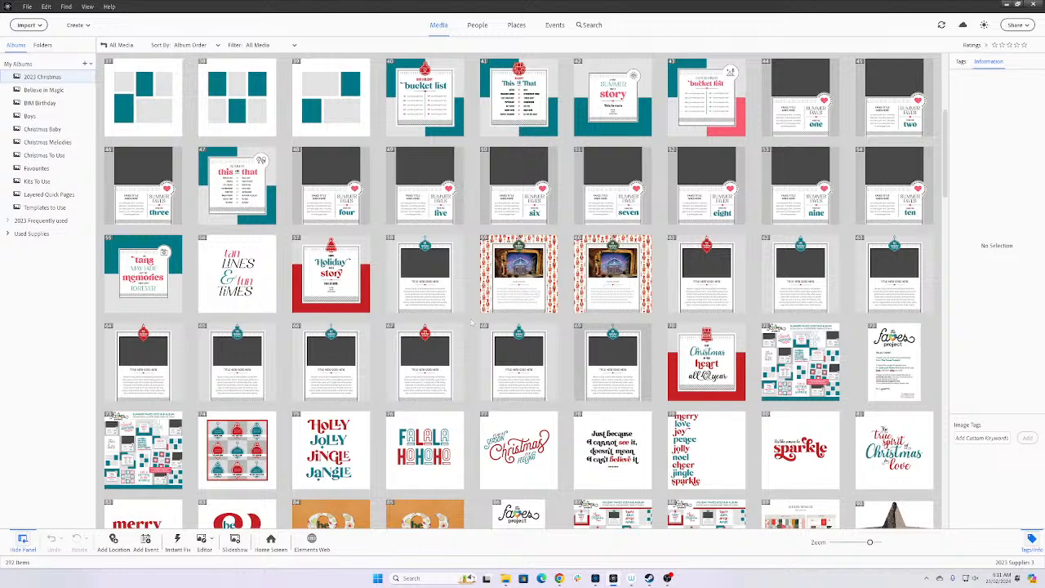
scroll(472, 323, "down", 1)
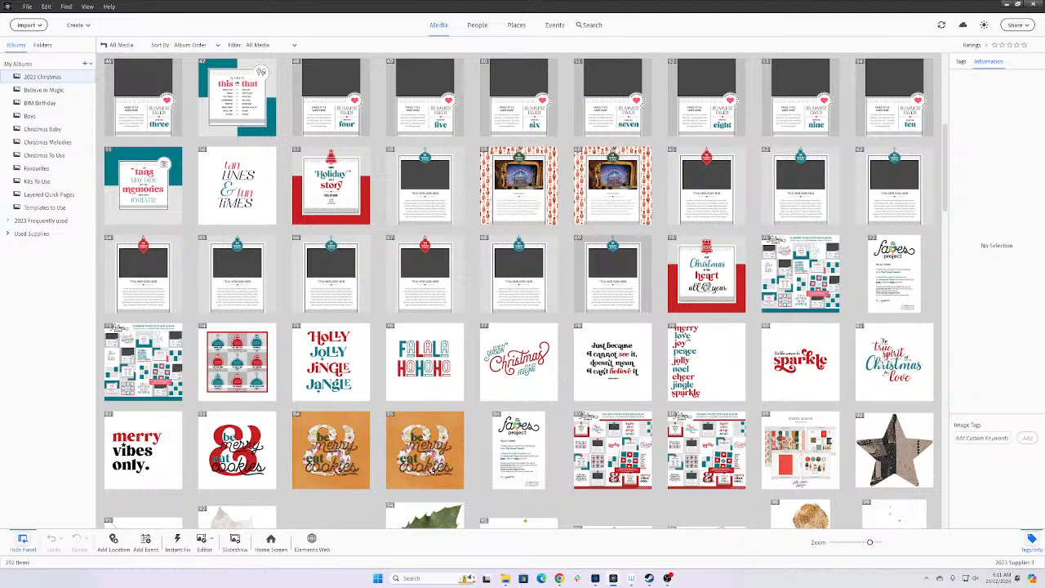
left_click(876, 360)
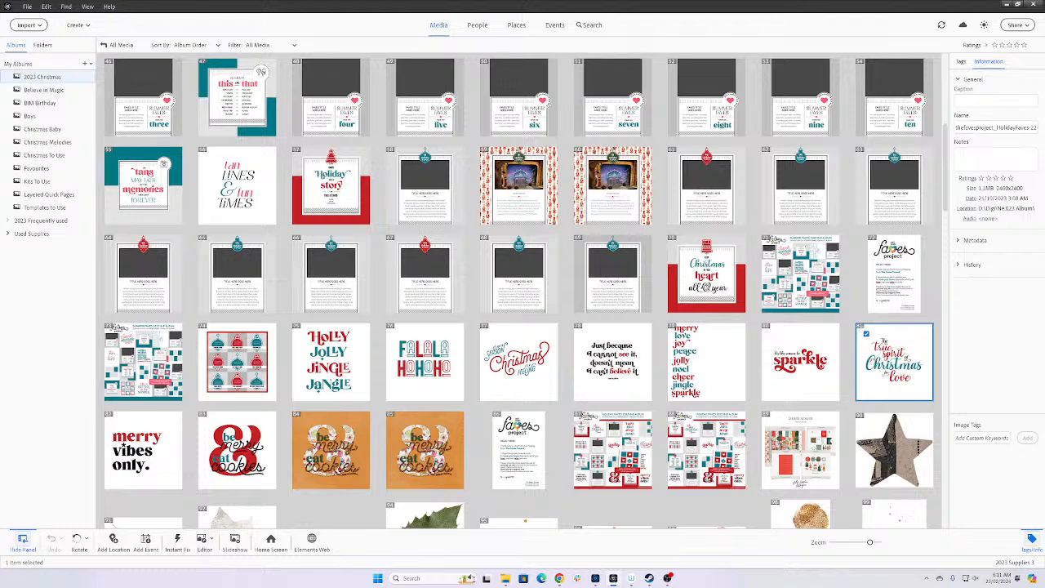
left_click(707, 366)
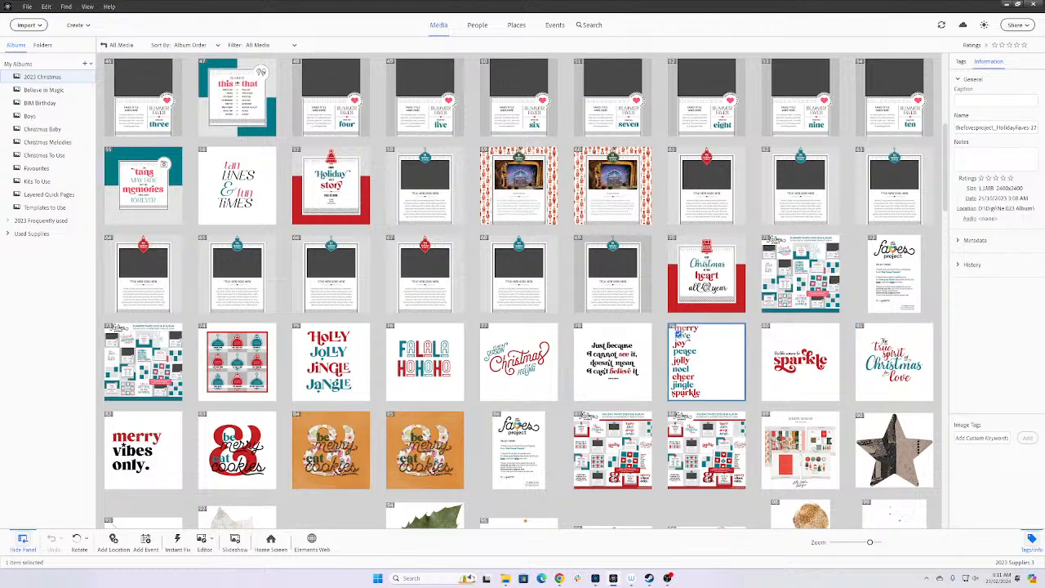
left_click(575, 578)
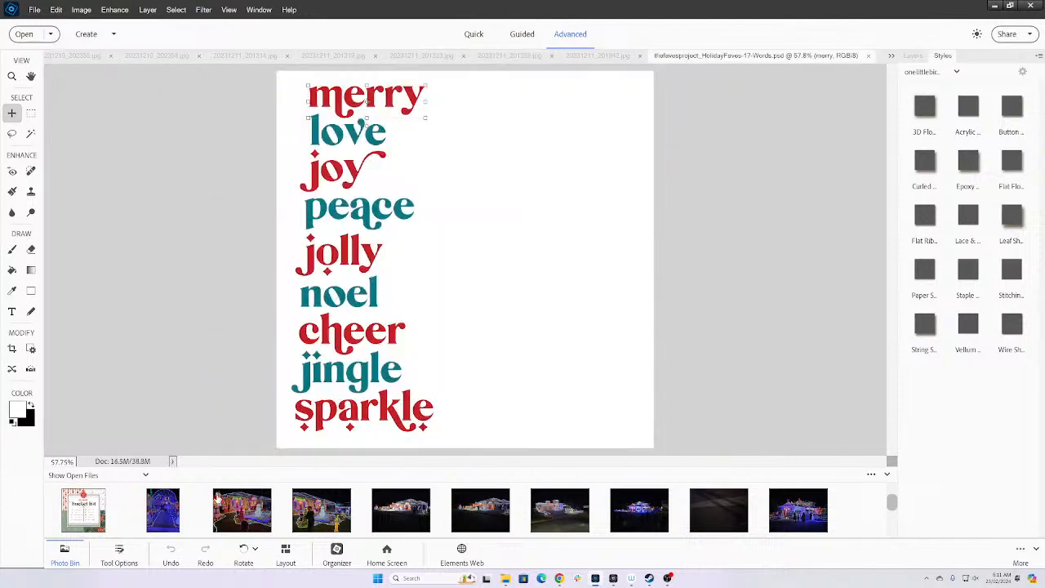
- Compare the light tunnel photos of the four children, then bring the HolidayFaves word art document into view
left_click(161, 508)
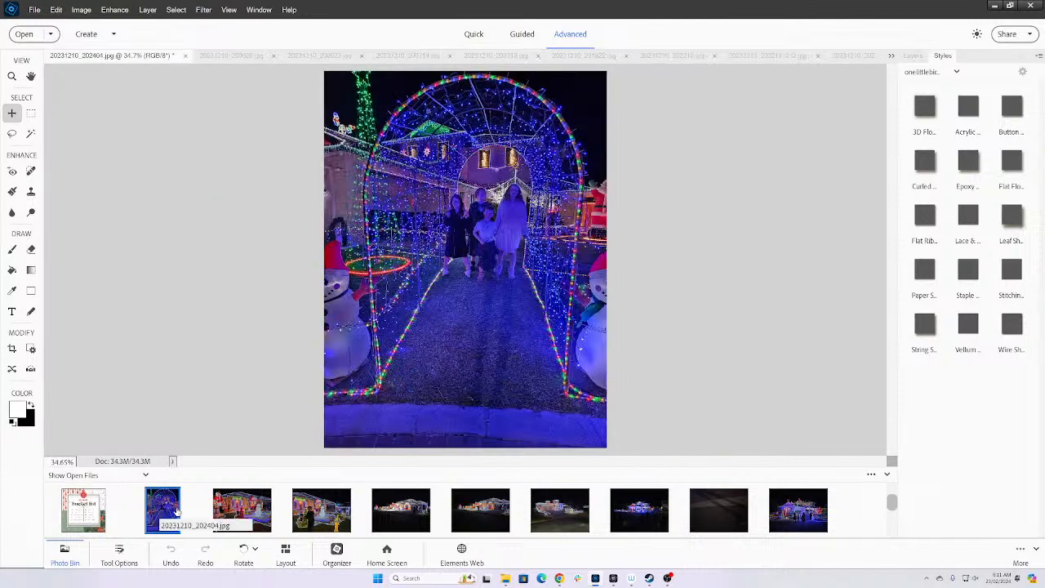
scroll(167, 513, "down", 1)
left_click(171, 515)
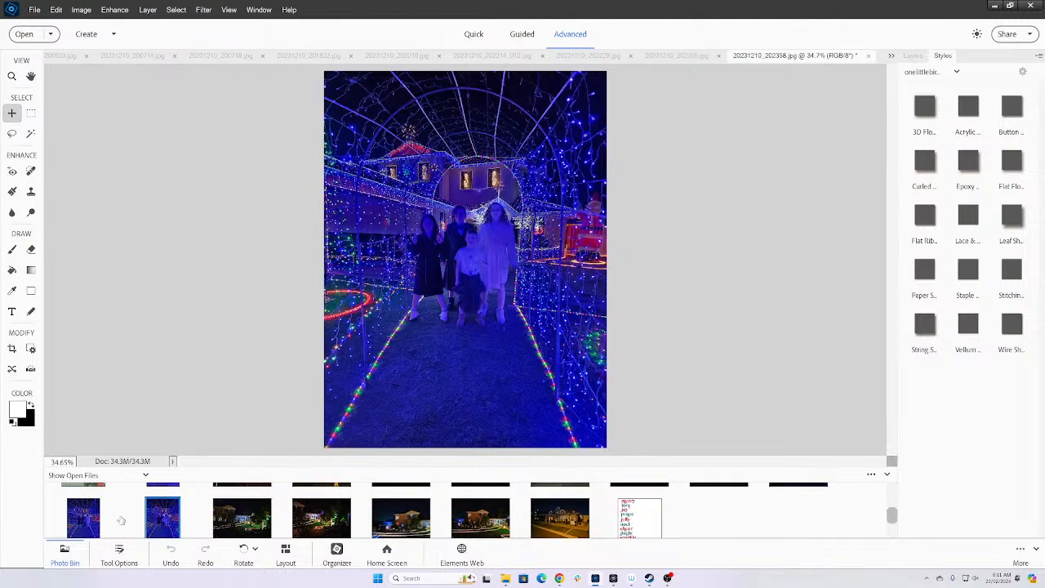
left_click(84, 529)
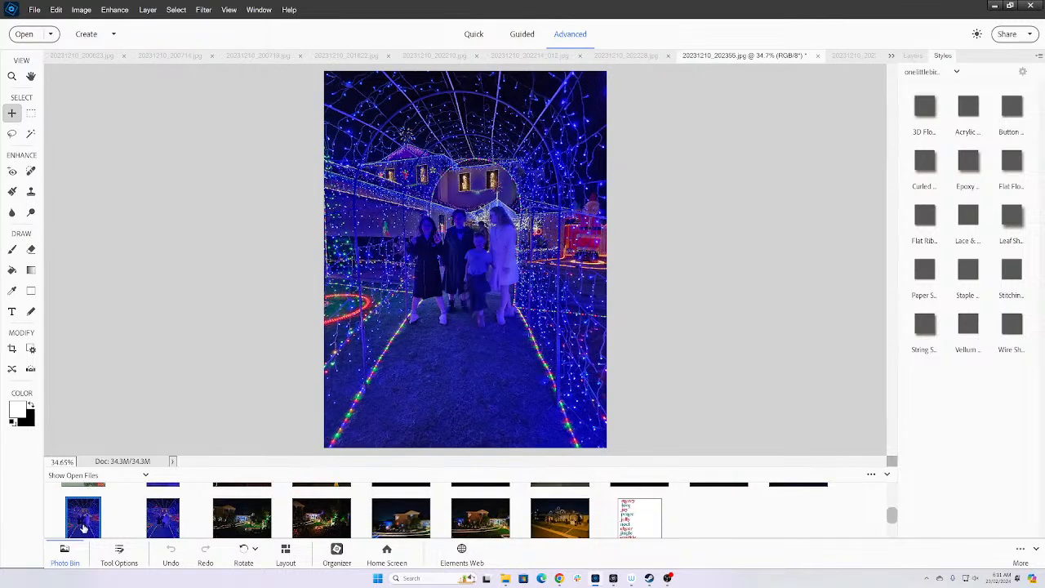
left_click(163, 531)
scroll(166, 533, "up", 1)
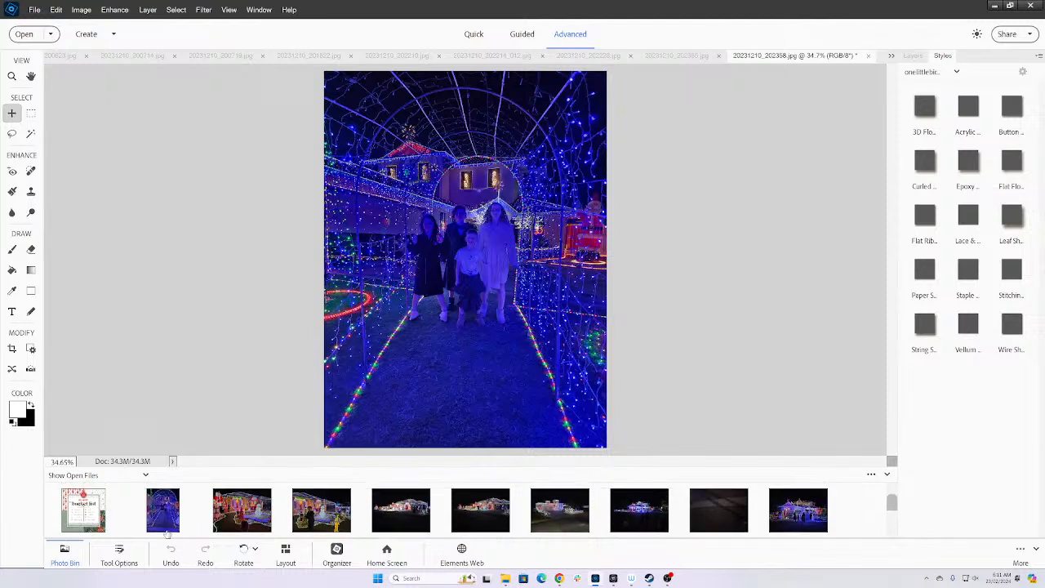
scroll(165, 534, "down", 1)
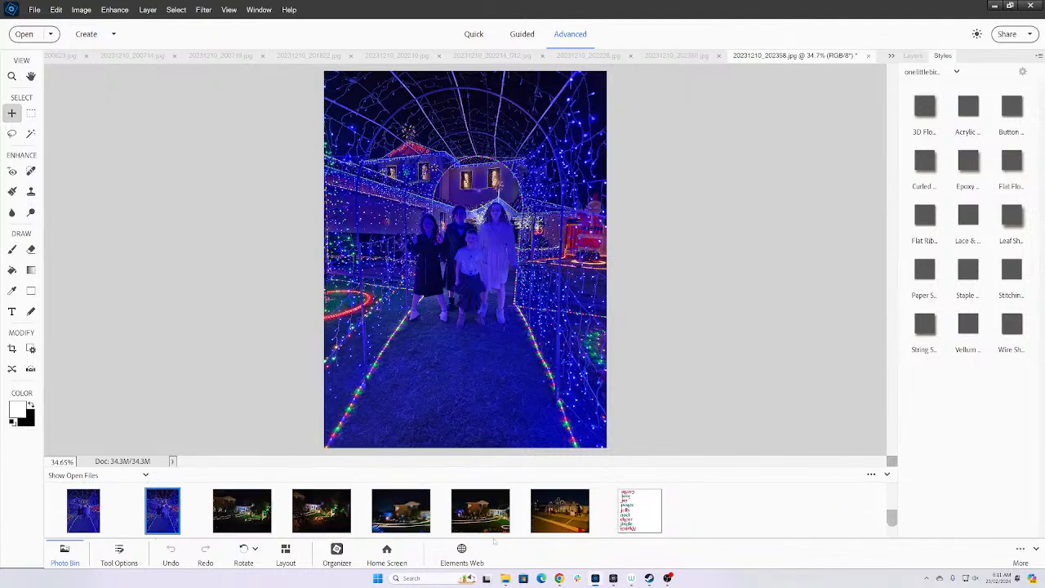
left_click(632, 520)
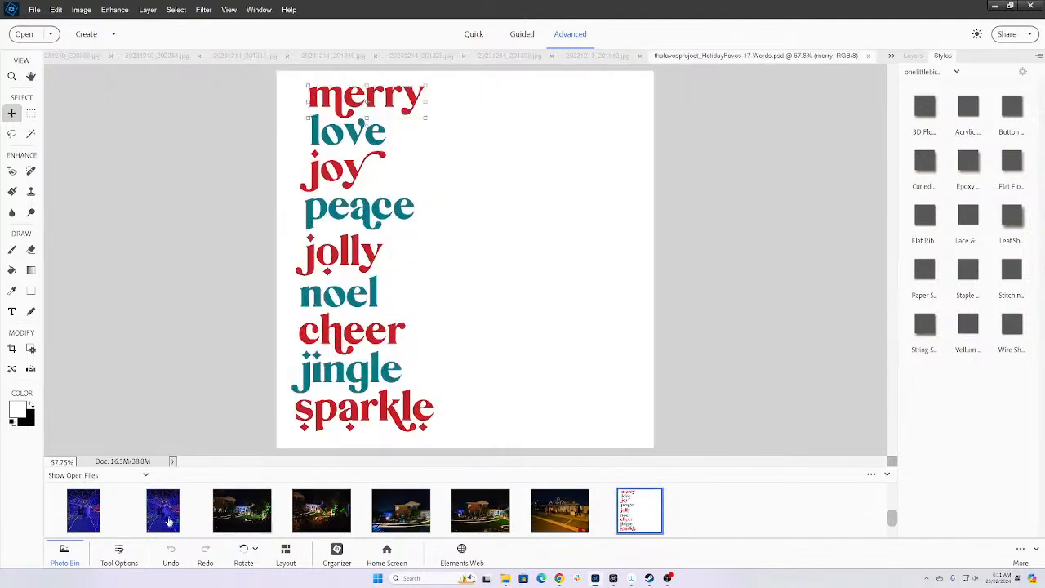
- Place light tunnel photo 20231210_202358 behind the word art and enlarge it to about 133% so it covers the whole canvas
left_click_drag(167, 523, 493, 386)
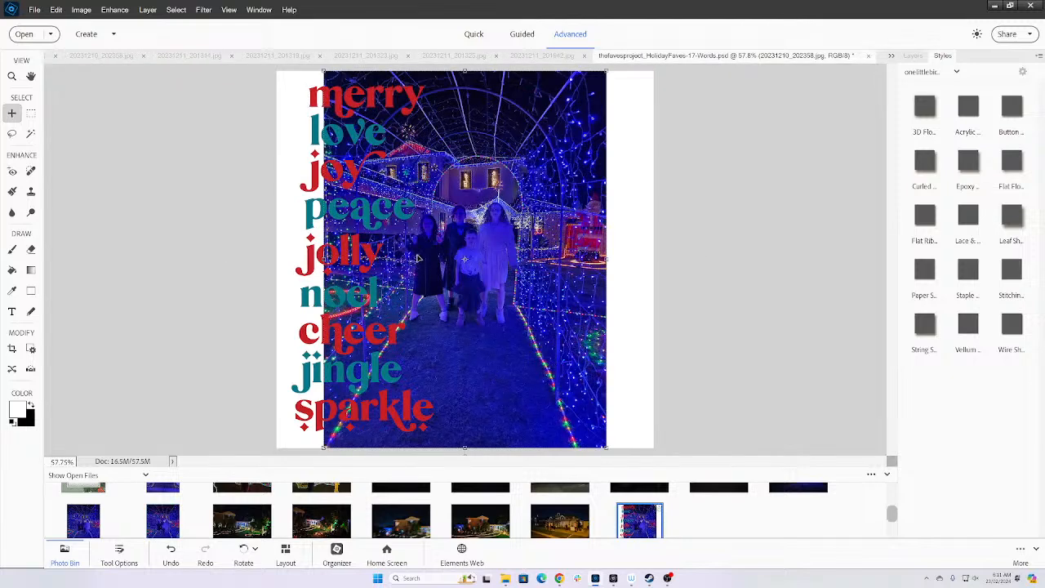
scroll(418, 259, "down", 1)
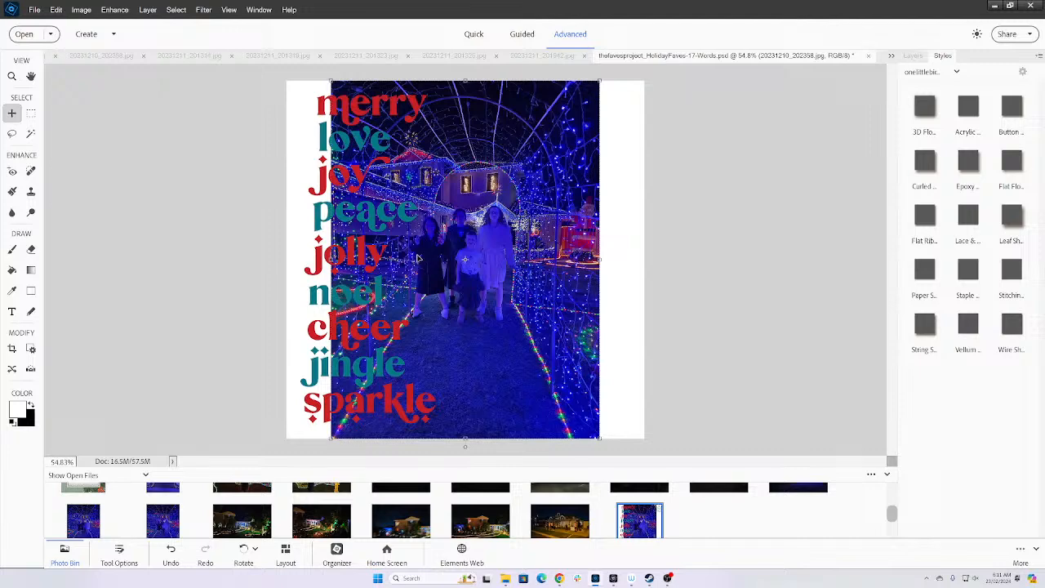
scroll(419, 259, "down", 1)
left_click_drag(488, 249, 449, 226)
left_click_drag(546, 400, 668, 481)
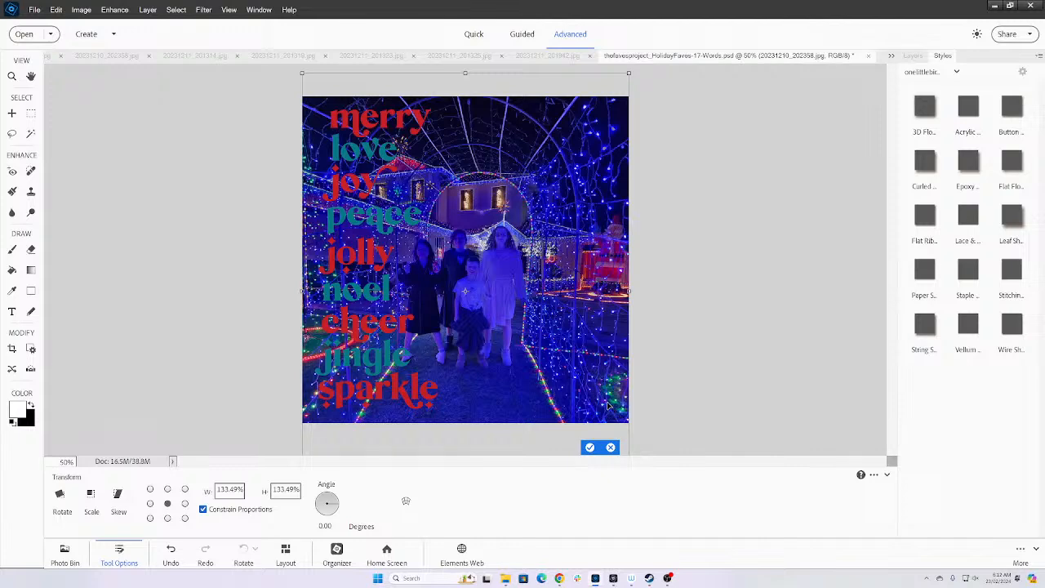
left_click(591, 448)
mouse_move(468, 325)
left_mouse_down()
mouse_move(481, 328)
mouse_move(470, 328)
left_mouse_up()
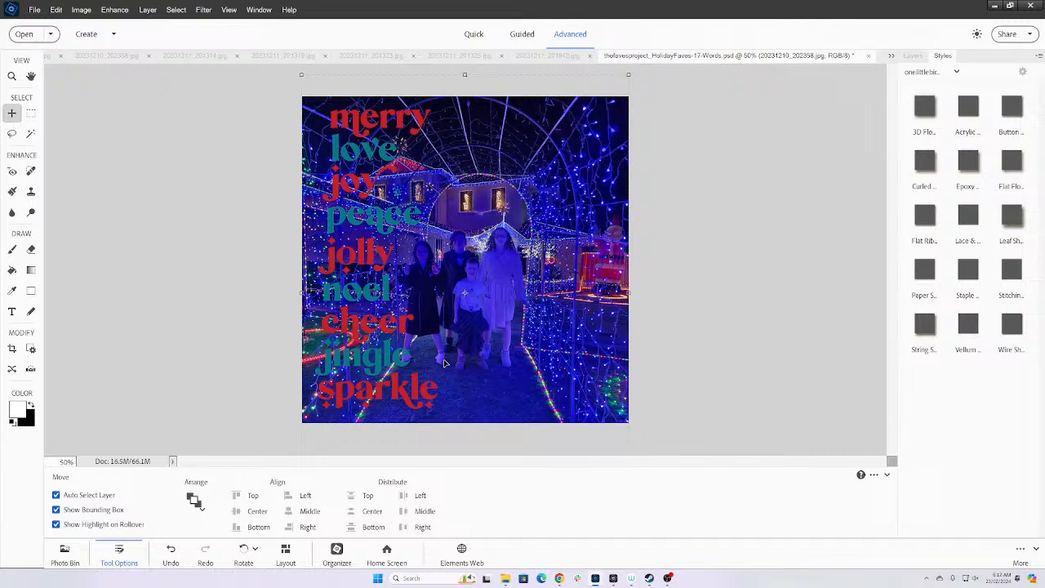
left_click_drag(442, 364, 446, 357)
left_click(689, 354)
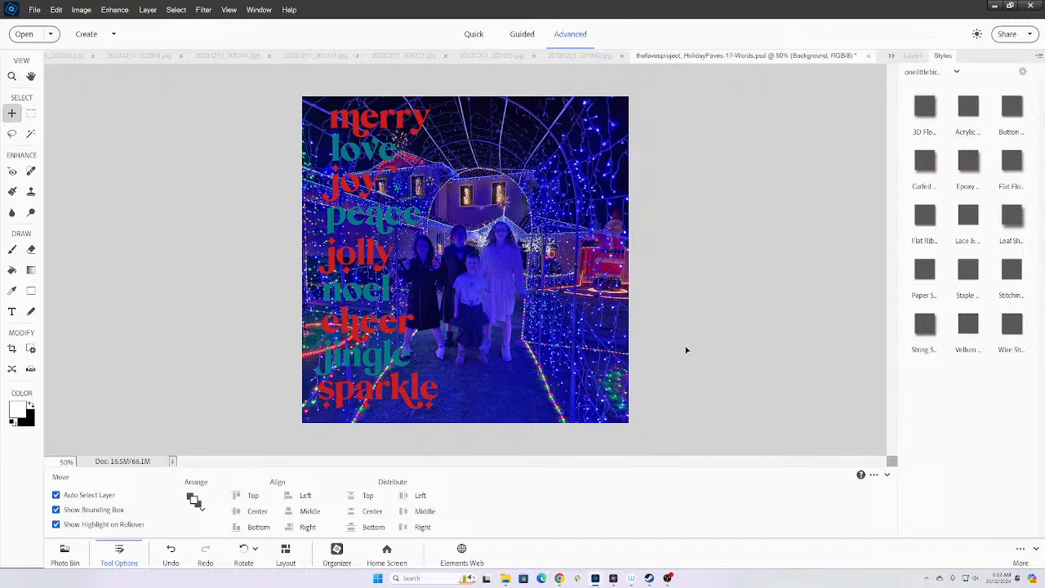
- Add a Hue/Saturation adjustment layer above the light tunnel photo and lower the Blues saturation to -58
key("ctrl+0")
key("ctrl+minus")
key("ctrl+minus")
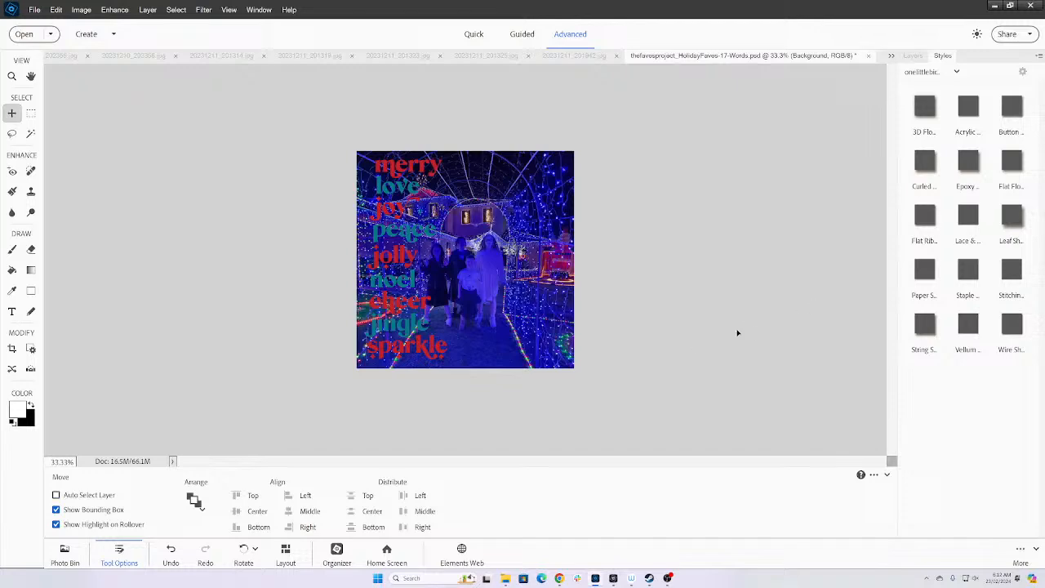
key("ctrl+0")
left_click(913, 56)
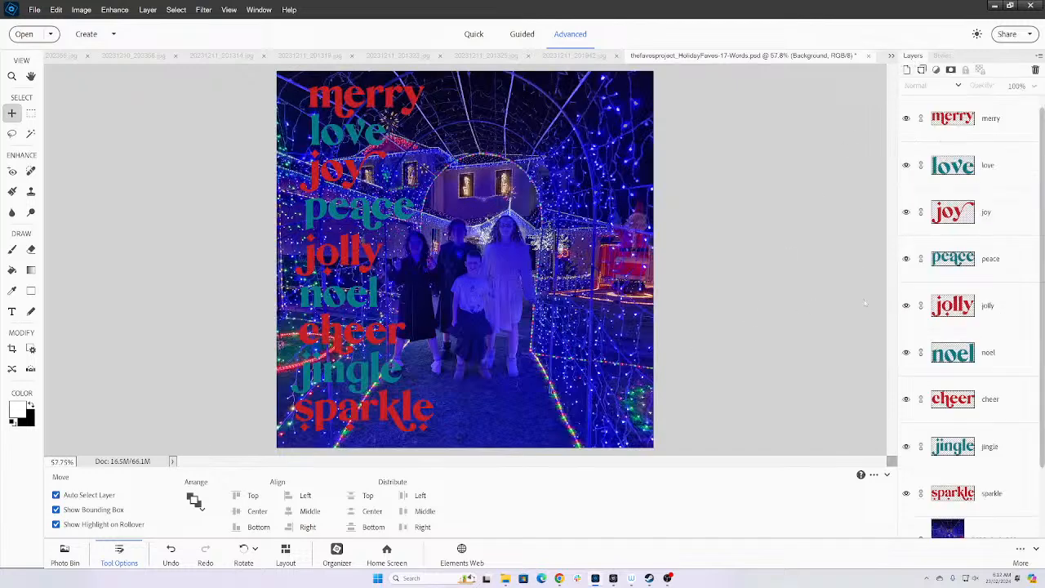
left_click(944, 531)
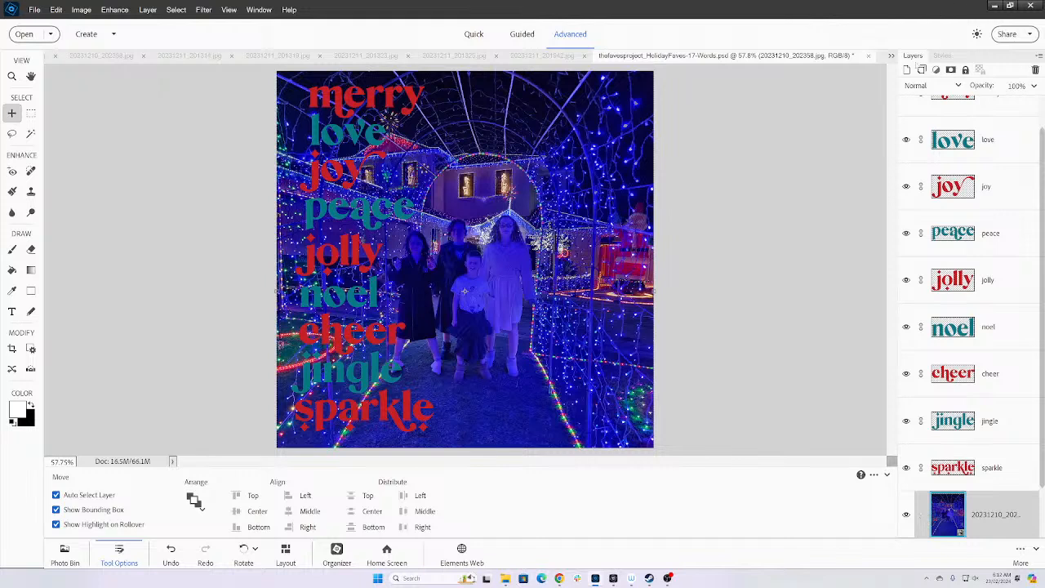
left_click(936, 70)
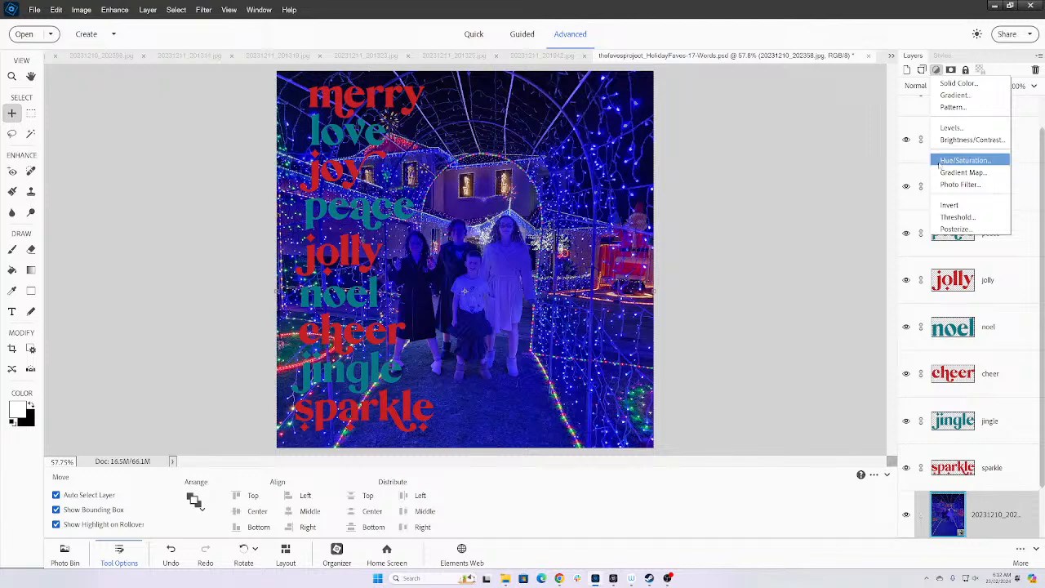
left_click(947, 160)
left_click(817, 73)
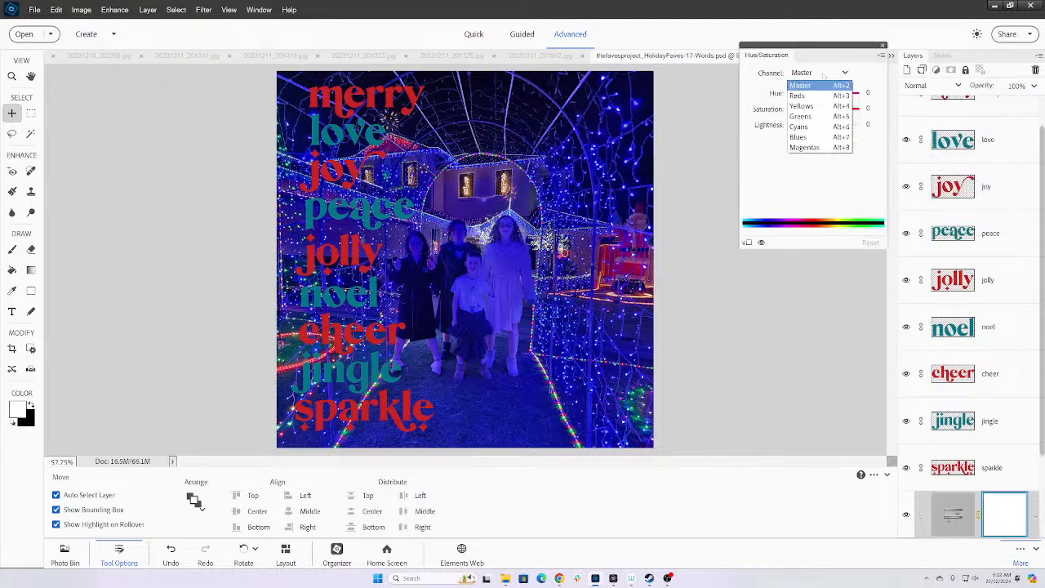
left_click(820, 136)
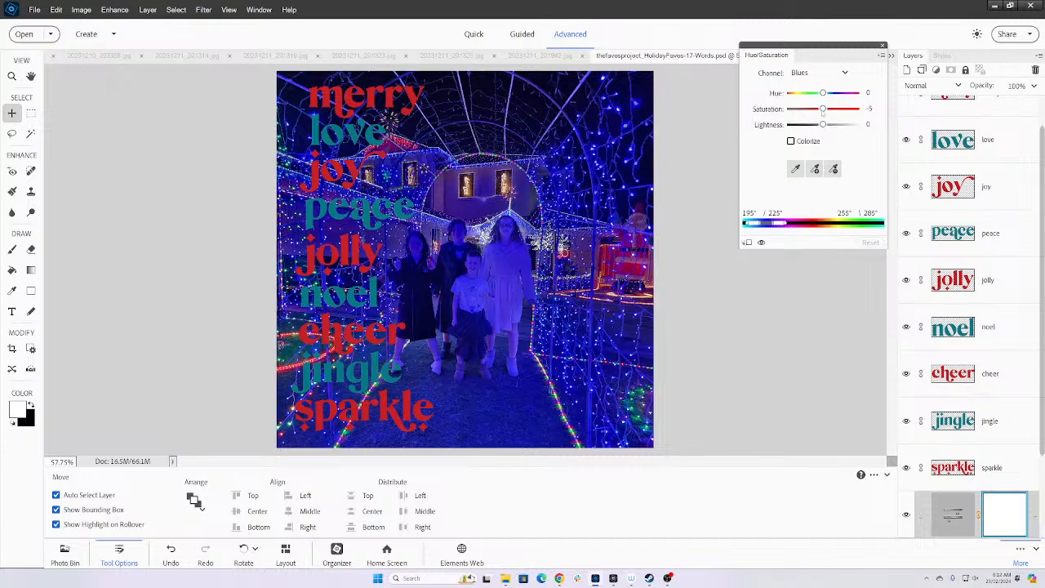
left_click_drag(823, 109, 804, 114)
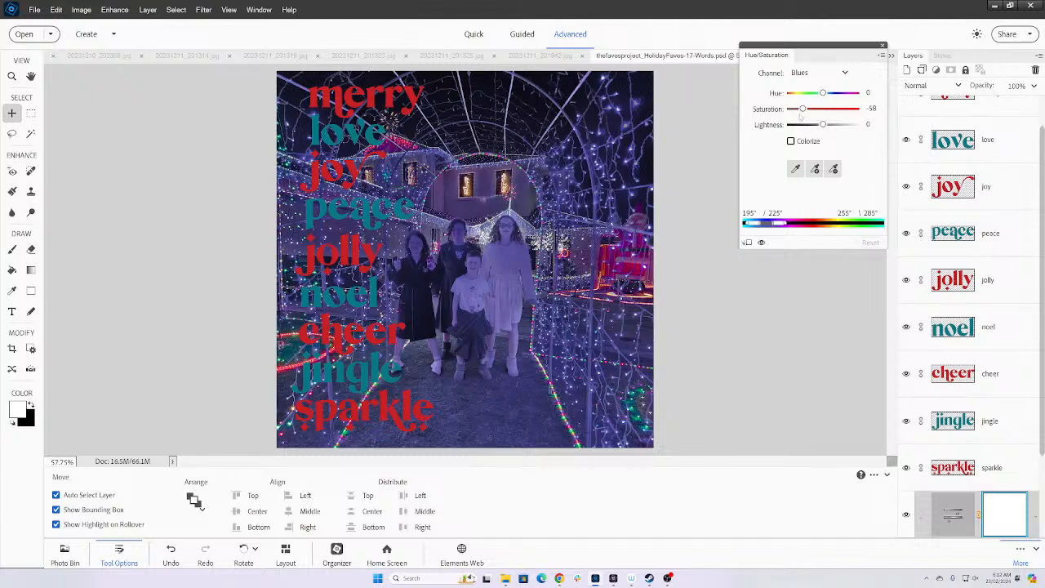
- Set the Yellows saturation to +41 and raise the Magentas saturation slightly in the Hue/Saturation adjustment
left_click(816, 73)
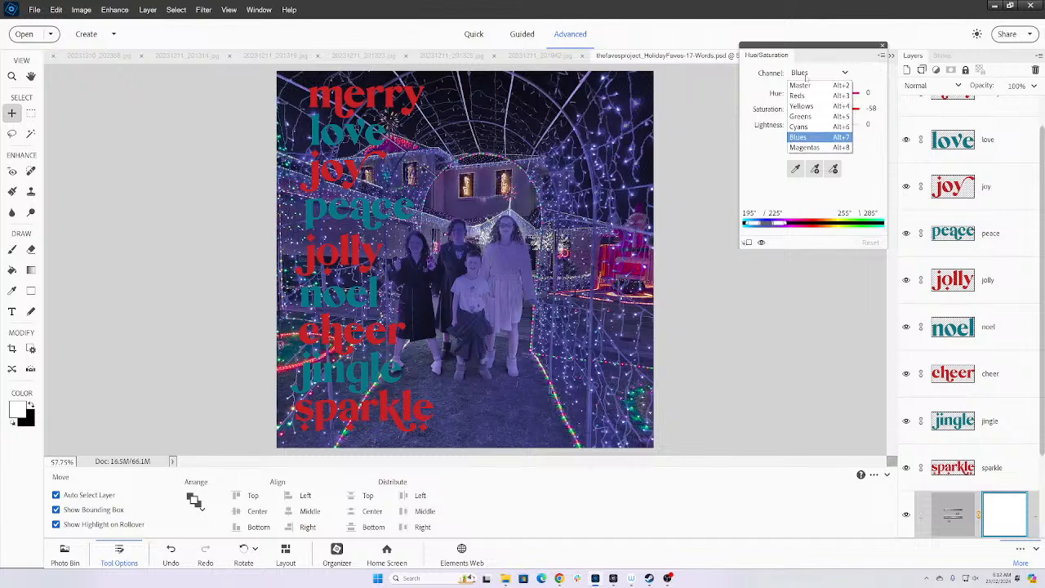
left_click(808, 107)
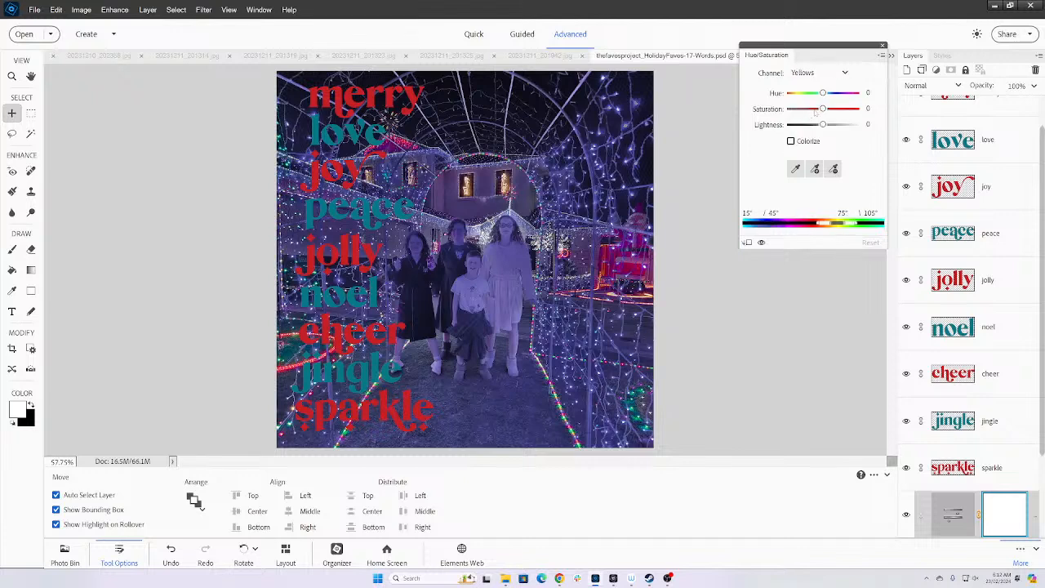
left_click_drag(824, 110, 838, 111)
left_click(810, 73)
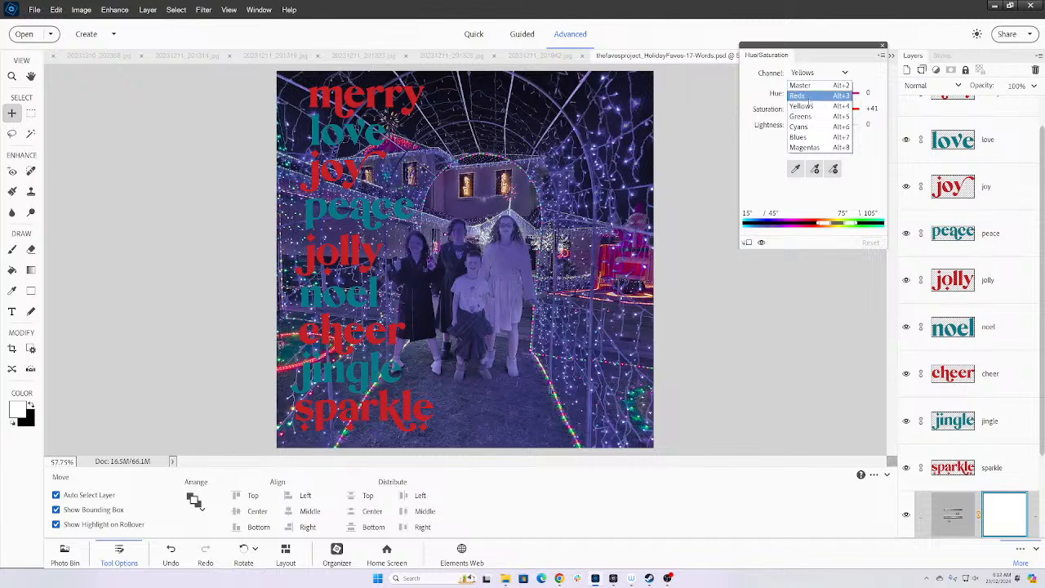
left_click(815, 148)
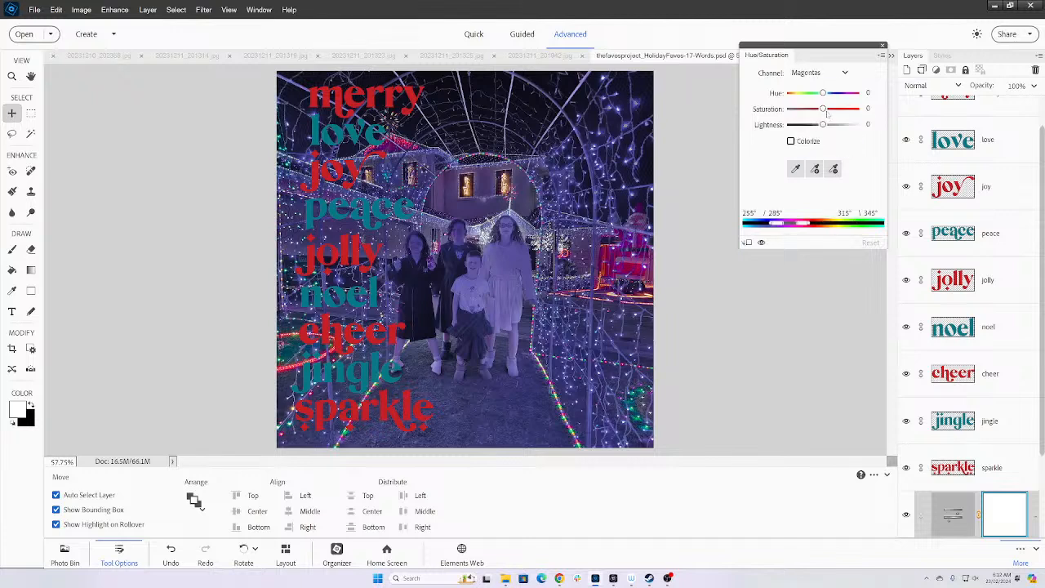
left_click_drag(827, 114, 833, 111)
left_click(883, 45)
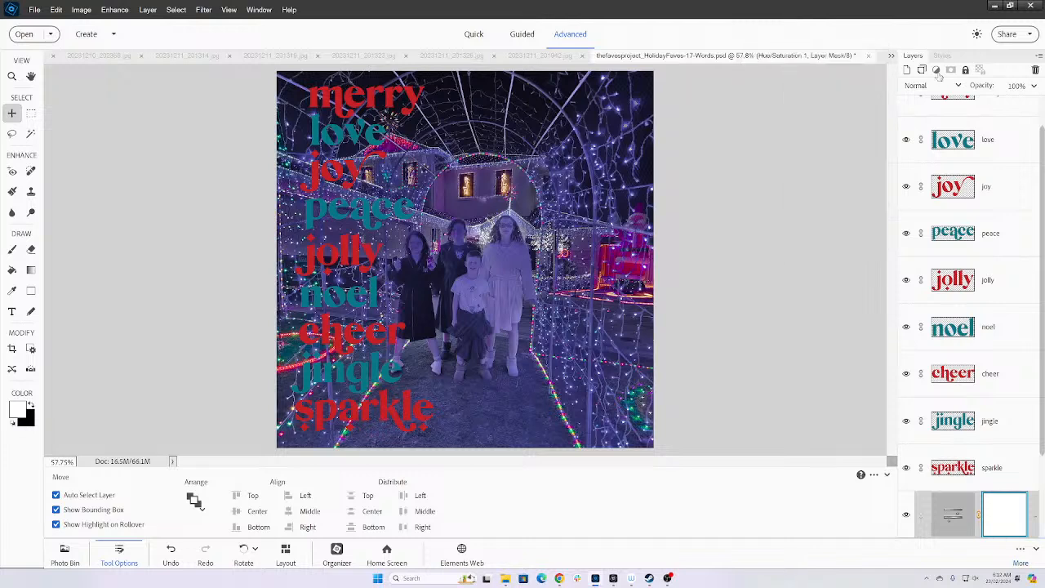
- Add a Levels adjustment layer with the shadow input at 36 and the midtones at 1.85
left_click(937, 71)
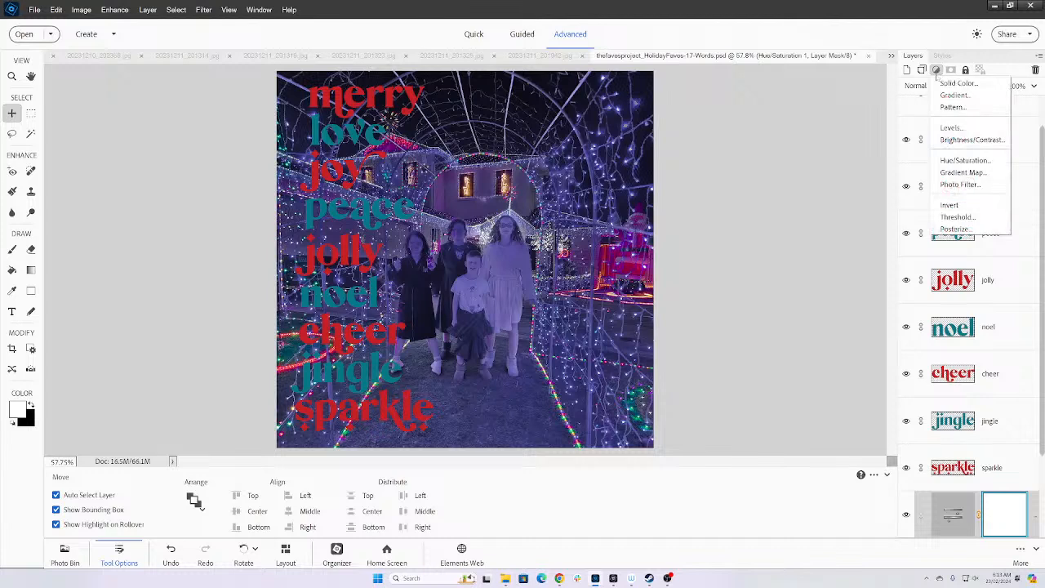
left_click(952, 128)
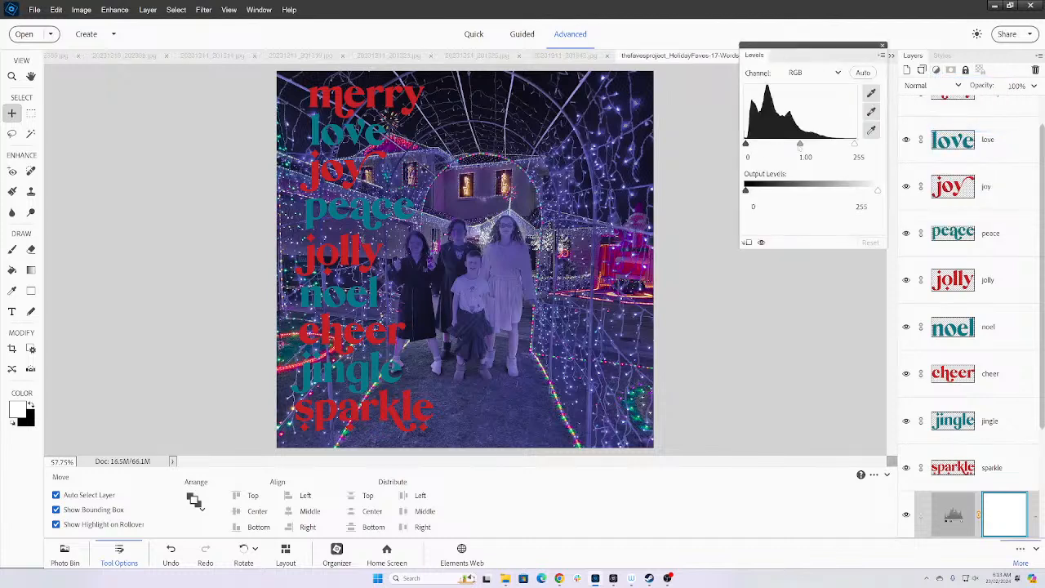
left_click_drag(800, 144, 814, 145)
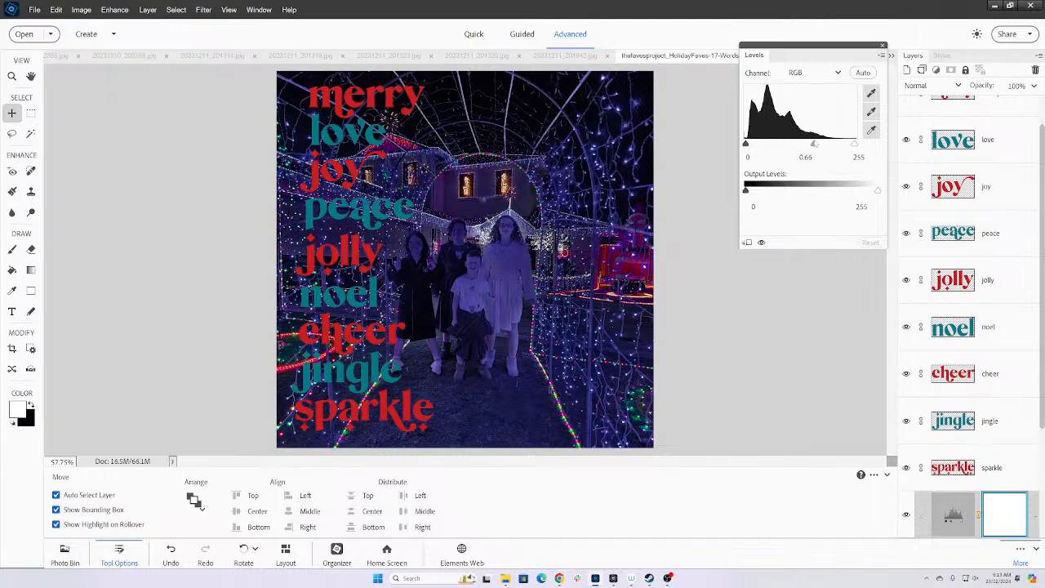
left_click_drag(745, 145, 787, 147)
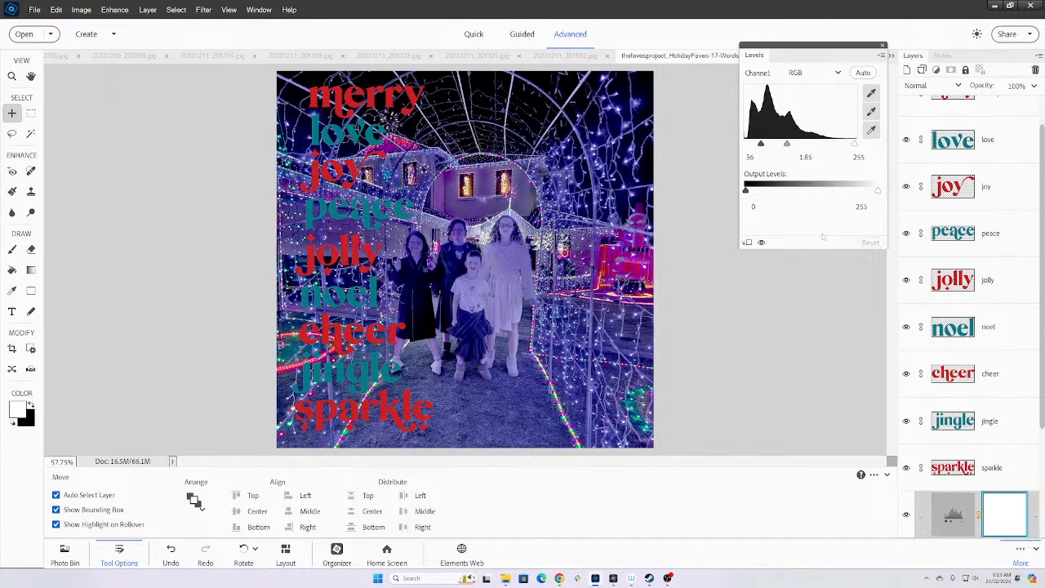
left_click(882, 46)
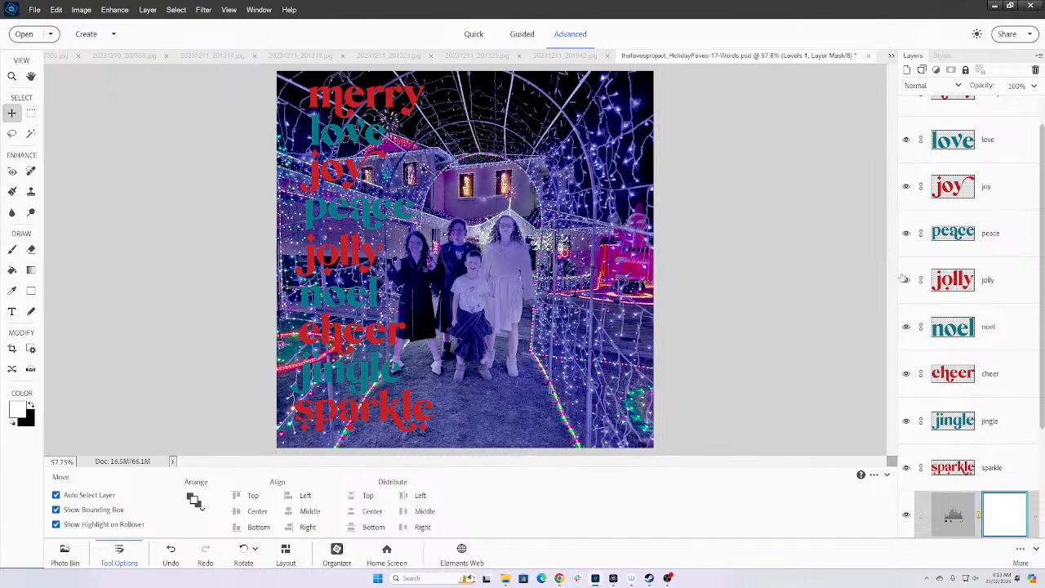
- Toggle the visibility of the Levels and Hue/Saturation layers to compare the adjusted photo with the original
scroll(902, 278, "down", 3)
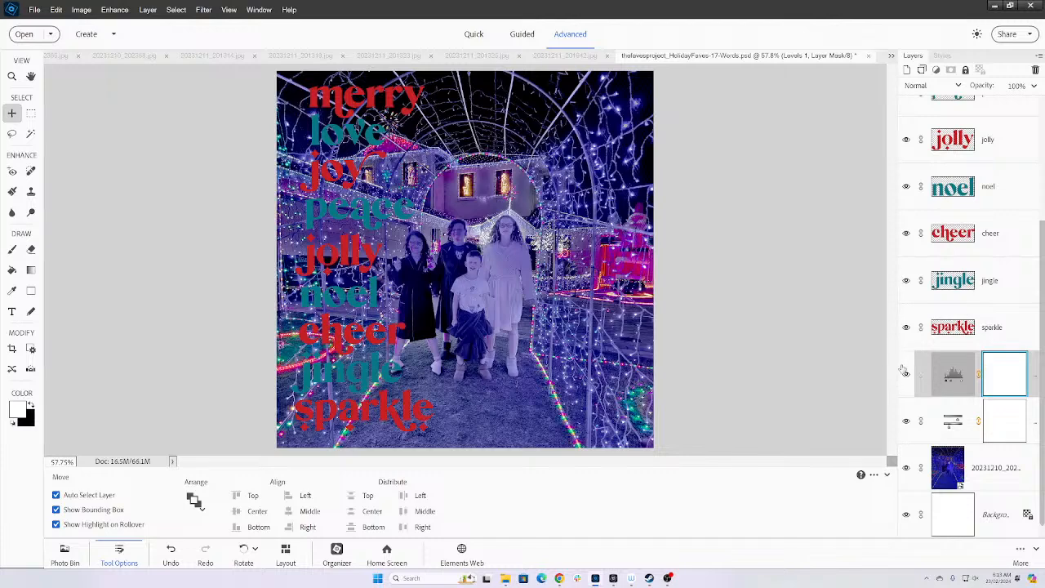
left_click(906, 374)
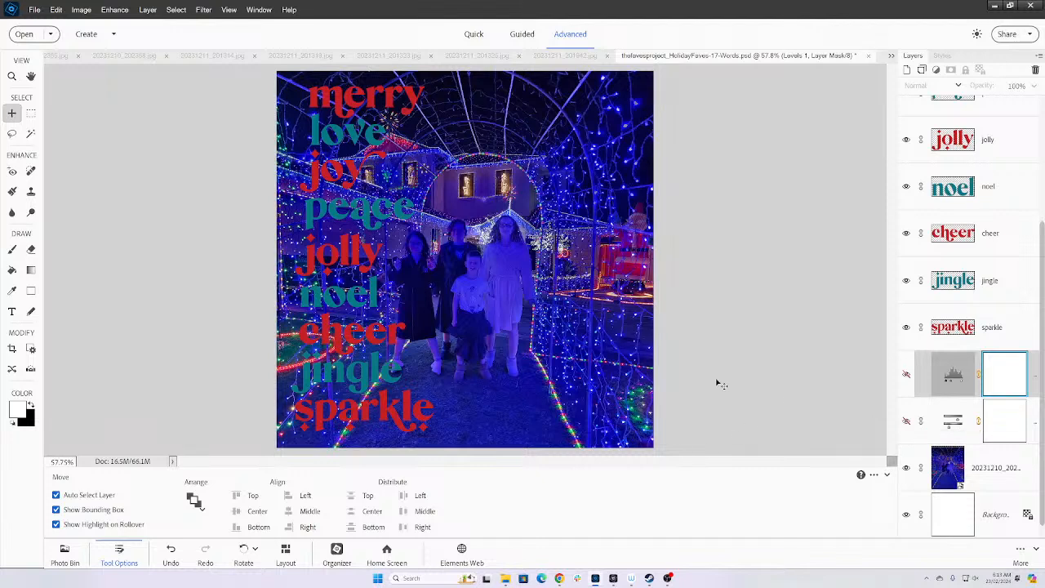
left_click(907, 415)
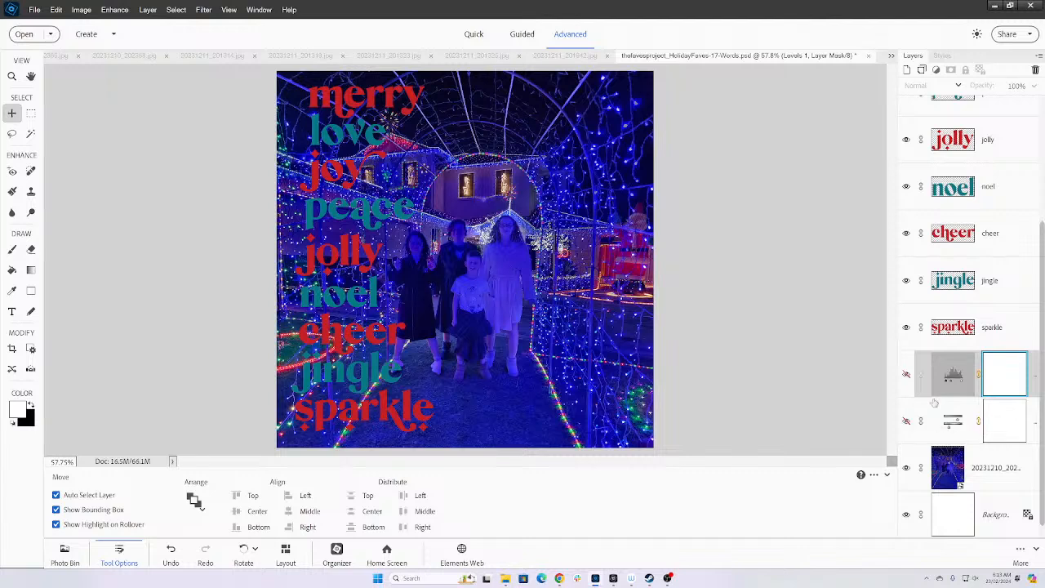
left_click(943, 418)
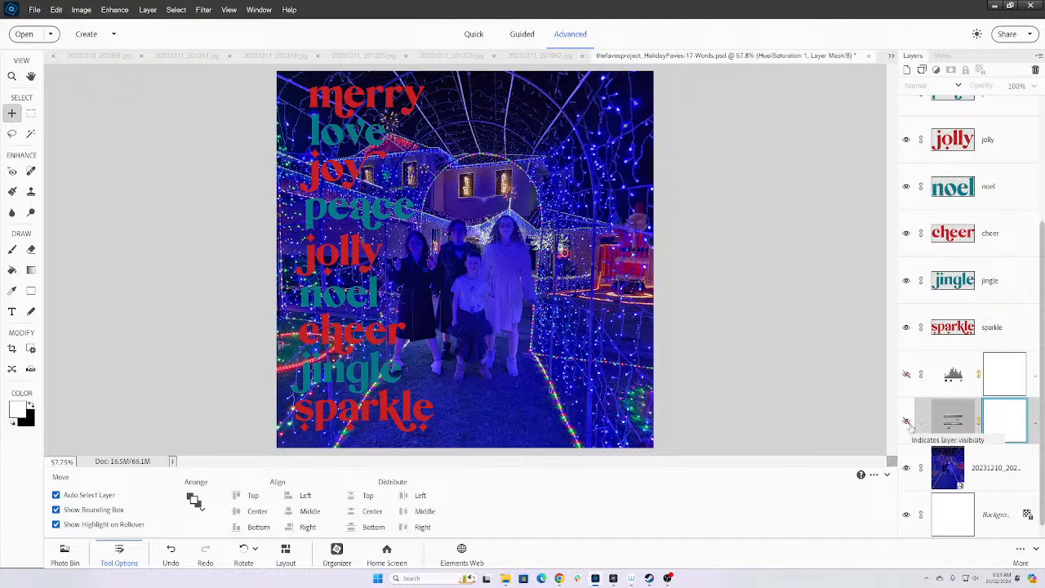
left_click(906, 421)
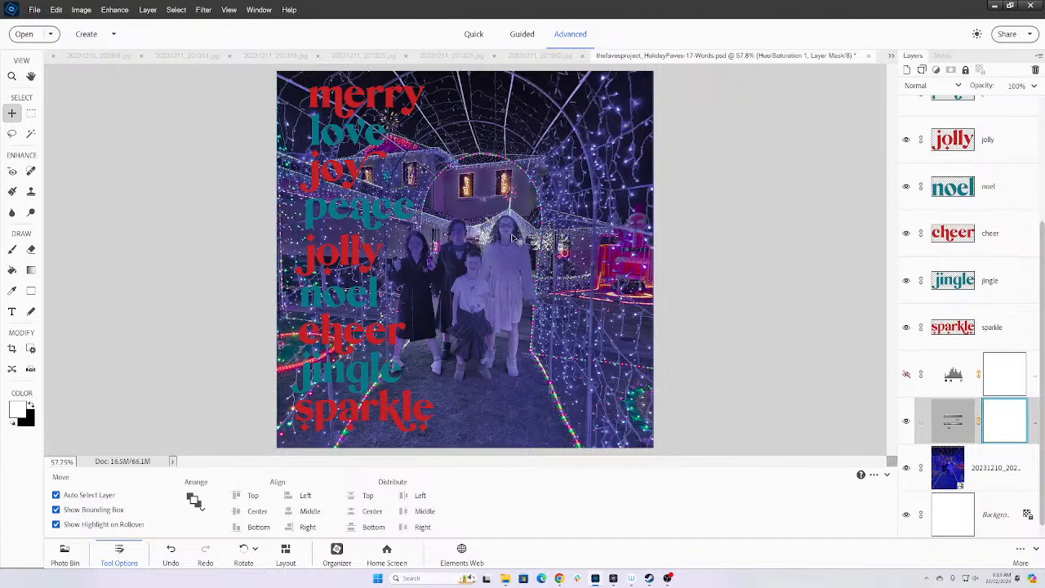
left_click(906, 374)
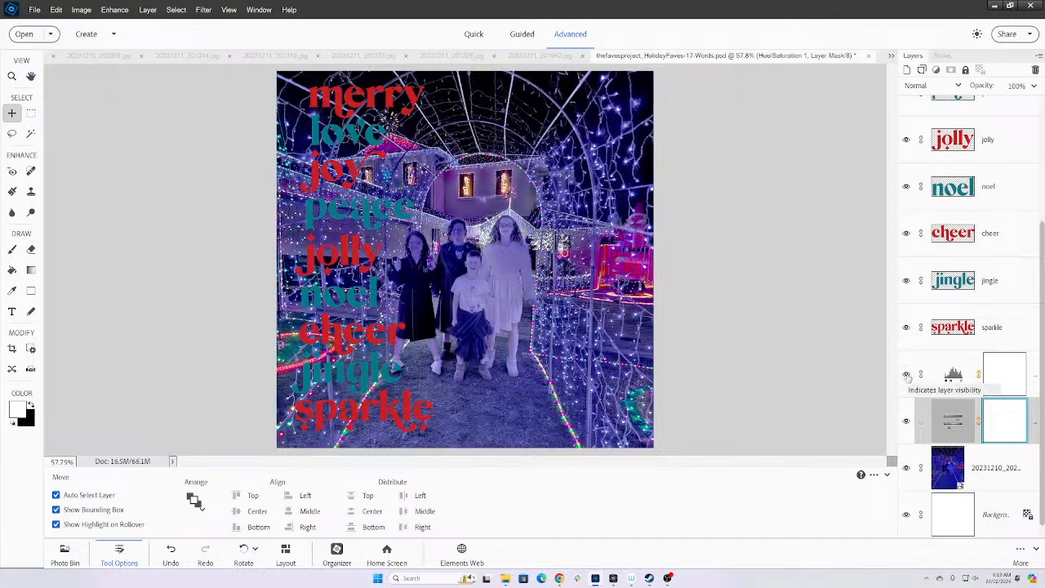
left_click(951, 374)
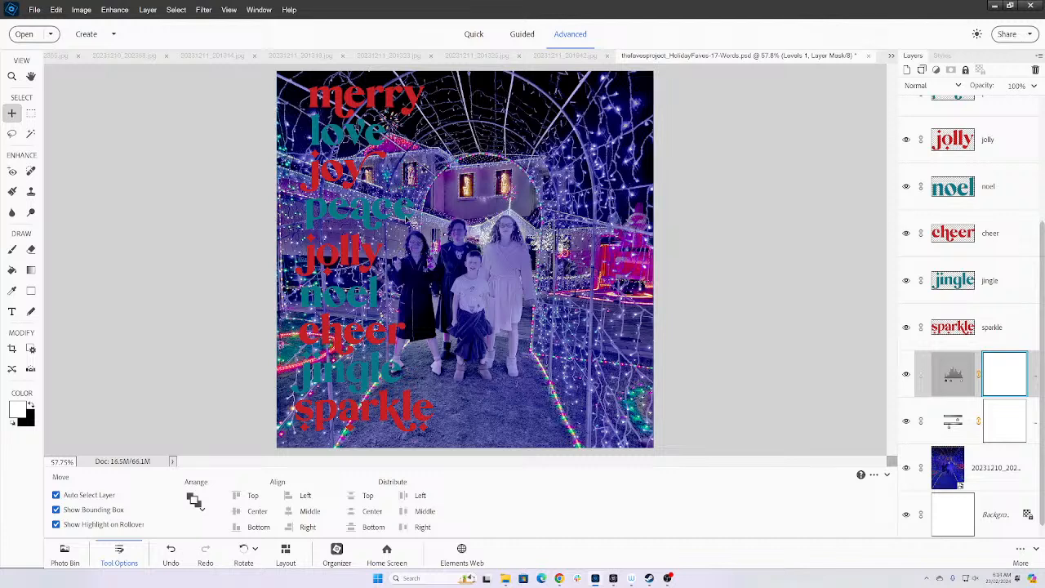
- Reopen the Hue/Saturation adjustment's settings and check the available colour channels
double_click(947, 420)
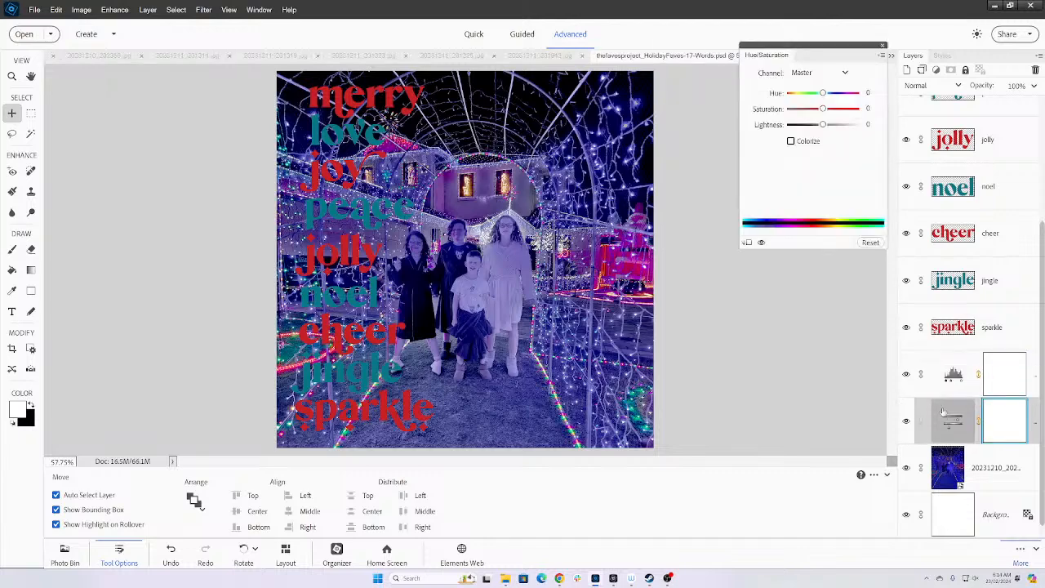
left_click(797, 72)
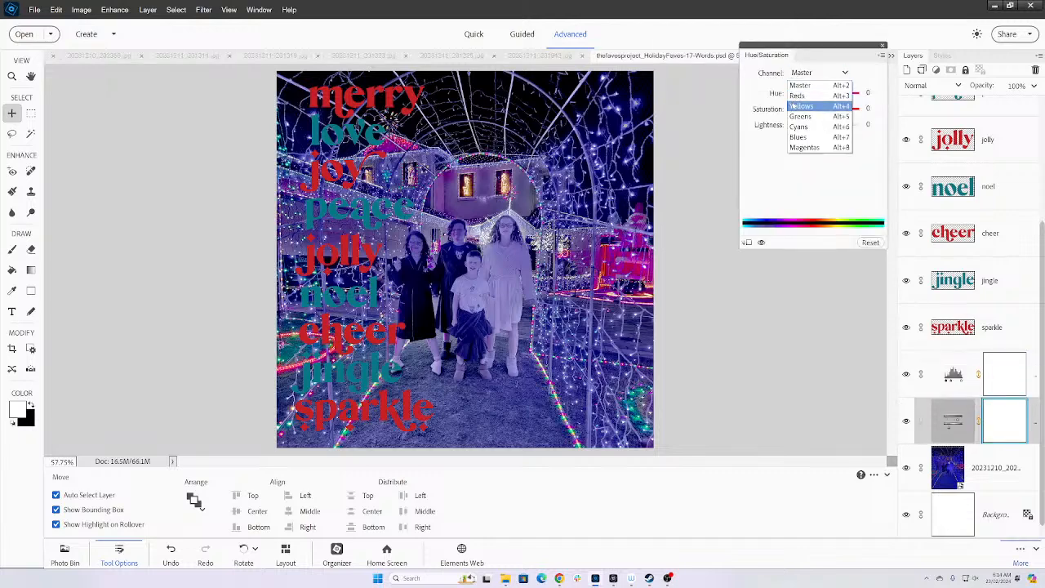
left_click(768, 95)
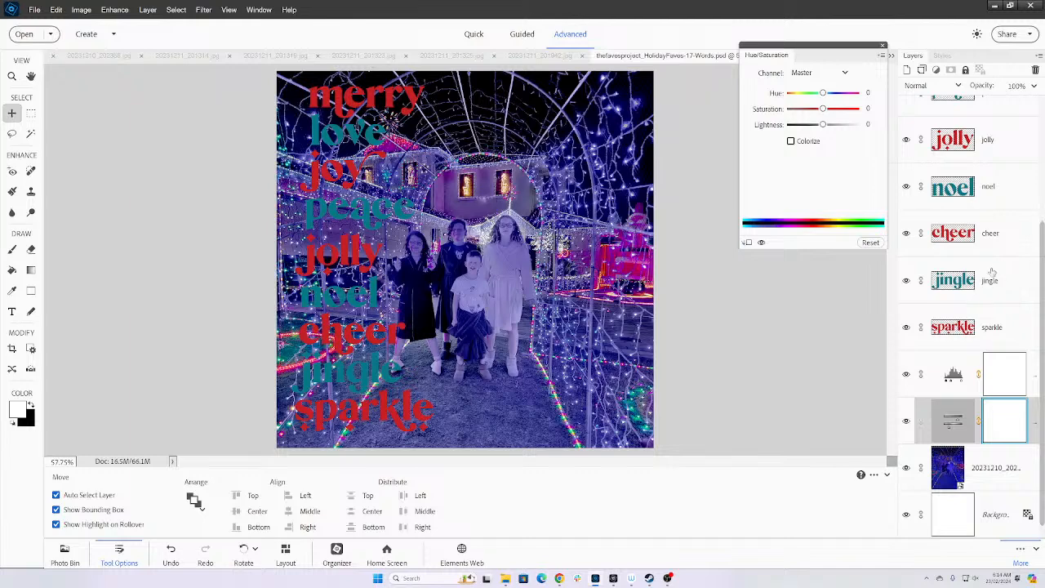
- Delete both the Levels and Hue/Saturation adjustment layers above the light tunnel photo
left_click(922, 389)
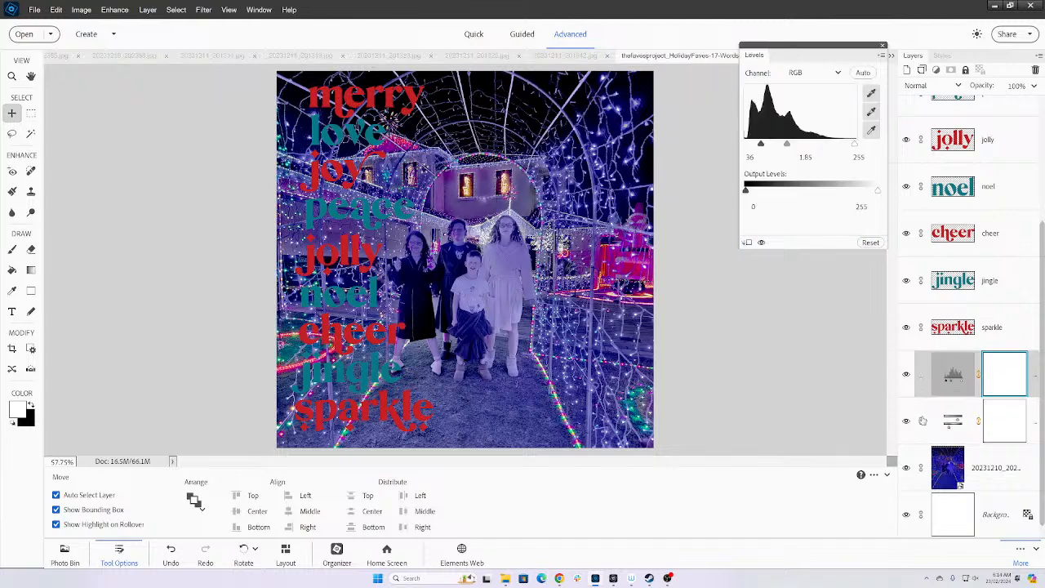
left_click(976, 432, "shift")
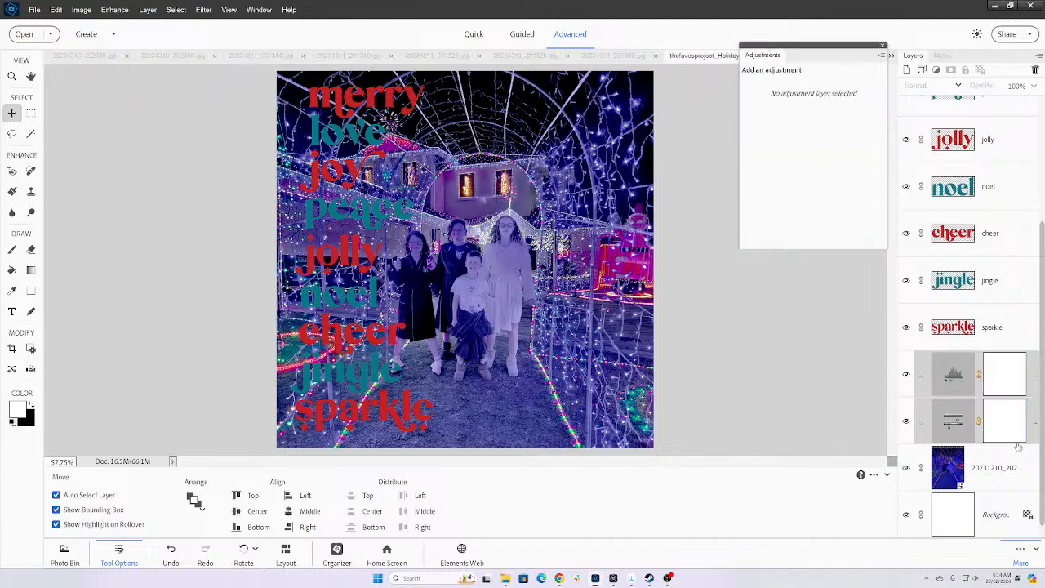
key("Delete")
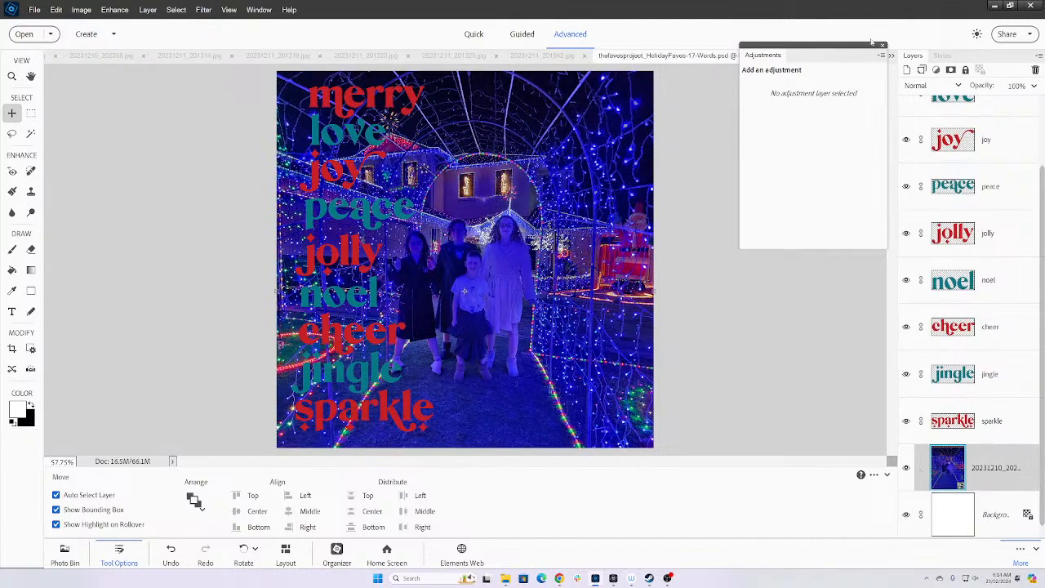
- Look through the open photos for an alternative light tunnel shot and view 20231210_202404.jpg
left_click(882, 54)
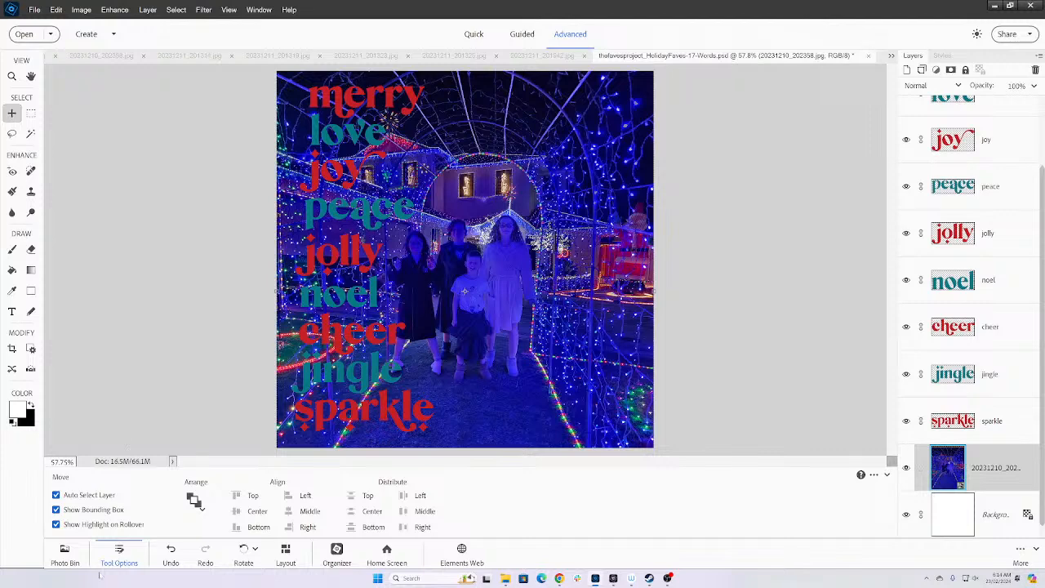
left_click(65, 555)
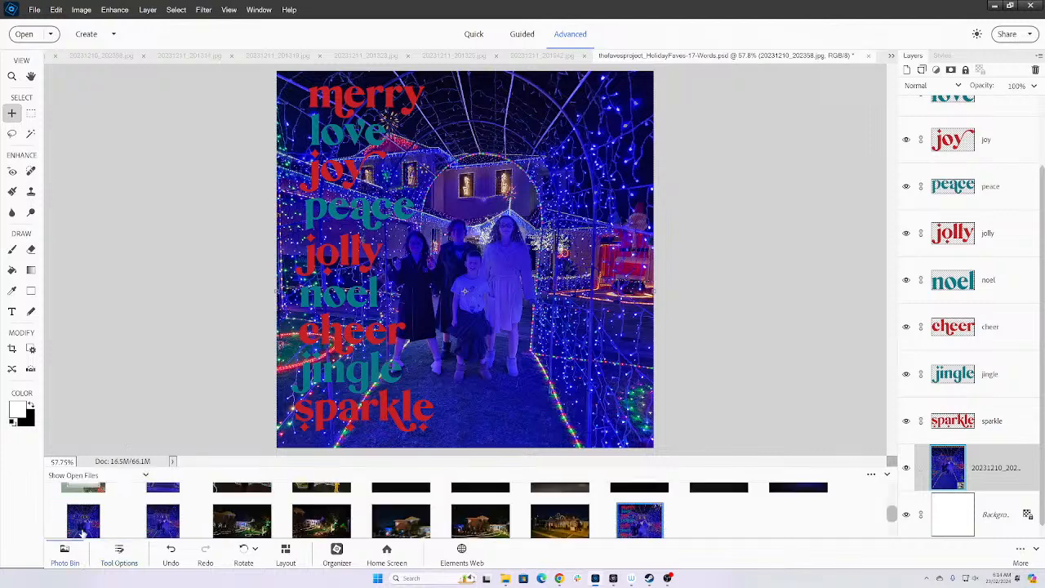
left_click(82, 522)
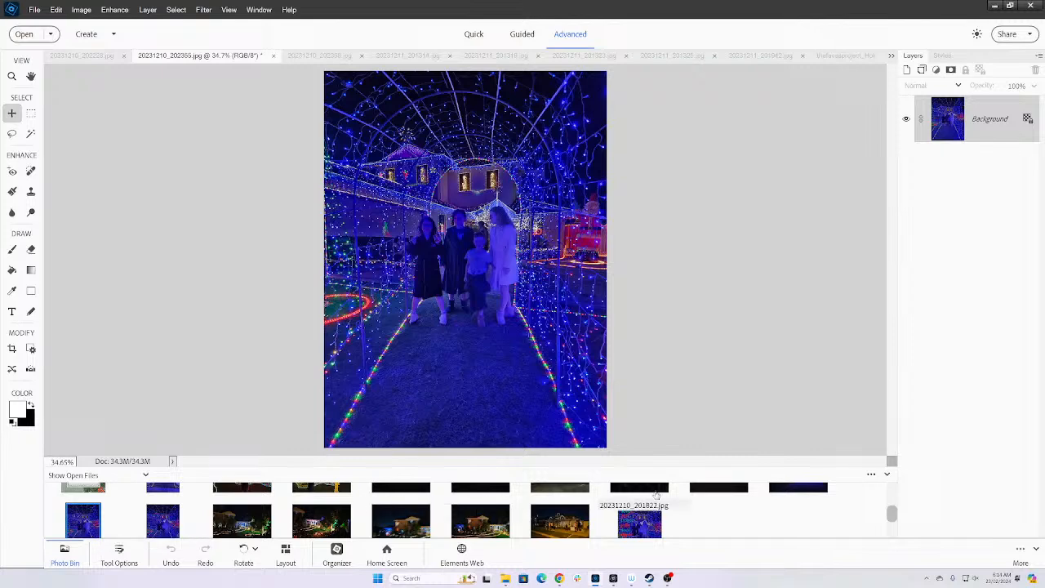
left_click(813, 490)
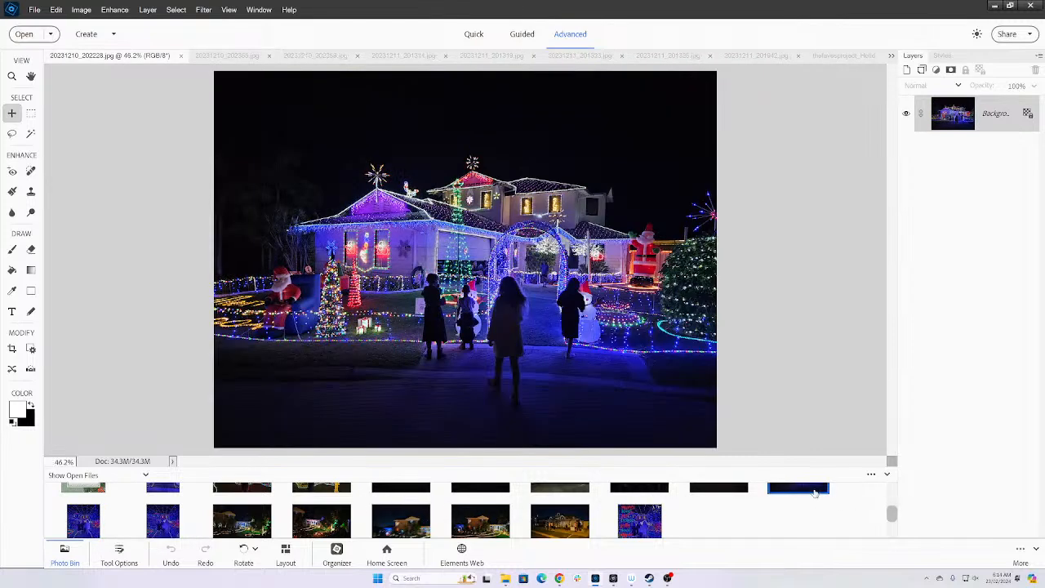
scroll(702, 511, "up", 2)
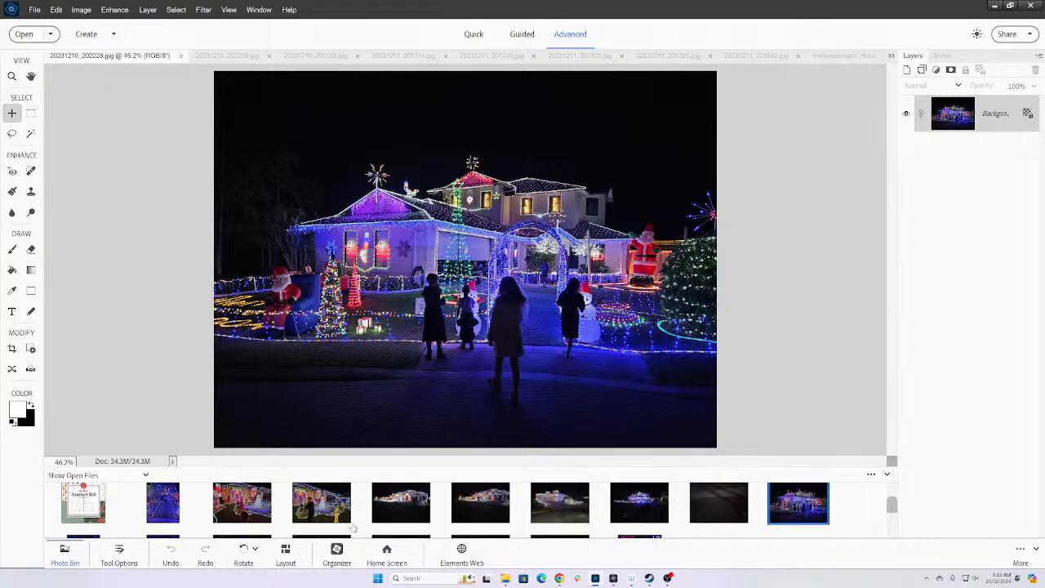
left_click(177, 504)
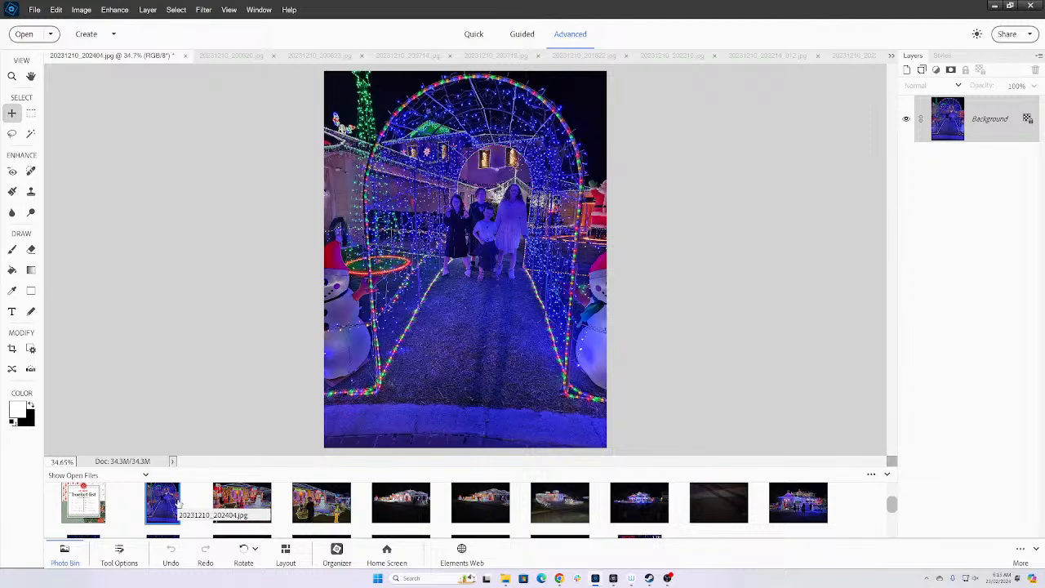
- Place the archway photo 20231210_202404.jpg into the holiday words document, beneath the word layers and above the earlier tunnel photo
scroll(413, 537, "down", 2)
double_click(635, 525)
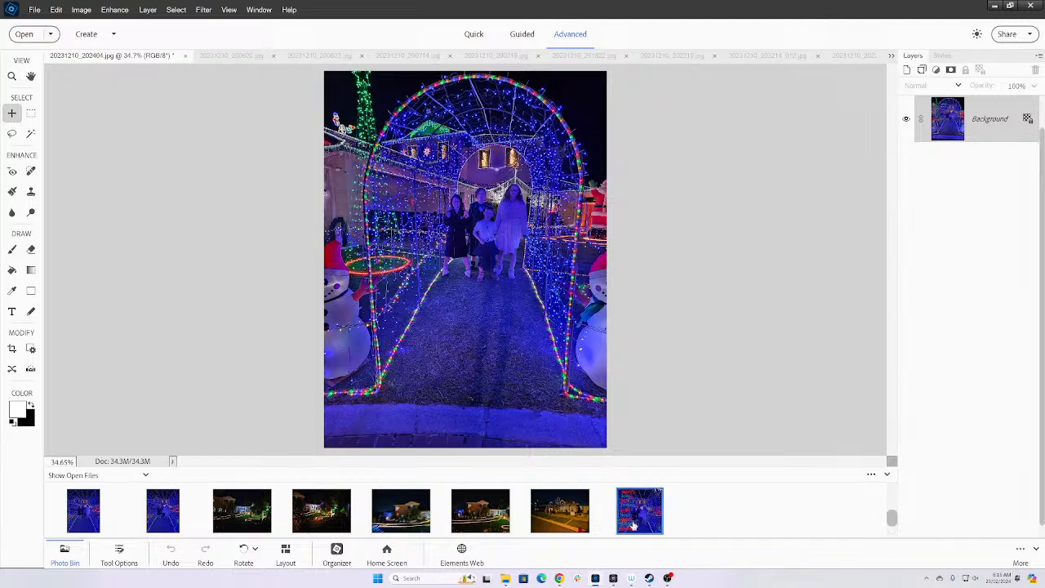
scroll(114, 490, "up", 2)
left_click_drag(153, 511, 406, 325)
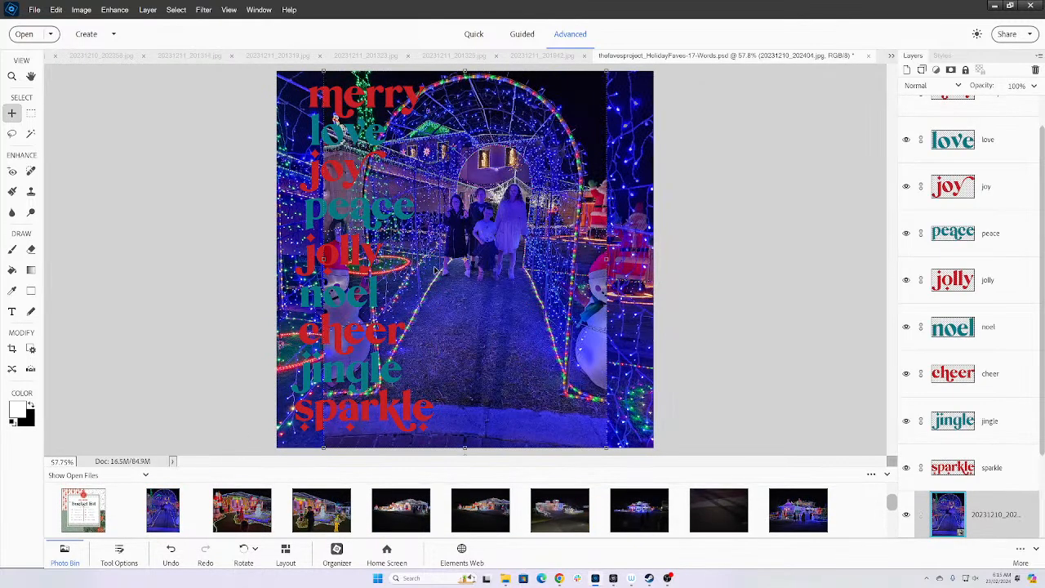
- Scale the archway photo to 133.59% so it fills the page, and compare it with the tunnel photo beneath
left_click_drag(437, 270, 482, 270)
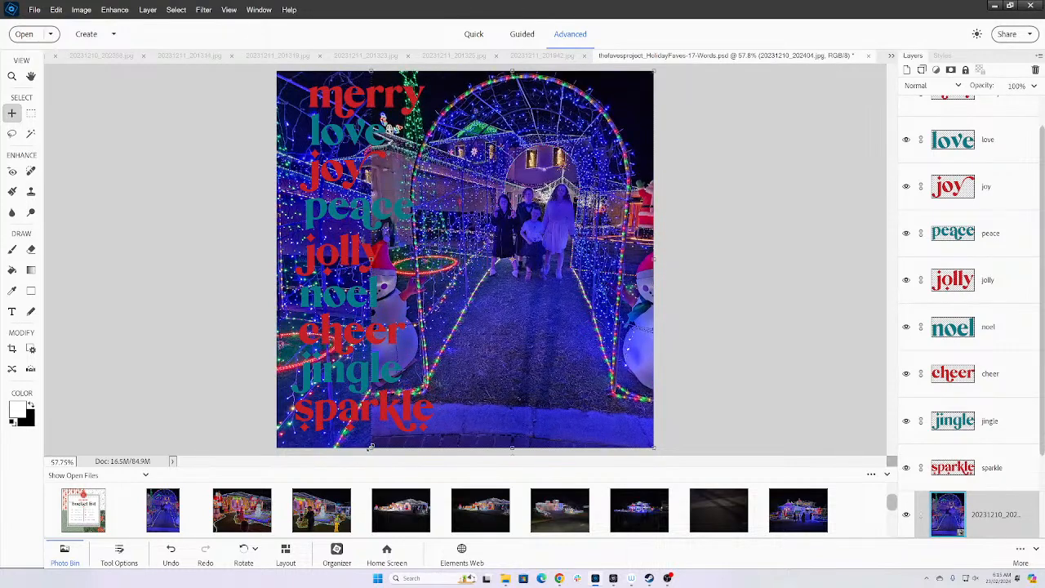
left_click_drag(371, 448, 218, 516)
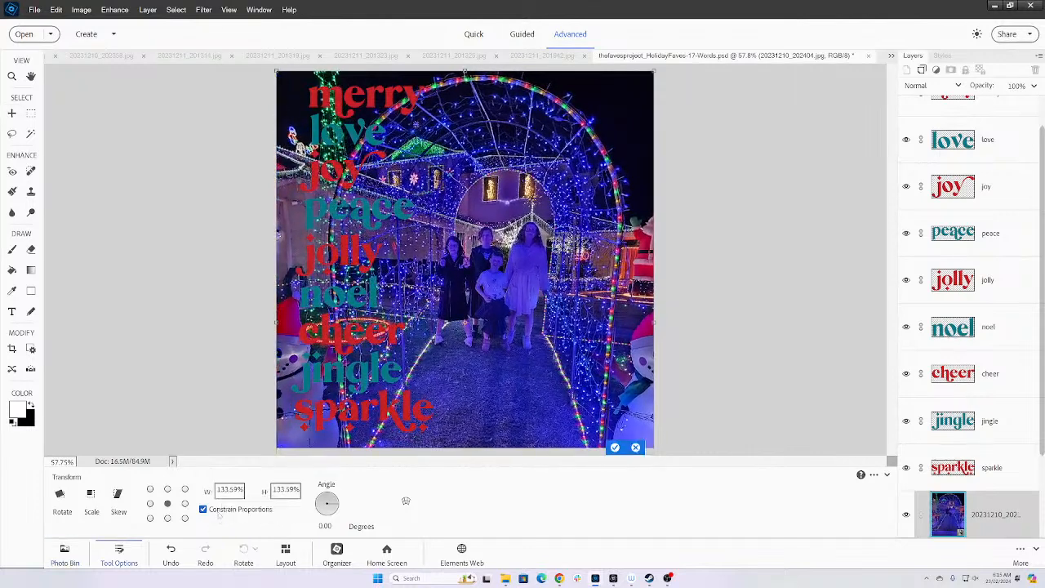
key("Return")
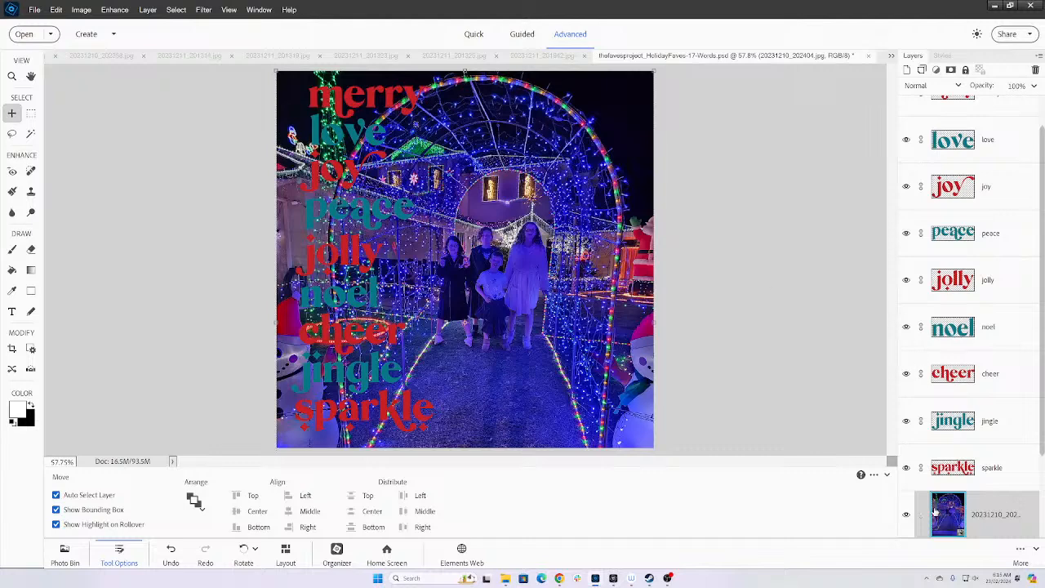
left_click(906, 516)
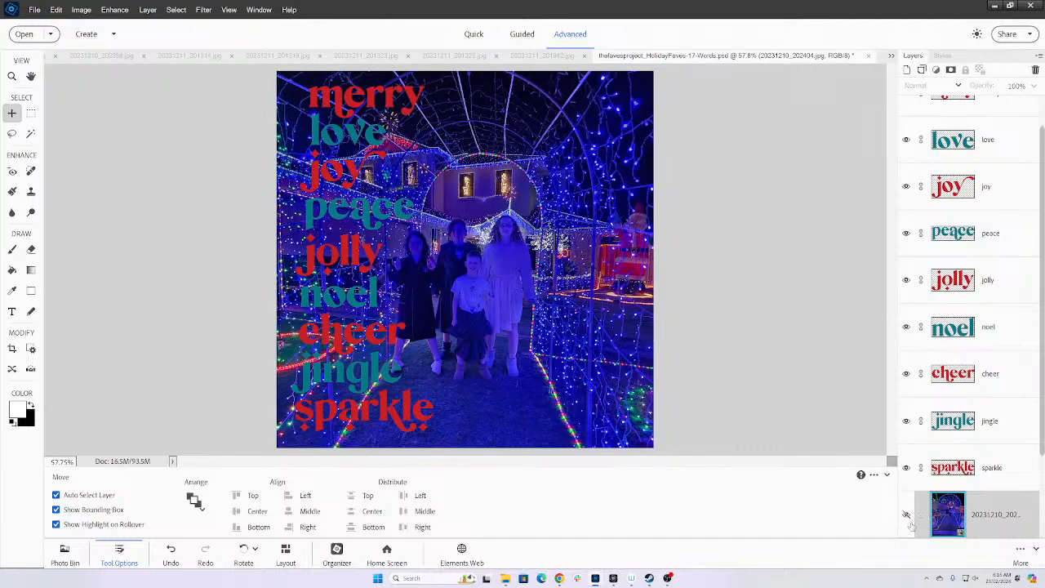
left_click(907, 518)
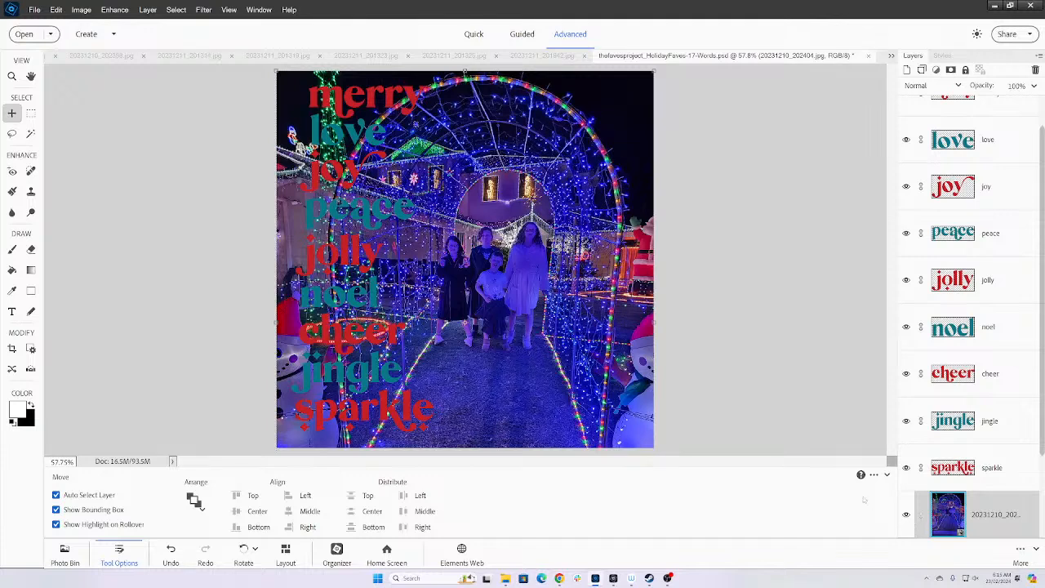
- Select the word merry and show all available layer styles
left_click(942, 56)
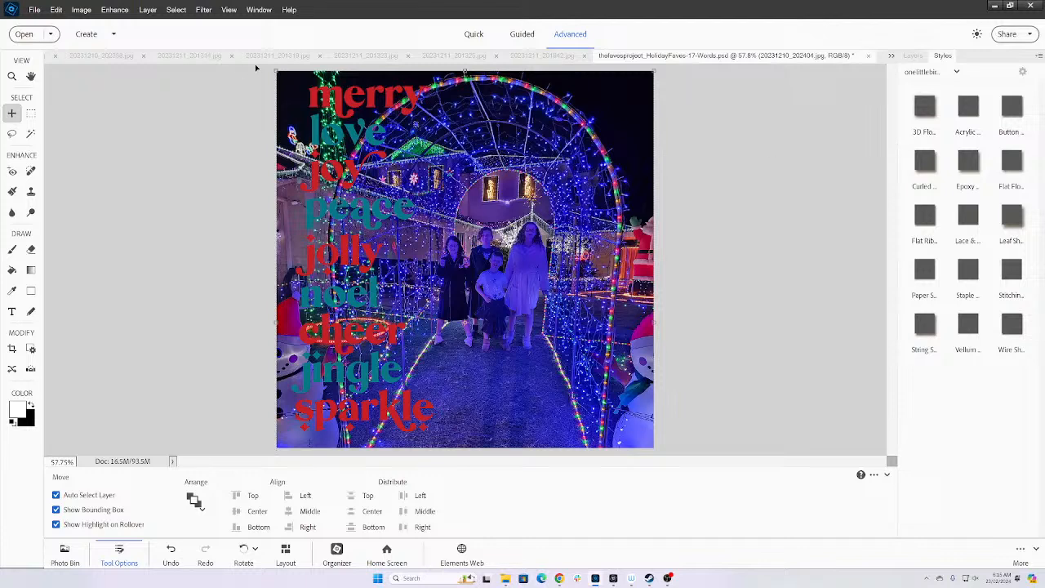
left_click(351, 98)
left_click(939, 72)
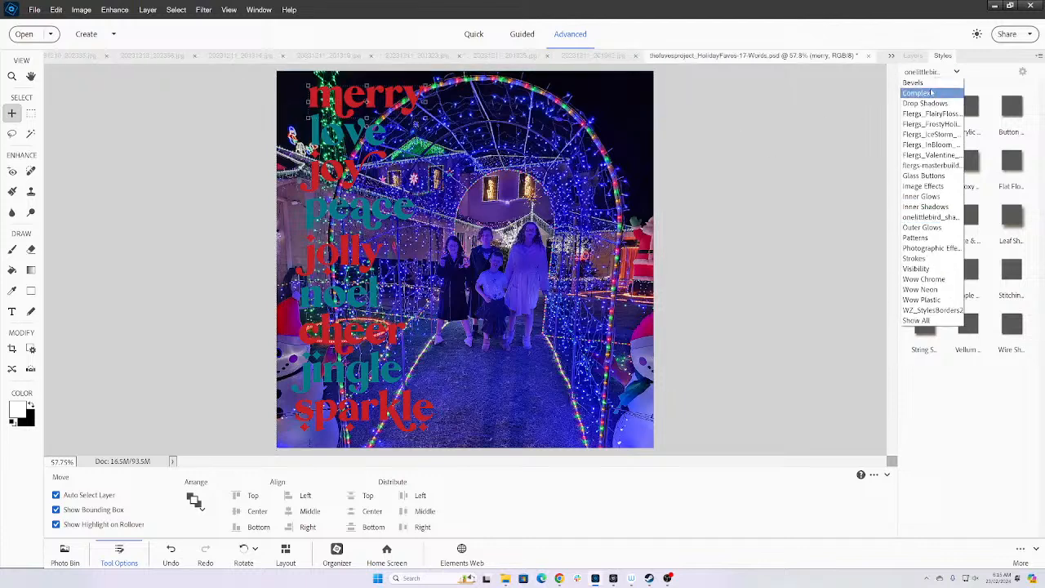
left_click(938, 321)
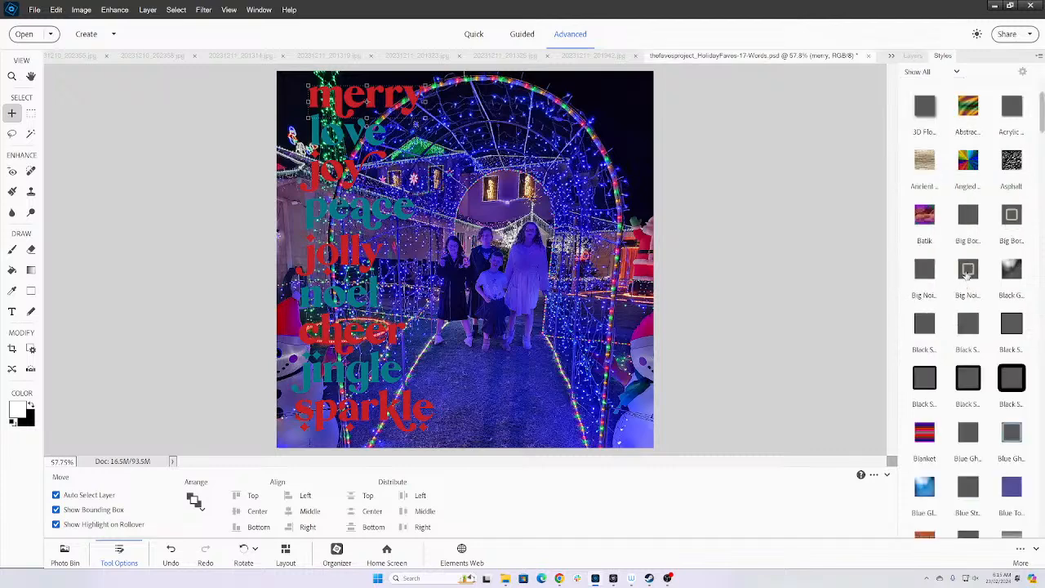
- Try the rainbow-coloured angled, Blue Glass and Fire styles on the word merry
left_click(966, 163)
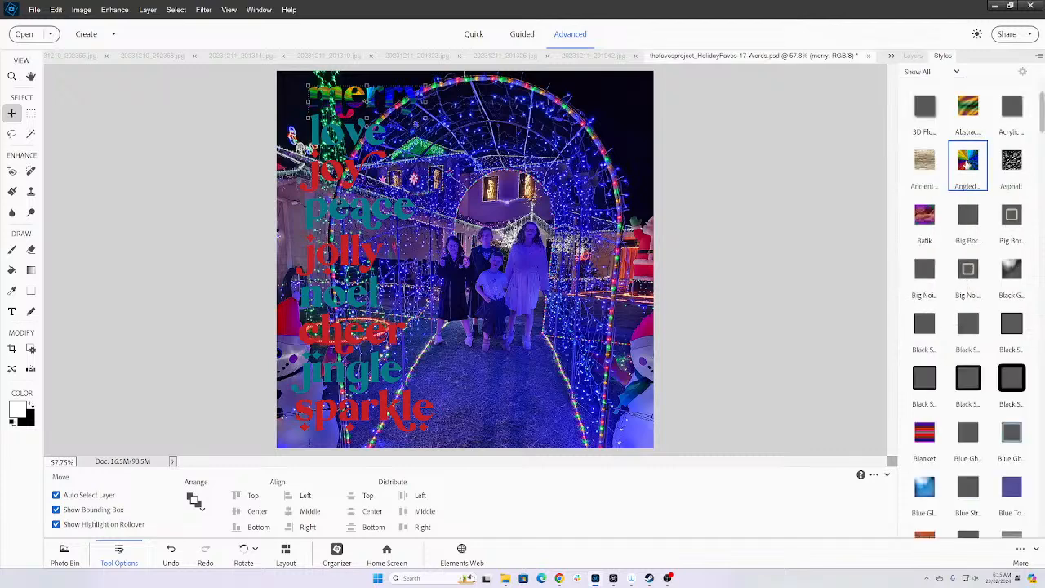
scroll(940, 346, "down", 3)
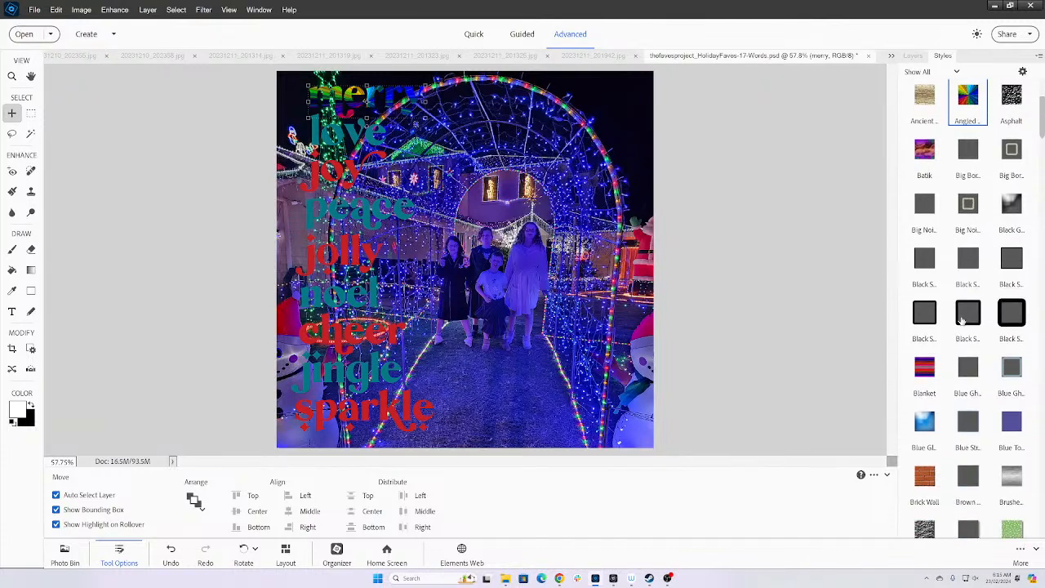
left_click(925, 389)
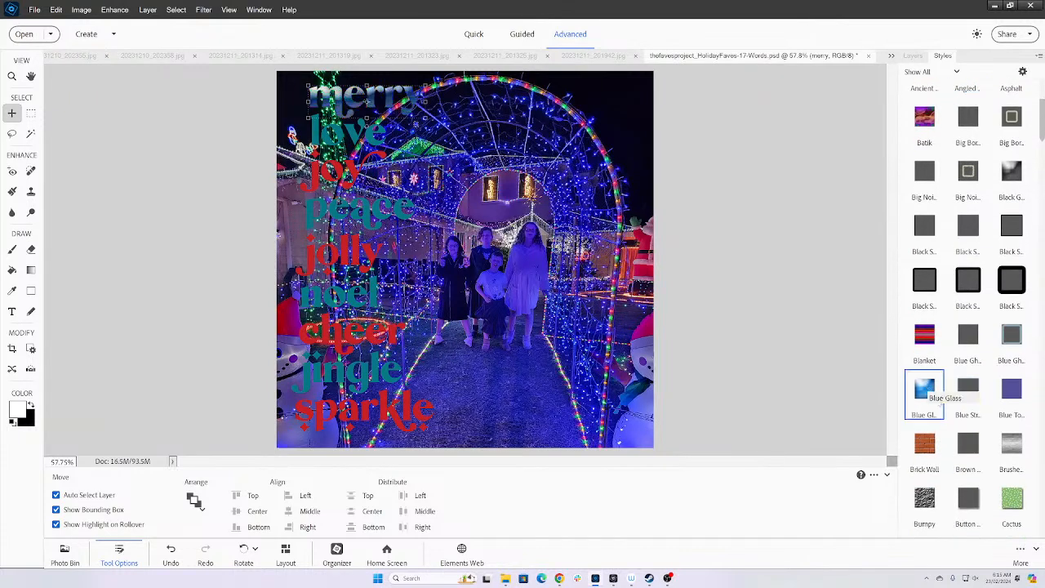
scroll(935, 376, "down", 3)
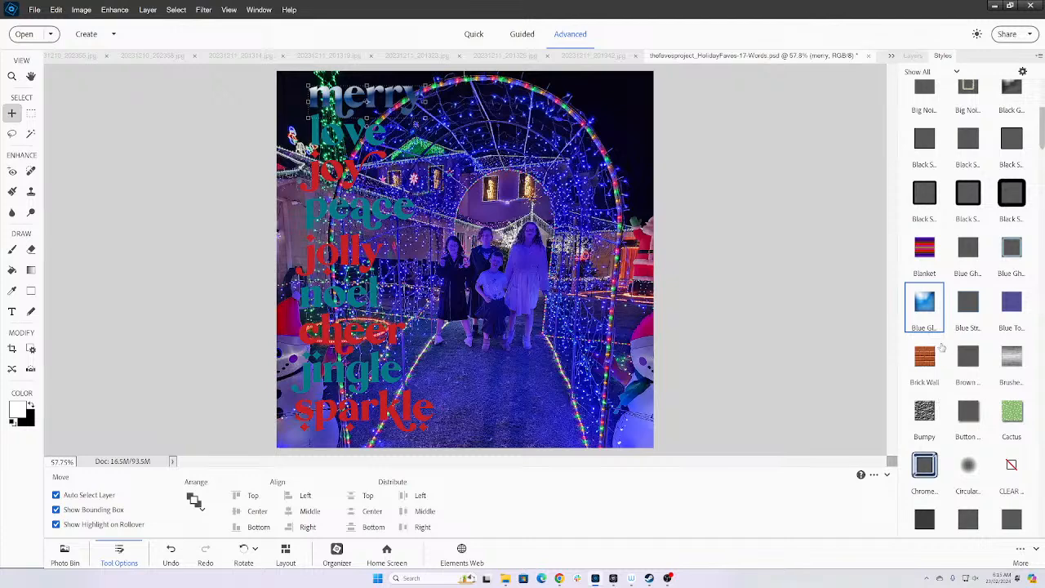
scroll(941, 348, "down", 2)
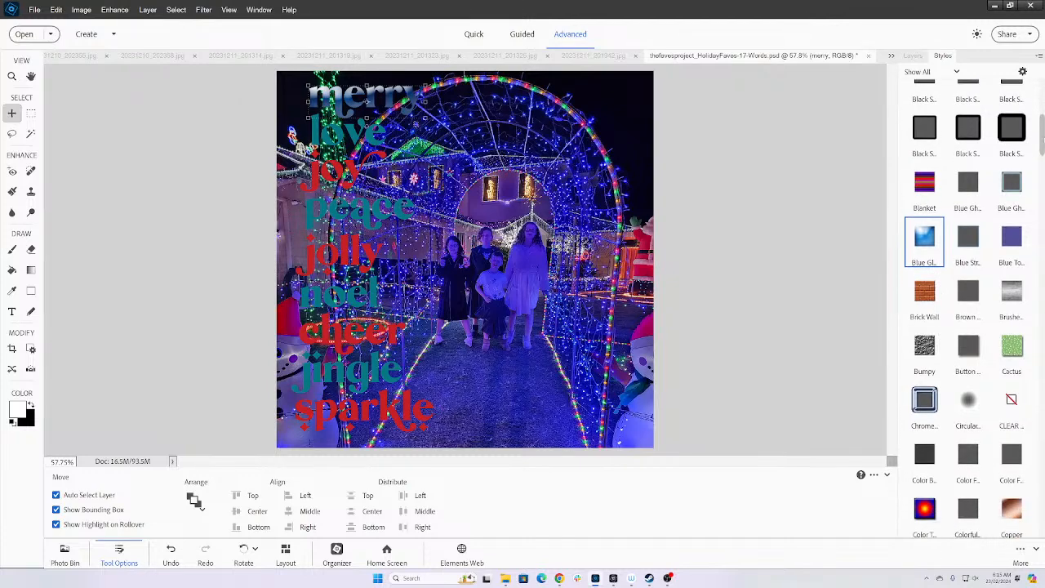
scroll(925, 389, "down", 10)
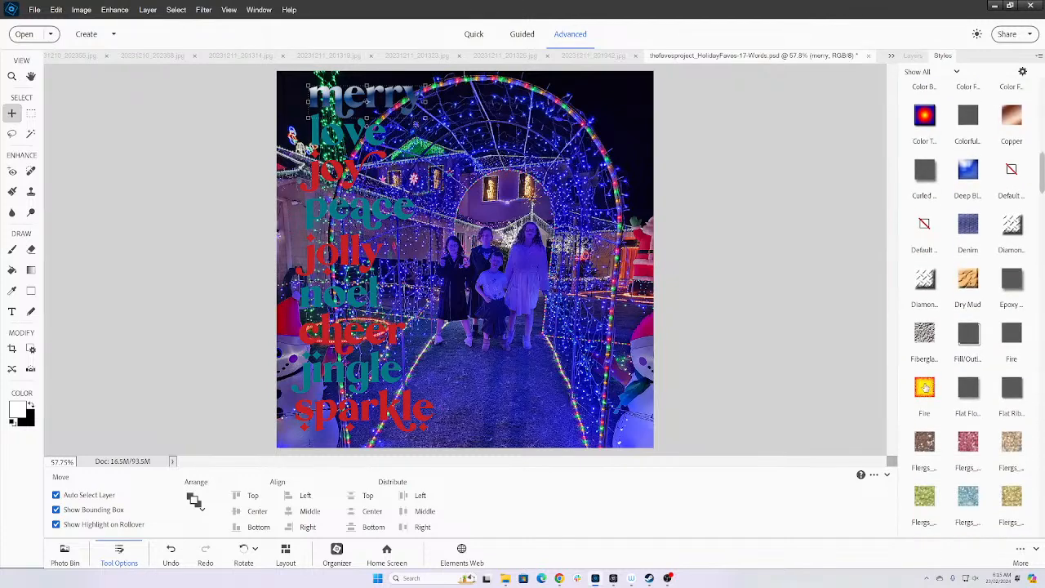
left_click(925, 389)
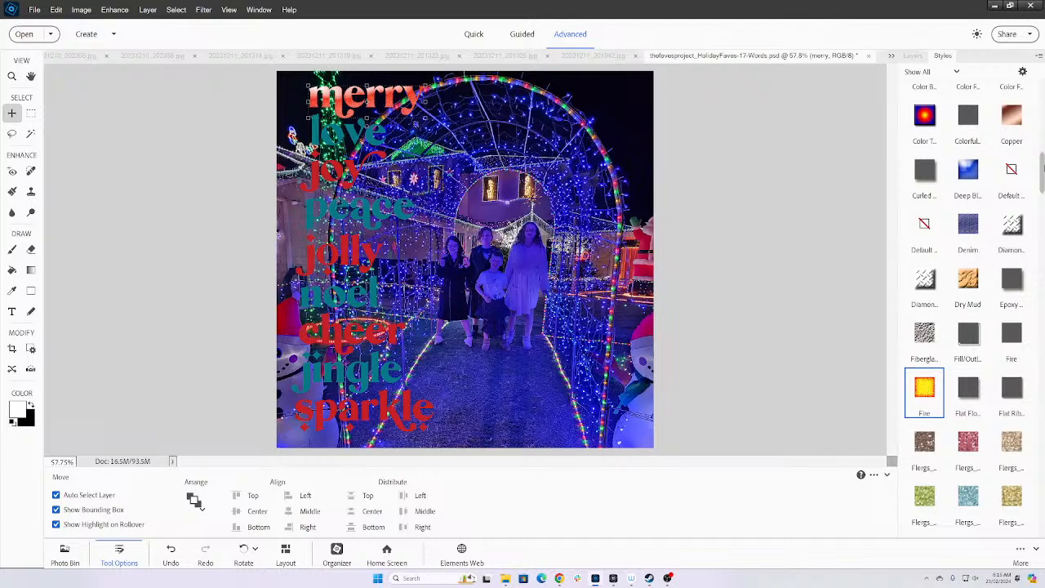
- Try the molten gold-coloured style and the glassy orange style on the word merry
scroll(1013, 286, "down", 10)
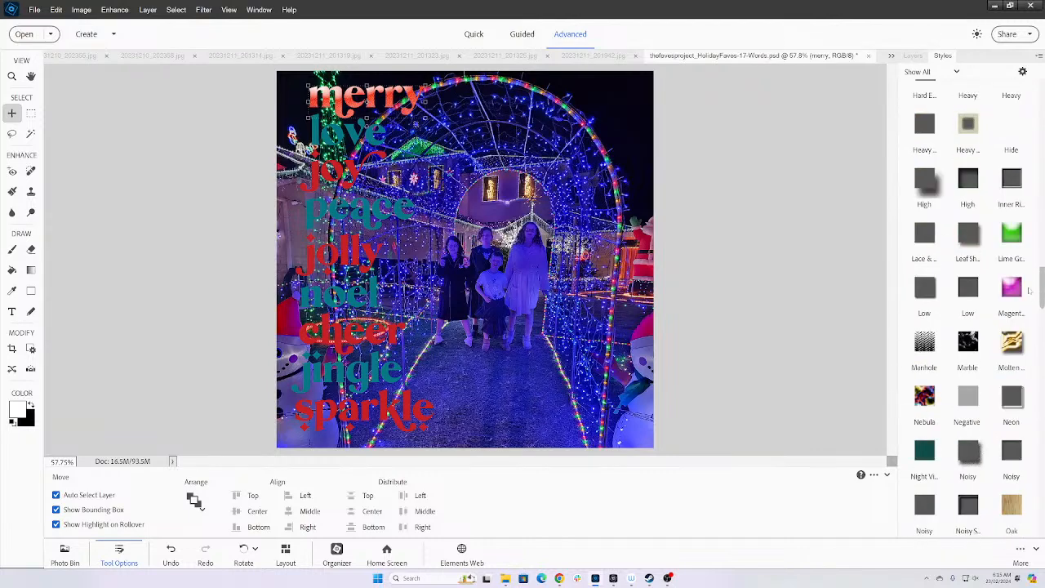
scroll(1029, 290, "down", 8)
scroll(1011, 227, "up", 5)
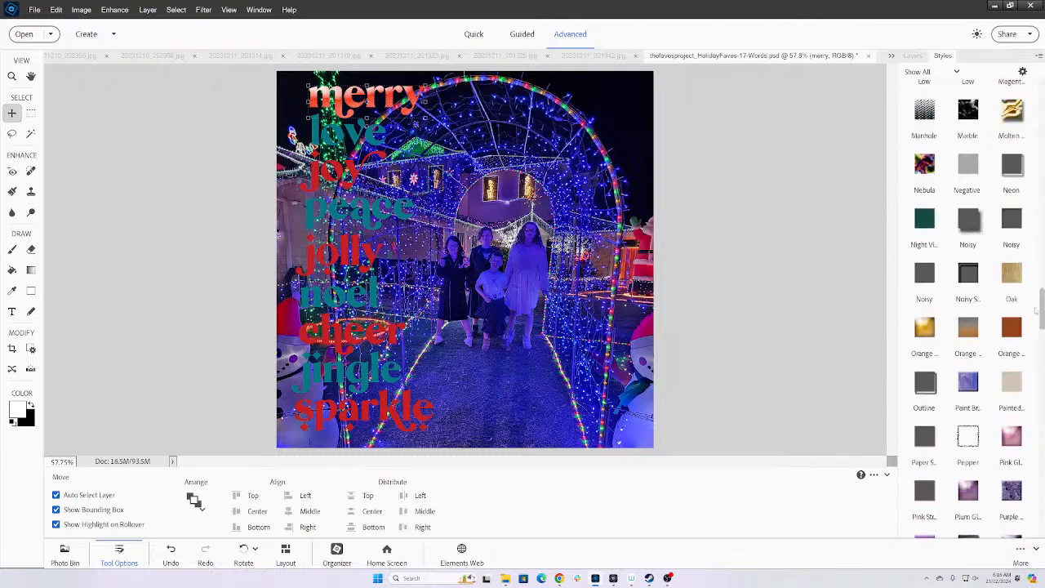
left_click(1011, 130)
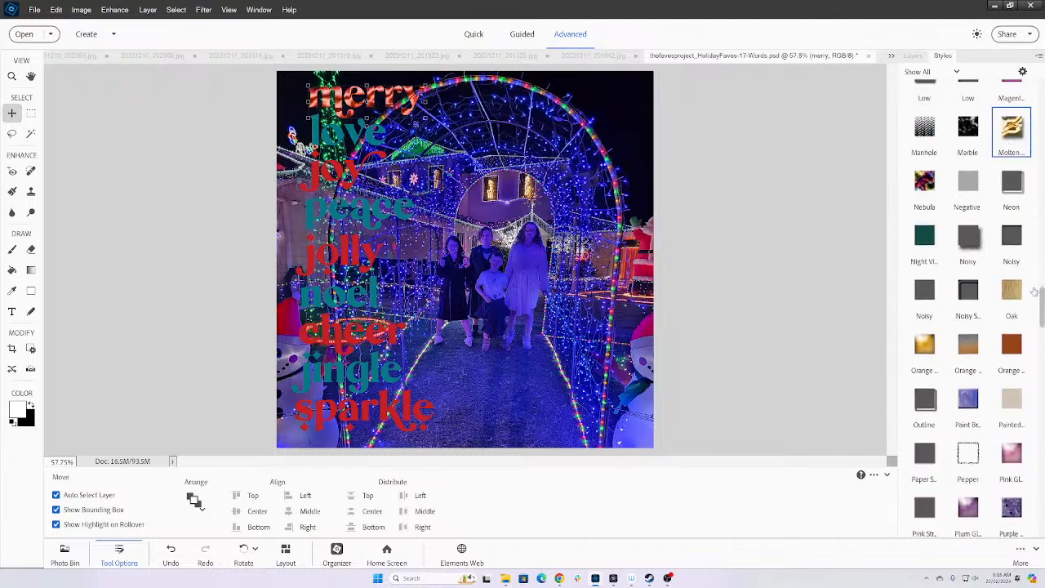
left_click_drag(1042, 310, 1042, 333)
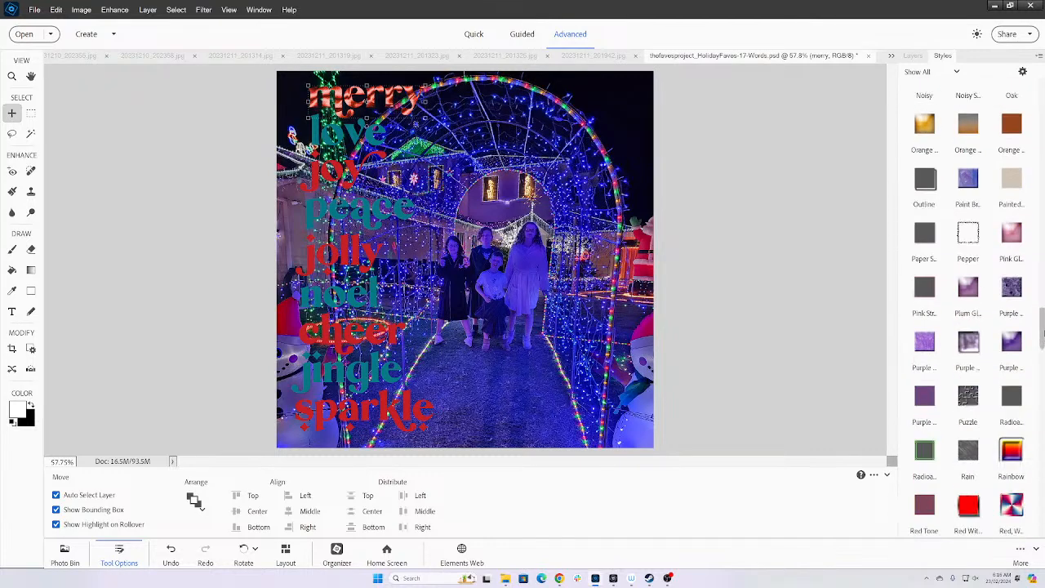
left_click(934, 140)
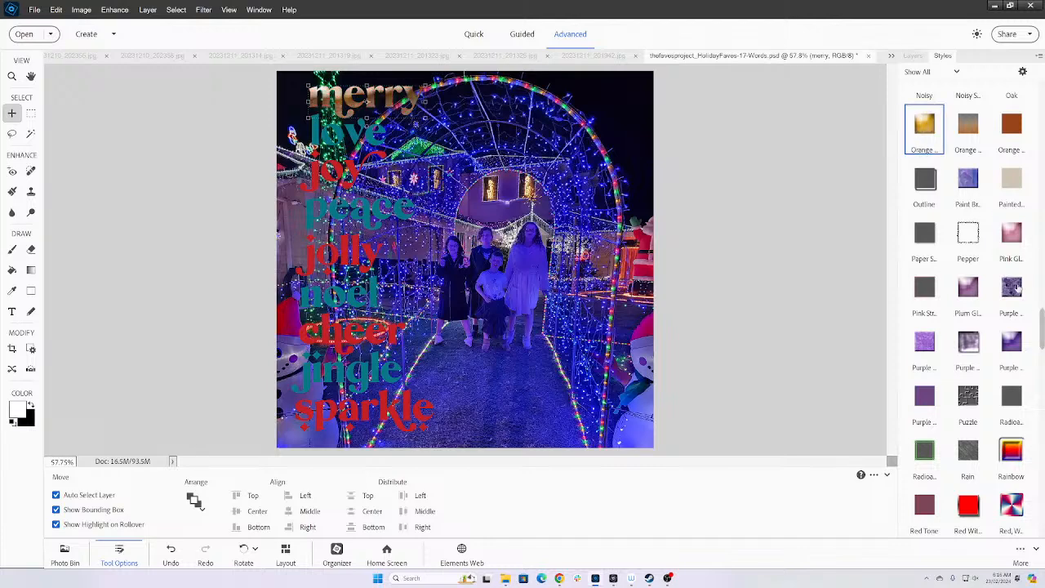
- Try the darker orange Wow-Neon style on the word merry, and settle on the darker green Wow-Neon style
left_click_drag(1041, 321, 1042, 449)
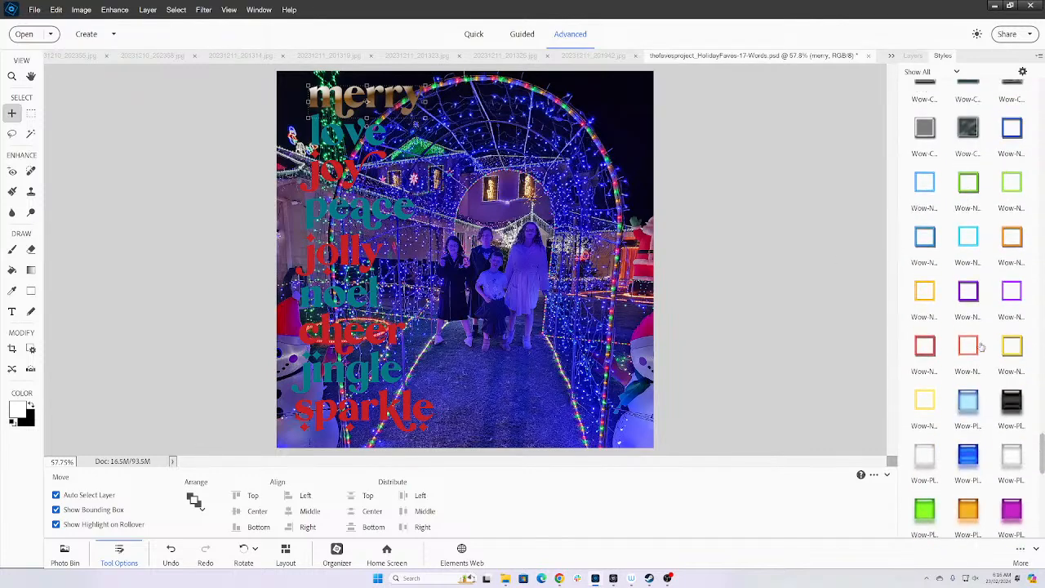
left_click(1013, 243)
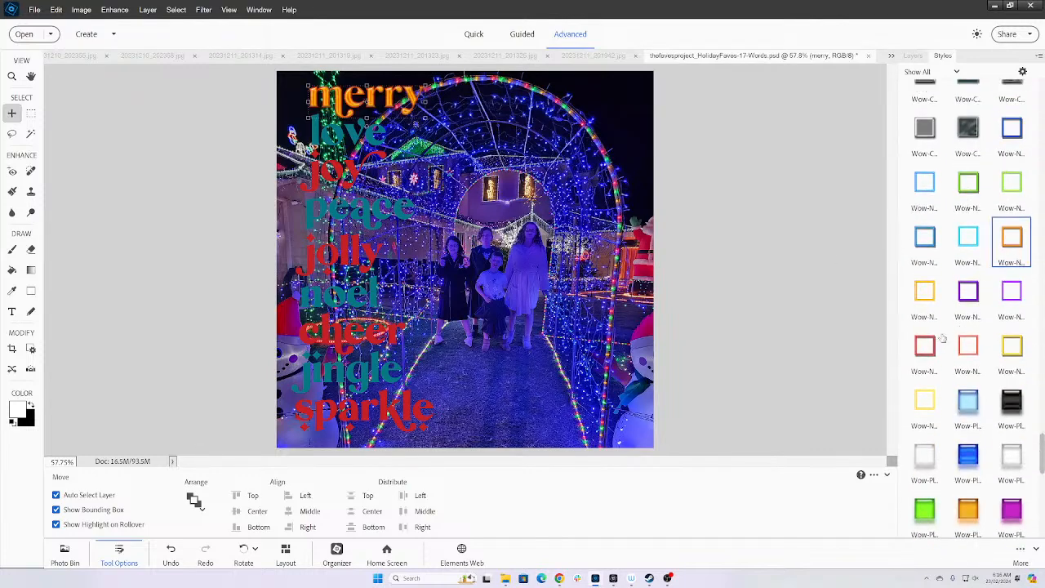
left_click(966, 187)
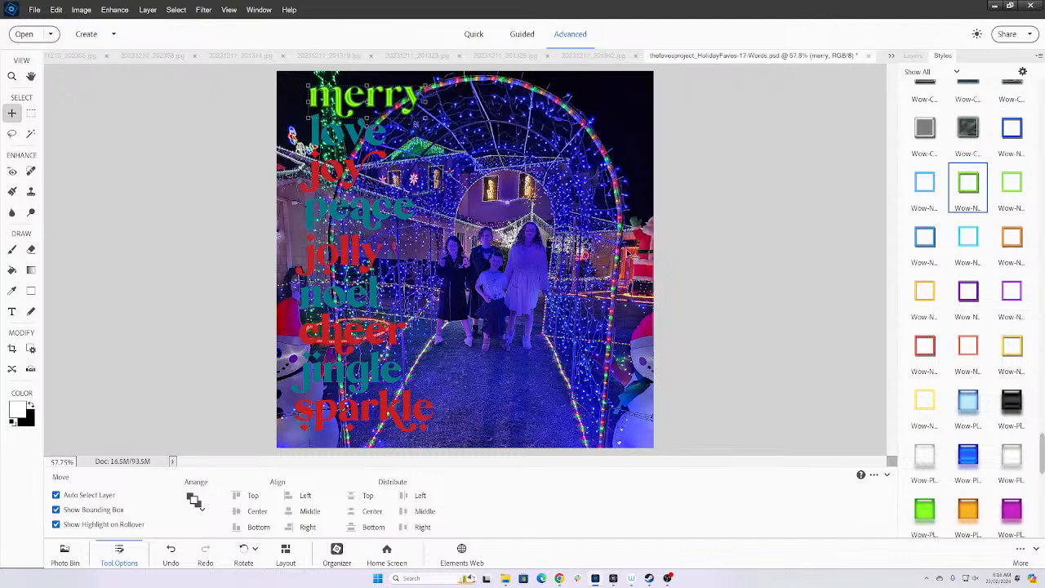
- Apply the darker orange Wow-Neon style to the word love and the darker yellow Wow-Neon style to joy
left_click(335, 140)
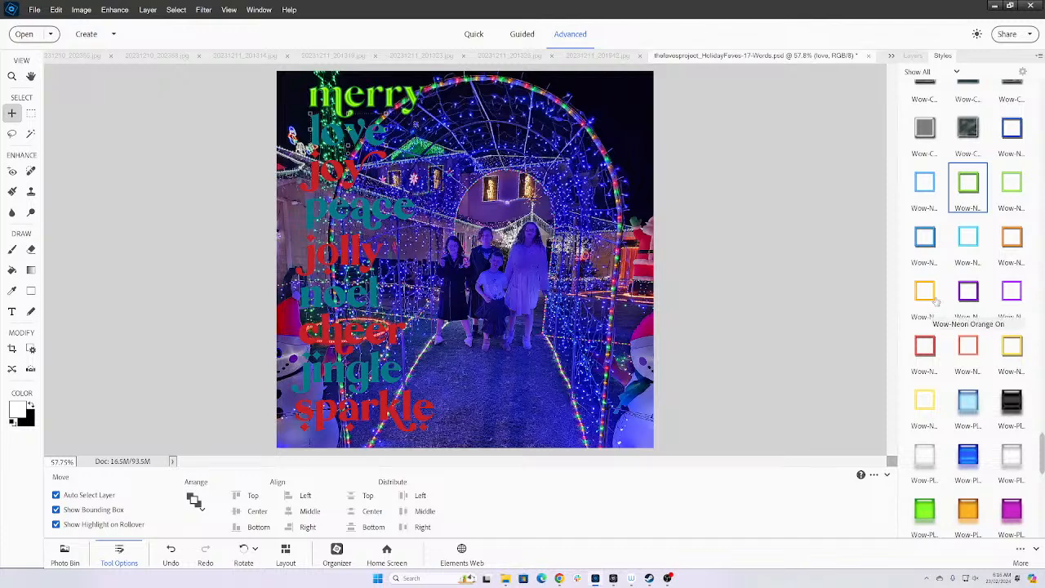
left_click(1012, 237)
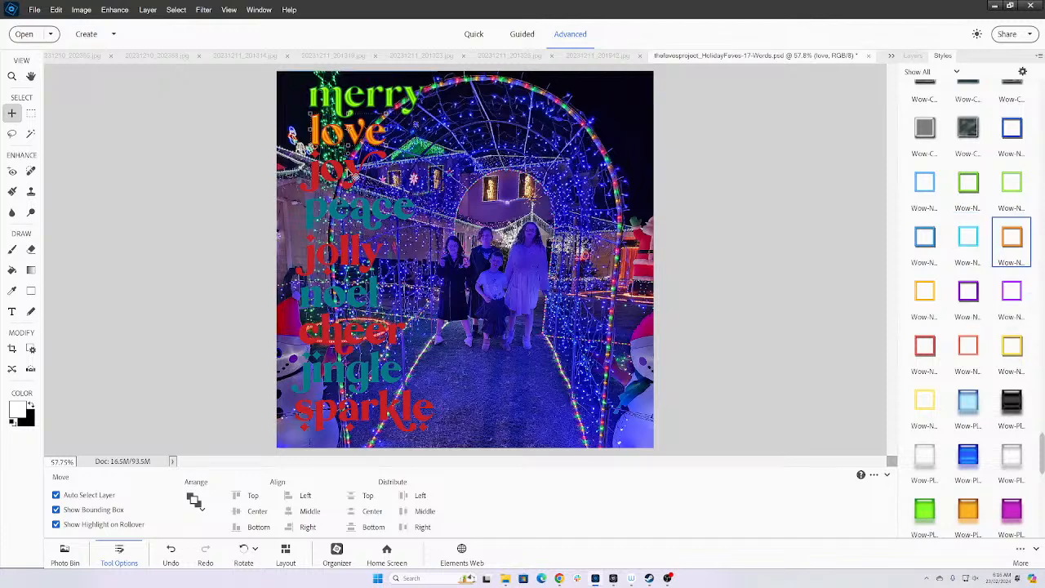
left_click(369, 176)
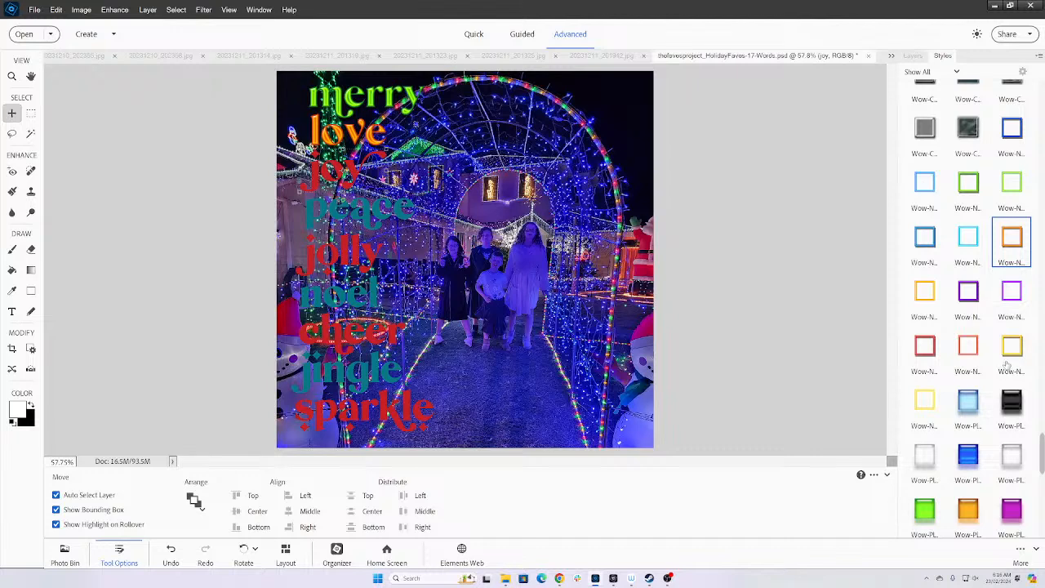
left_click(1010, 352)
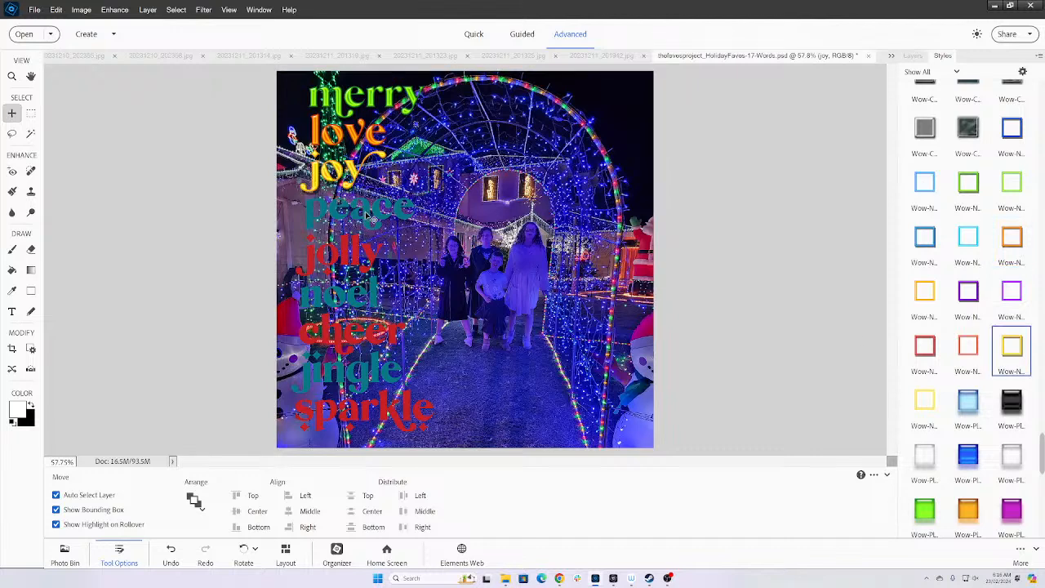
- Try the light blue Wow-Plastic style and the darker red Wow-Neon style on the word peace
left_click(373, 218)
left_click(969, 402)
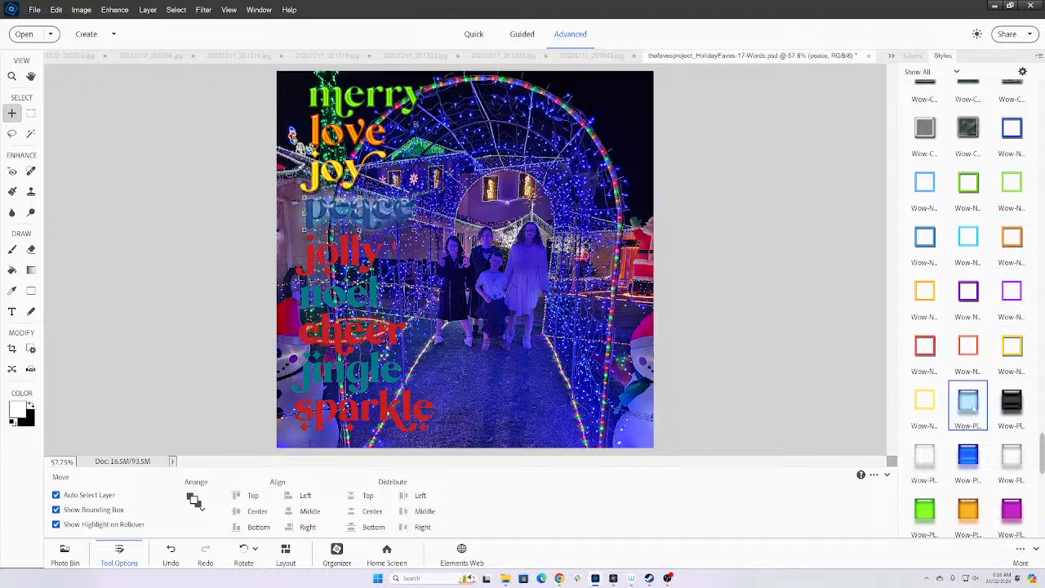
left_click(924, 349)
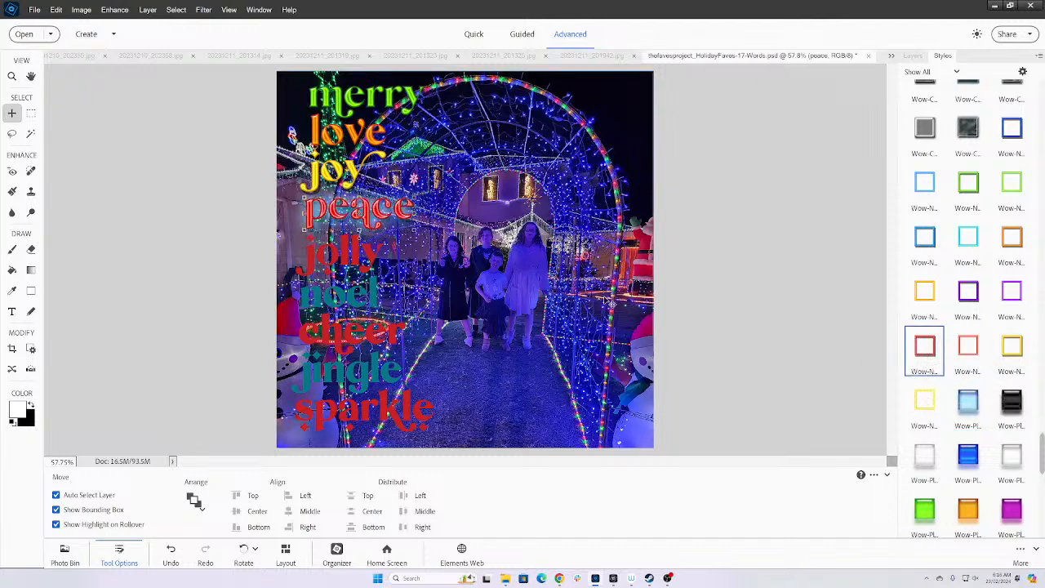
- Apply the darker blue Wow-Neon style to the word jolly and the darker purple Wow-Neon style to noel
left_click(374, 254)
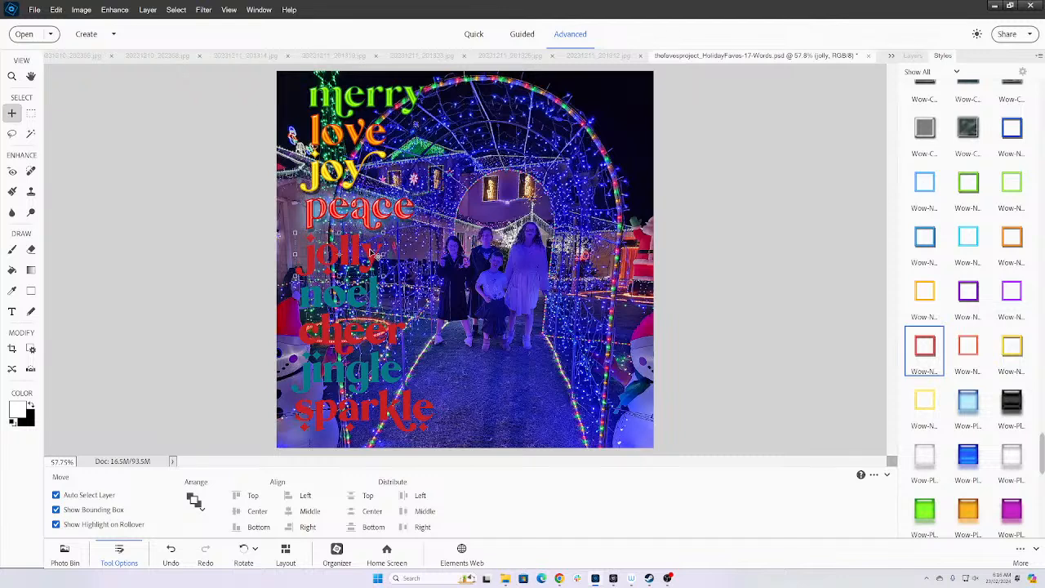
left_click(1013, 139)
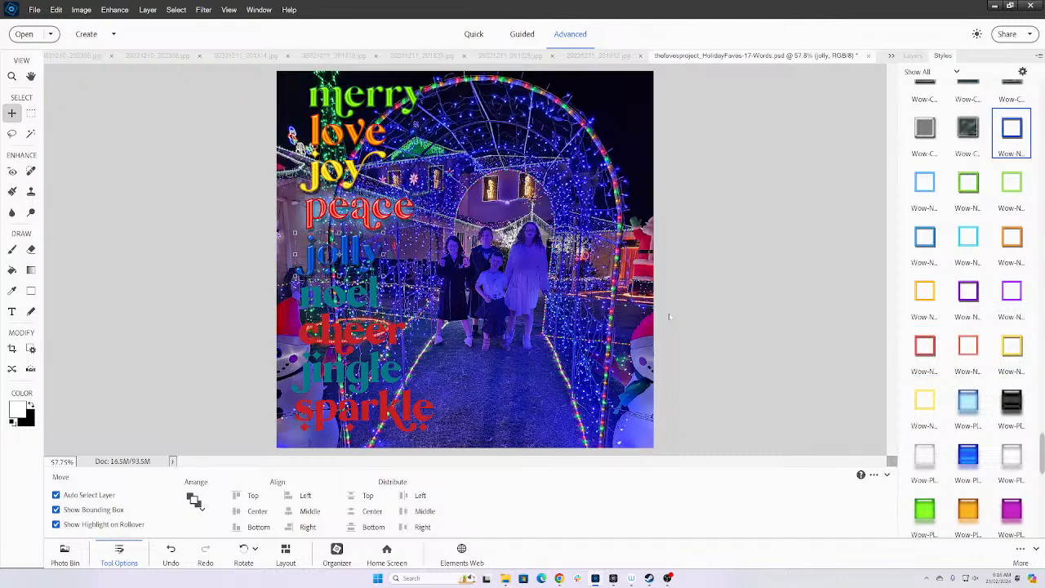
left_click(372, 304)
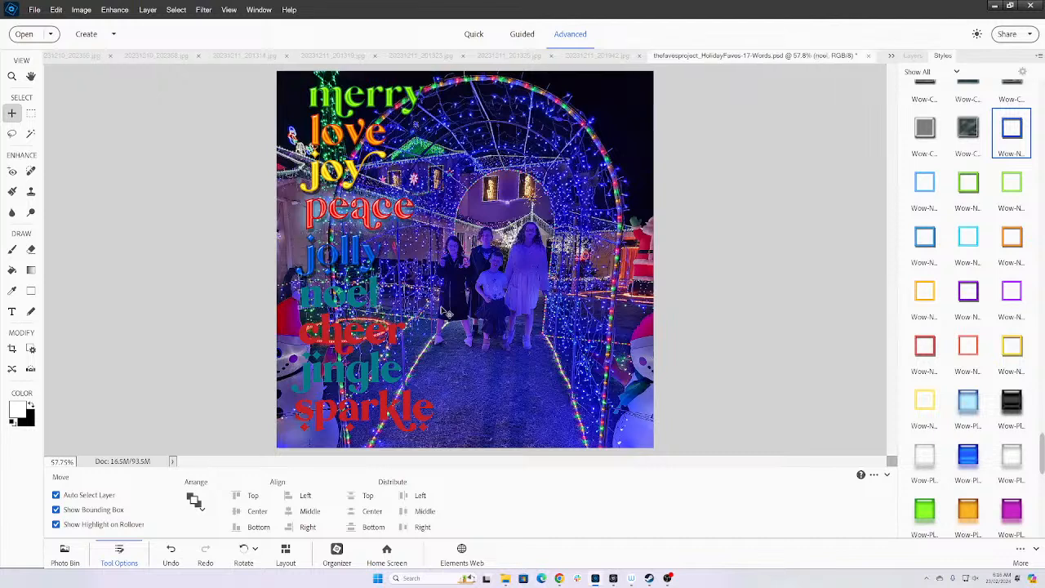
left_click(969, 292)
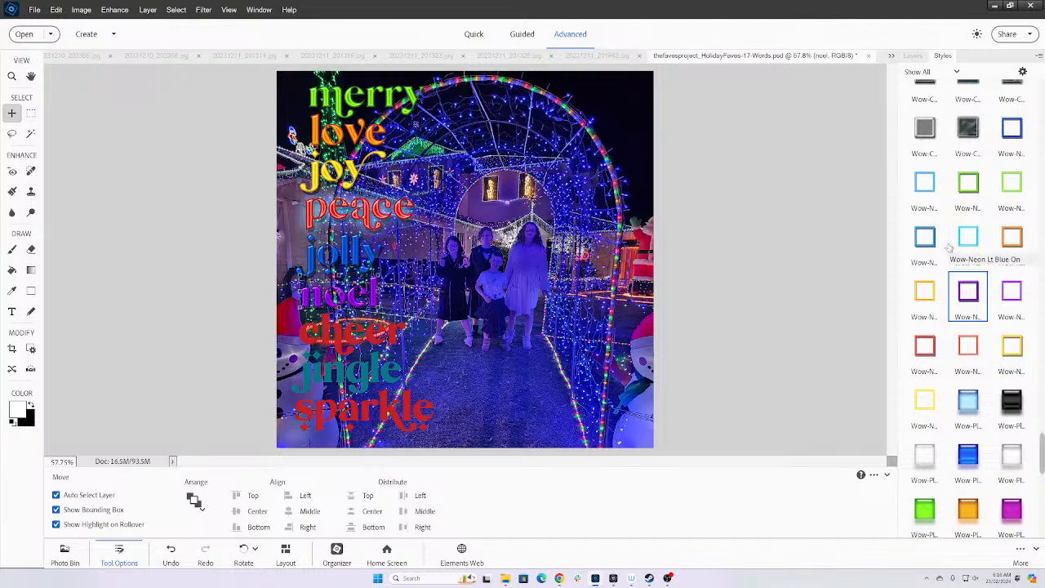
- Apply the darker Wow-Neon styles to the remaining words: green to cheer, orange to jingle and yellow to sparkle
left_click(347, 338)
left_click(967, 190)
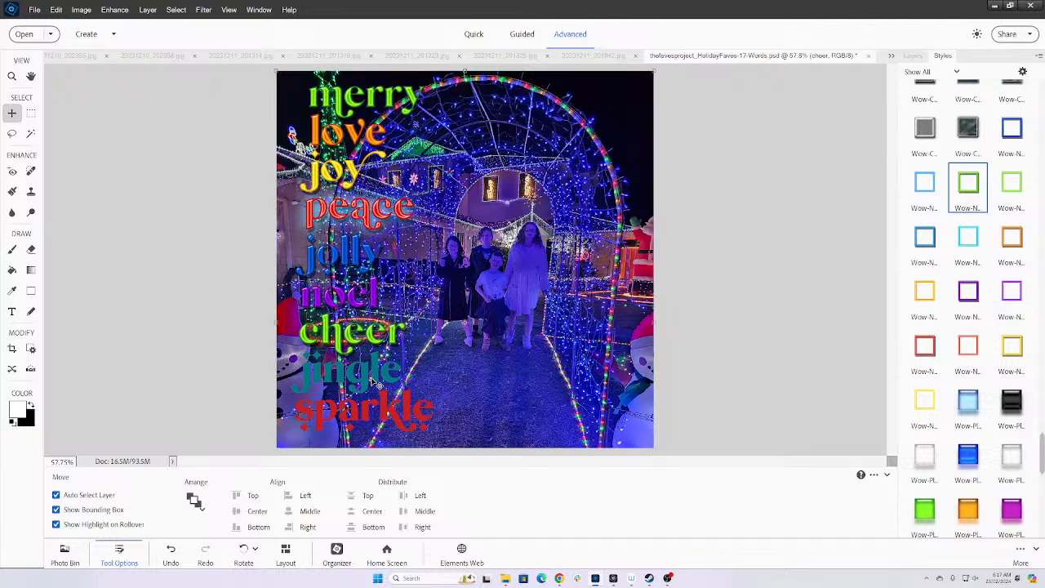
left_click(376, 382)
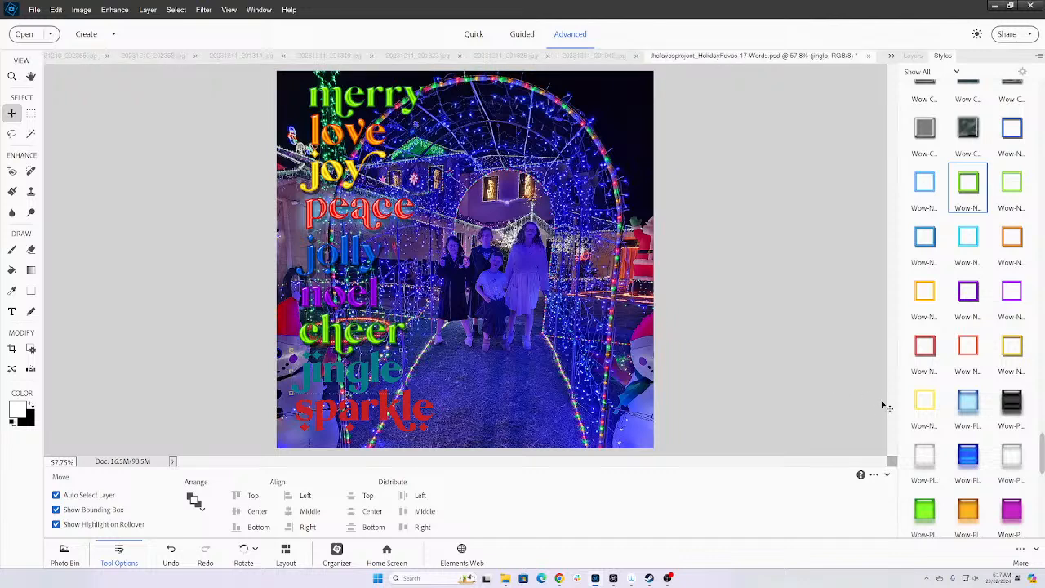
left_click(1011, 237)
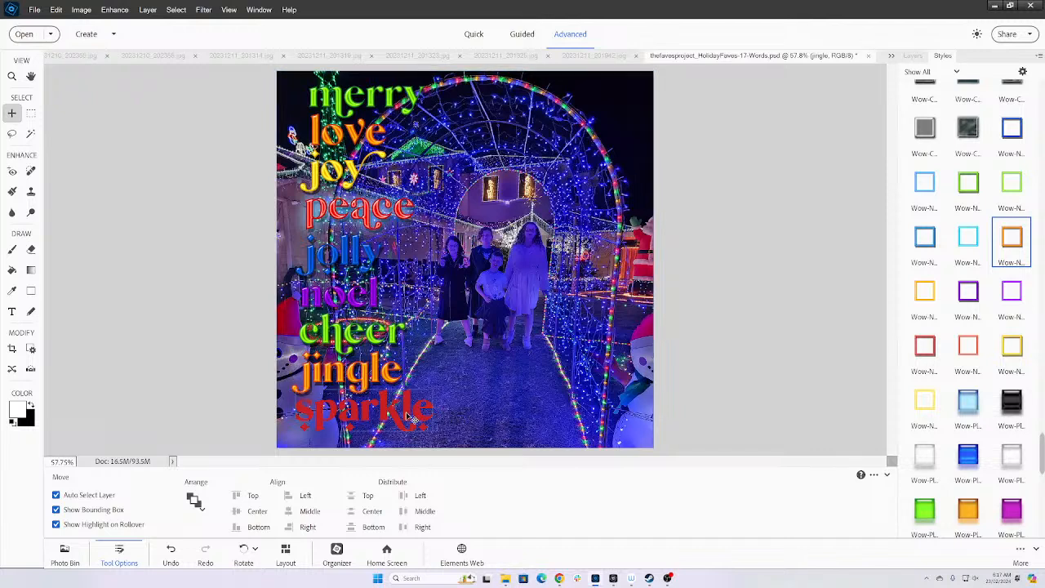
left_click(412, 418)
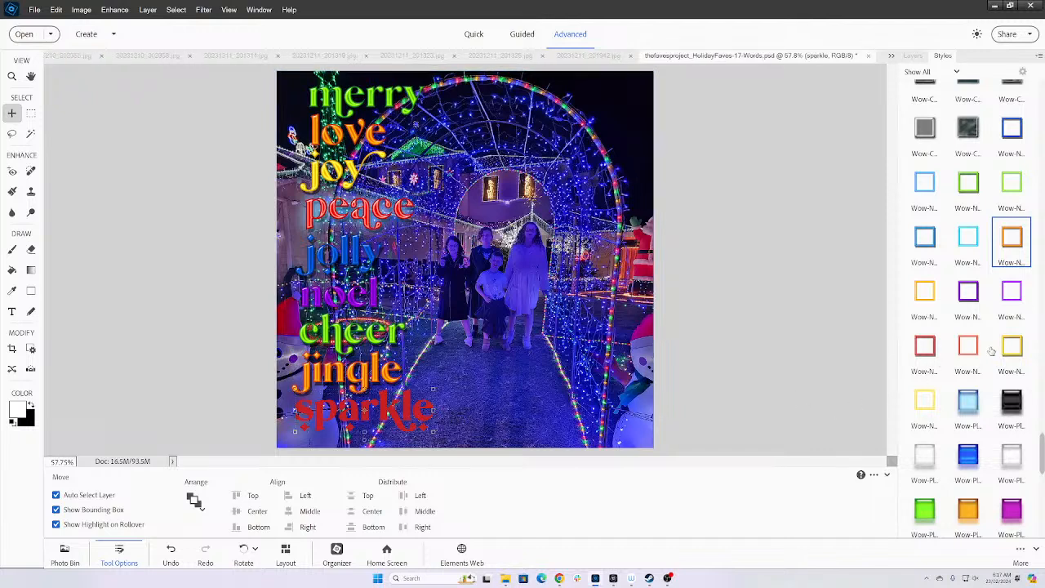
left_click(1006, 347)
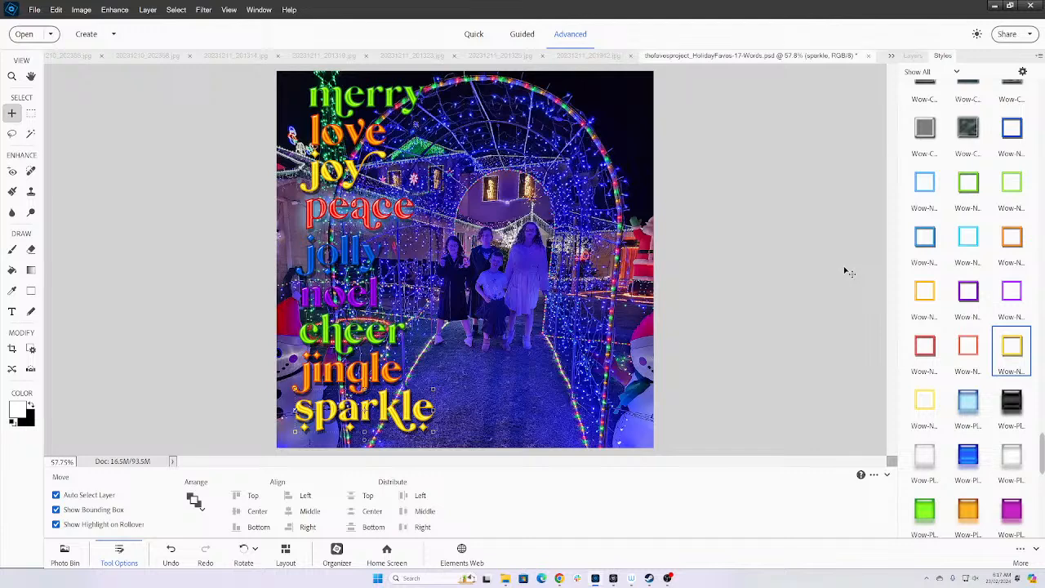
- Try clearing the layer style from the word peace and reapplying the darker red Wow-Neon style
left_click(916, 57)
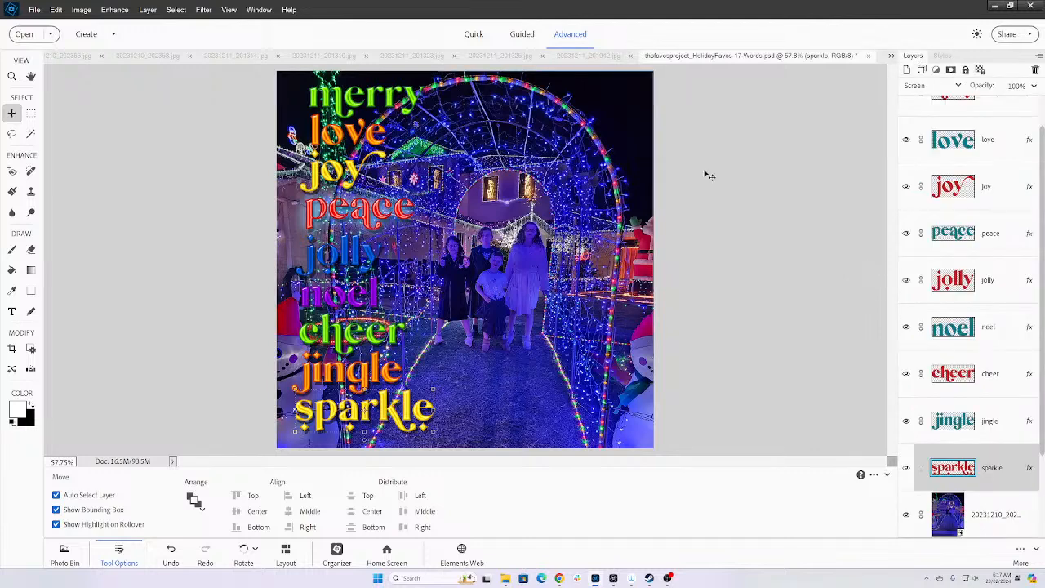
left_click(906, 234)
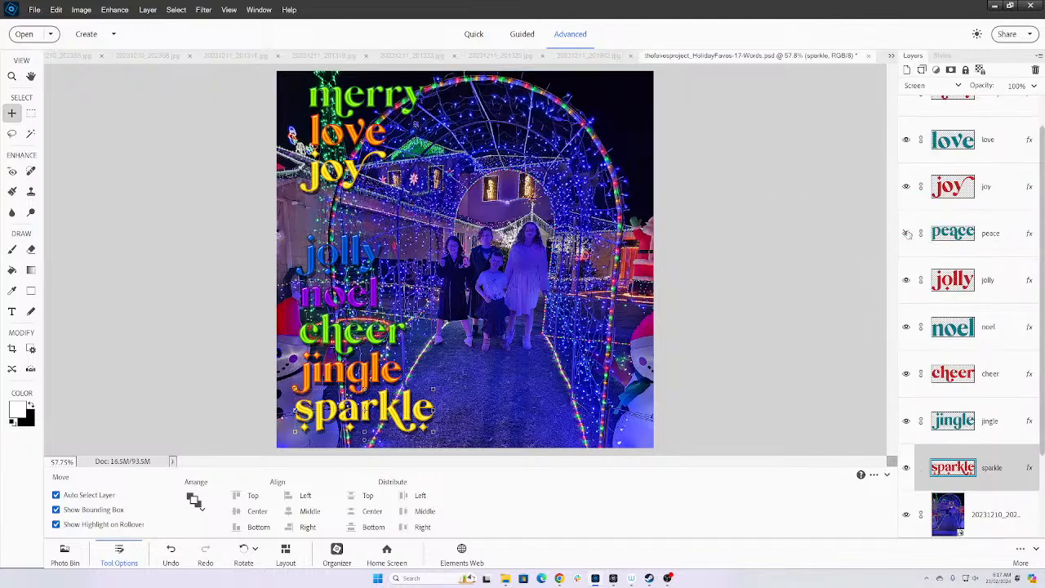
left_click(906, 234)
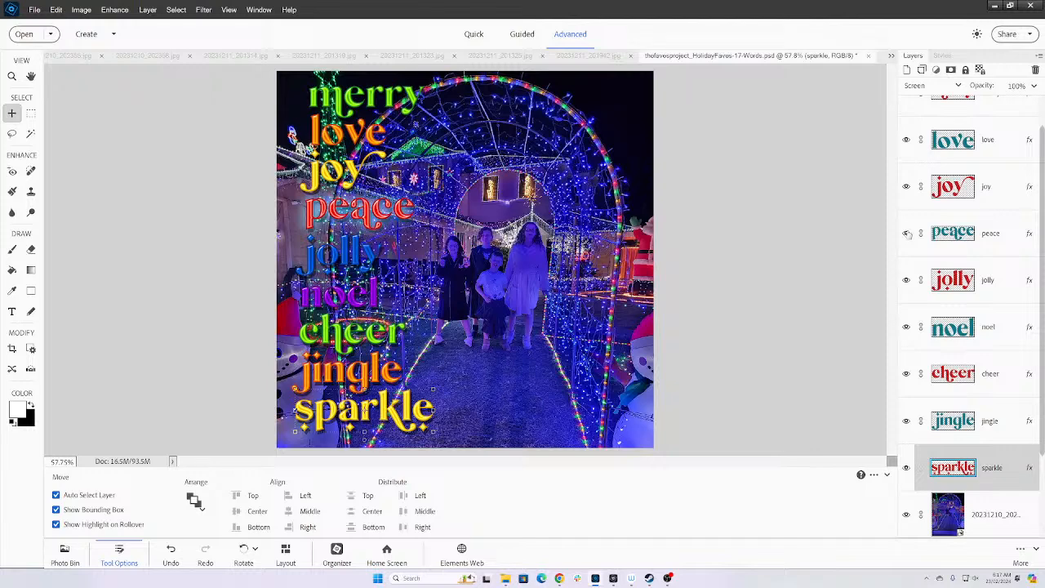
right_click(1020, 226)
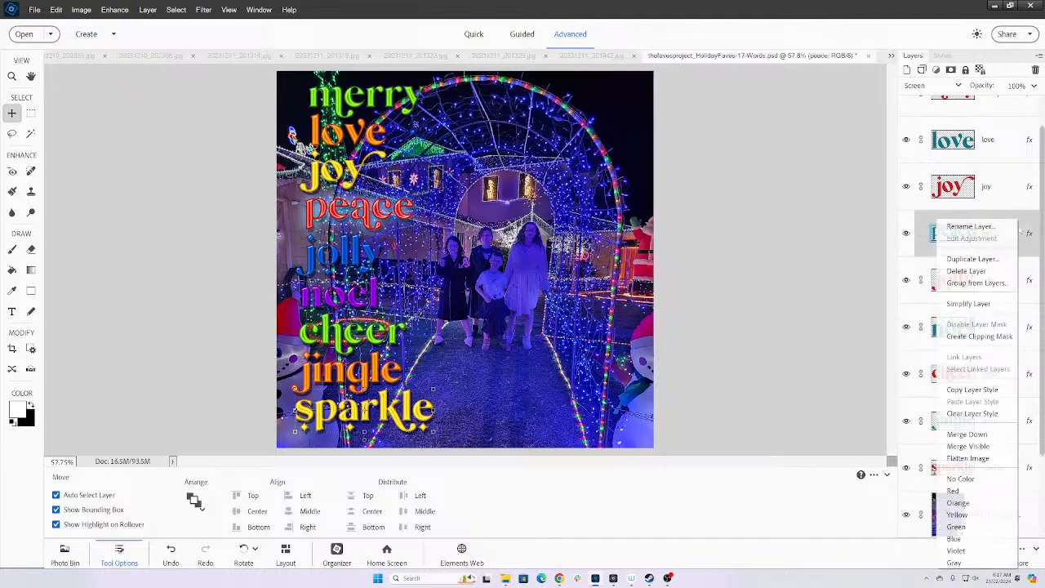
left_click(985, 401)
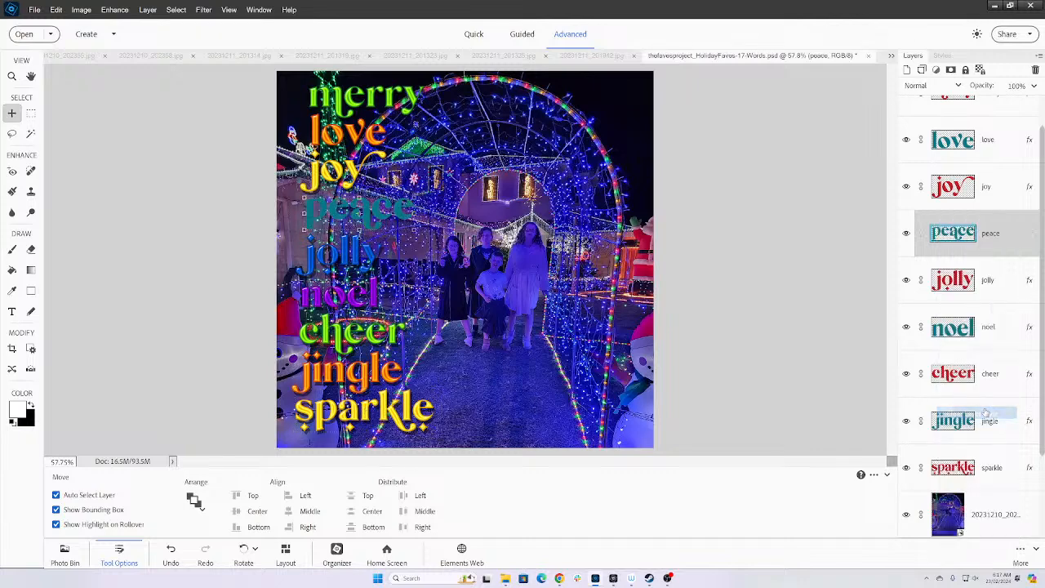
left_click(942, 55)
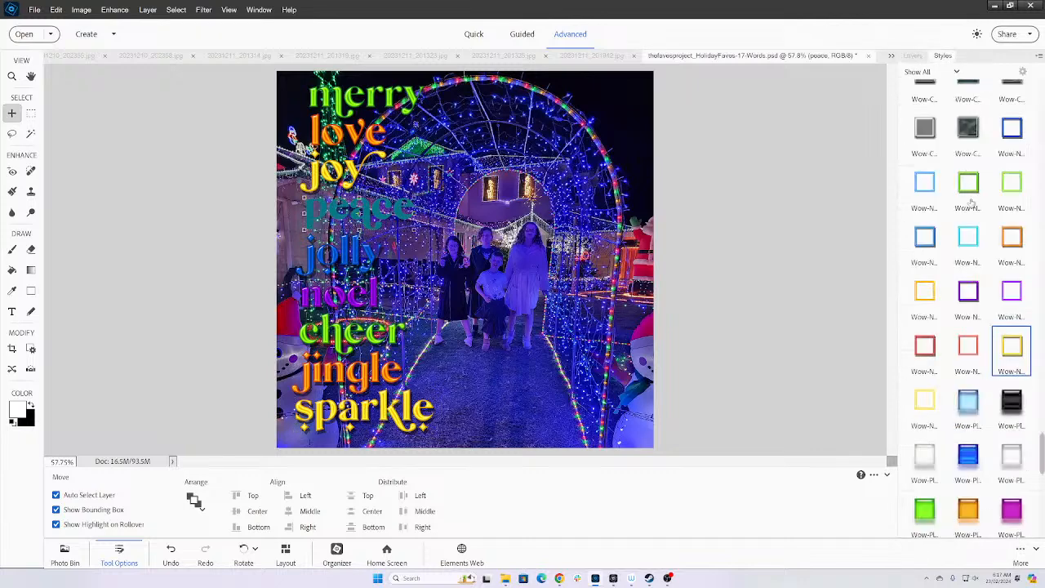
left_click(925, 351)
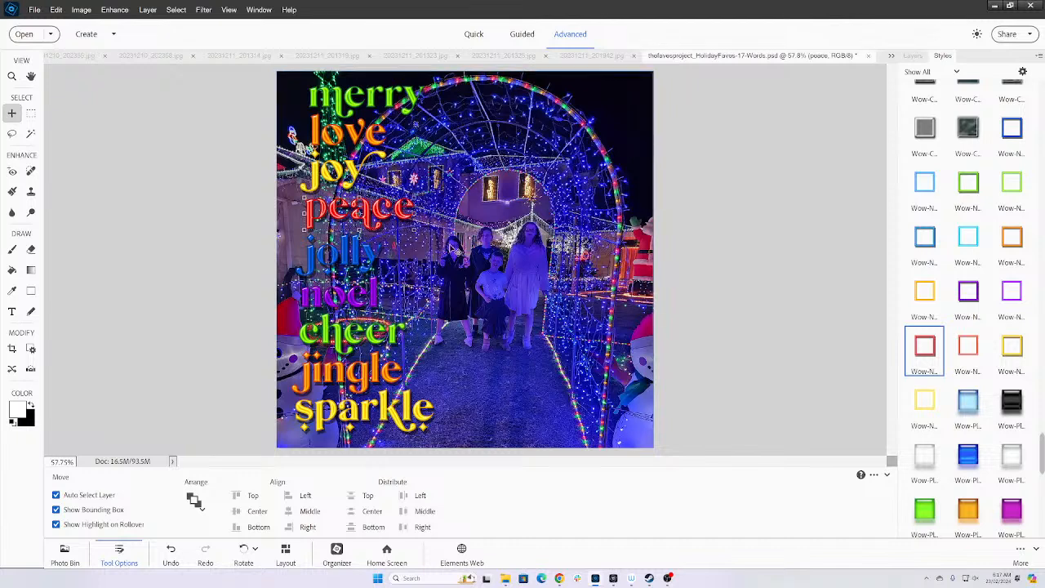
key("ctrl+z")
key("ctrl+z")
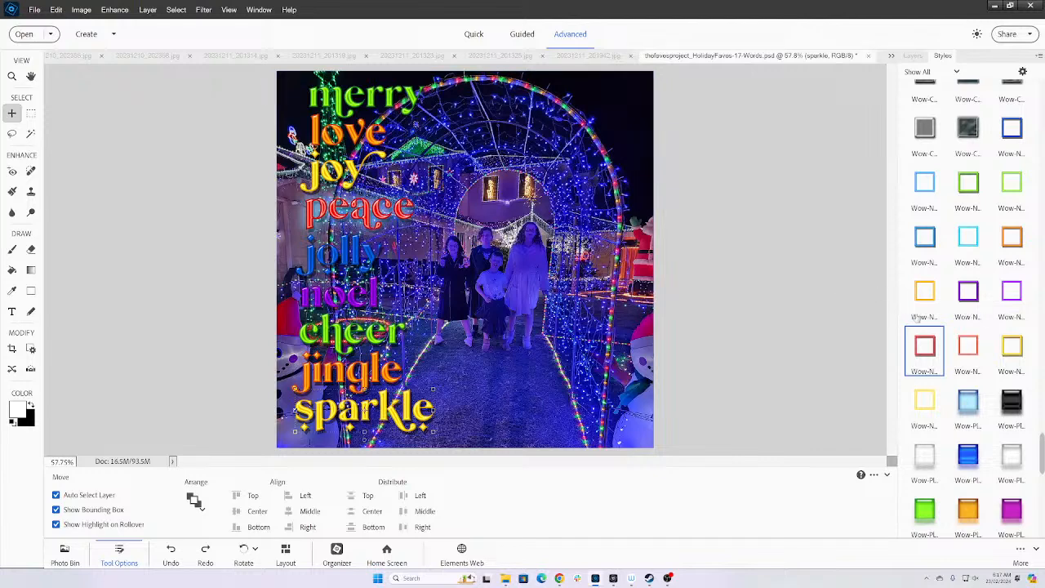
- Try clearing the layer style from the word sparkle
left_click(912, 56)
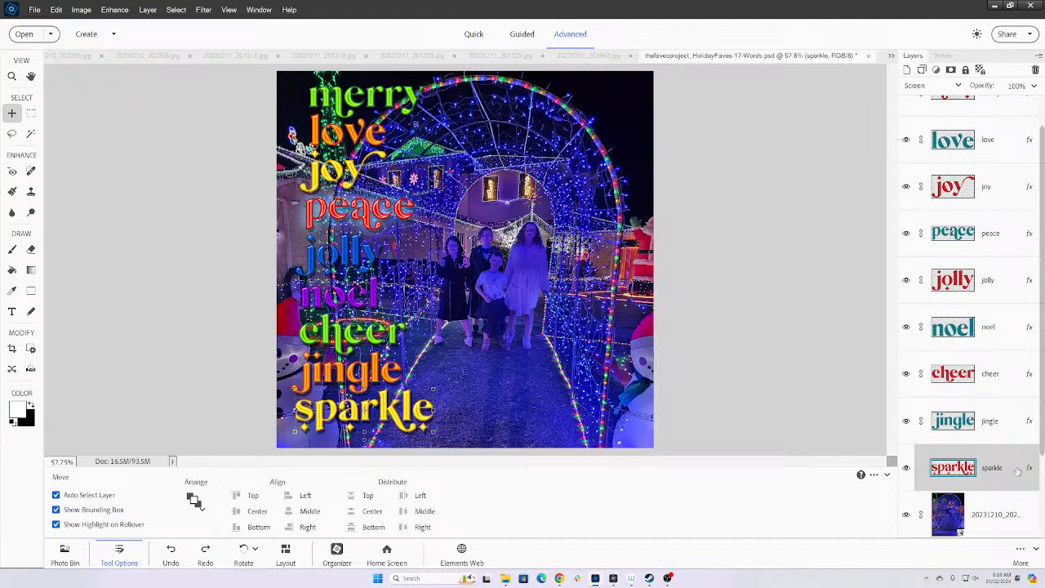
right_click(1018, 472)
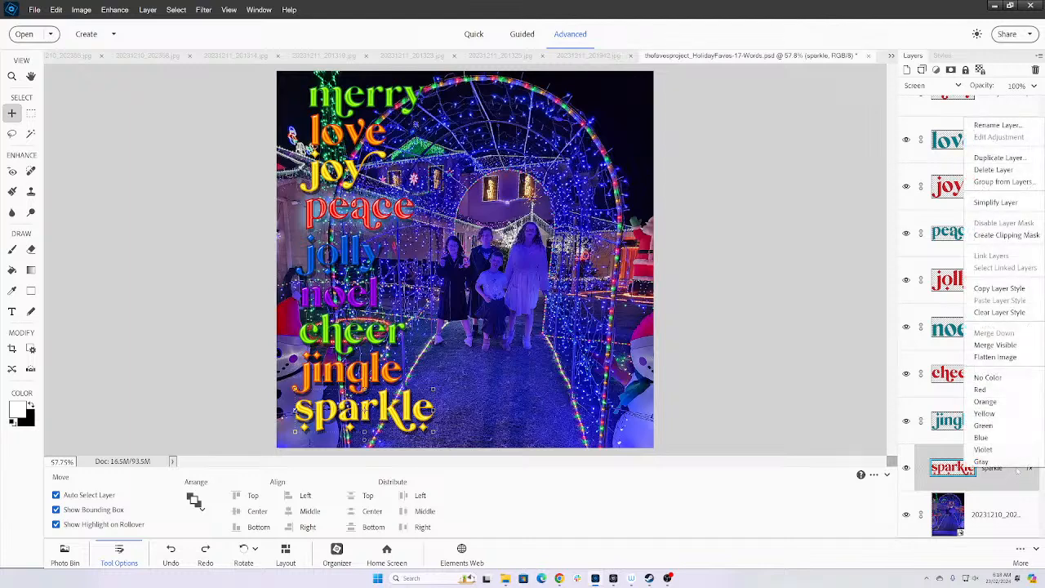
left_click(1030, 313)
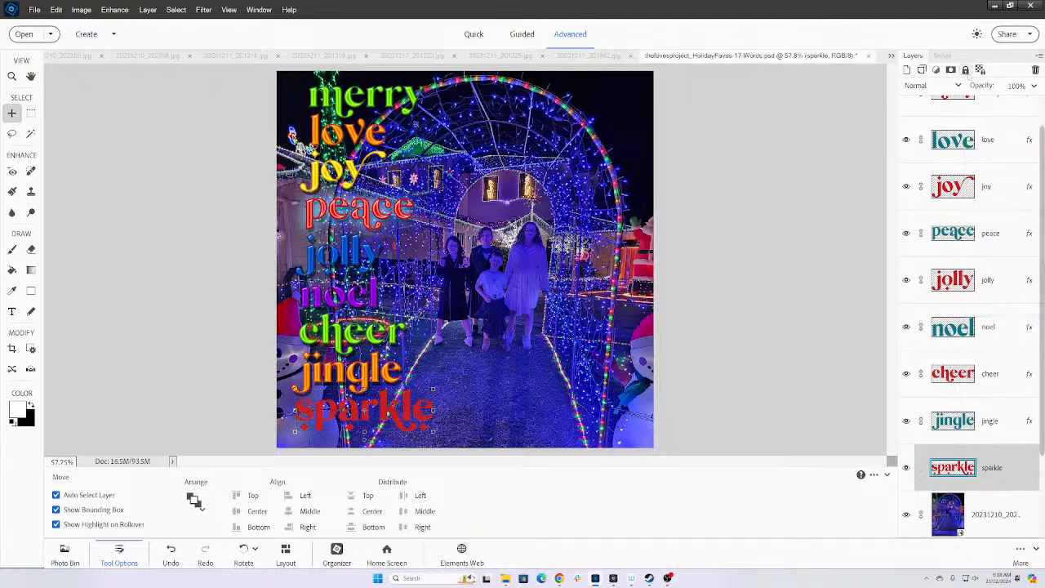
left_click(943, 56)
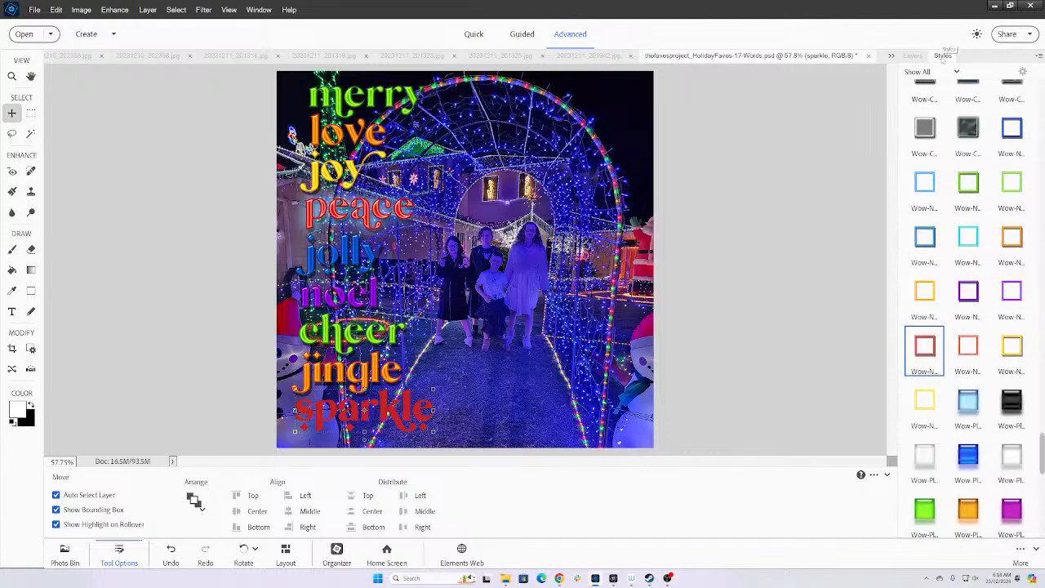
key("ctrl+z")
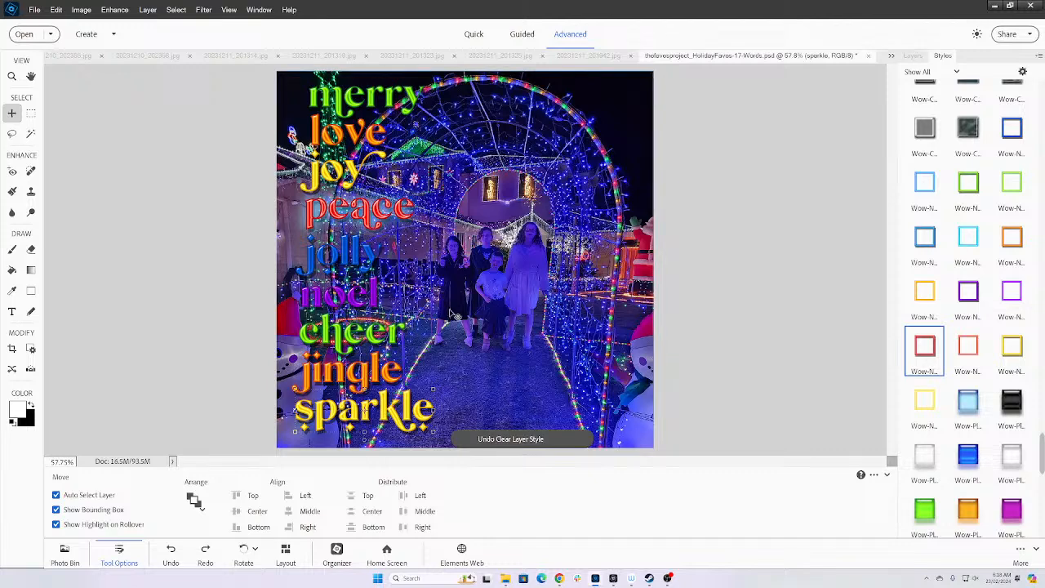
- Clear the layer style from the word peace, apply the Wow-Neon Red Off style to it, and deselect the word
left_click(374, 219)
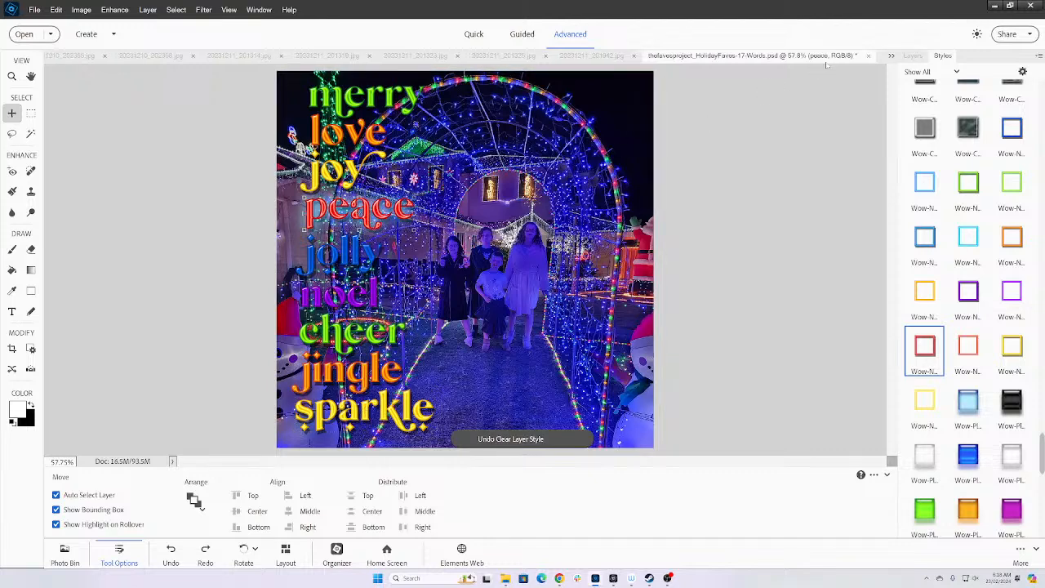
left_click(912, 55)
right_click(939, 233)
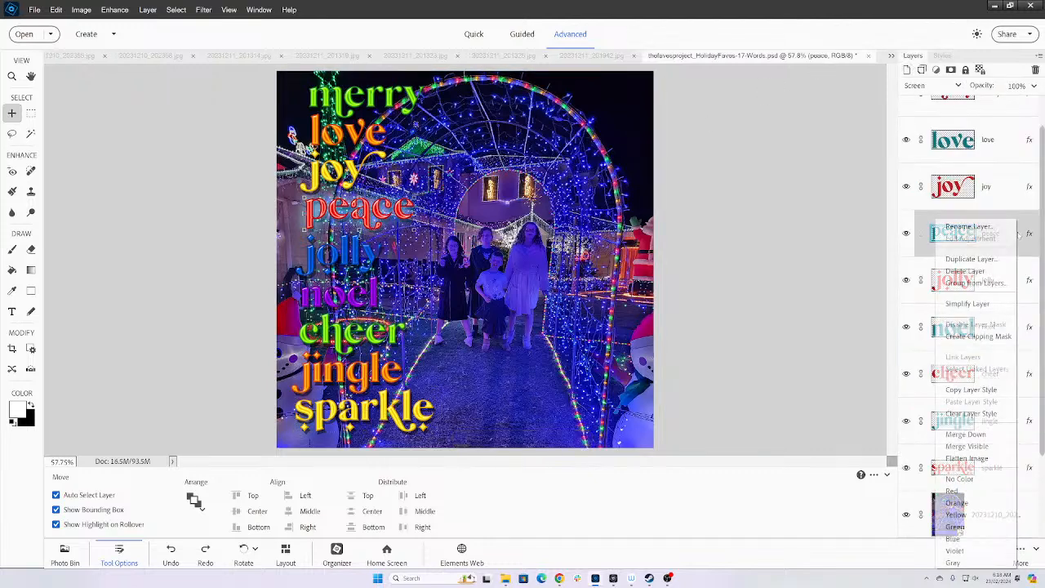
left_click(971, 414)
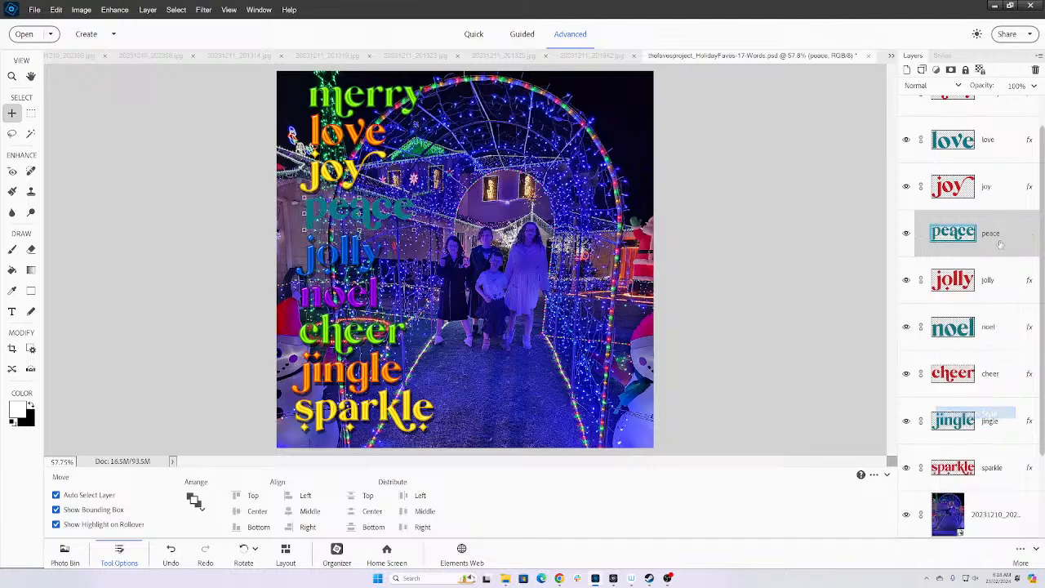
left_click(942, 55)
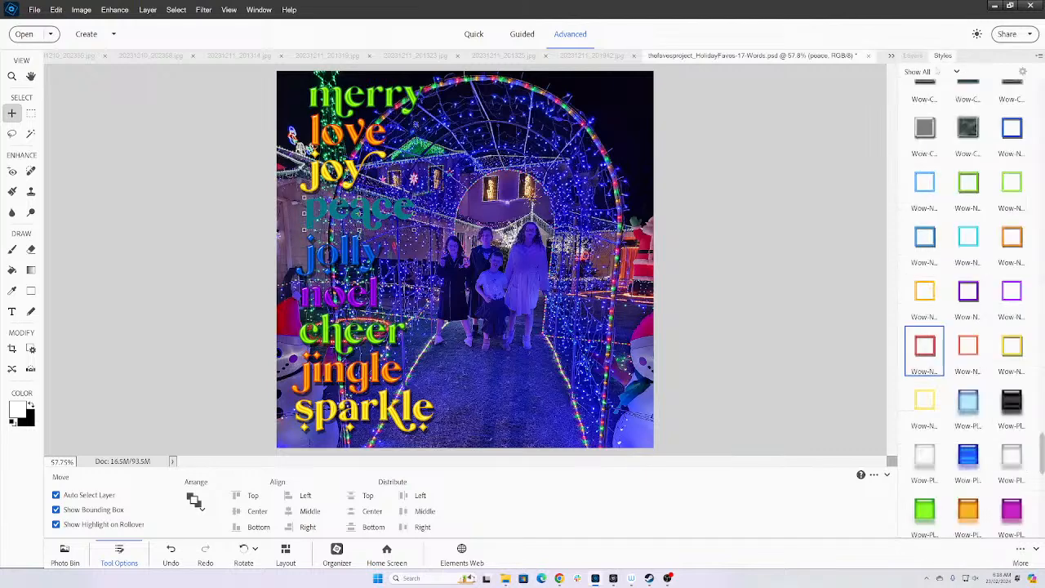
left_click(931, 343)
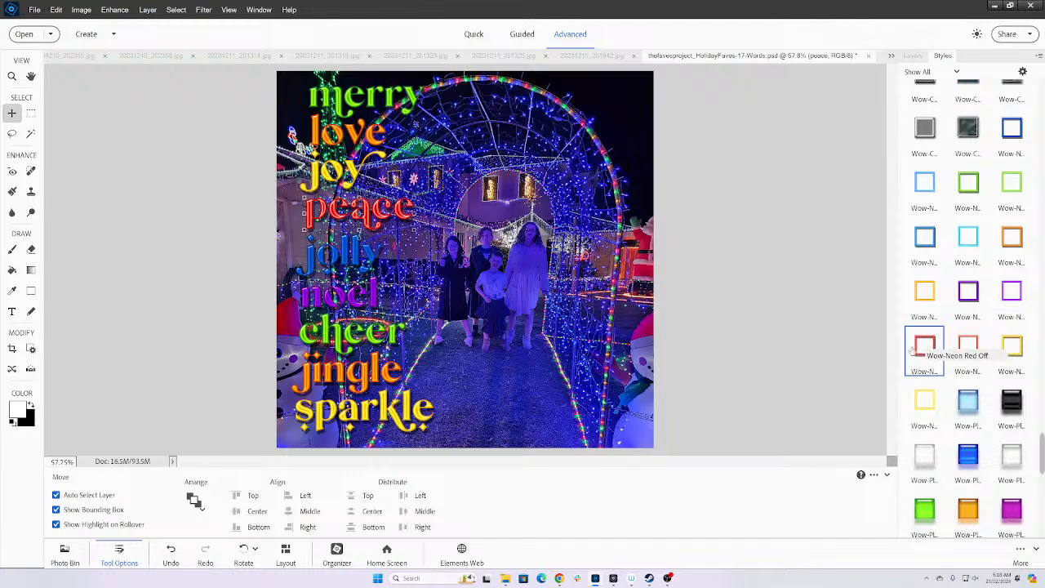
left_click(784, 312)
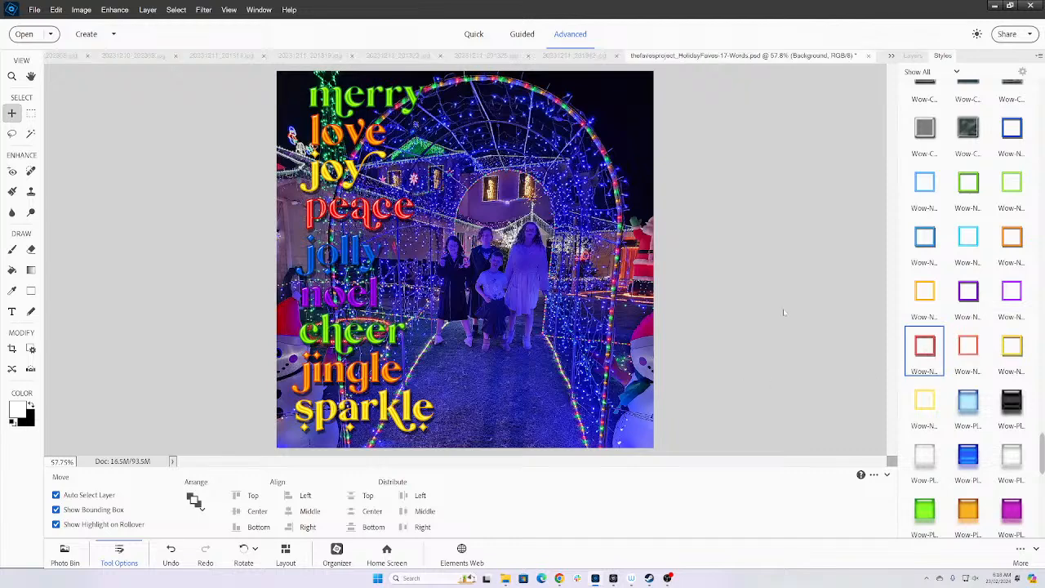
- Try to save the page as a PSD in the 2023 Christmas folder under its current name, declining to replace the existing file
key("ctrl")
key("ctrl+minus")
key("ctrl+minus")
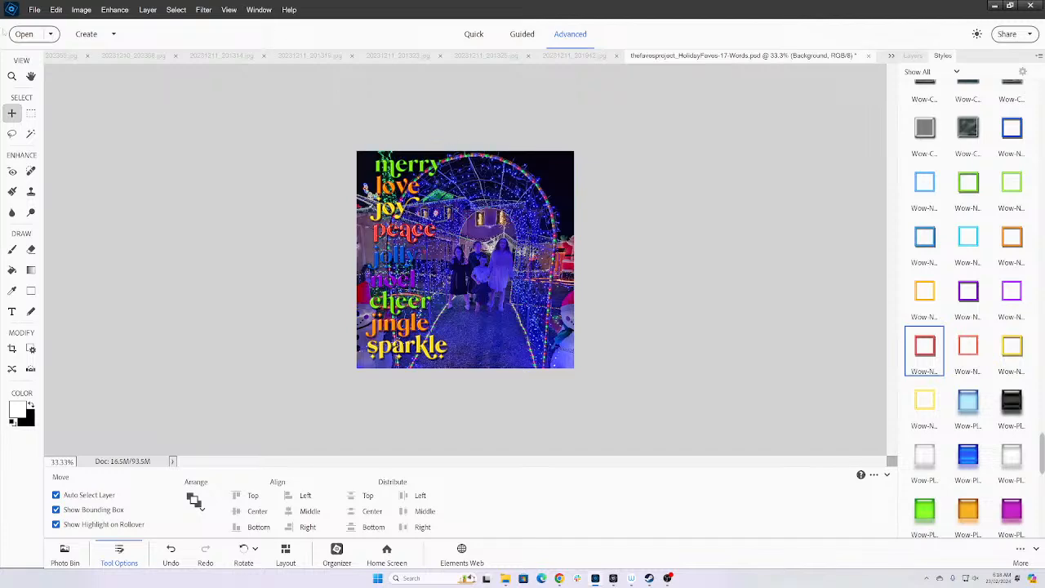
left_click(34, 10)
left_click(67, 136)
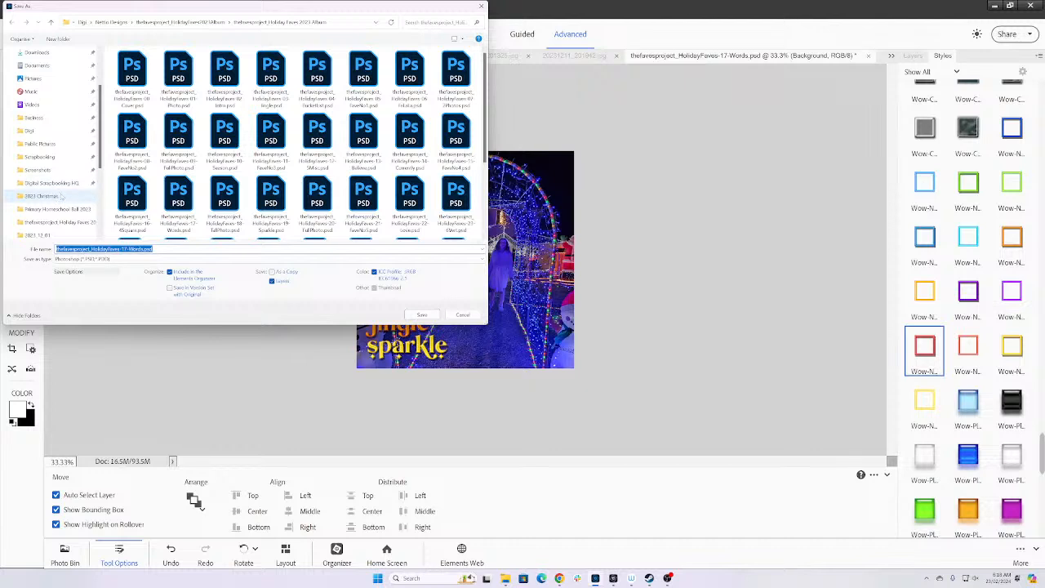
left_click(49, 197)
left_click(408, 316)
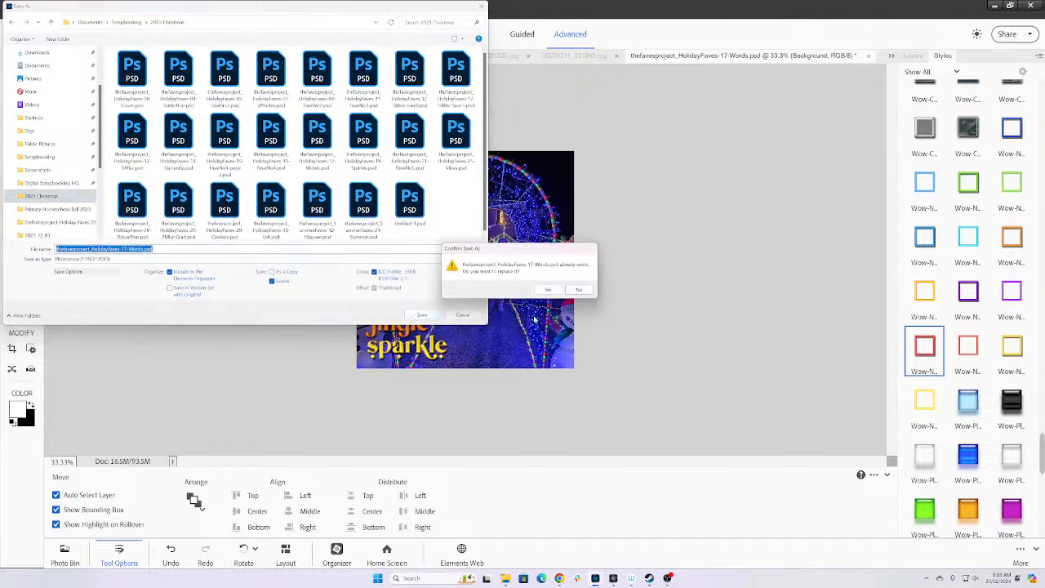
left_click(578, 290)
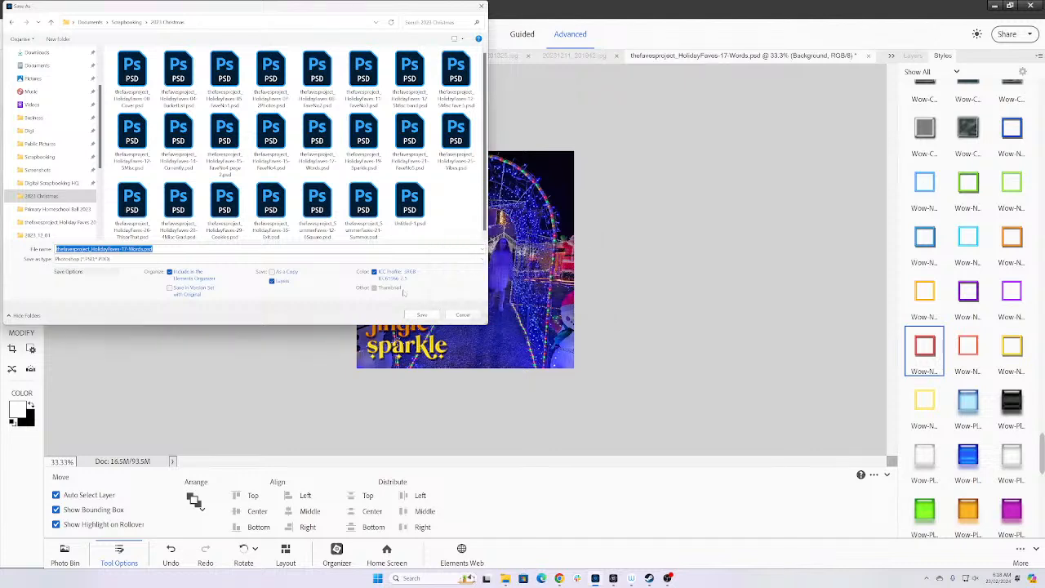
- Save the light tunnel page as a PSD named thefavesproject_HolidayFaves-17-Words Lights in the 2023 Christmas folder
left_click(181, 252)
key("ctrl+Left")
key("ctrl+Left")
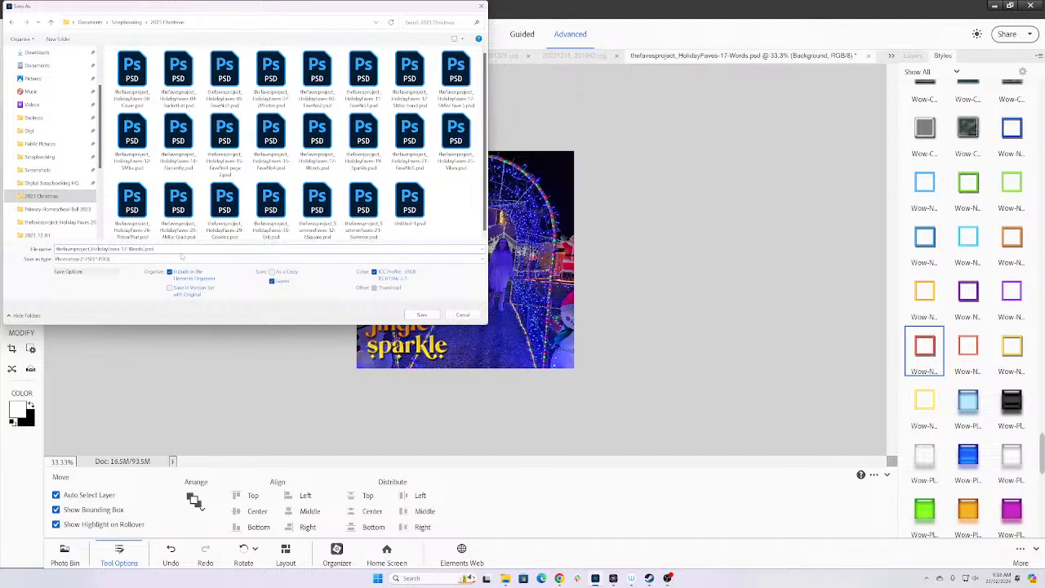
type("FORIG")
key("ctrl+shift+Left")
type("Lights")
key("Return")
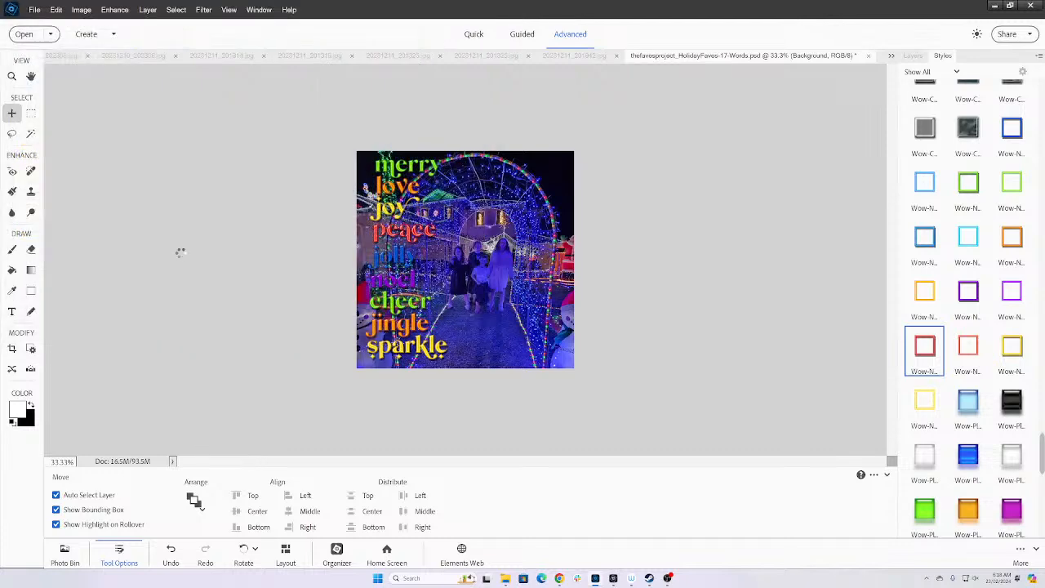
- Open the saved page thefavesproject_HolidayFaves-17-Words.psd from the 2023 Christmas folder
key("ctrl+o")
scroll(296, 230, "down", 3)
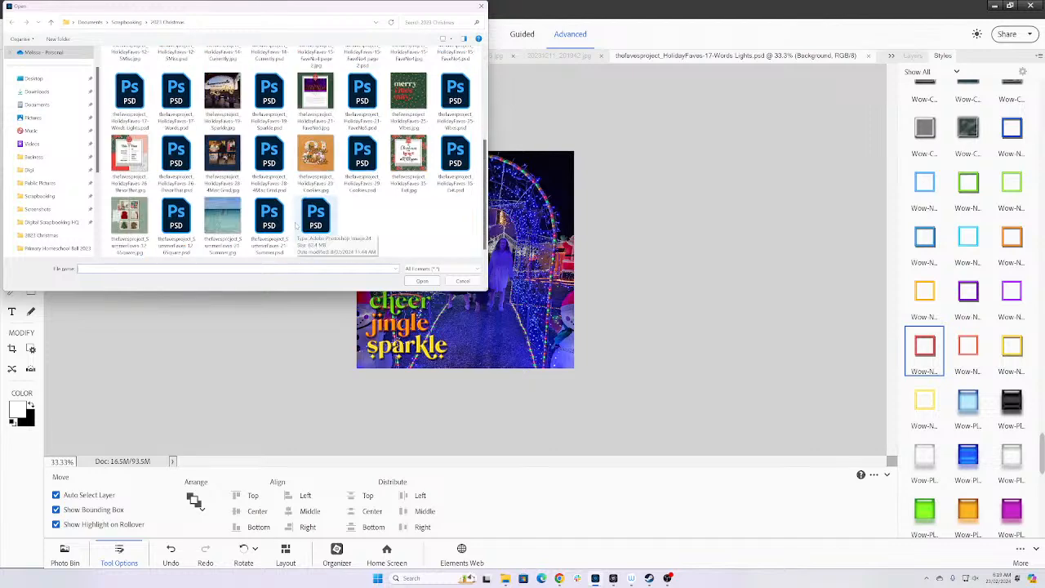
double_click(197, 105)
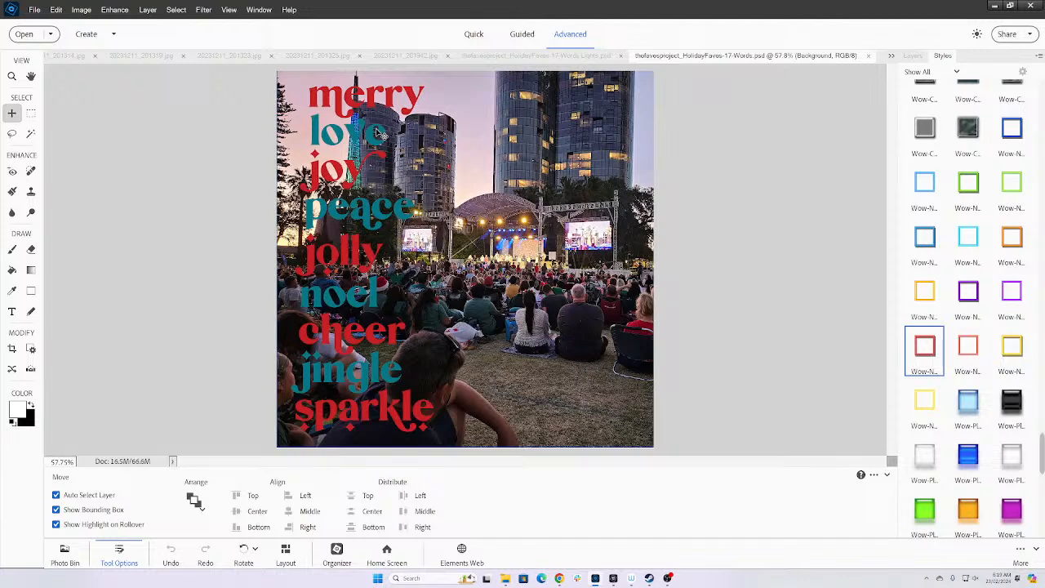
- Switch to the Elements Organizer, find the FaLaLa HoHoHo word art in the 2023 Christmas album, and open it in the editor
key("alt+Tab")
scroll(380, 130, "down", 3)
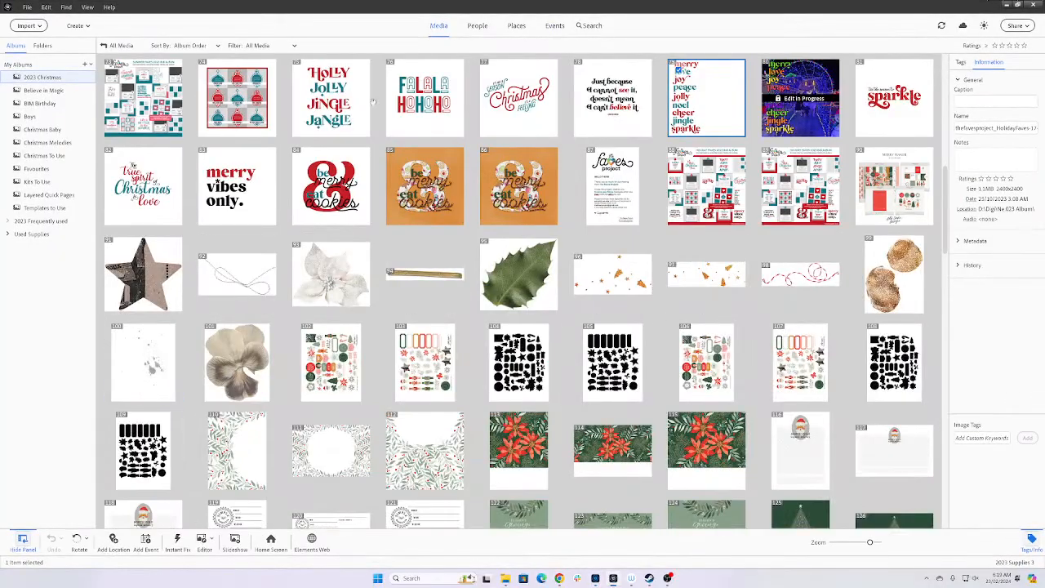
left_click(418, 132)
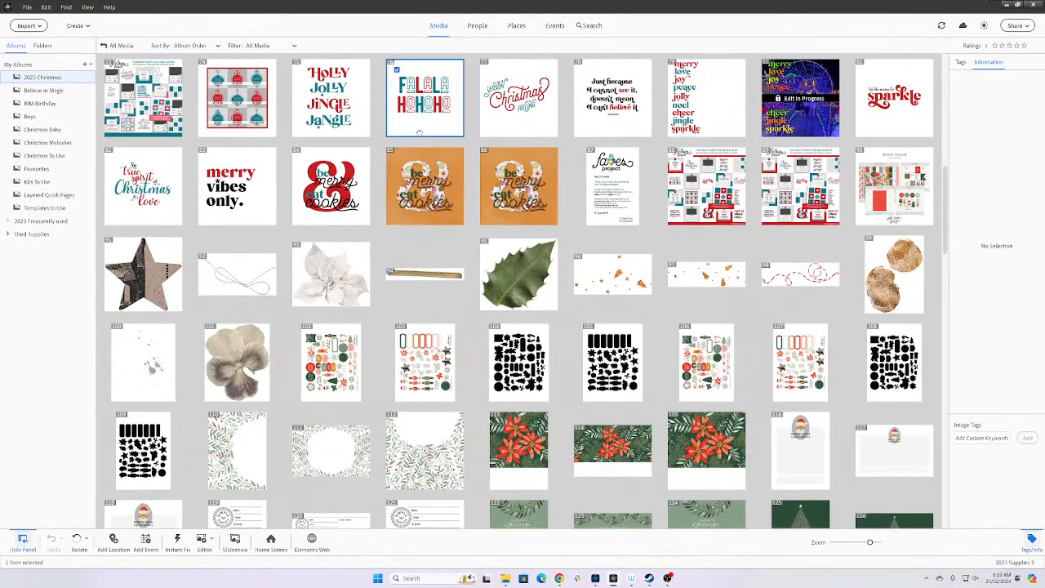
left_click_drag(420, 132, 639, 401)
key("alt+Tab")
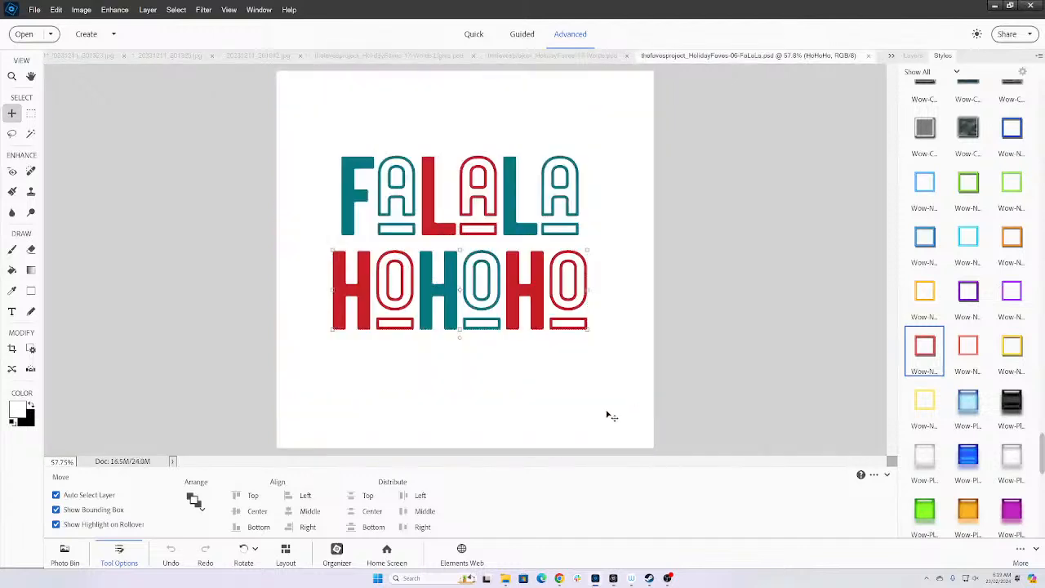
- Duplicate the concert photo layer from the Words page into the FaLaLa document and place it beneath the HoHoHo layer
left_click(65, 554)
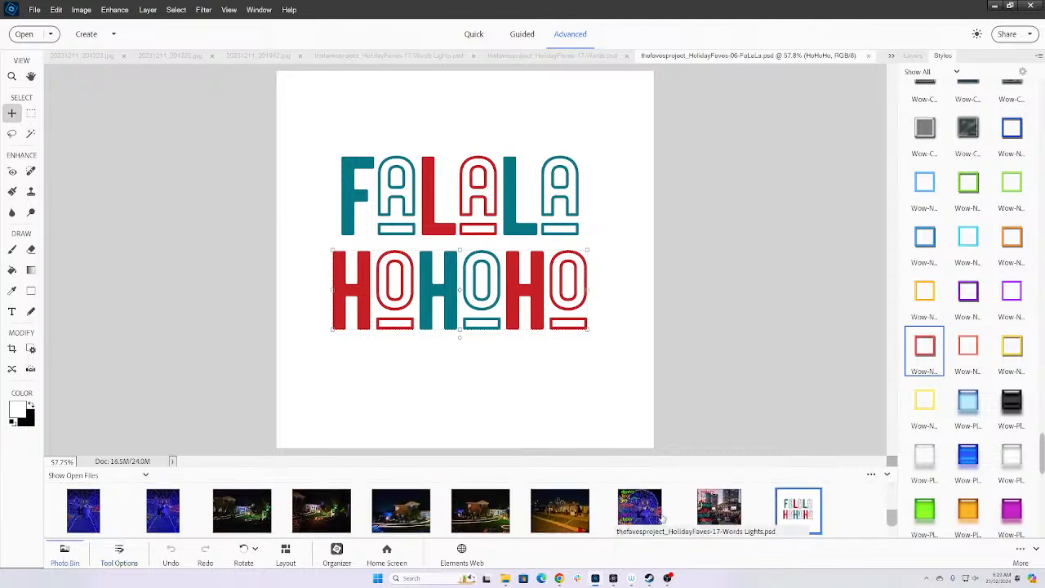
left_click(719, 510)
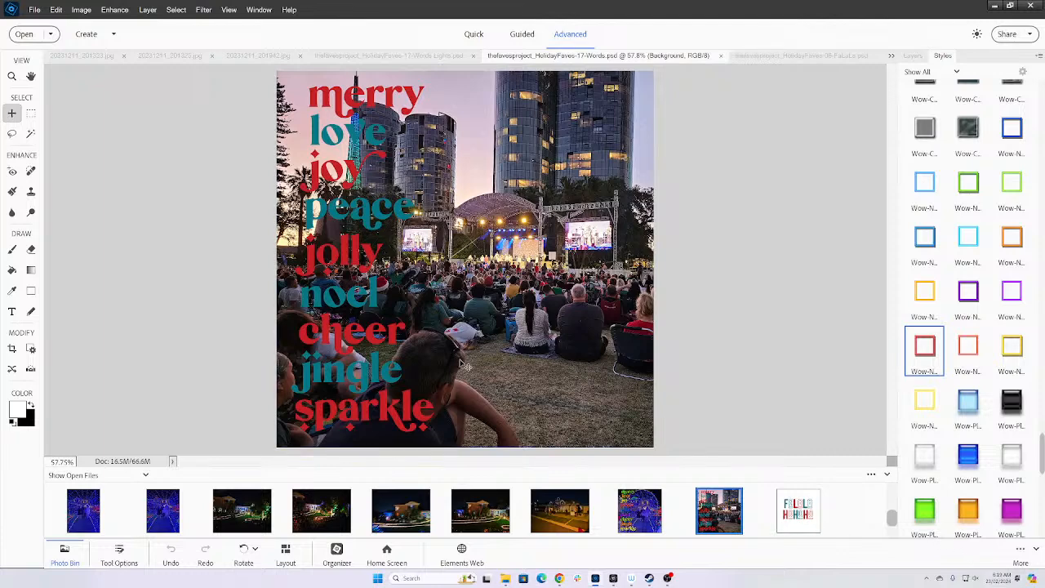
left_click(462, 362)
left_click(915, 57)
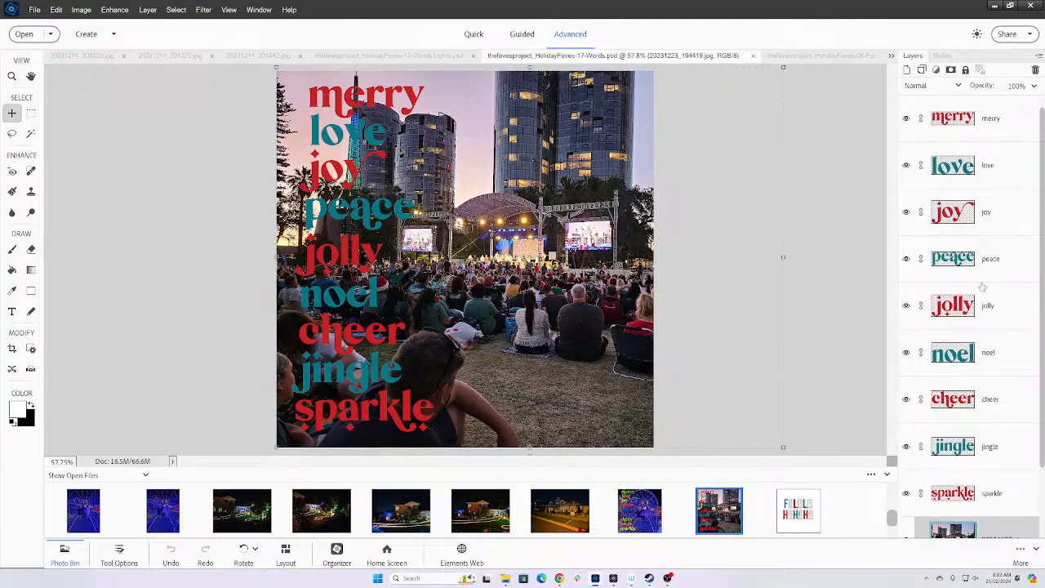
scroll(972, 472, "down", 2)
right_click(972, 470)
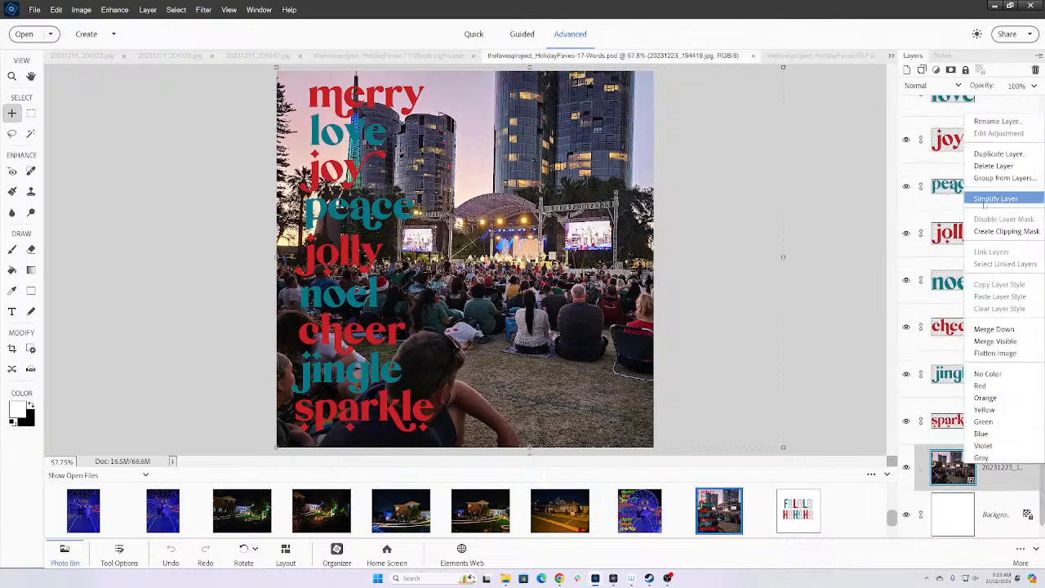
left_click(998, 153)
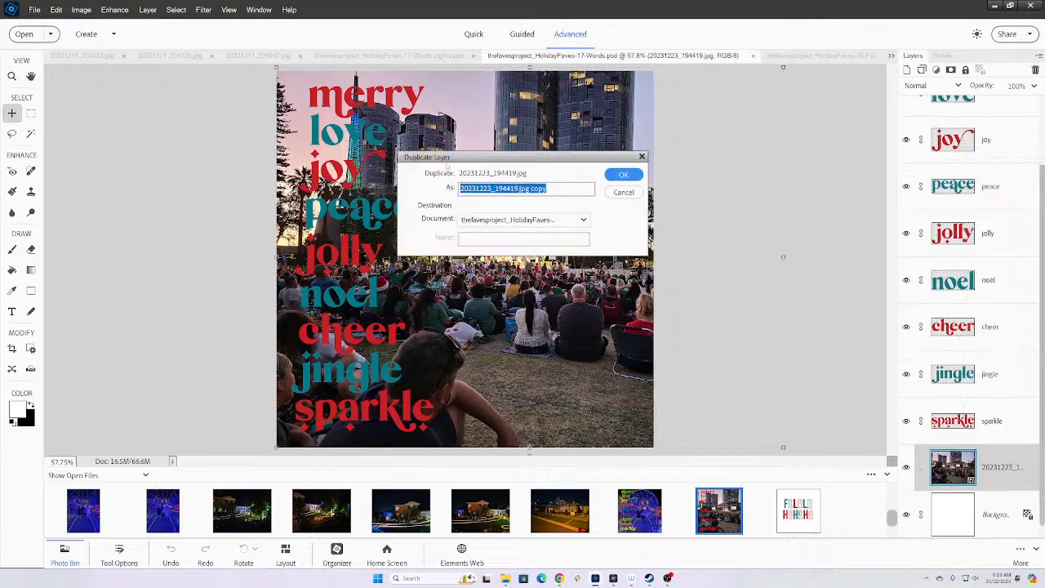
left_click(477, 221)
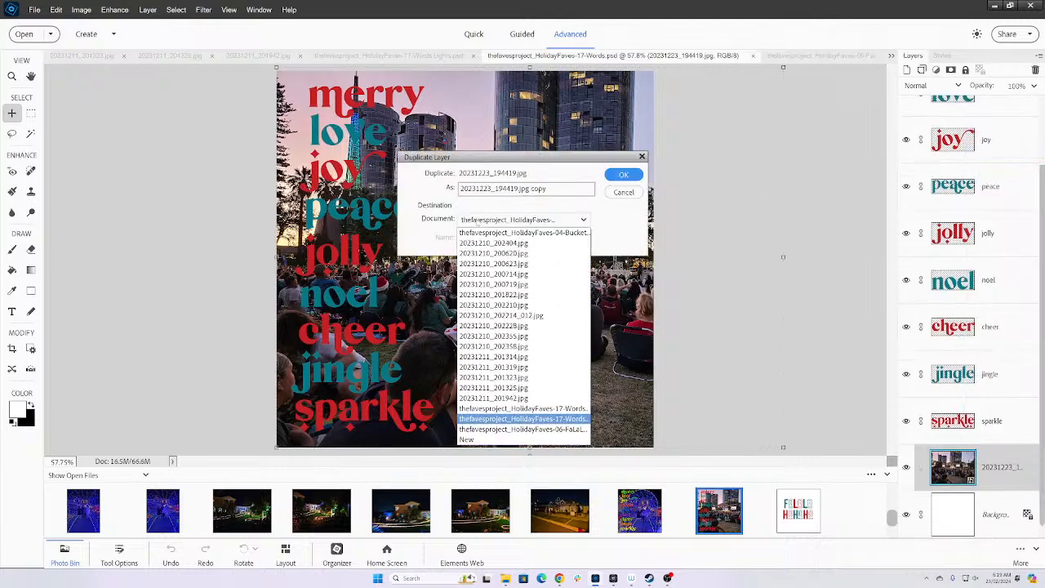
left_click(566, 435)
left_click(626, 175)
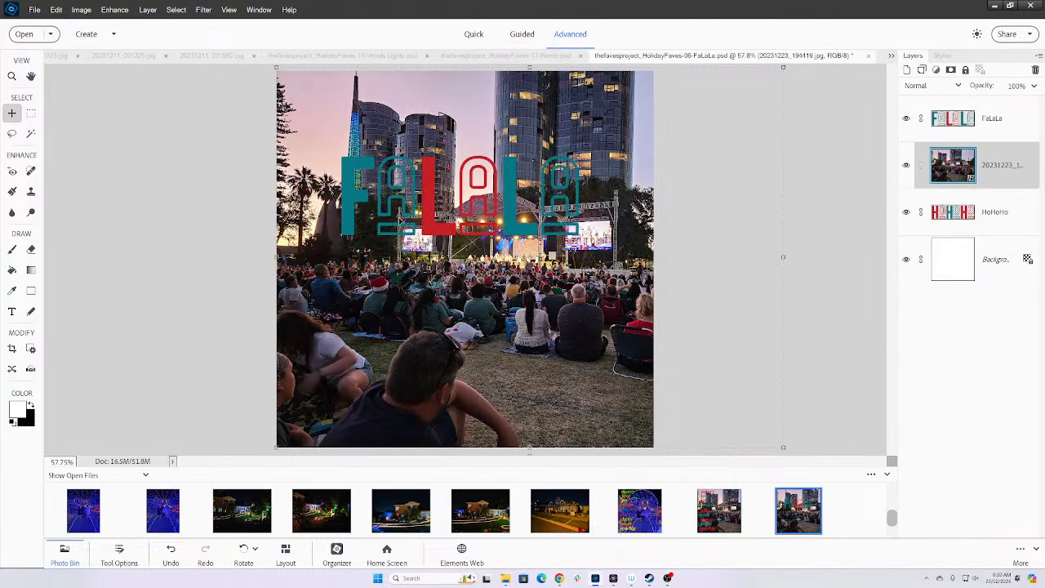
left_click_drag(939, 168, 916, 236)
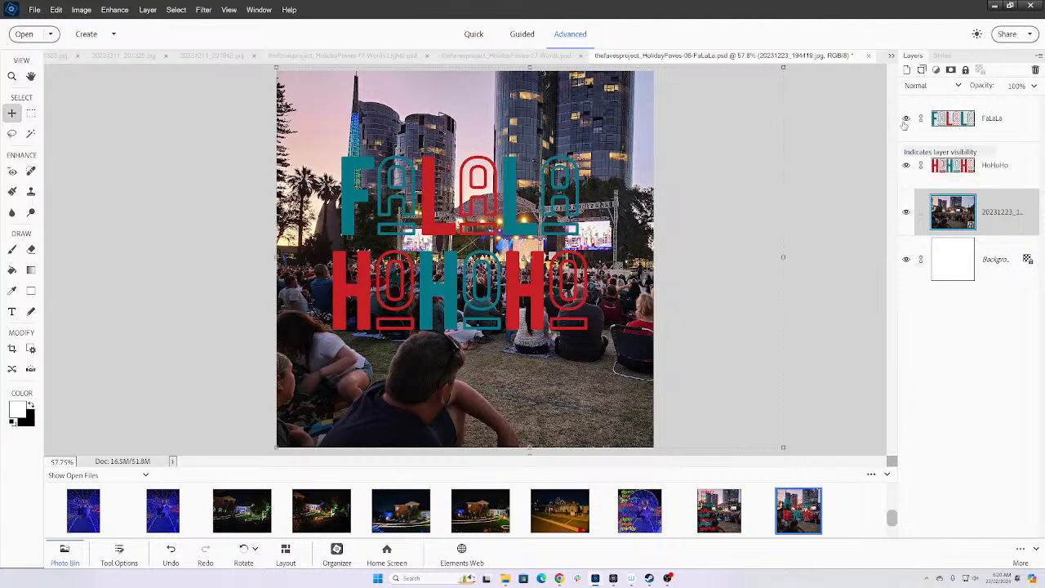
- Close the FaLaLa document without saving its changes, and close the concert Words page
left_click(868, 55)
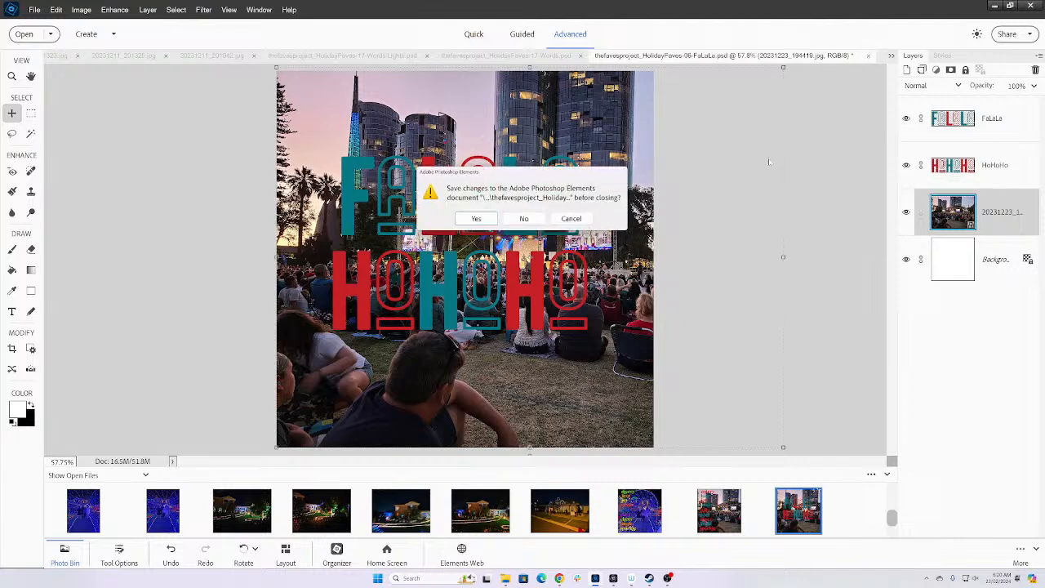
left_click(524, 221)
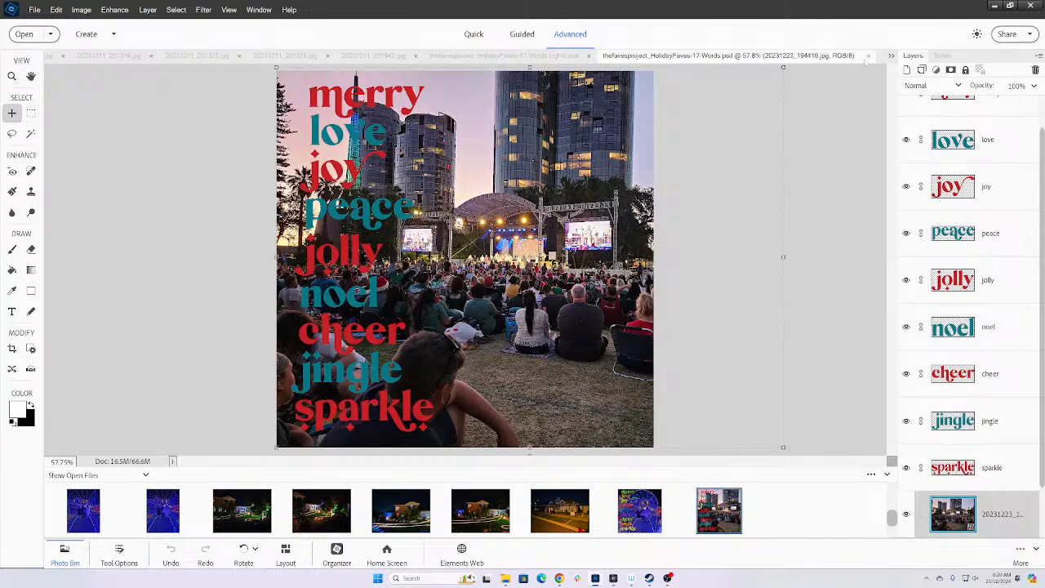
left_click(868, 56)
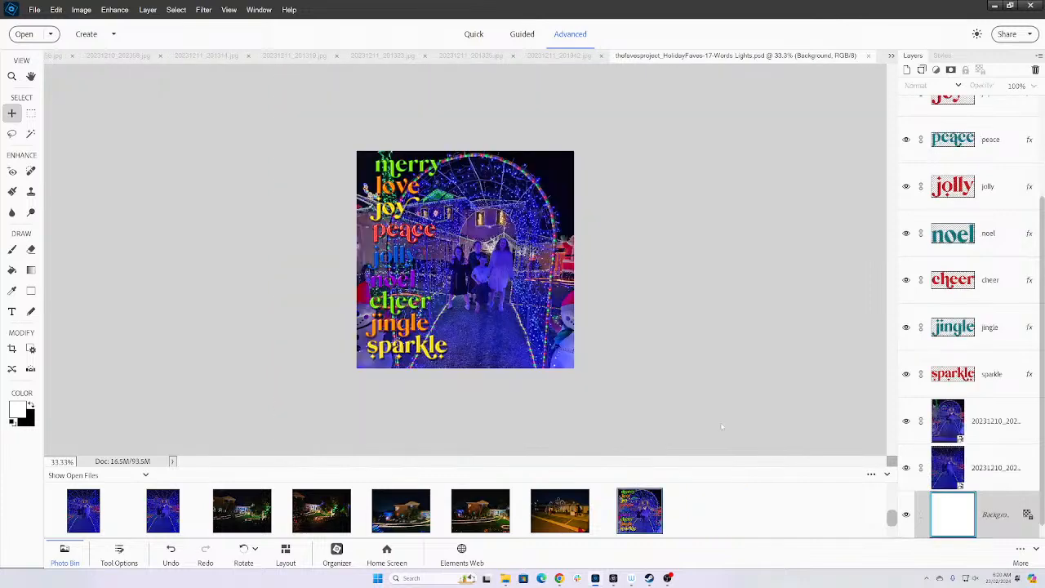
- Save a JPEG copy of the Words Lights page in the 2023 Christmas folder at quality 12, Maximum, with the Baseline ("Standard") format
left_click(35, 10)
left_click(115, 135)
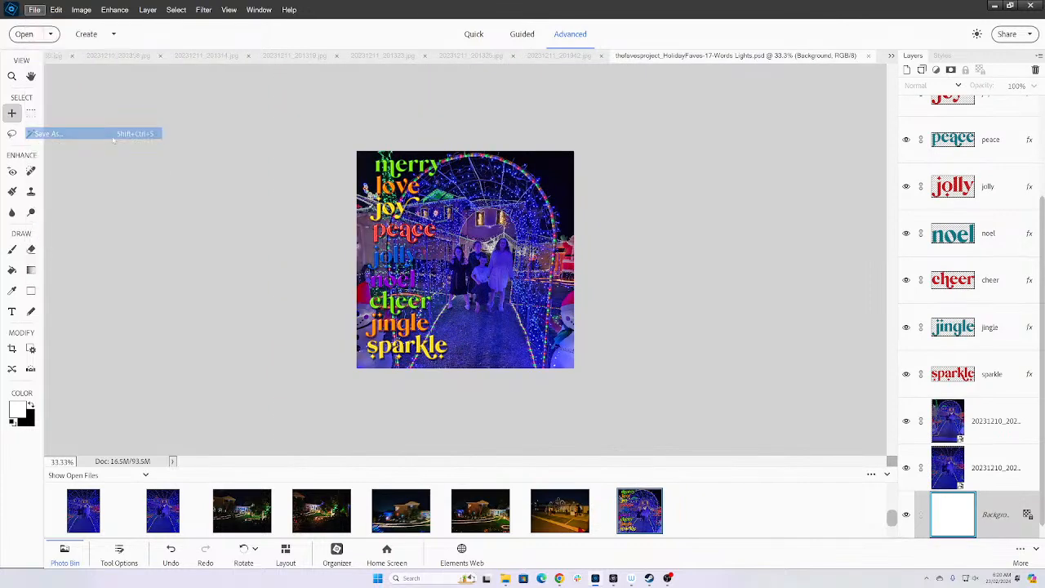
left_click(234, 259)
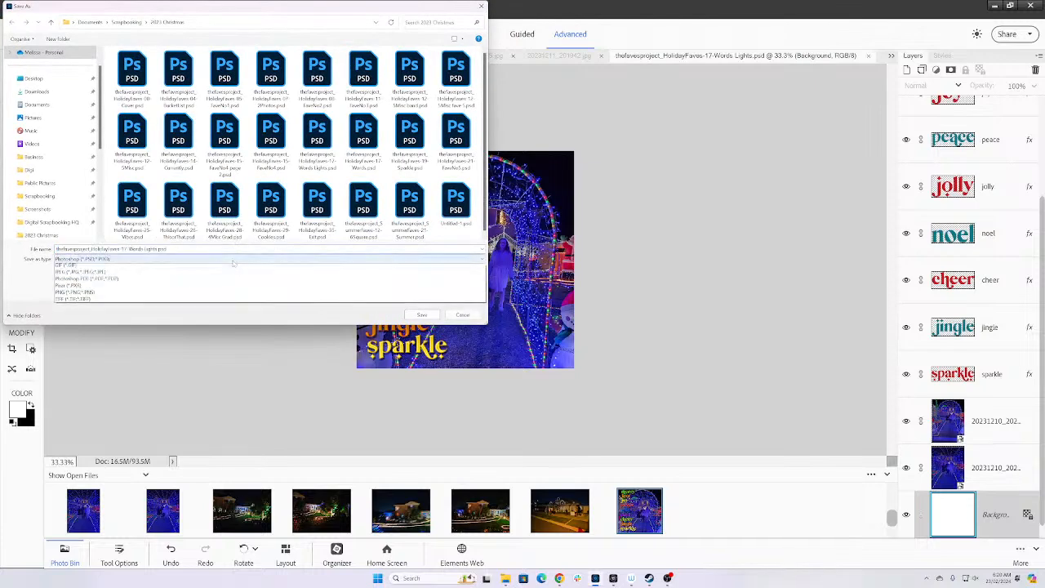
left_click(206, 301)
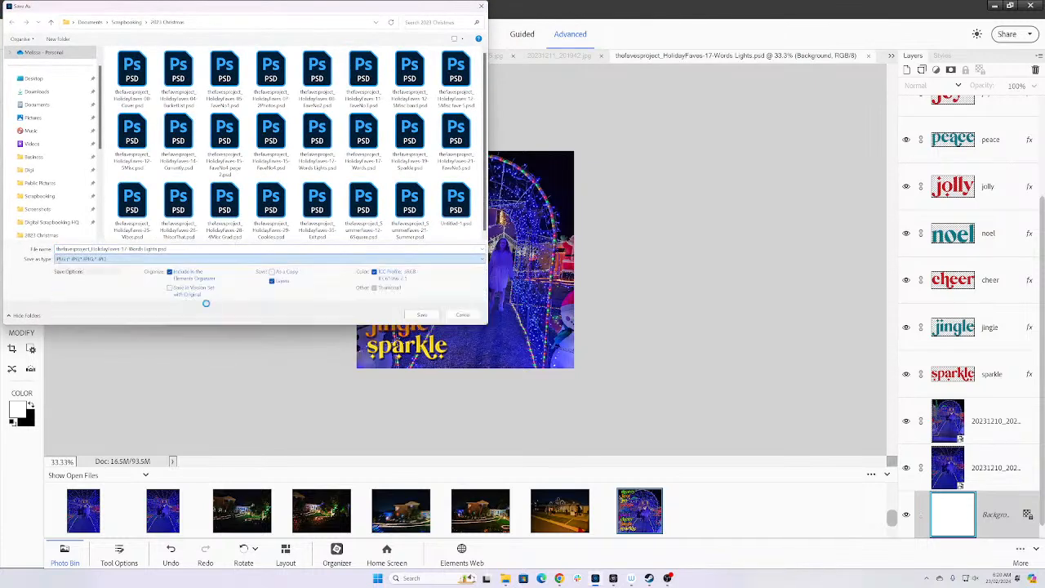
left_click(422, 314)
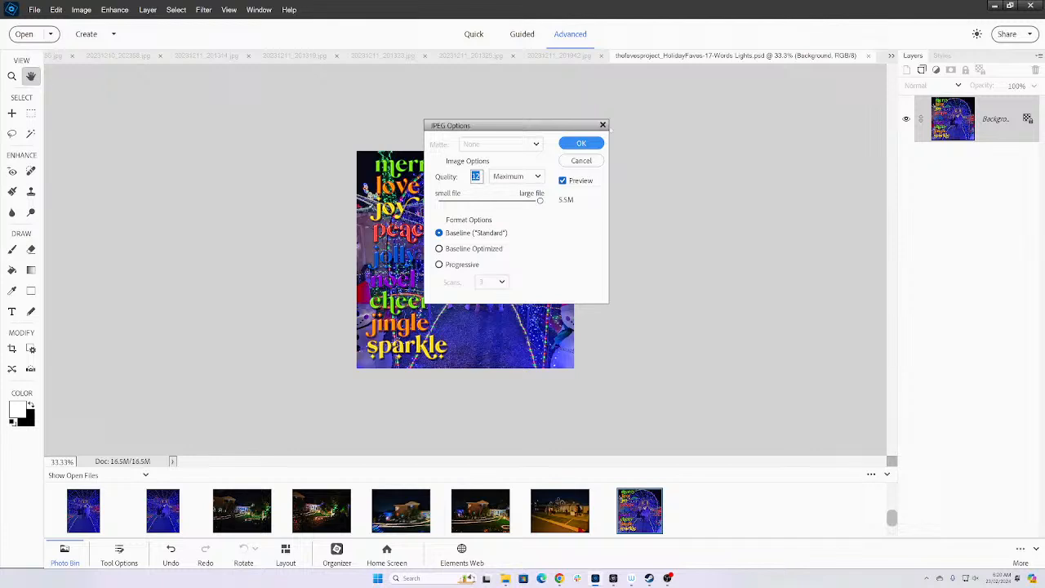
left_click(580, 143)
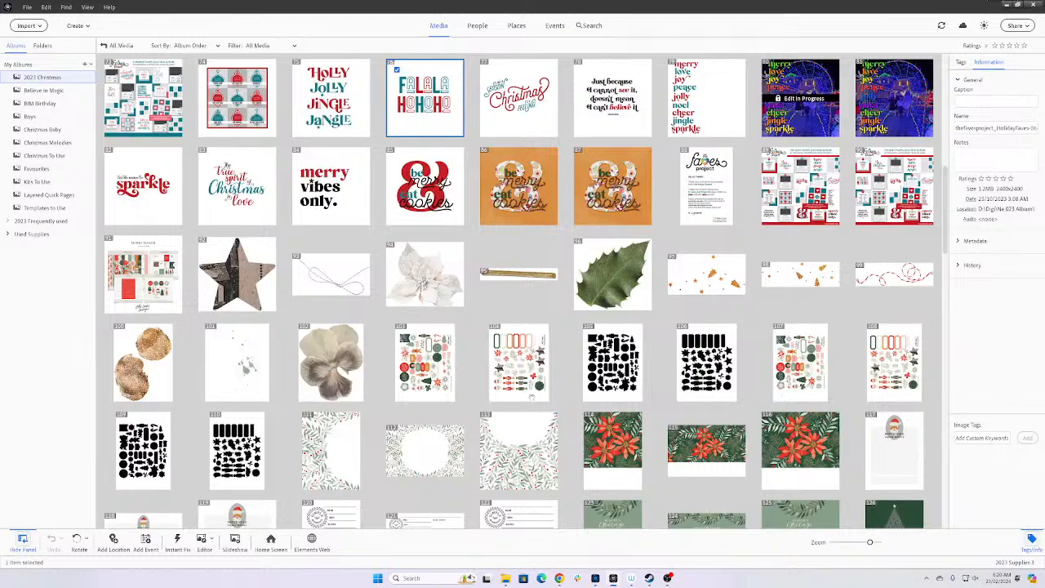
- Find the four-photo template thefavesproject_HolidayFaves-28-4Misc in the Organizer's 2023 Christmas album and open it in the editor
scroll(532, 397, "up", 6)
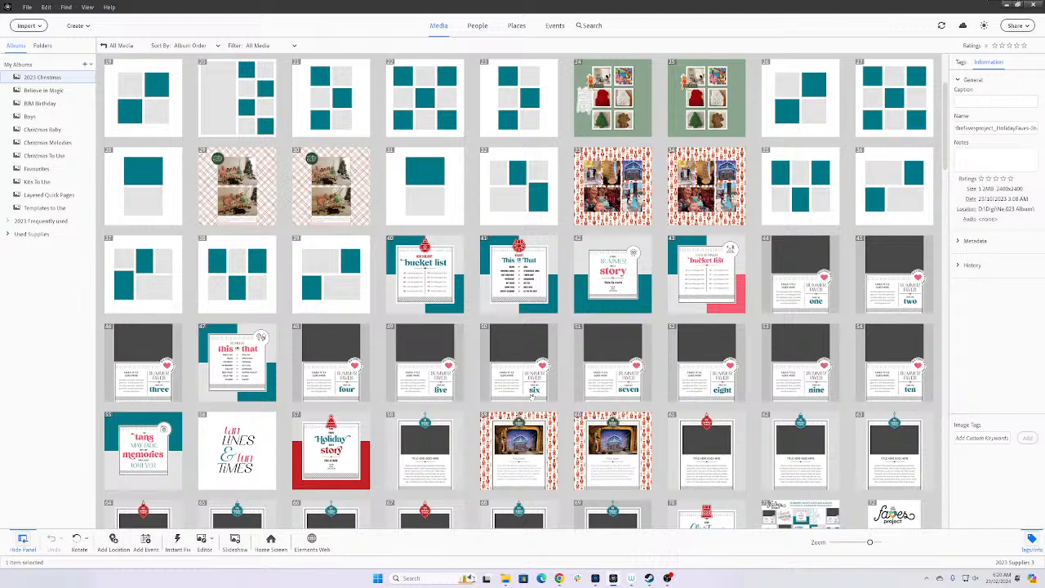
left_click(308, 292)
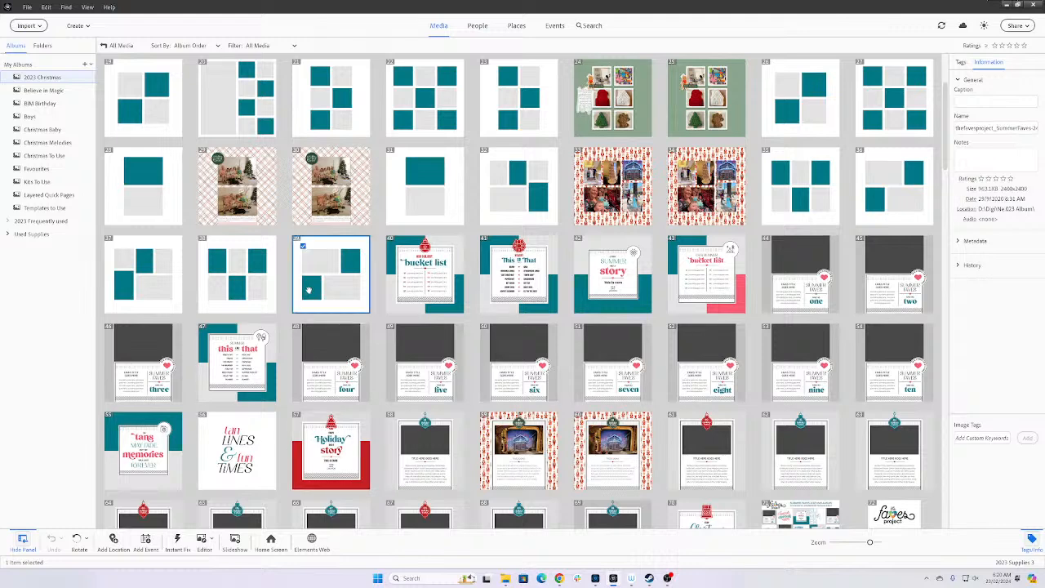
left_click(874, 196)
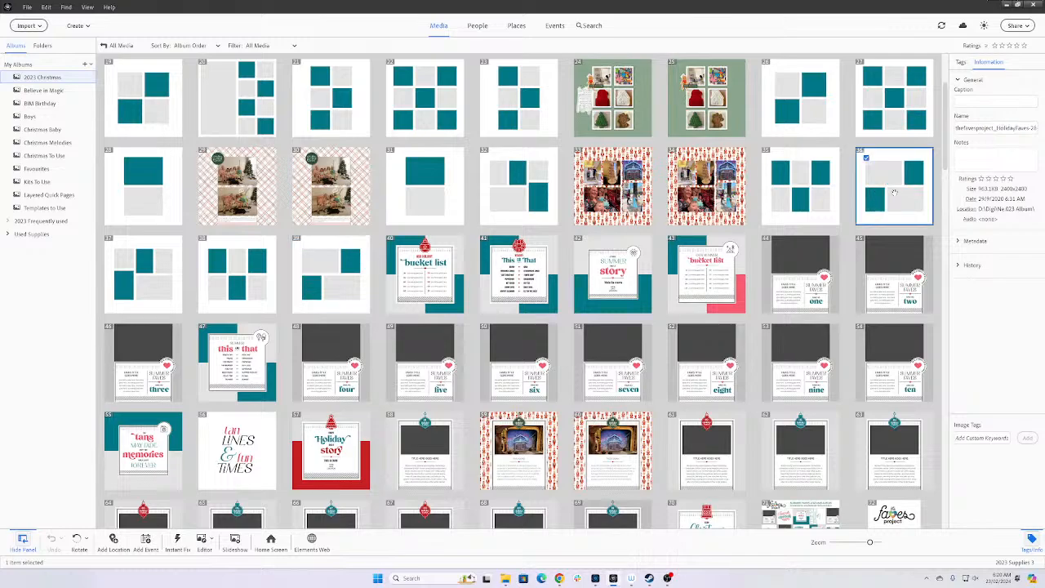
key("ctrl+i")
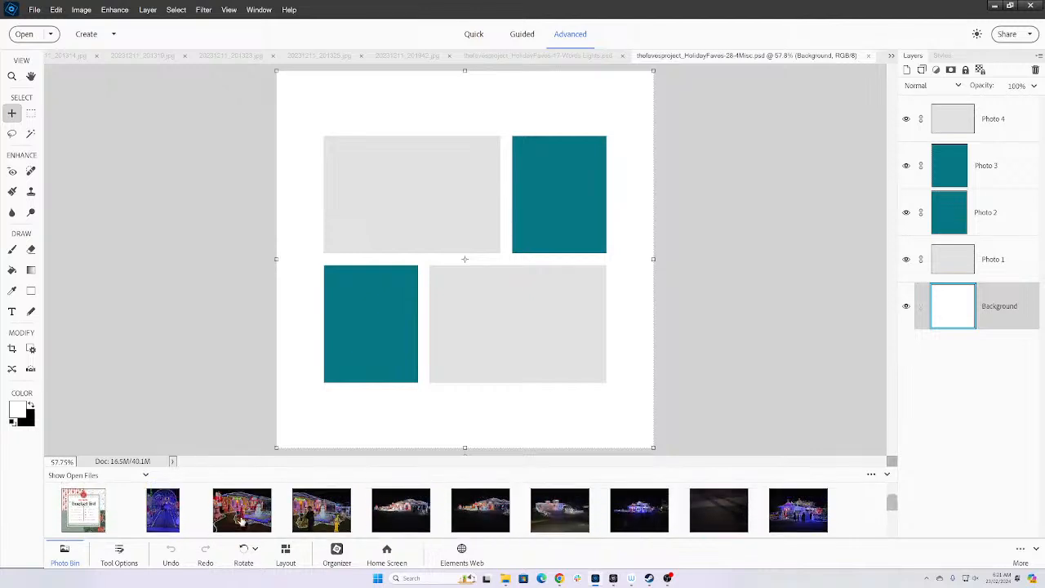
- Add photo 20231210_200620.jpg above the Photo 1 placeholder and clip it to that frame, checking photo 20231210_200714.jpg on its own
left_click_drag(241, 521, 389, 226)
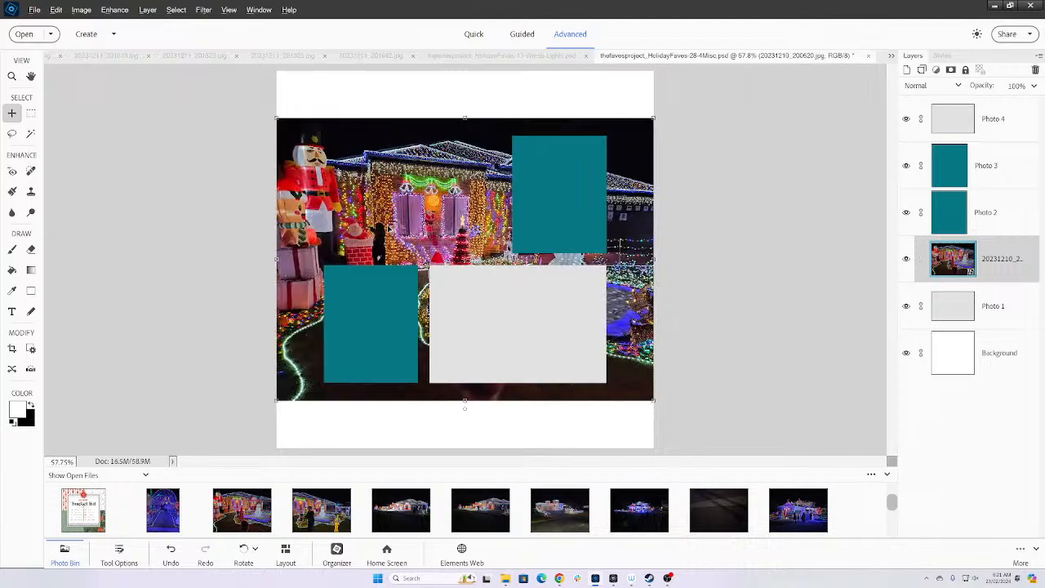
left_click(399, 523)
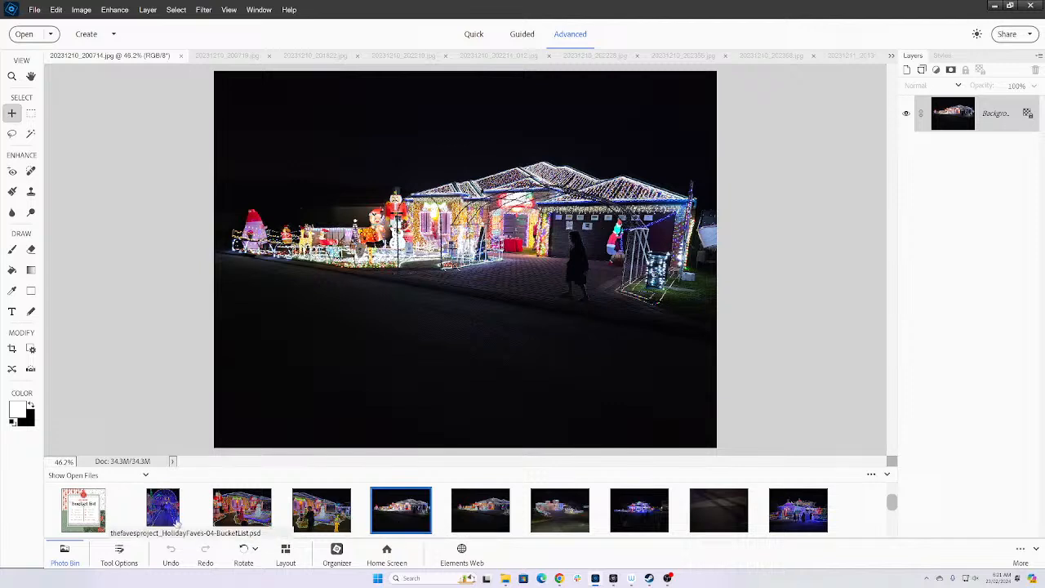
scroll(178, 524, "down", 1)
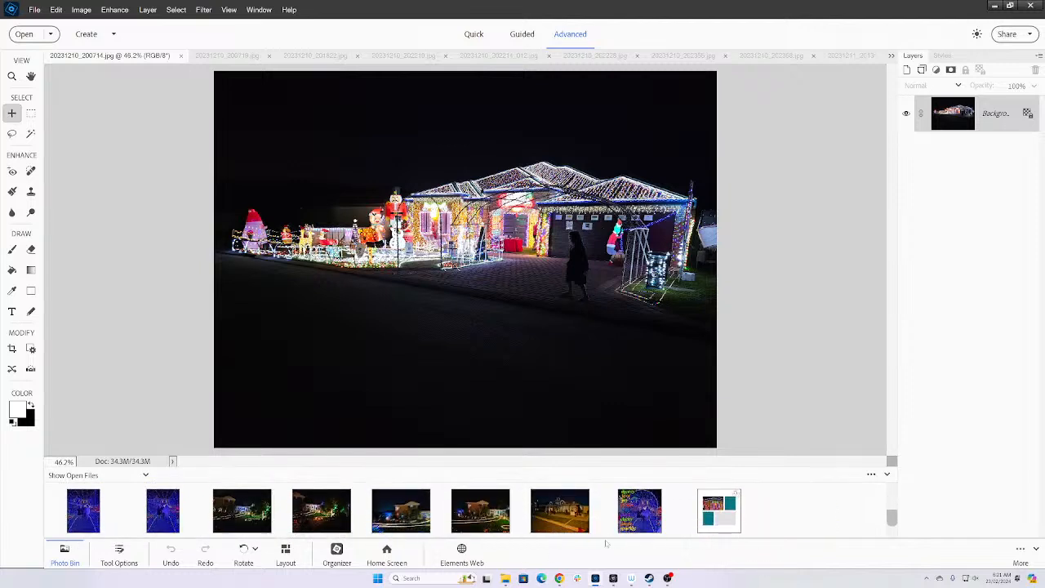
left_click(695, 513)
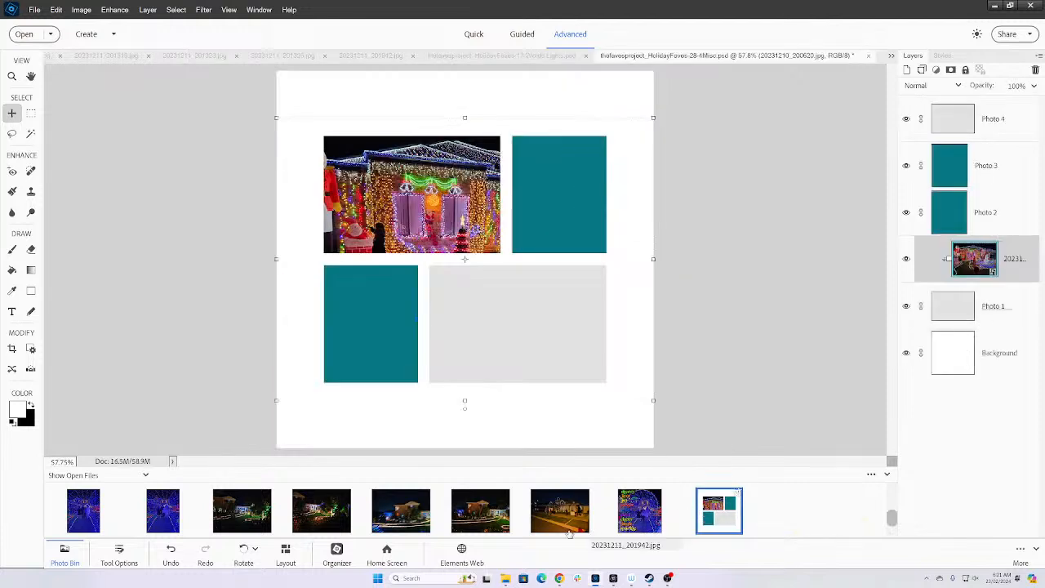
- Add photos 20231211_201942.jpg and 20231210_200714.jpg to the four-photo template page as new top layers
left_click_drag(569, 532, 544, 404)
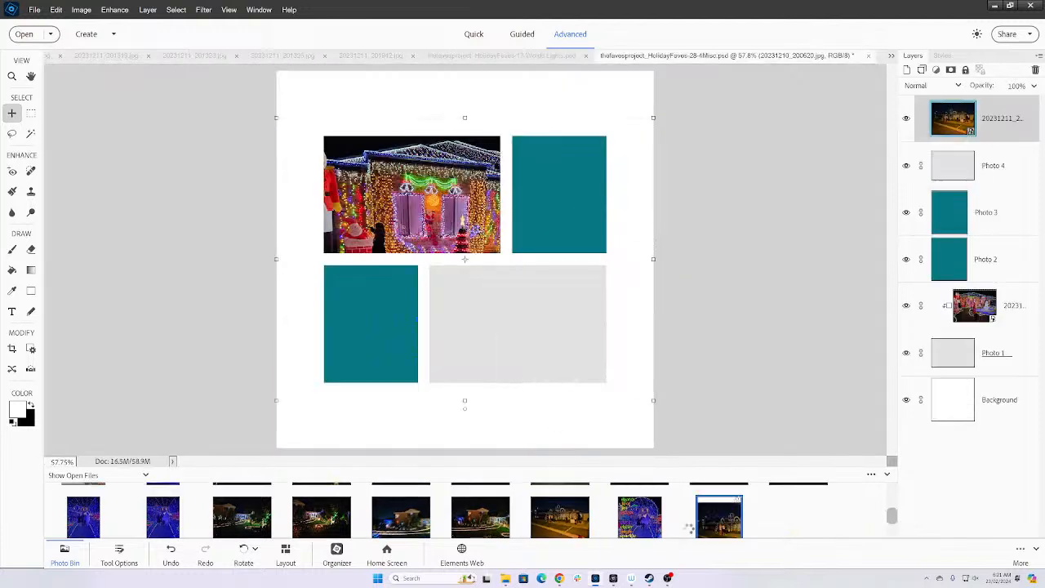
scroll(663, 527, "up", 1)
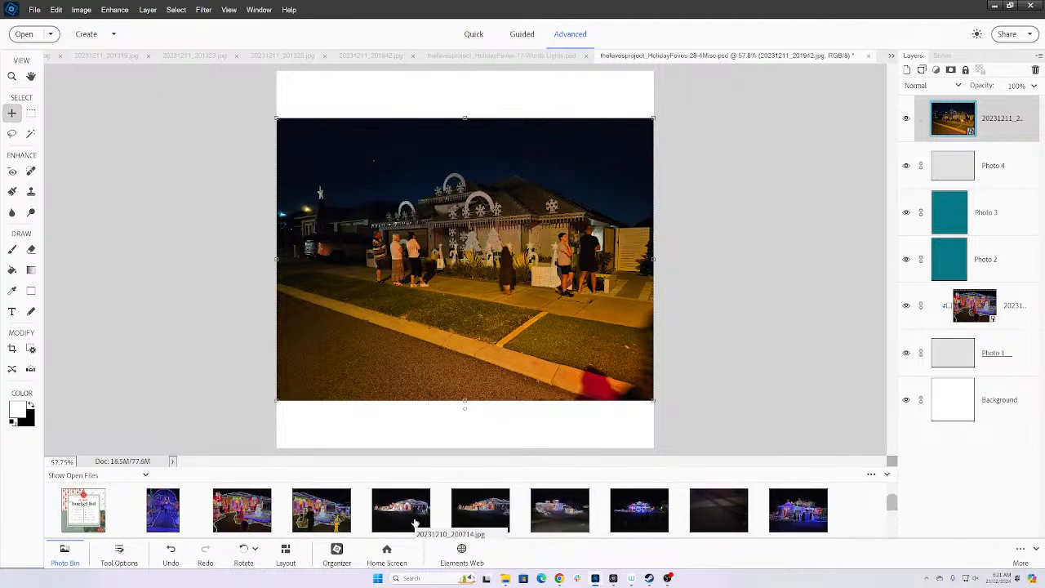
left_click_drag(415, 523, 490, 351)
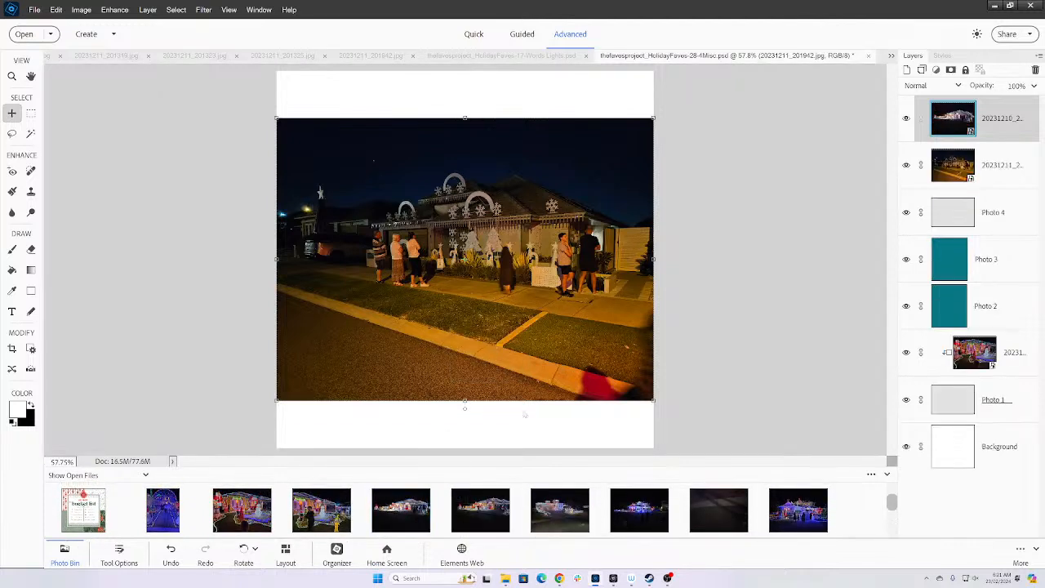
- View photos 20231210_201822.jpg, 20231210_202210.jpg and 20231210_202228.jpg on their own to compare them, and return to the template page
double_click(556, 513)
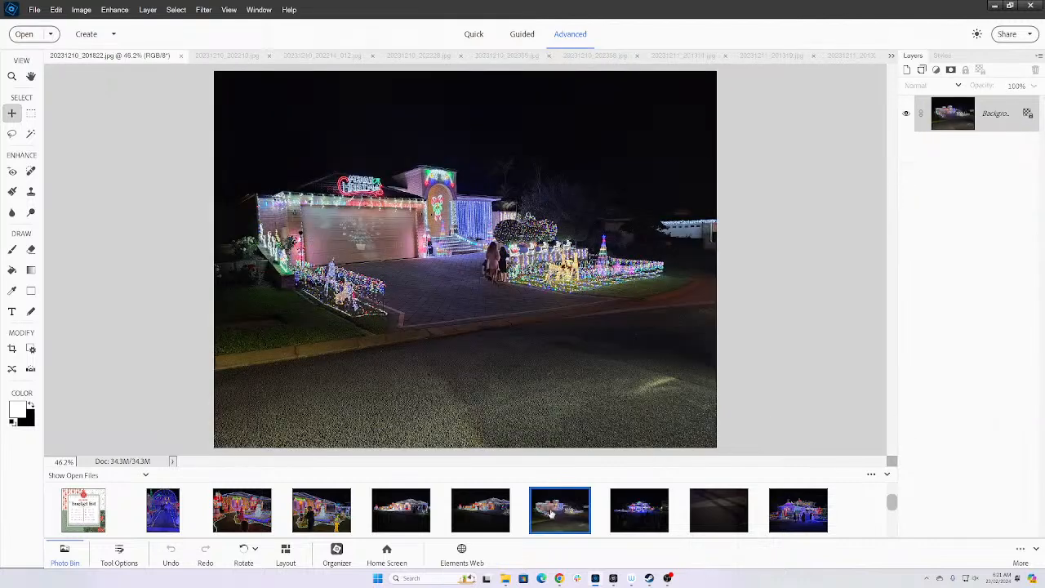
left_click(640, 521)
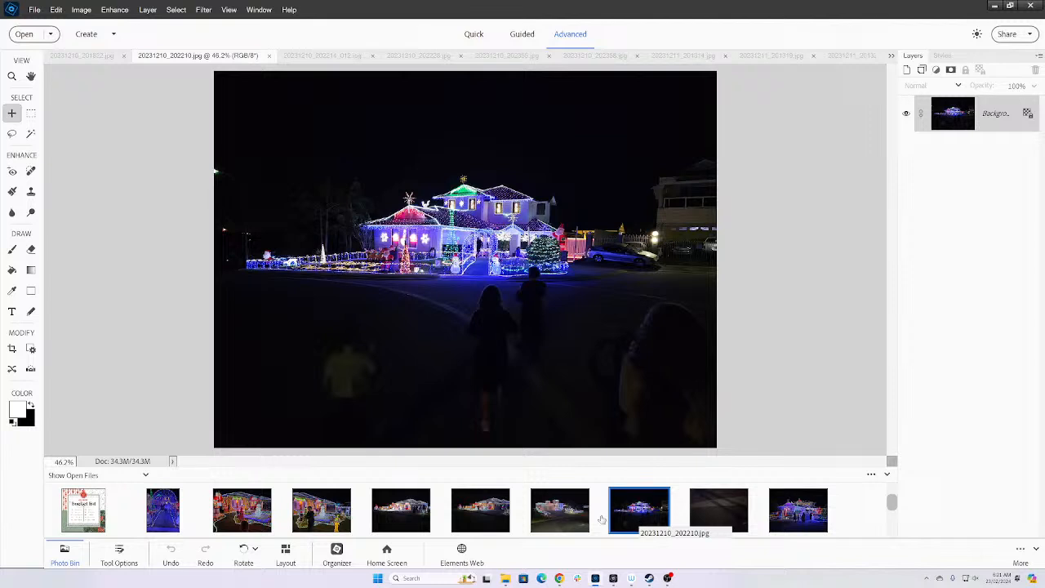
left_click(793, 525)
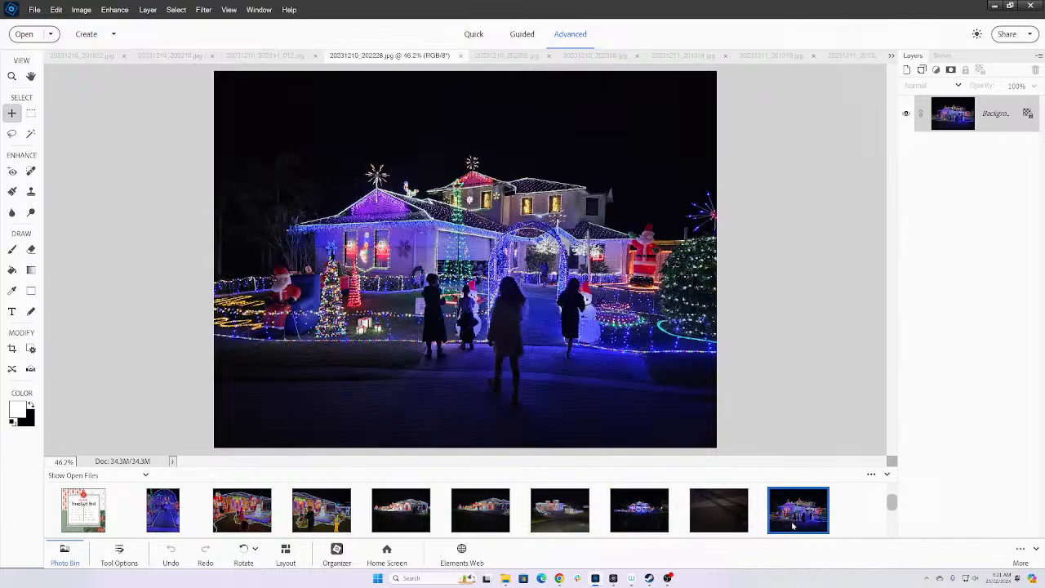
left_click(633, 522)
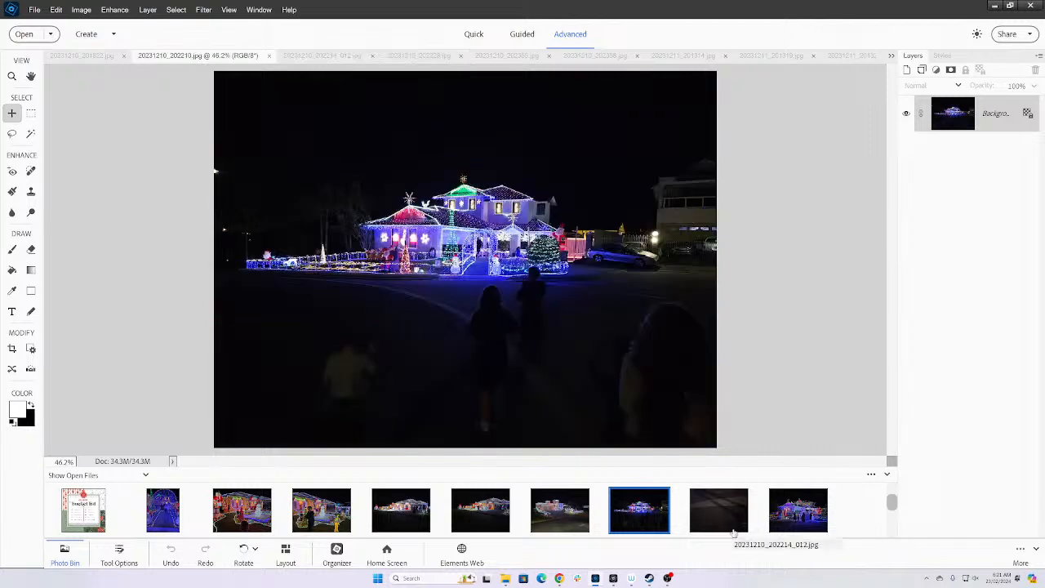
scroll(833, 521, "down", 1)
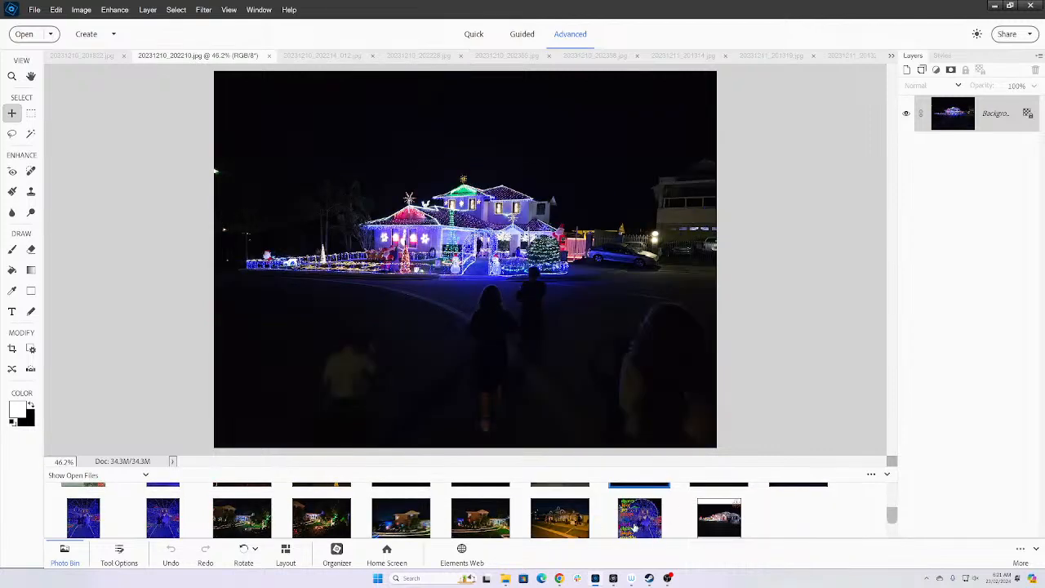
left_click(710, 523)
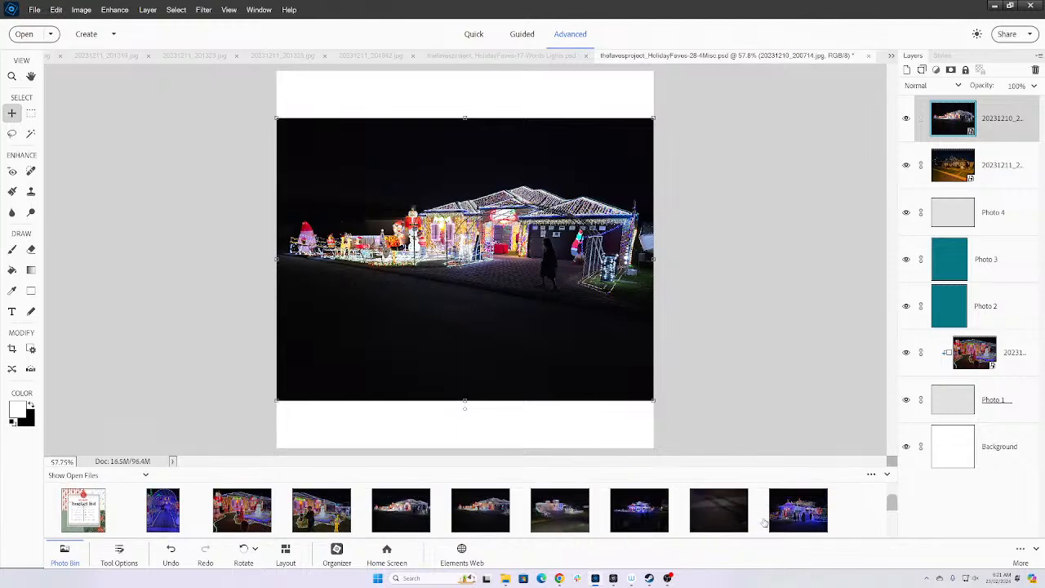
- Add photos 20231210_202228.jpg and 20231210_201822.jpg to the template page, checking 20231210_201822.jpg on its own before adding it
left_click_drag(775, 522, 432, 343)
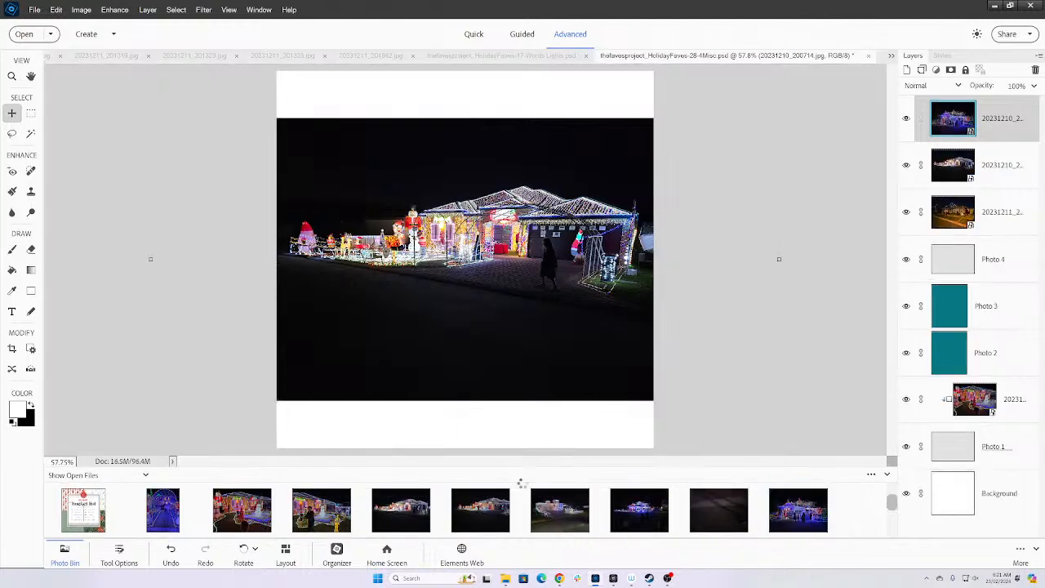
left_click(561, 508)
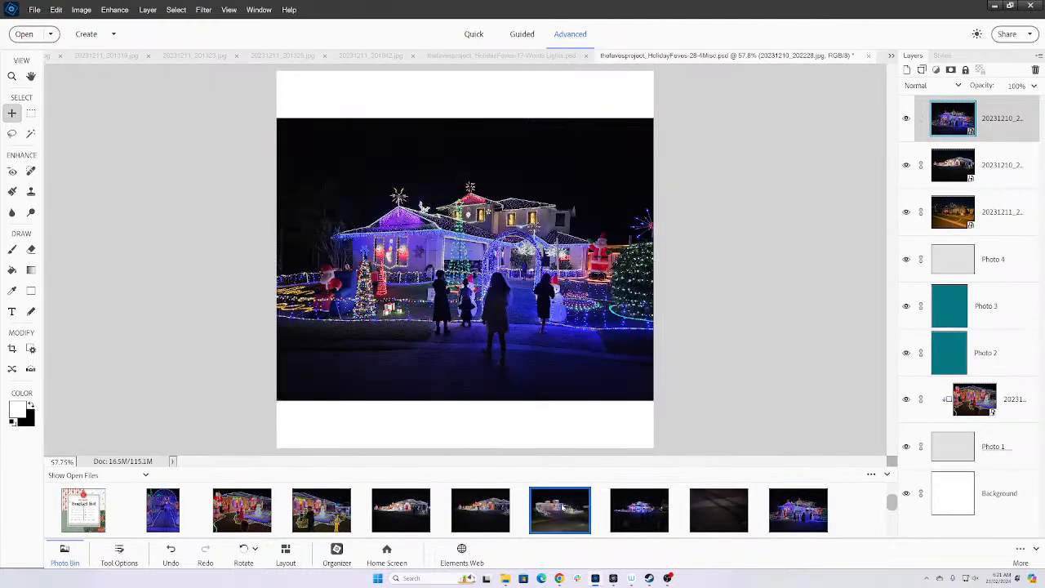
scroll(758, 504, "down", 1)
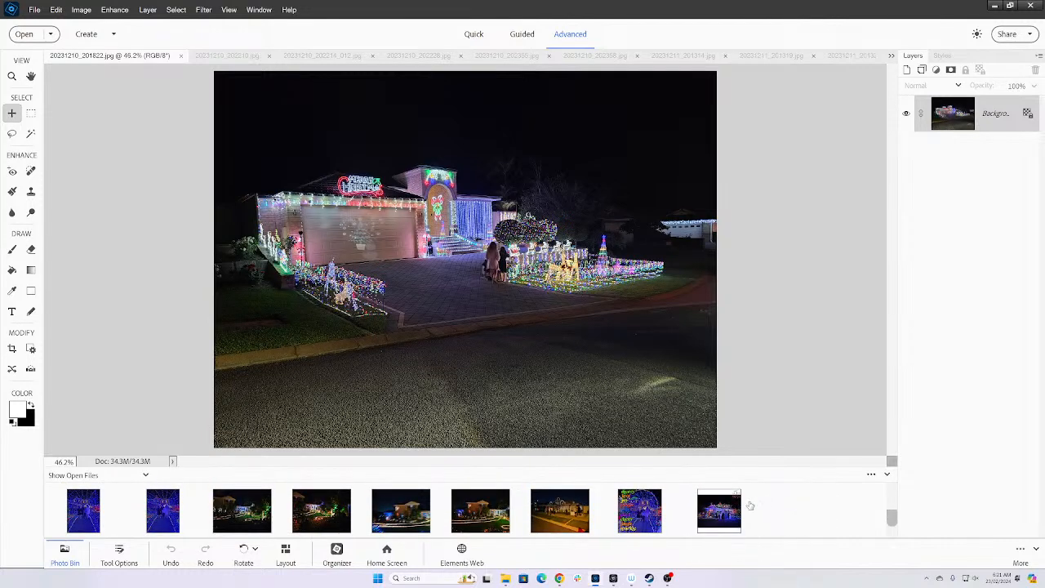
left_click(729, 510)
scroll(597, 491, "up", 1)
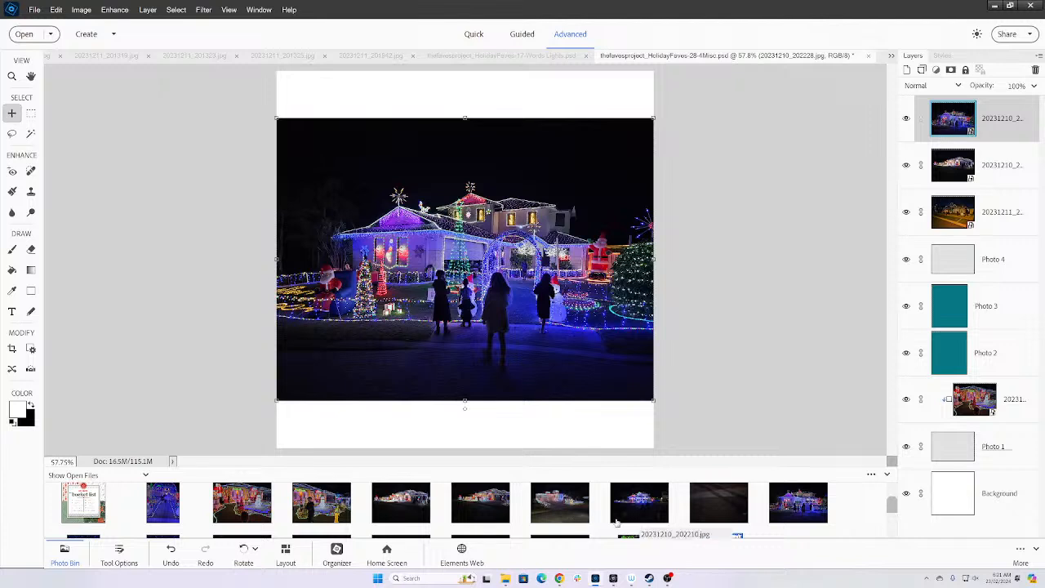
left_click_drag(555, 516, 468, 351)
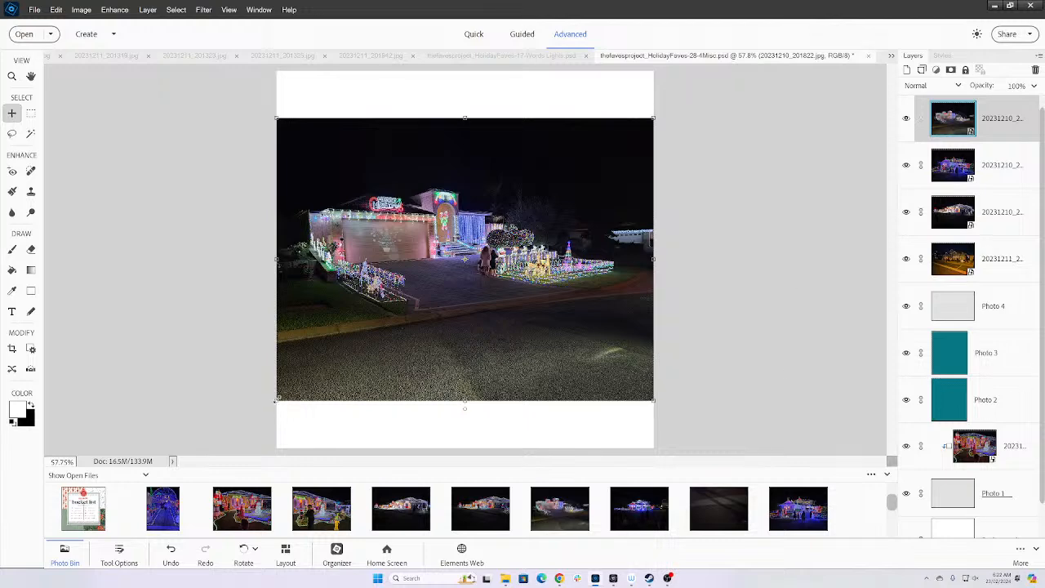
- Scale photo 20231210_201822.jpg down to about 48%, keeping it at the upper-right corner of its original area
left_click_drag(275, 400, 513, 223)
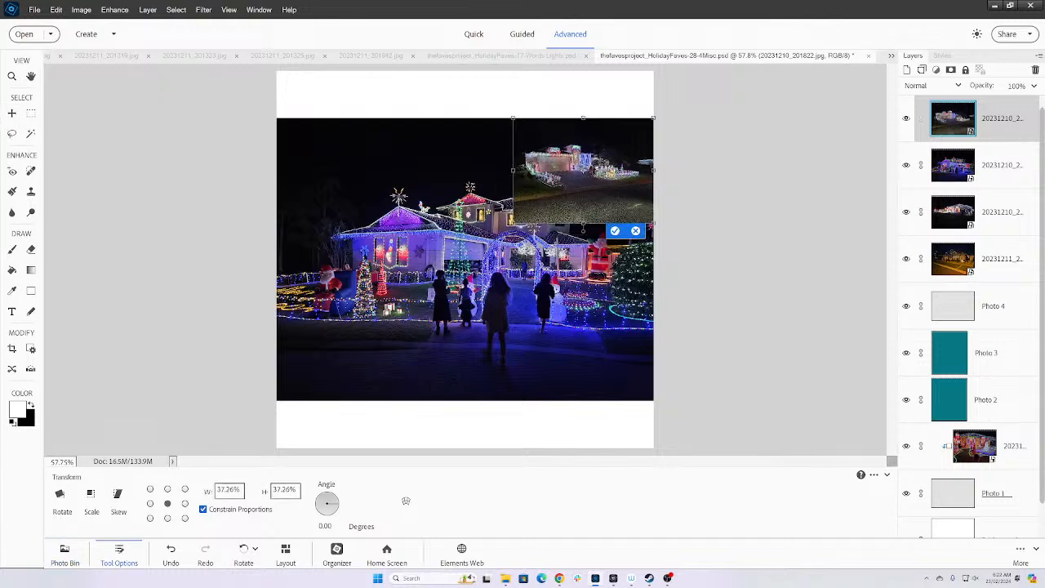
key("Escape")
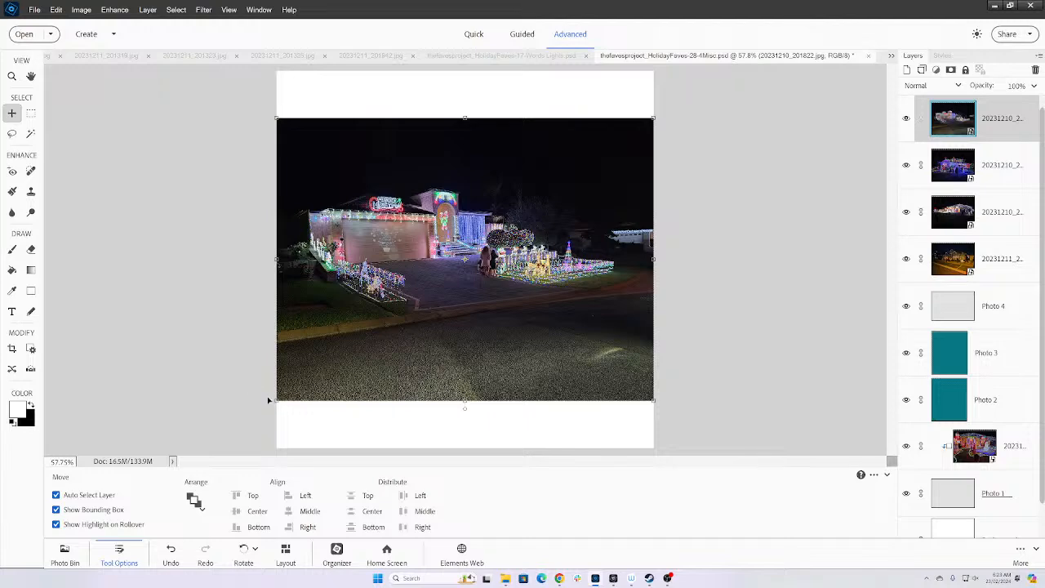
left_click_drag(274, 402, 473, 254)
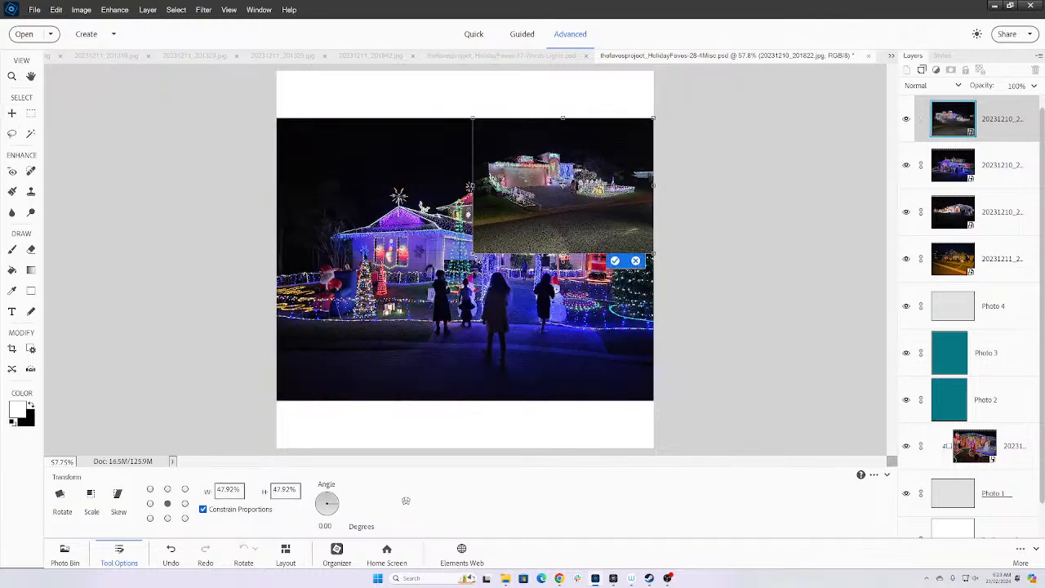
key("Return")
- Shrink photo 20231210_202228.jpg toward its lower-left corner and photo 20231210_200714.jpg toward its lower-right corner, each to less than half size
left_click(560, 369)
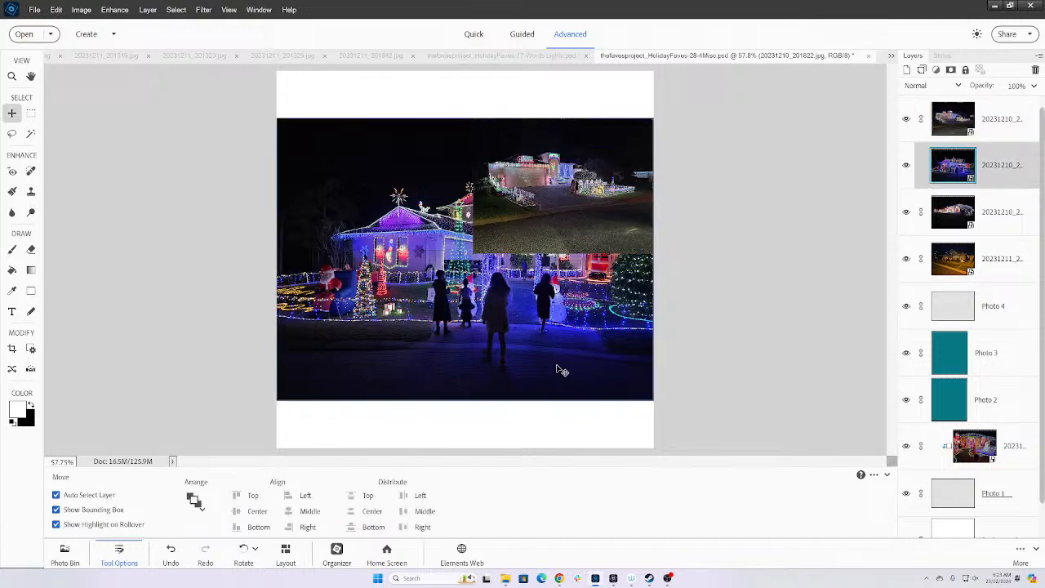
left_click_drag(653, 117, 474, 303)
key("Return")
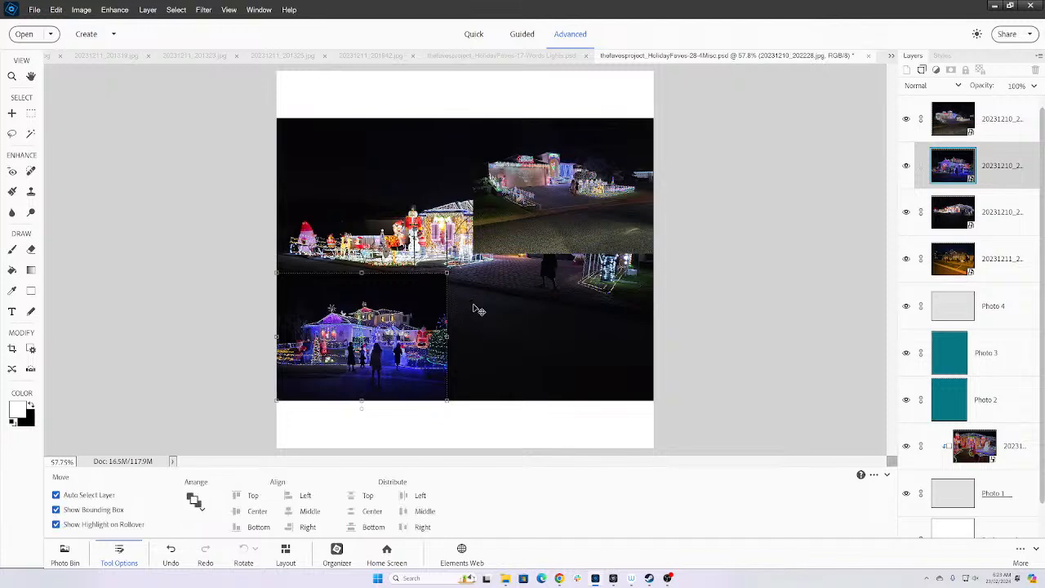
left_click(479, 309)
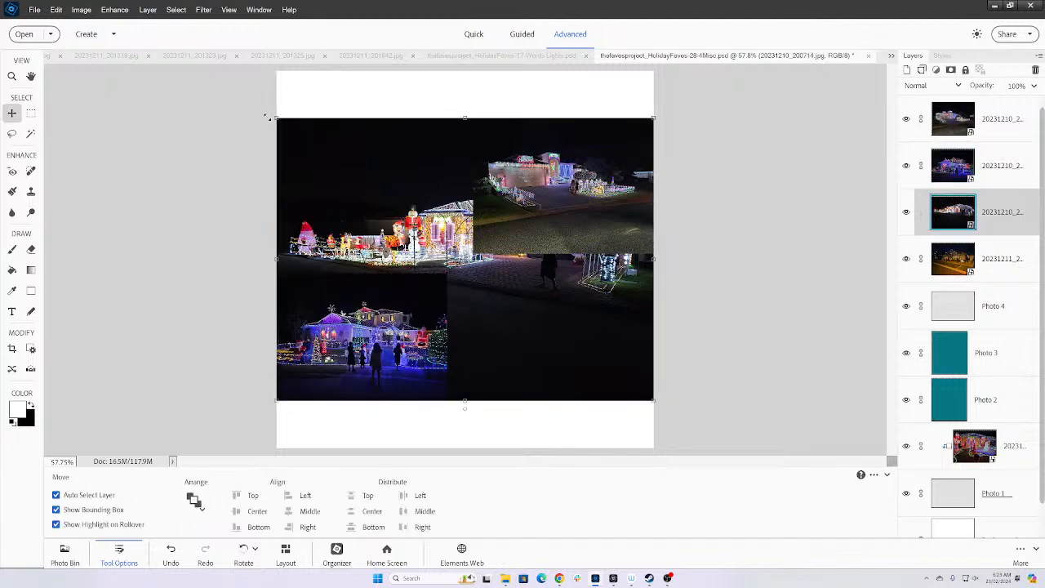
left_click_drag(273, 117, 488, 276)
key("Return")
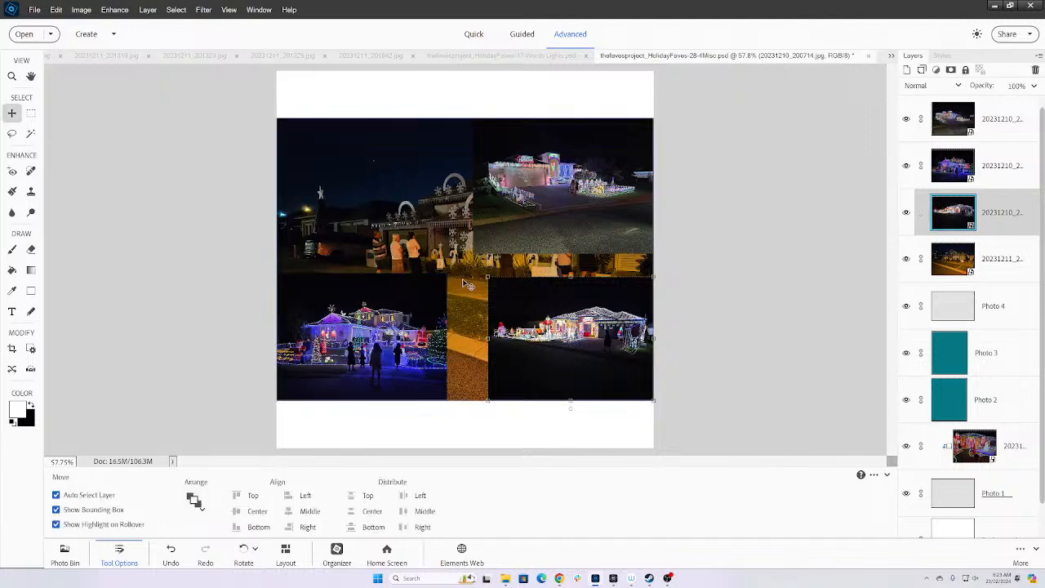
- Scale photo 20231211_201942.jpg down to about 43% and move it over the Photo 4 placeholder
left_click(66, 555)
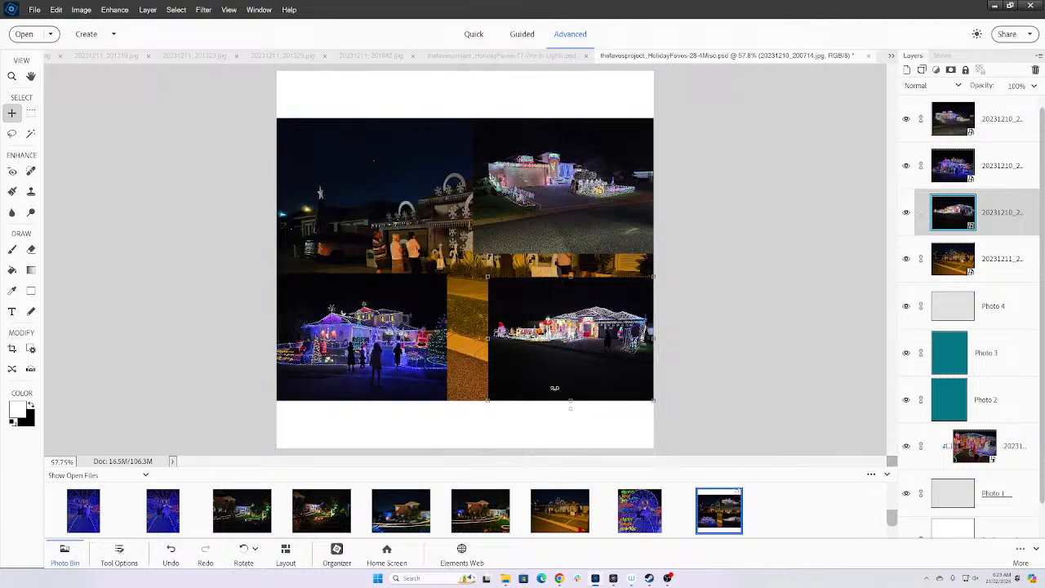
left_click(350, 250)
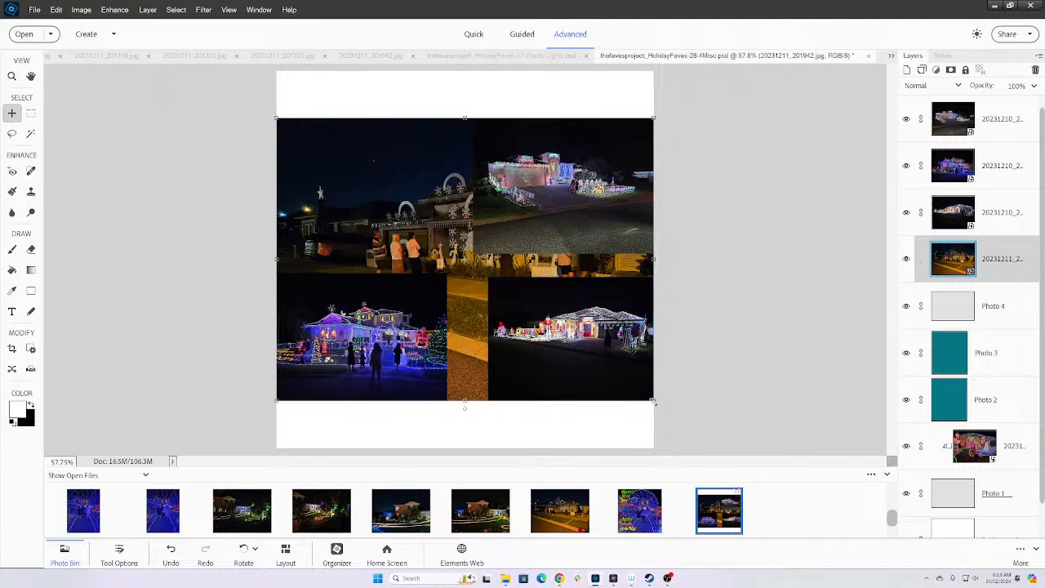
left_click_drag(653, 401, 411, 274)
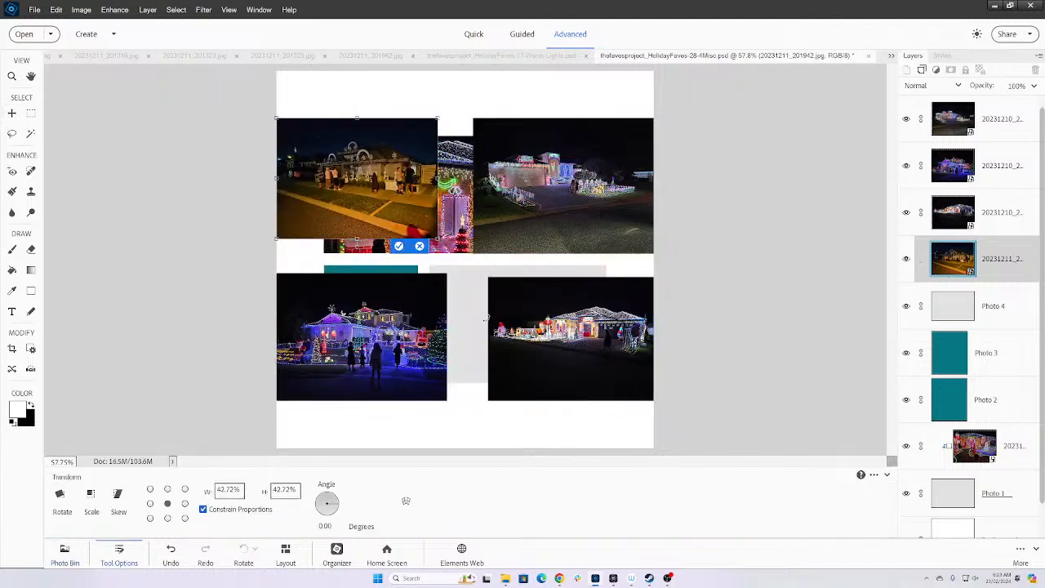
key("Return")
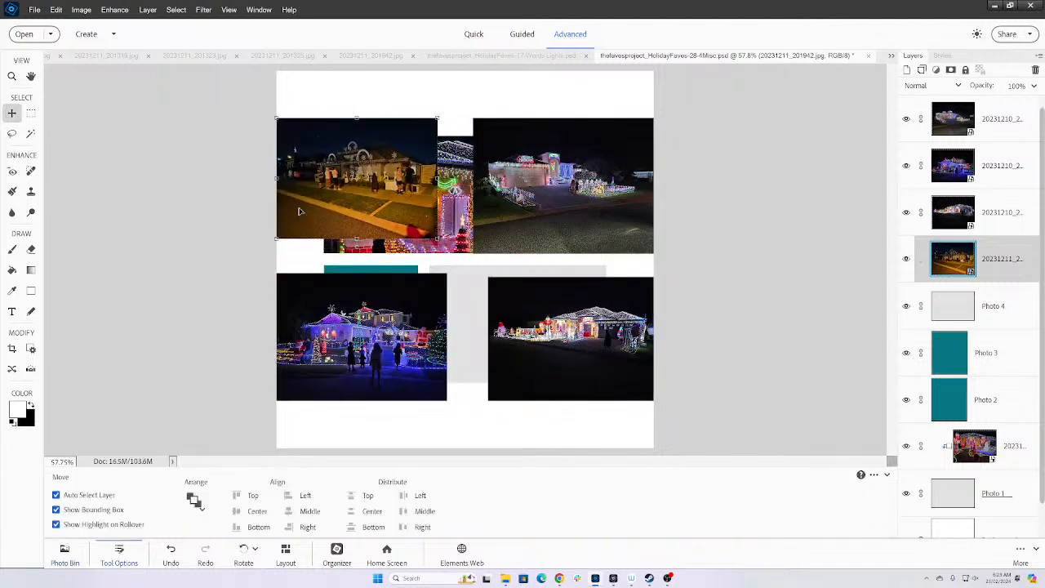
left_click_drag(303, 205, 452, 346)
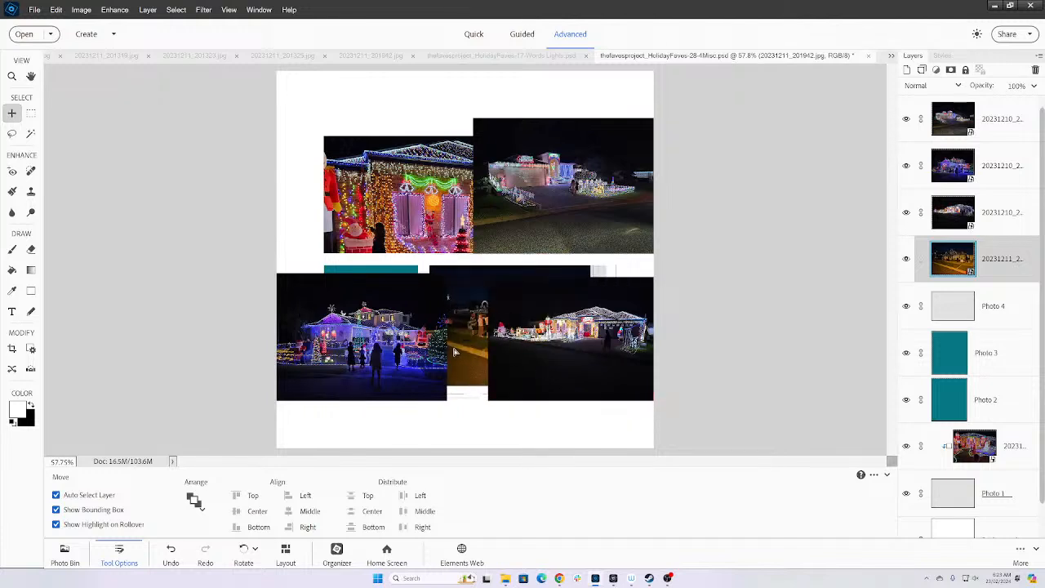
- Move photo 20231210_201822.jpg clear of the Photo 1 frame, and scale photo 20231210_200620.jpg to about 52%, aligned with that frame's upper-right corner
left_click_drag(523, 205, 582, 198)
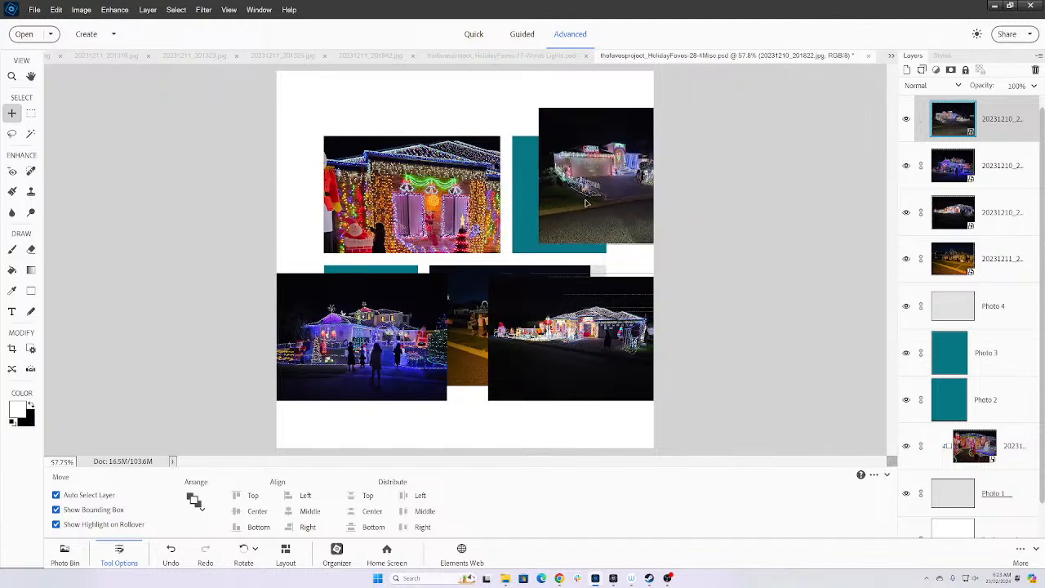
left_click(459, 214)
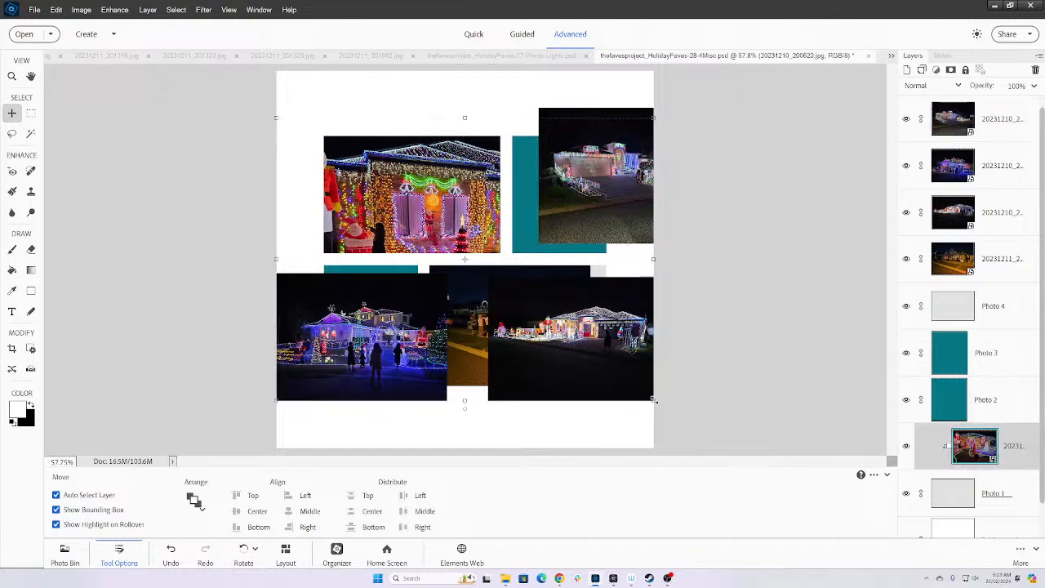
left_click_drag(653, 400, 496, 281)
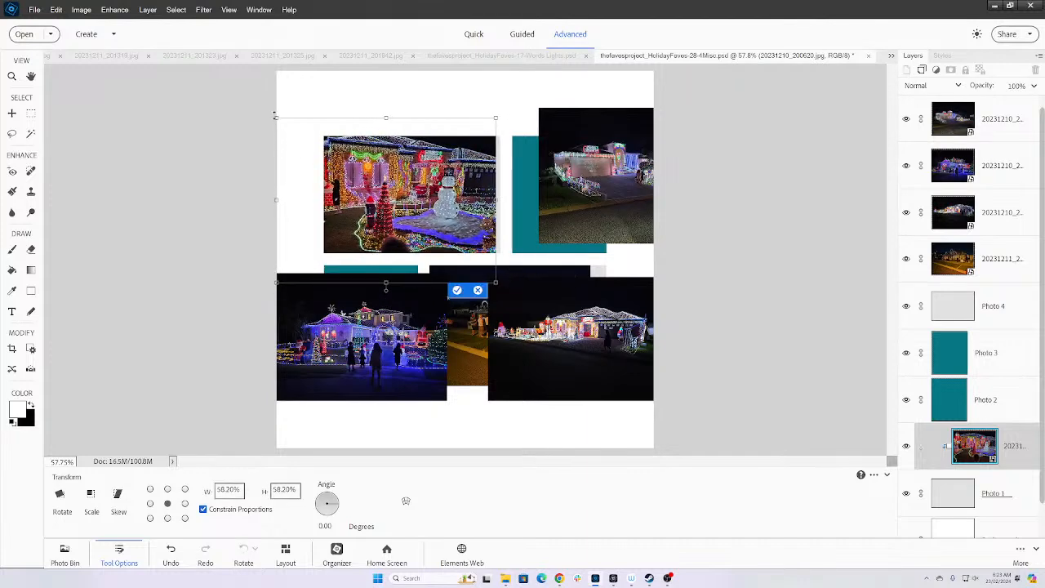
left_click_drag(275, 116, 300, 133)
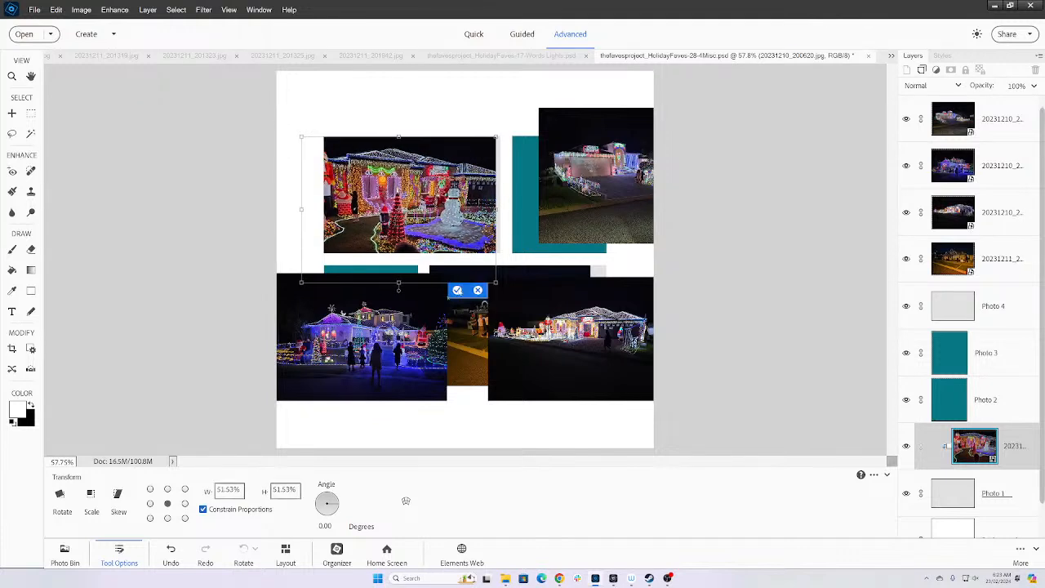
left_click(457, 291)
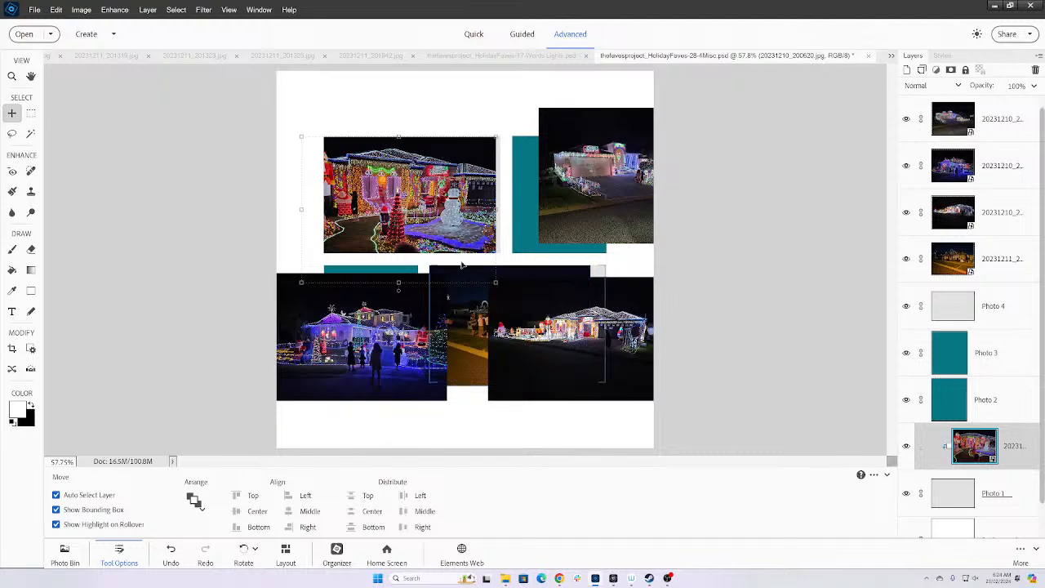
left_click_drag(449, 236, 454, 237)
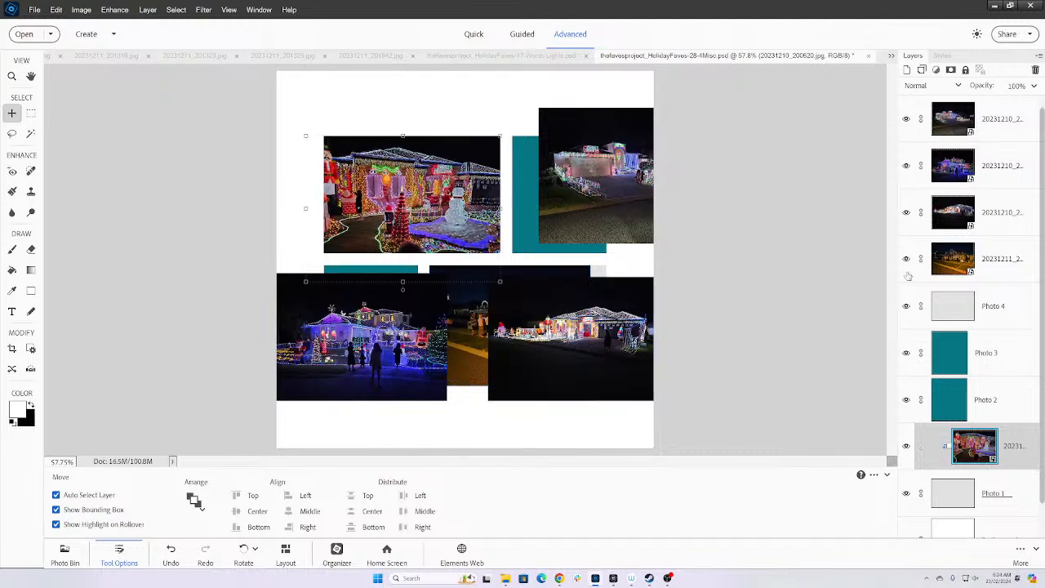
- Widen the Photo 1 placeholder so that it extends to the left edge of the page
left_click(953, 495)
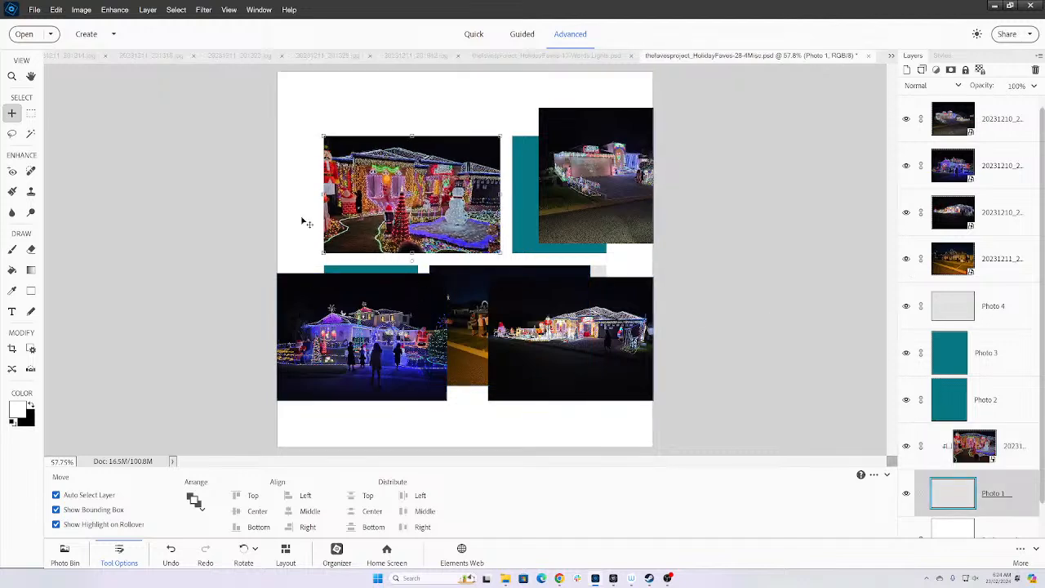
left_click_drag(324, 196, 274, 194)
key("Return")
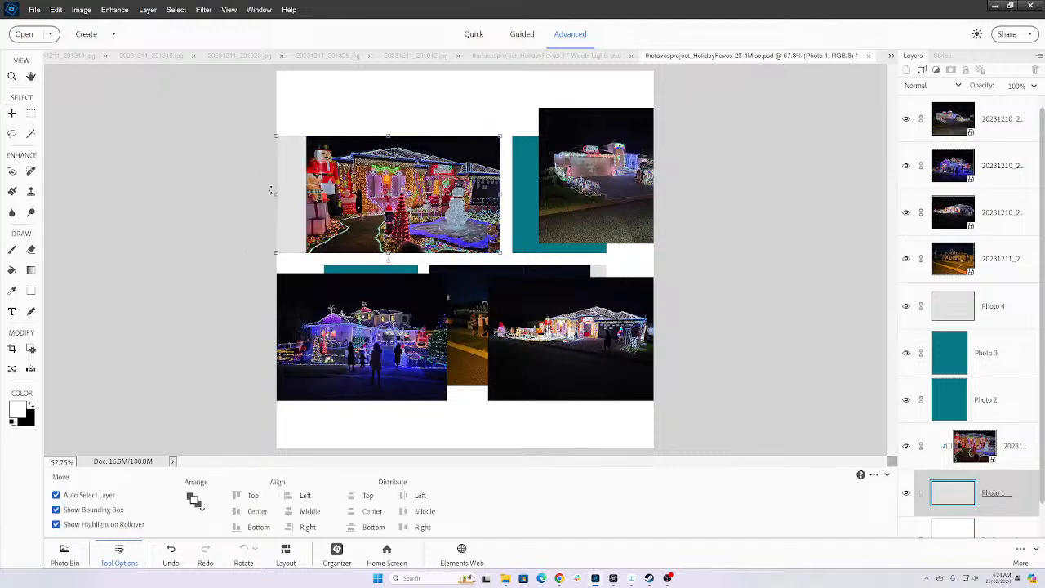
- Enlarge photo 20231210_200620.jpg to about 115% and shift it down so it fills the widened Photo 1 frame
left_click(310, 204)
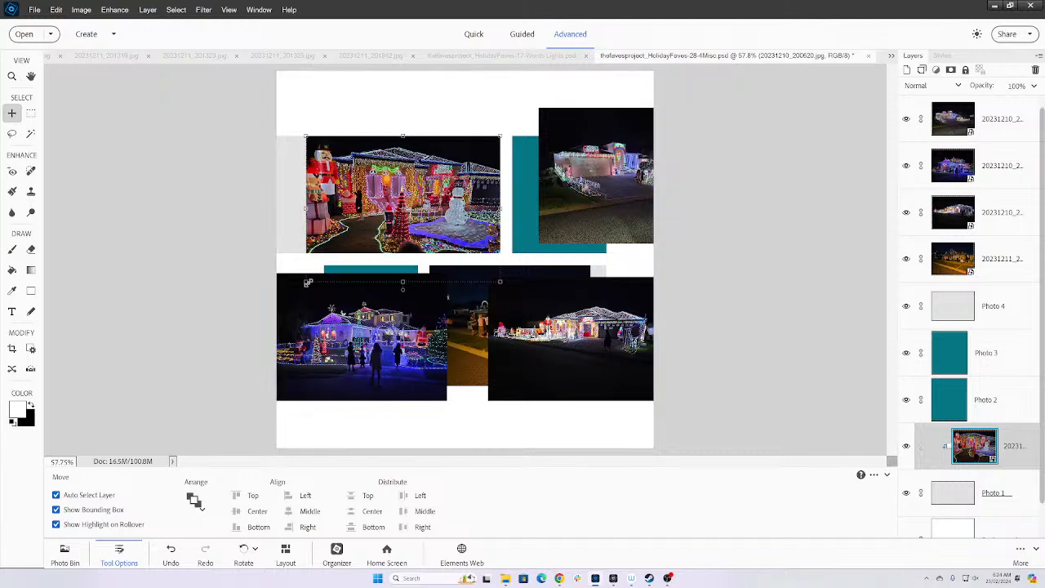
left_click_drag(306, 136, 269, 131)
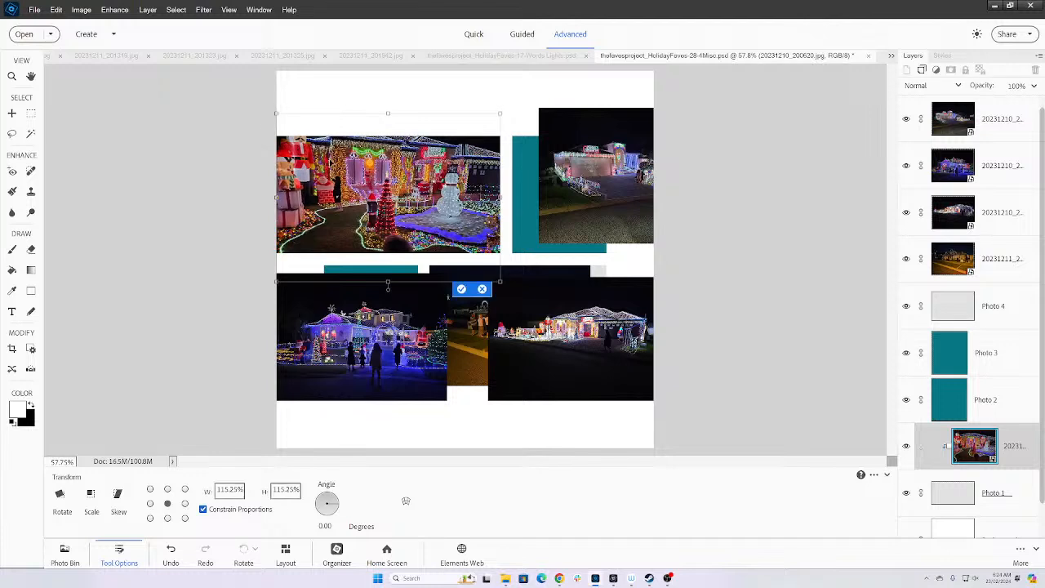
left_click_drag(333, 175, 333, 196)
left_click(461, 310)
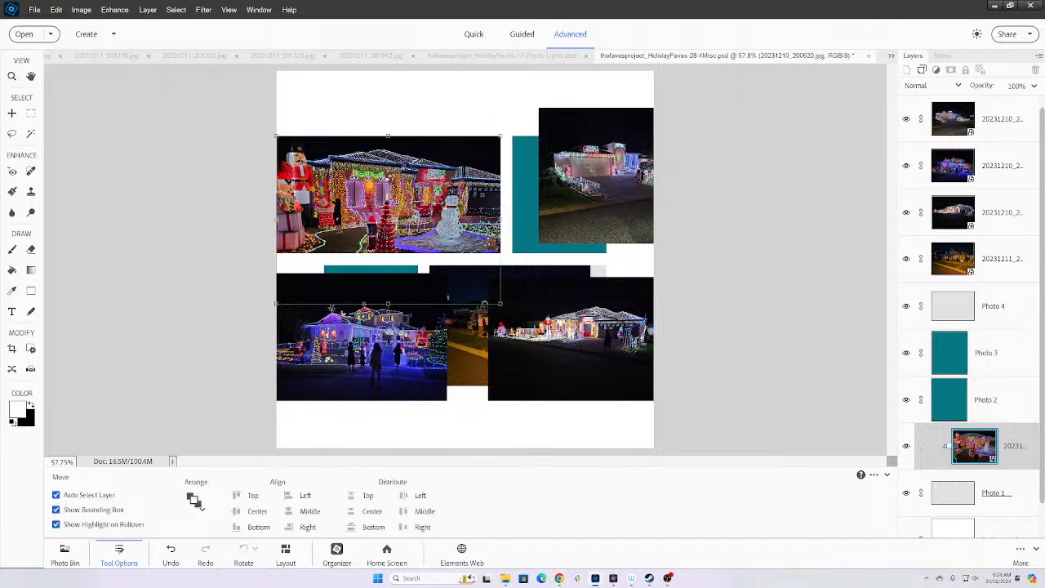
- Widen the Photo 2 mask to about 167% so it extends past the page's right edge
left_click(572, 208)
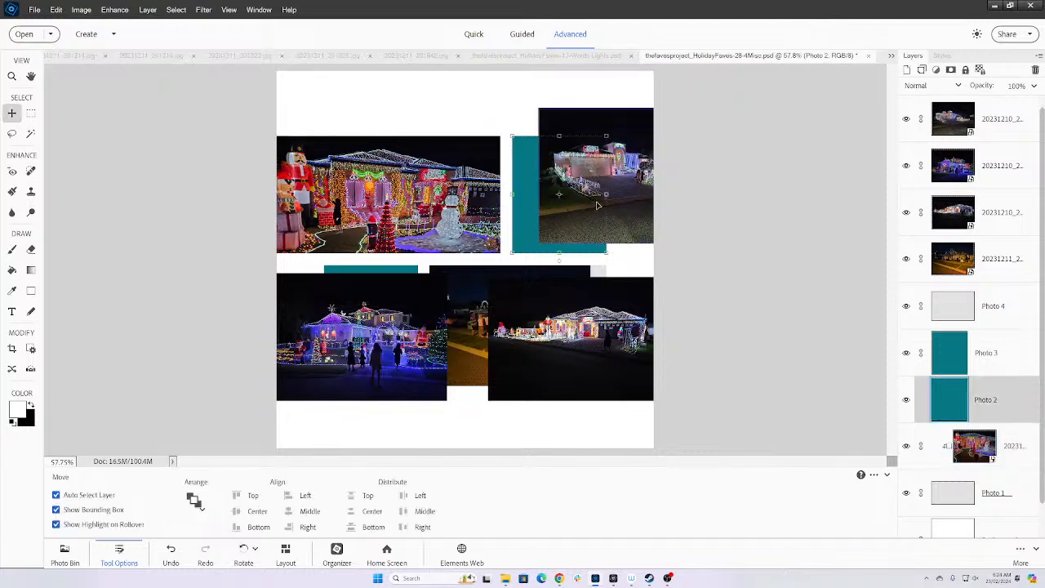
left_click_drag(606, 194, 671, 187)
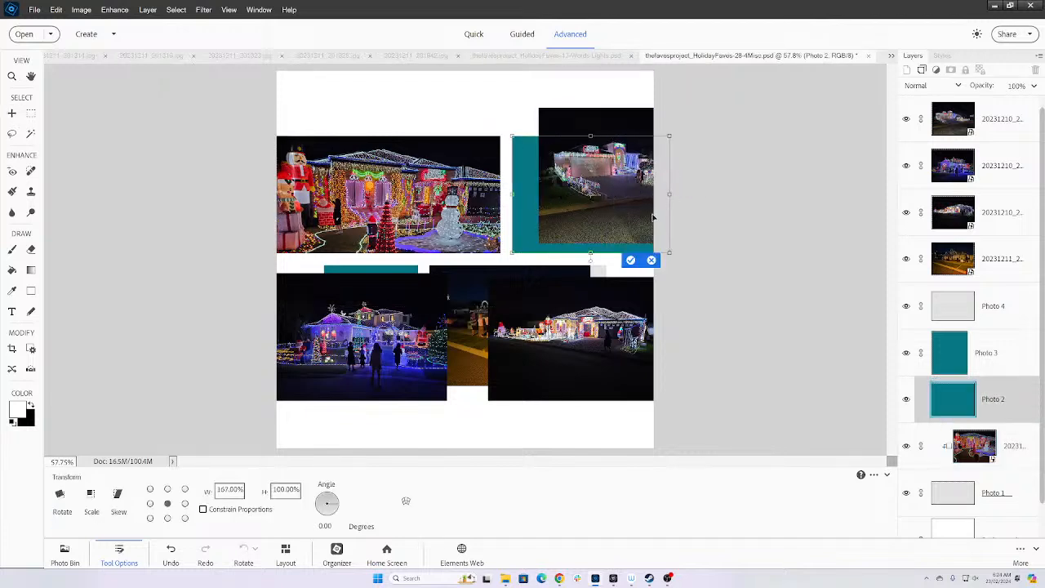
left_click(630, 260)
- Position the house-with-driveway photo directly above the Photo 2 mask and clip it, and move the blue-lit house photo over the Photo 3 mask
left_click_drag(605, 170, 557, 191)
left_click_drag(960, 109, 969, 320)
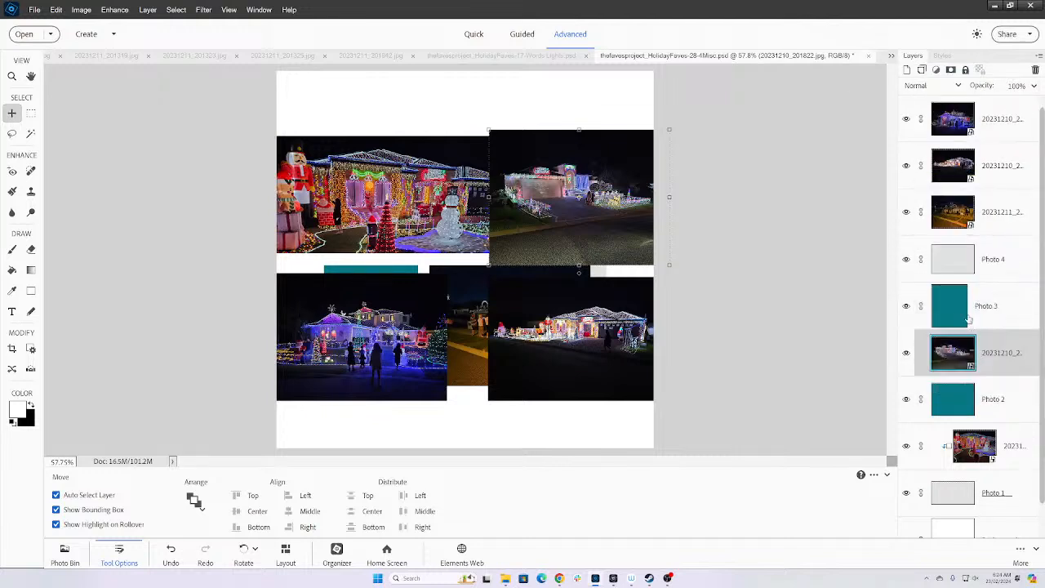
key("ctrl+g")
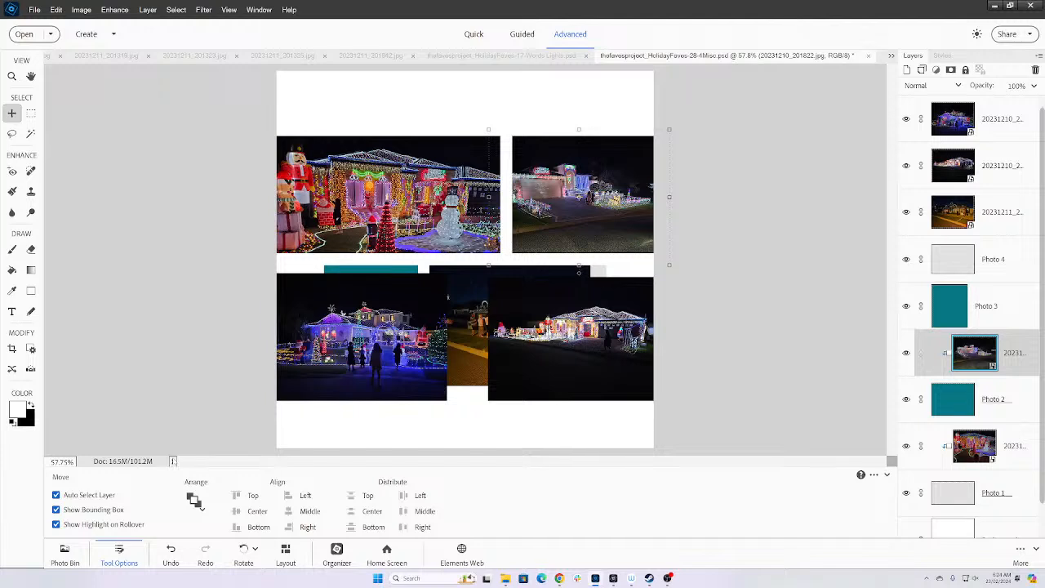
left_click_drag(317, 360, 288, 352)
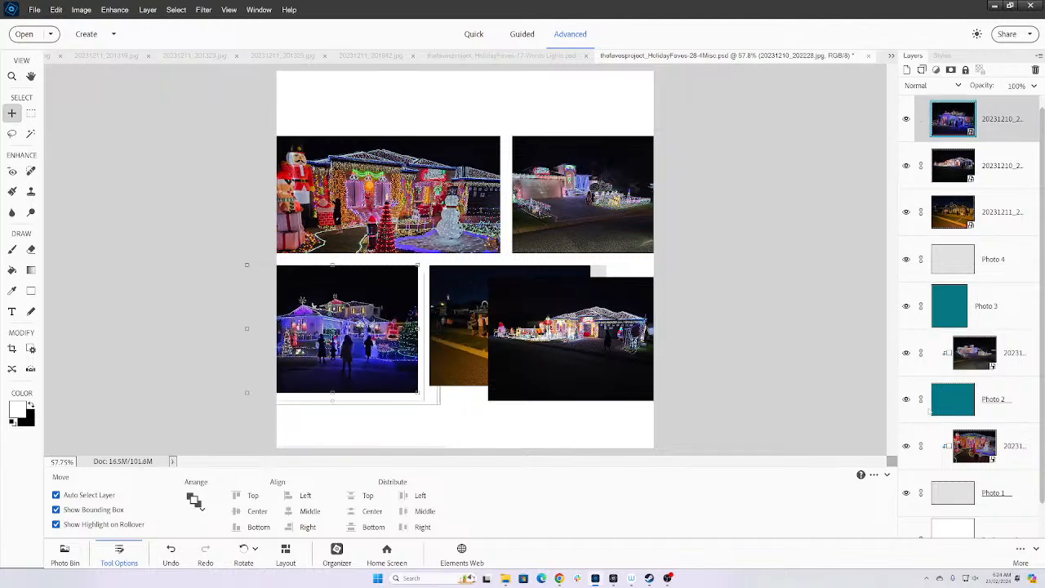
- Duplicate the Photo 1 and Photo 2 masks together and move the copies straight down to the bottom of the page
left_click(937, 421)
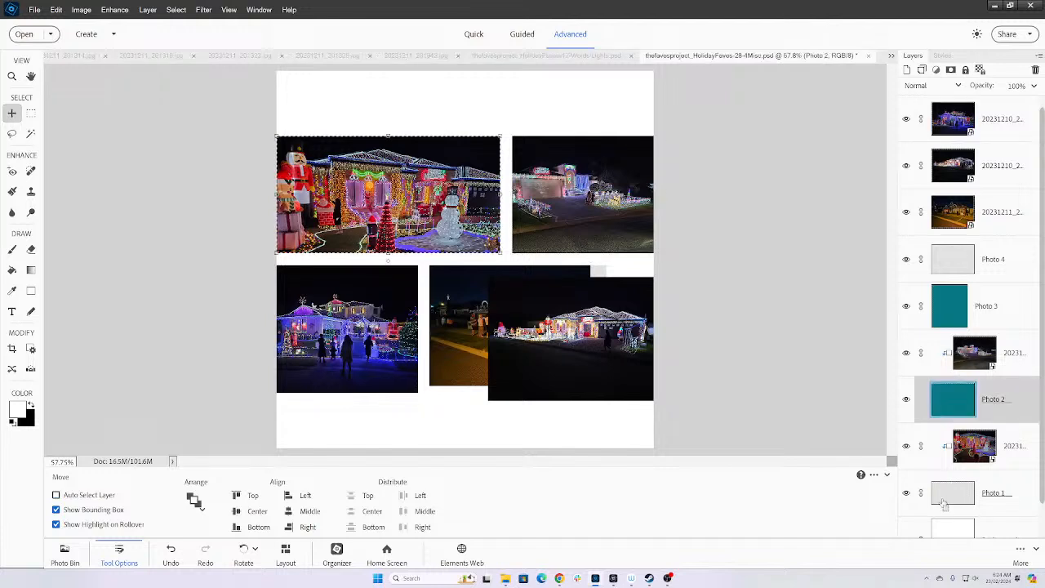
left_click(1013, 492, "ctrl")
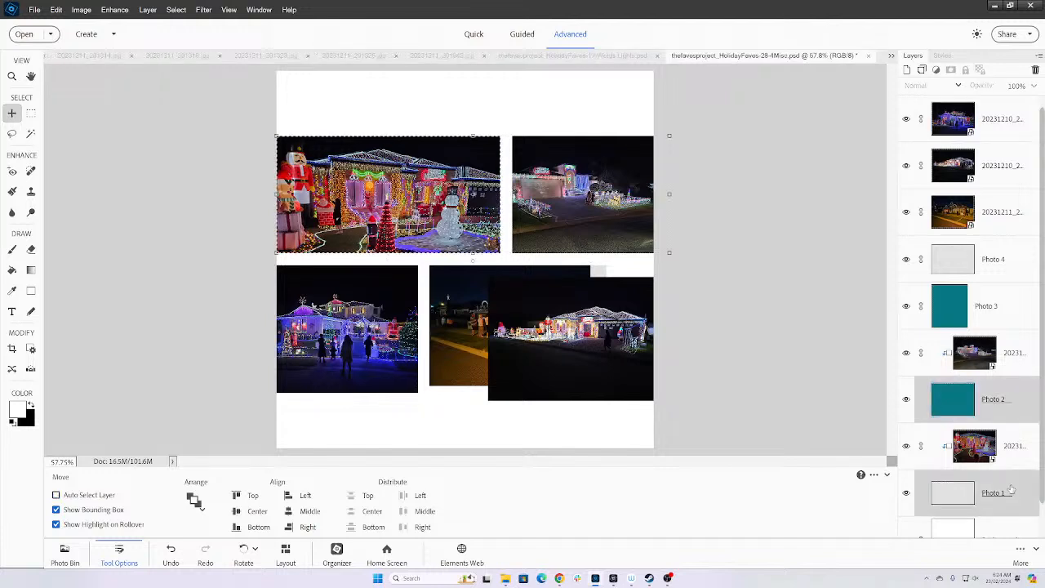
key("ctrl+j")
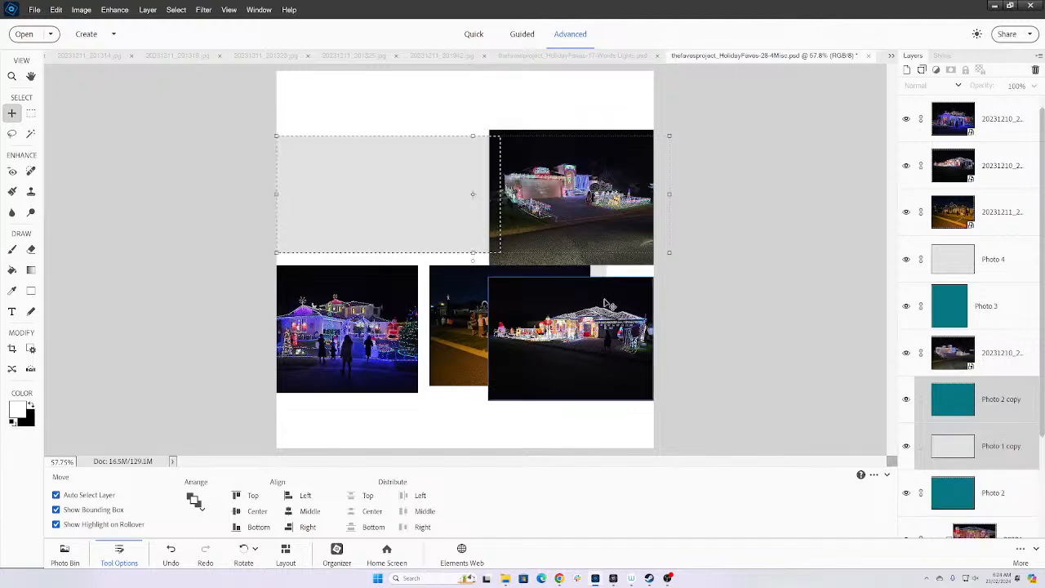
scroll(958, 446, "down", 3)
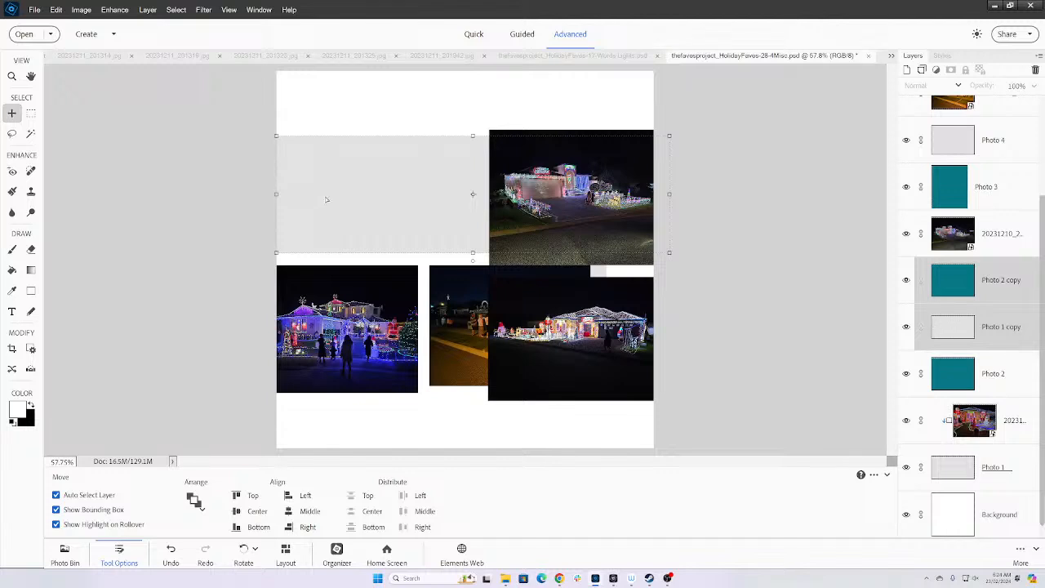
left_click_drag(326, 200, 326, 379)
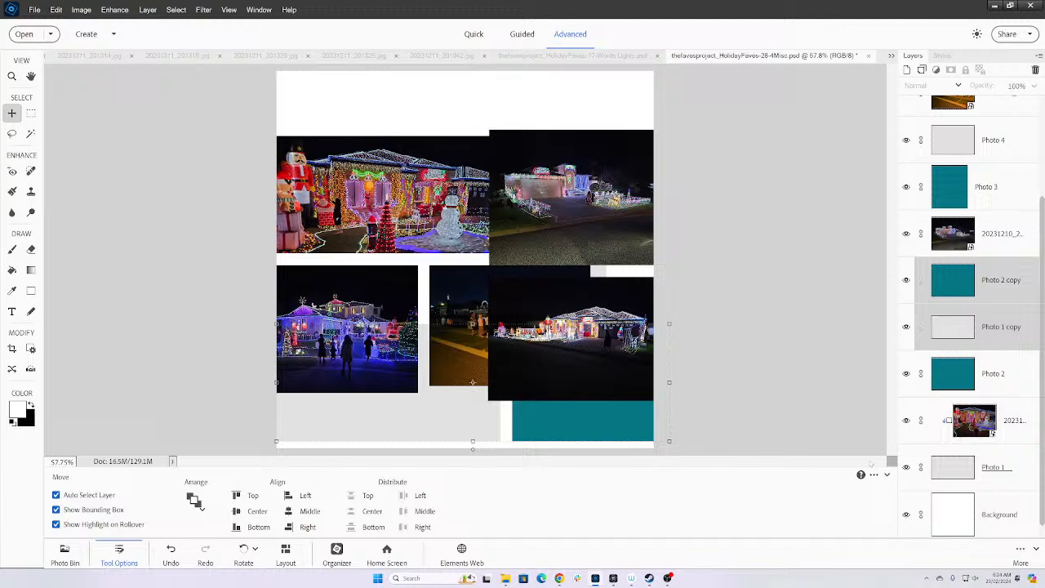
- Select the original Photo 1, Photo 2, Photo 3 and Photo 4 masks and nudge them up to the page's top edge
left_click(945, 371)
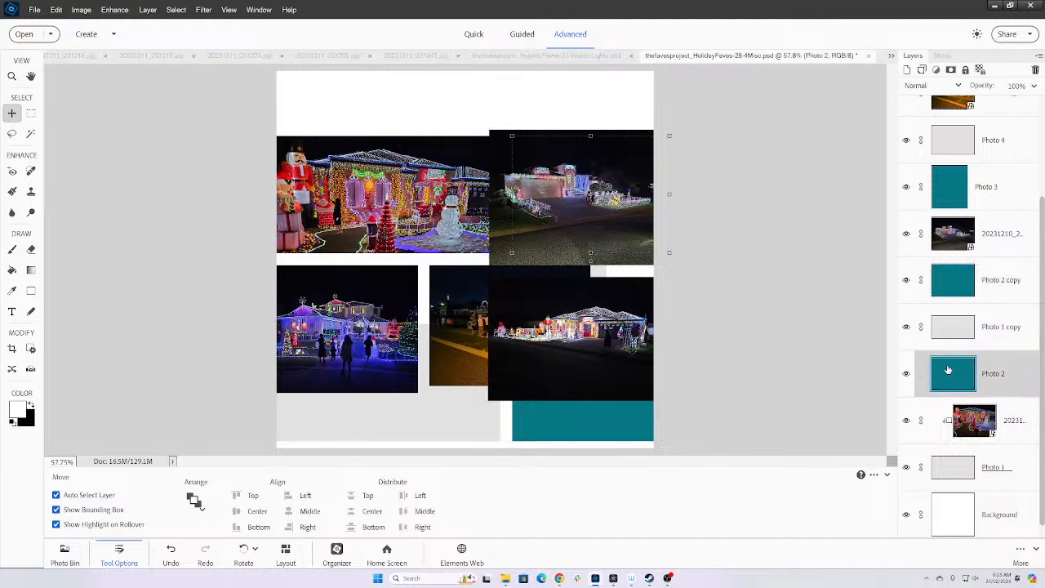
left_click(1010, 198)
scroll(1012, 213, "up", 2)
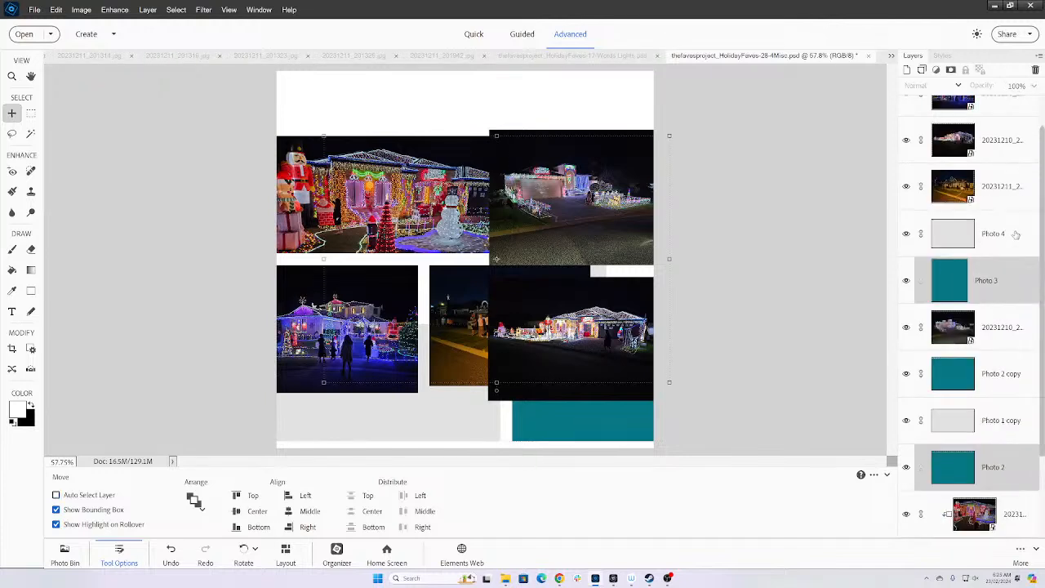
left_click(1015, 234, "ctrl")
scroll(1026, 356, "down", 2)
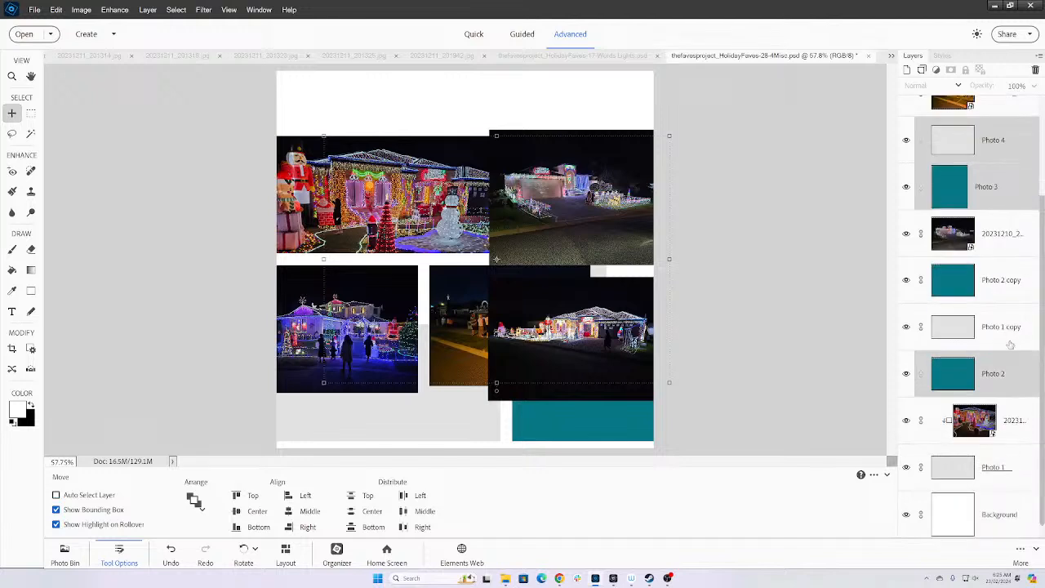
left_click(1029, 472, "ctrl")
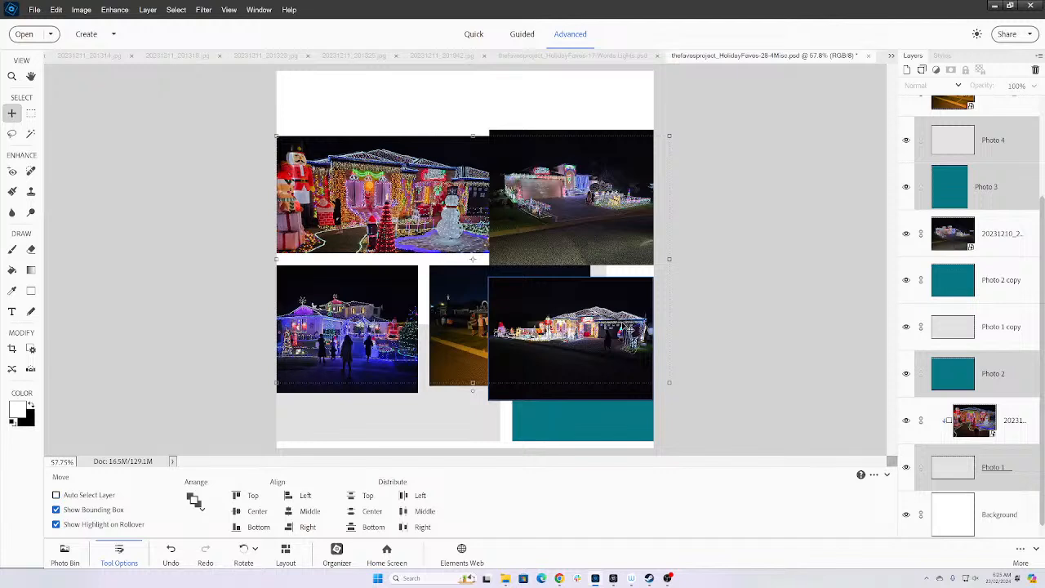
key("Up")
key("Up")
key("Up")
key("Up")
key("Up")
key("Up")
key("Up")
key("Up")
key("Up")
key("Up")
key("Up")
key("Up")
key("Up")
key("Up")
key("Up")
key("Up")
key("Up")
key("Up")
key("Up")
key("Up")
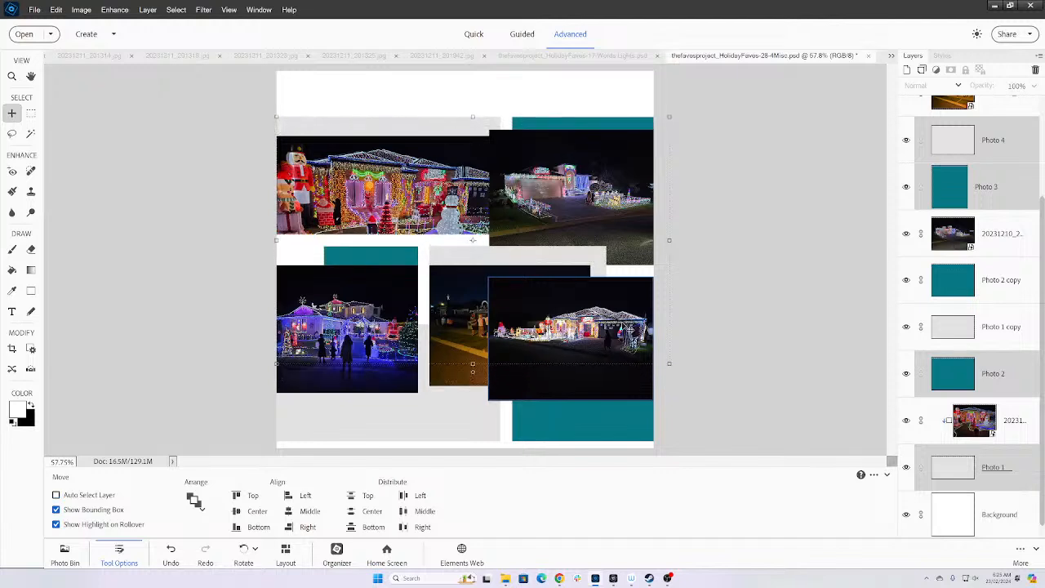
key("Up")
key("Up")
key("Up")
key("Up")
key("Up")
key("Up")
key("Up")
key("Up")
key("Up")
key("Up")
key("Up")
key("Up")
key("Up")
key("Up")
key("Up")
key("Up")
key("Up")
key("Up")
key("Up")
key("Up")
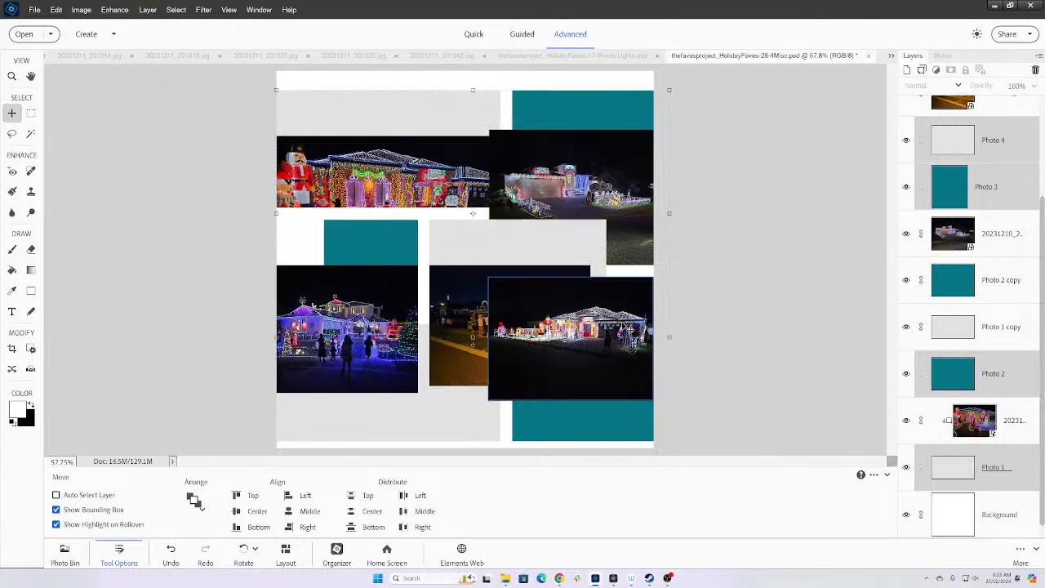
key("Up")
key("Up")
key("Up")
key("Up")
key("Up")
key("Up")
key("Up")
key("Up")
key("Up")
key("Up")
key("Up")
key("Up")
key("Up")
key("Up")
key("Up")
key("Up")
key("Up")
key("Up")
key("Up")
key("Up")
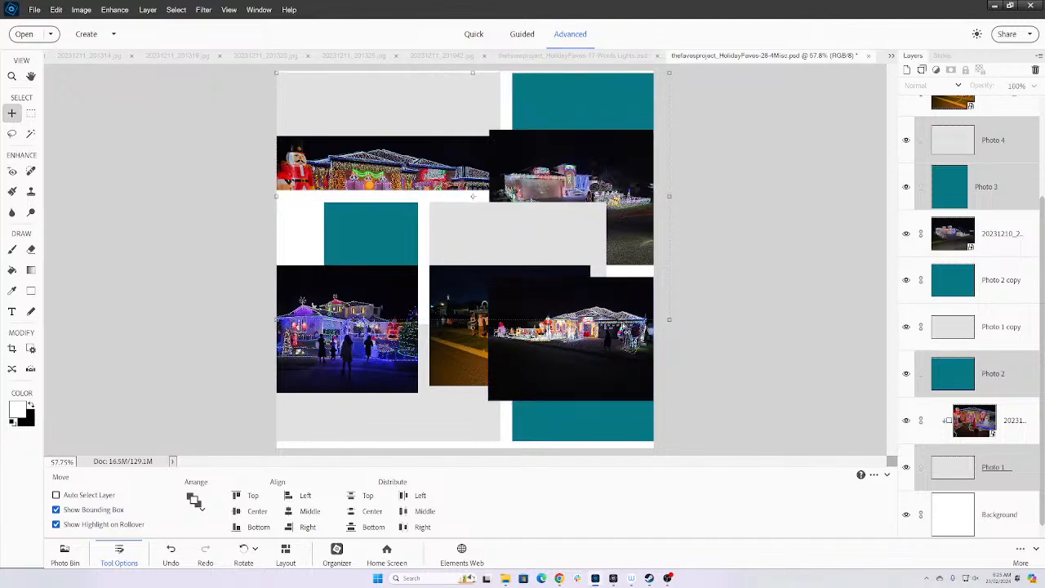
key("Up")
key("Up")
key("Up")
key("Up")
key("Up")
key("Up")
key("Up")
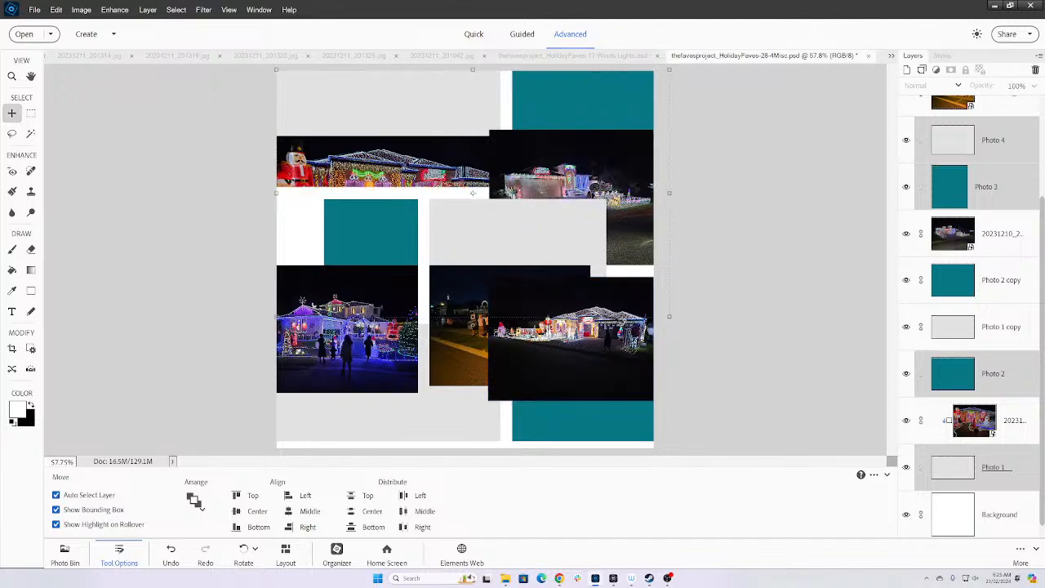
- Add the Photo 1 copy and Photo 2 copy masks to the selection and nudge all six down slightly to balance the page margins
left_click(1011, 341, "ctrl")
left_click(1012, 295, "ctrl")
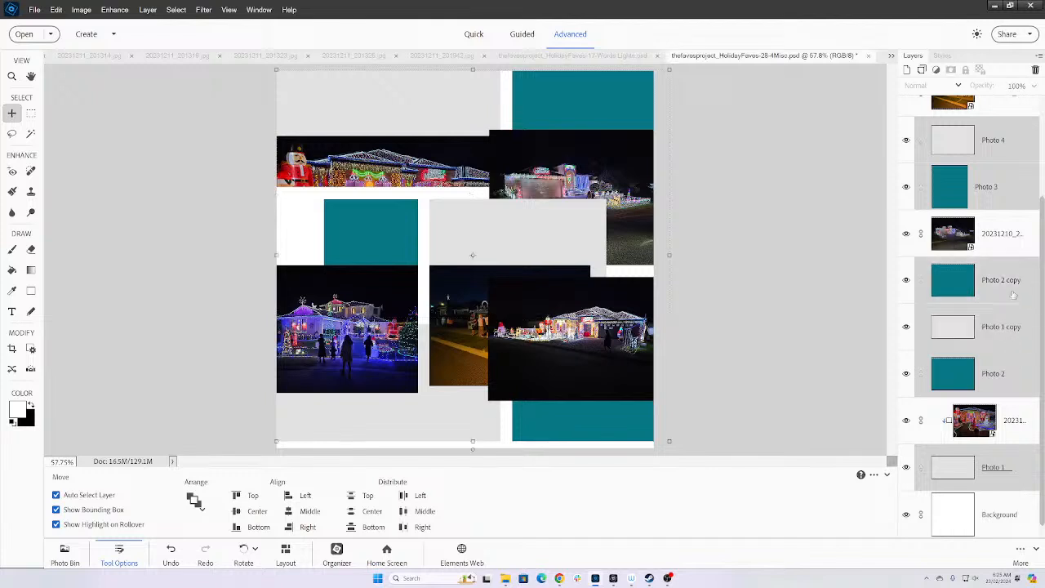
key("Down")
key("Down")
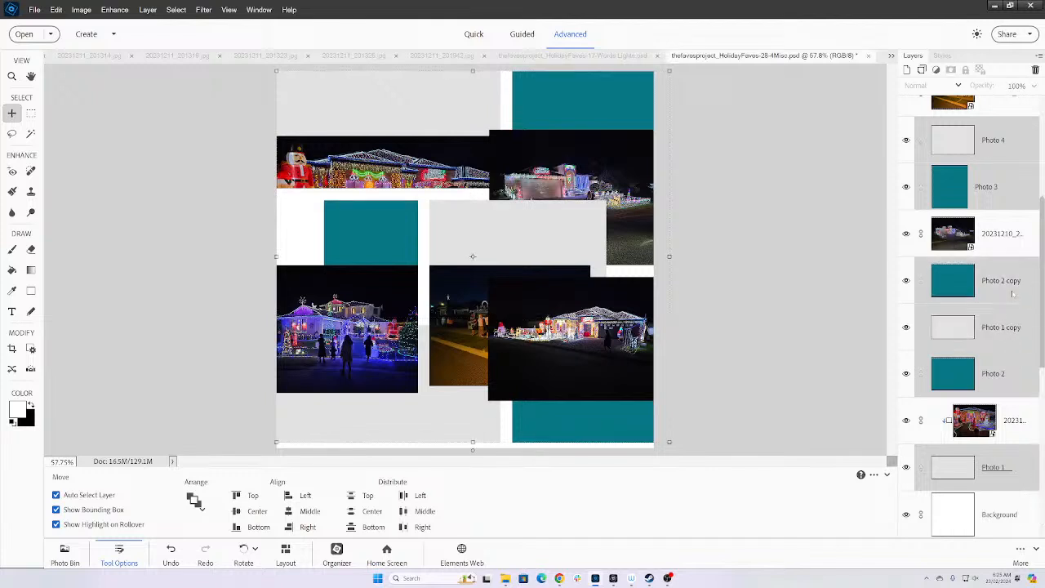
left_click(32, 114)
left_click(12, 114)
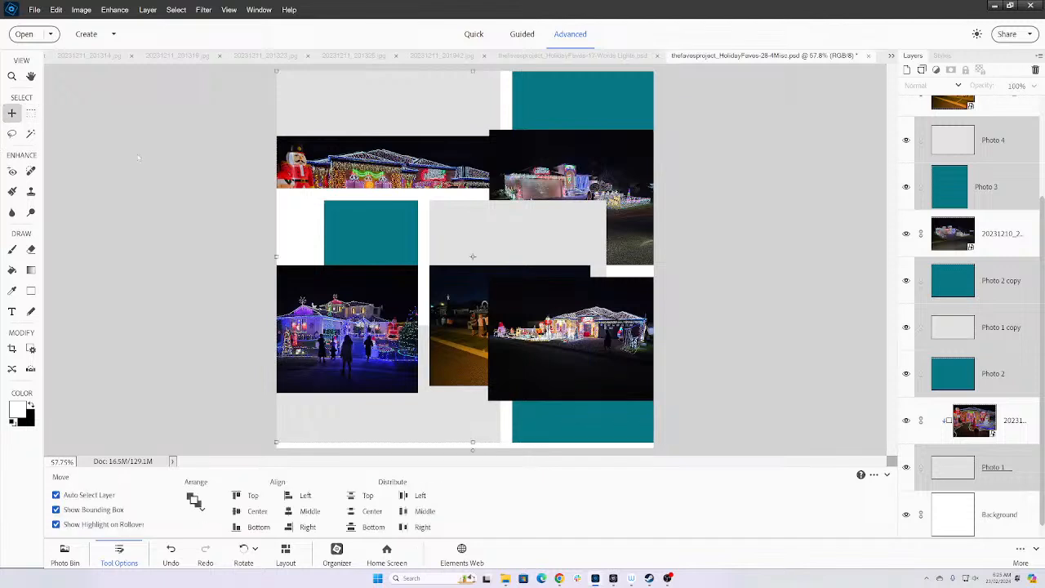
key("Down")
key("Down")
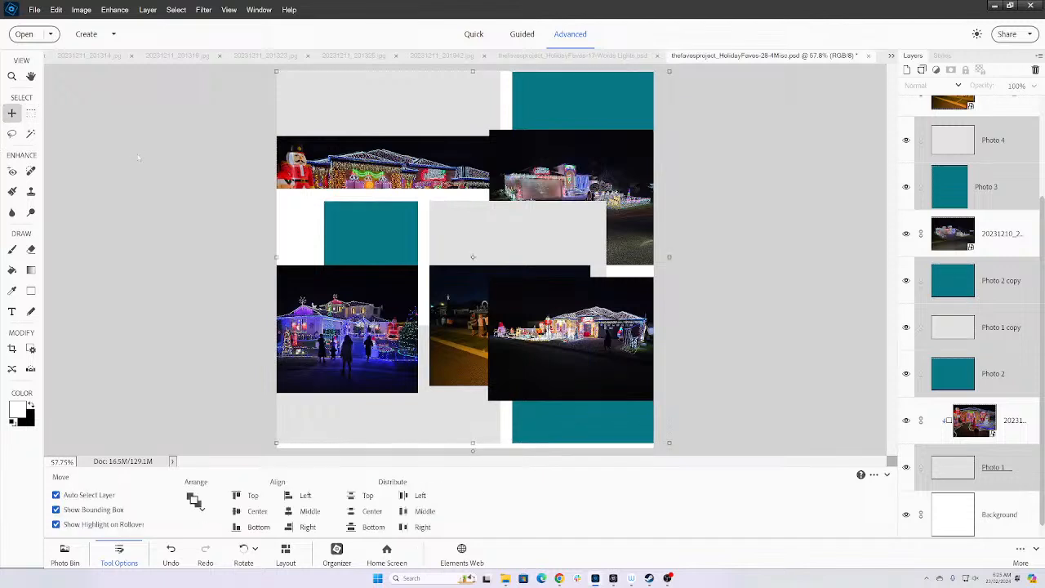
key("Down")
key("Down")
key("Down")
key("Down")
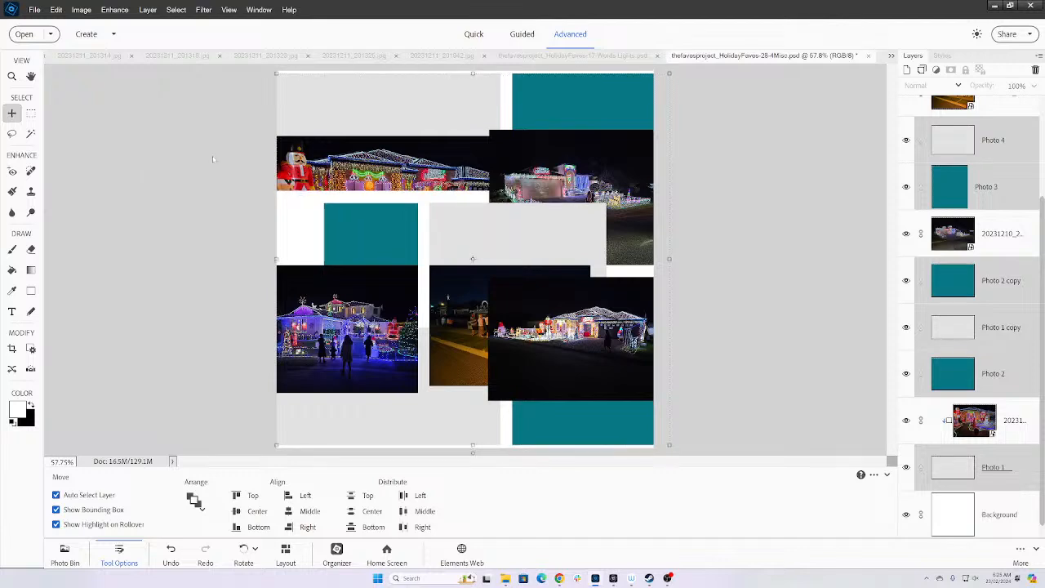
left_click(663, 195)
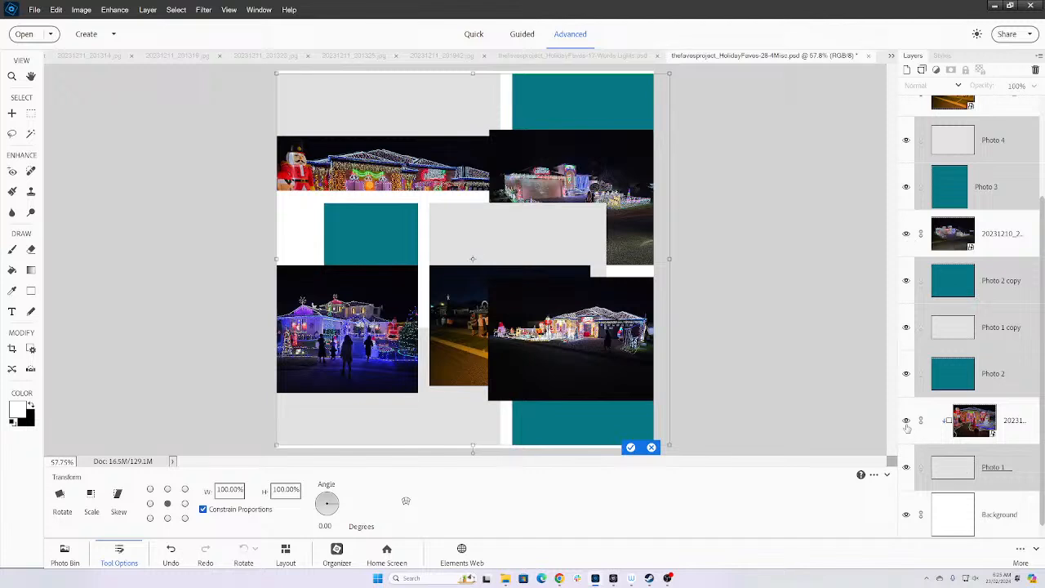
left_click(651, 447)
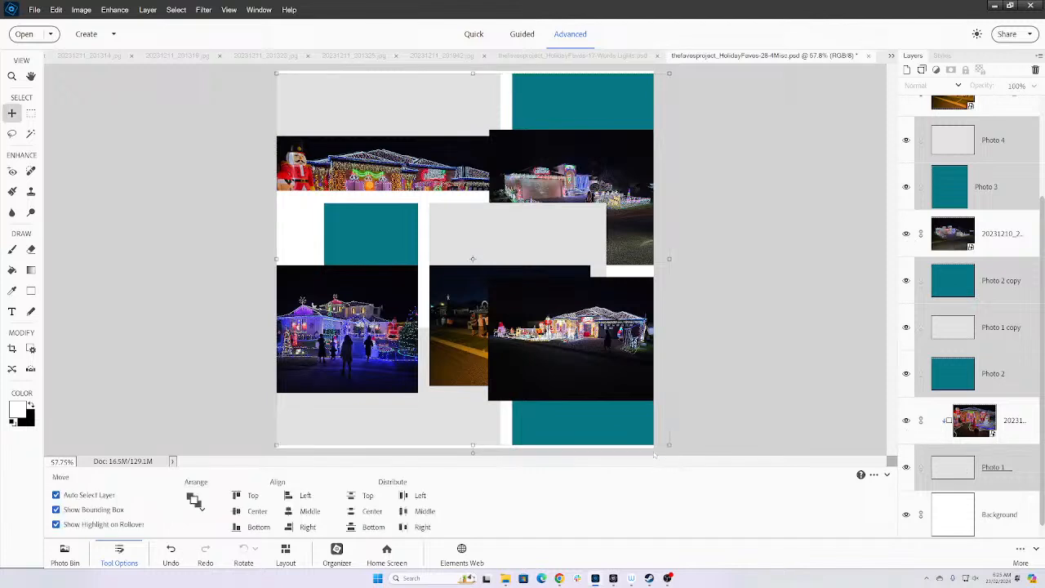
- Hide all five photo layers so only the masks are displayed on the page
left_click(906, 420)
left_click(906, 234)
scroll(898, 278, "up", 1)
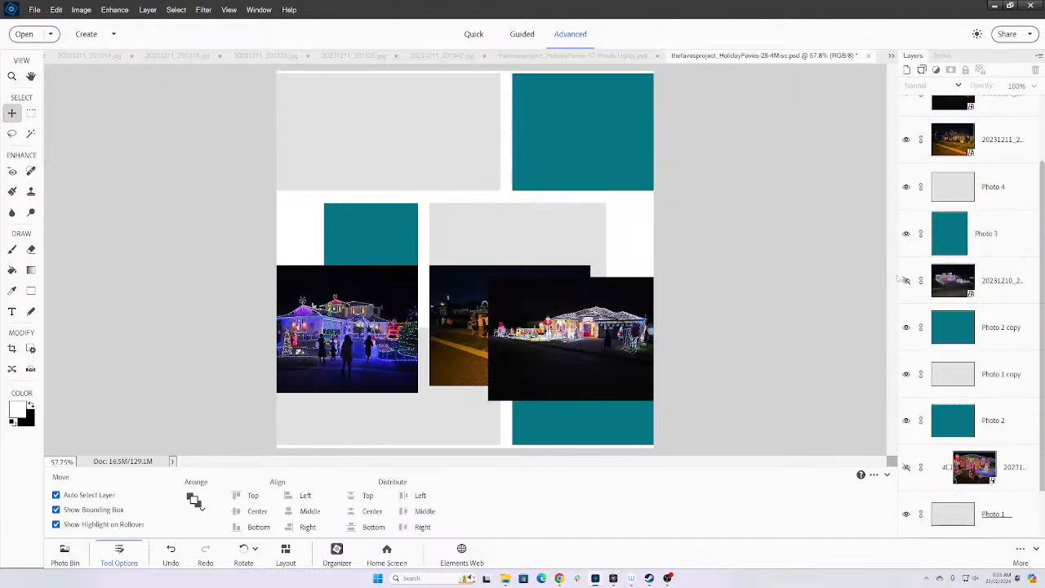
left_click(906, 140)
scroll(907, 168, "up", 2)
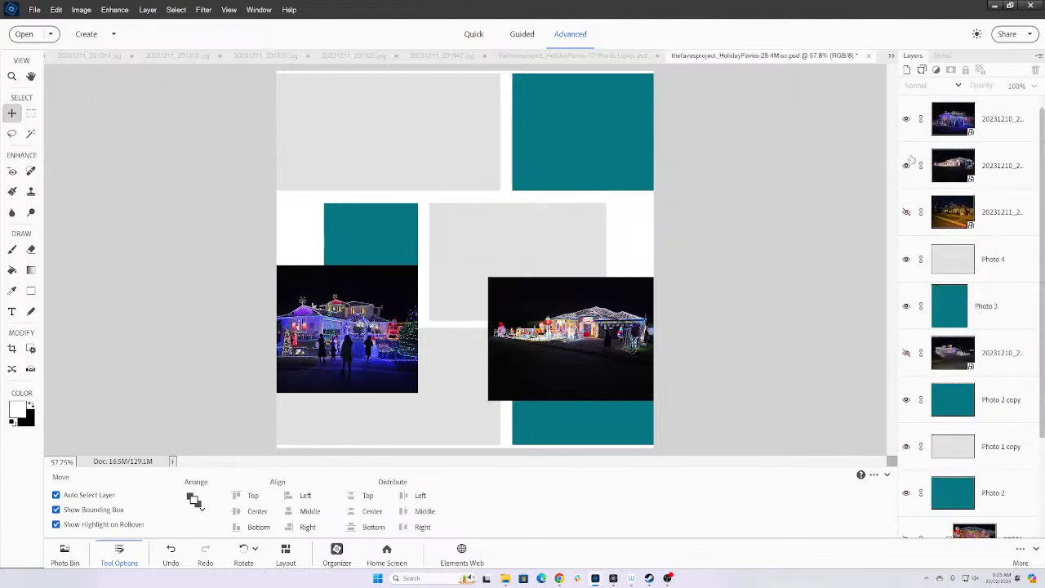
left_click(906, 165)
left_click(906, 119)
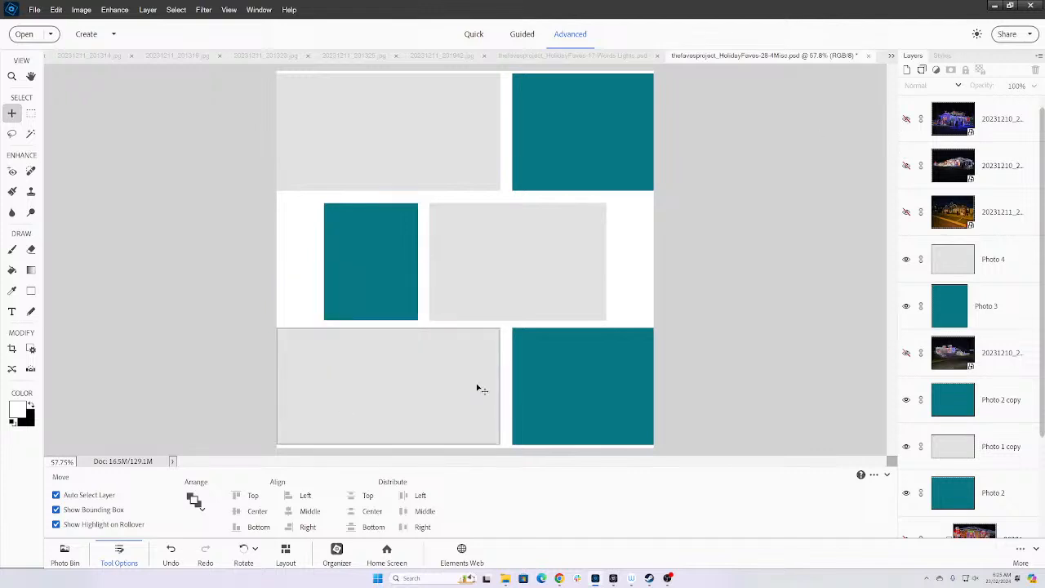
- Stretch the Photo 3 mask leftward past the page edge, to about 200% of its width
left_click(368, 294)
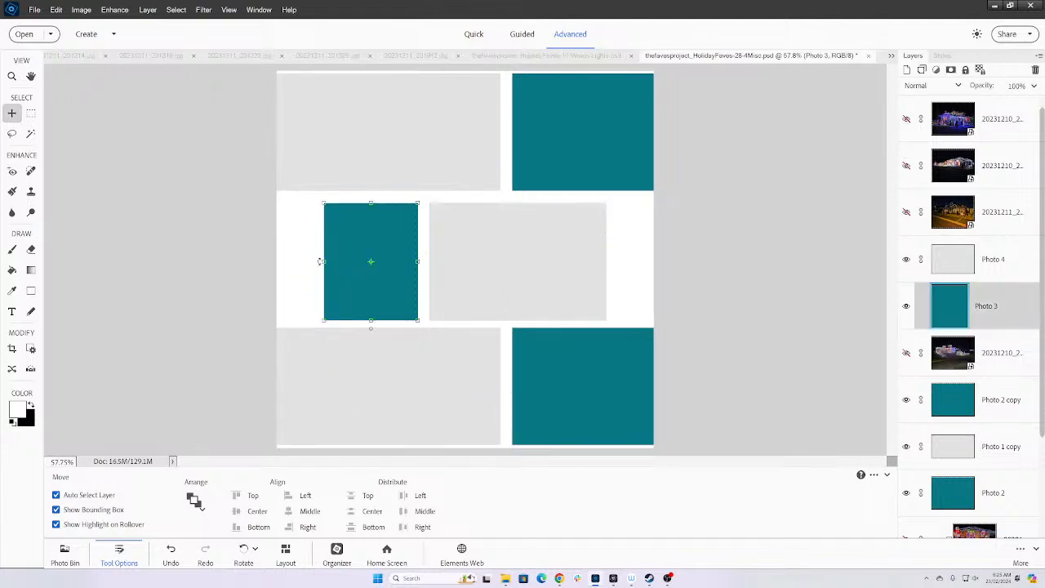
left_click(310, 261)
left_click_drag(311, 262, 218, 262)
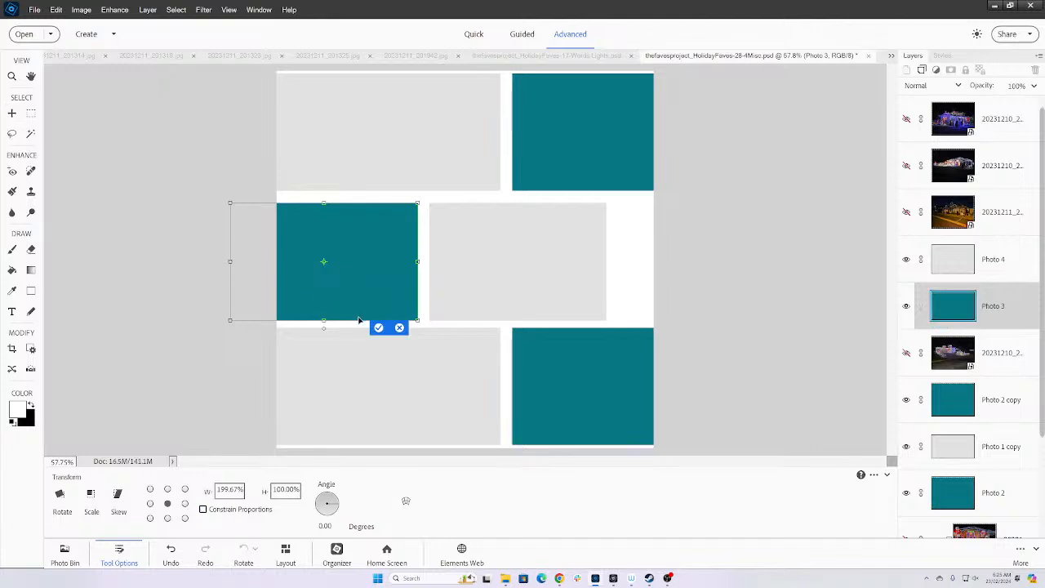
key("Return")
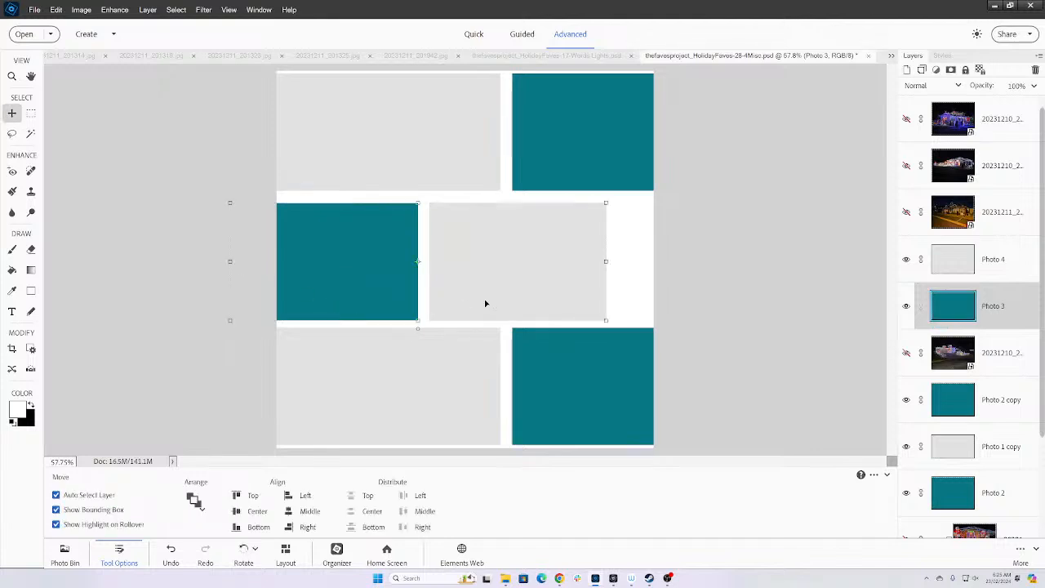
left_click(485, 303, "shift")
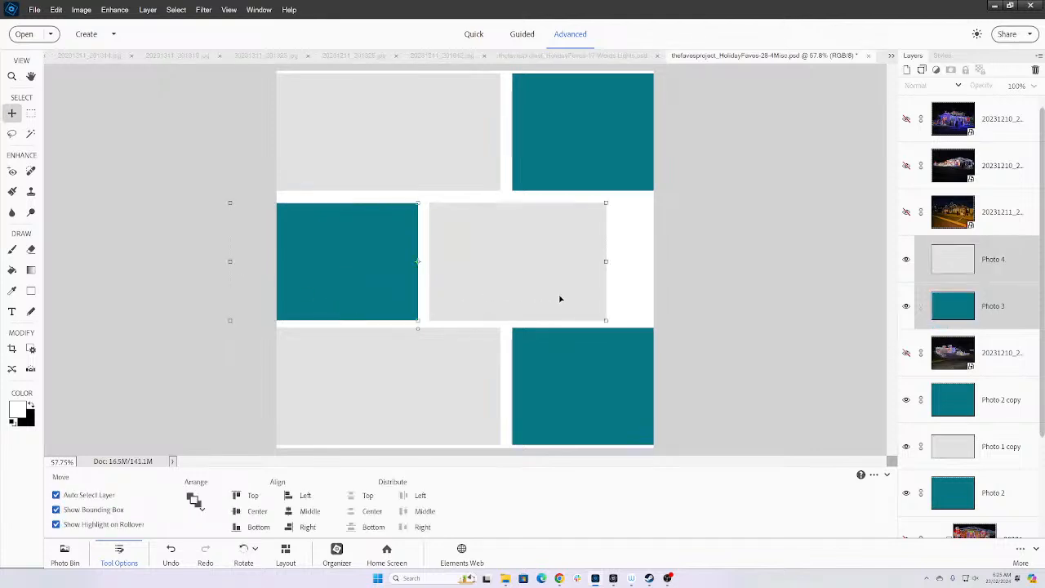
left_click(665, 319)
left_click(604, 383)
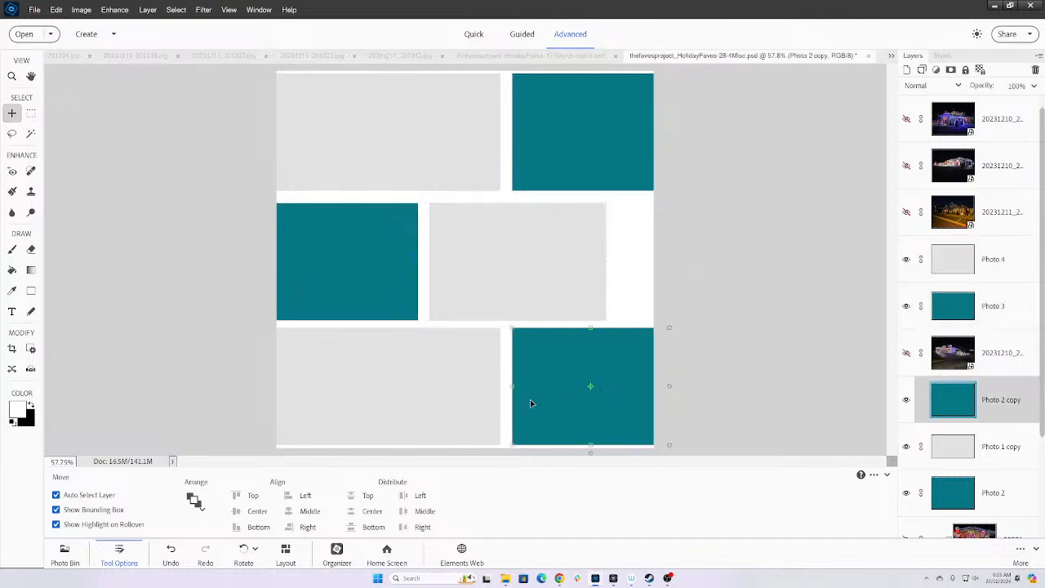
left_click(466, 424)
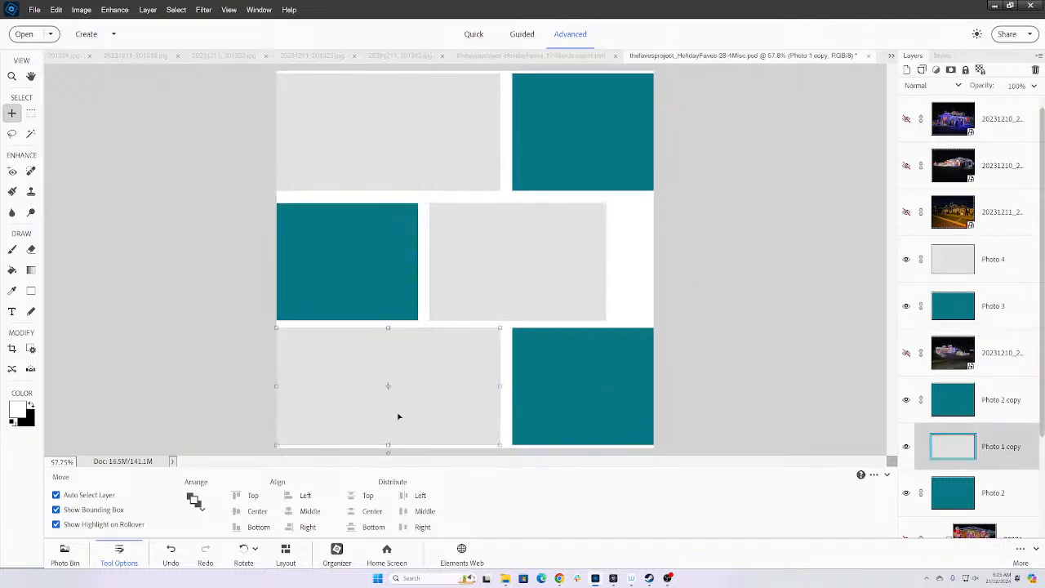
left_click(414, 187)
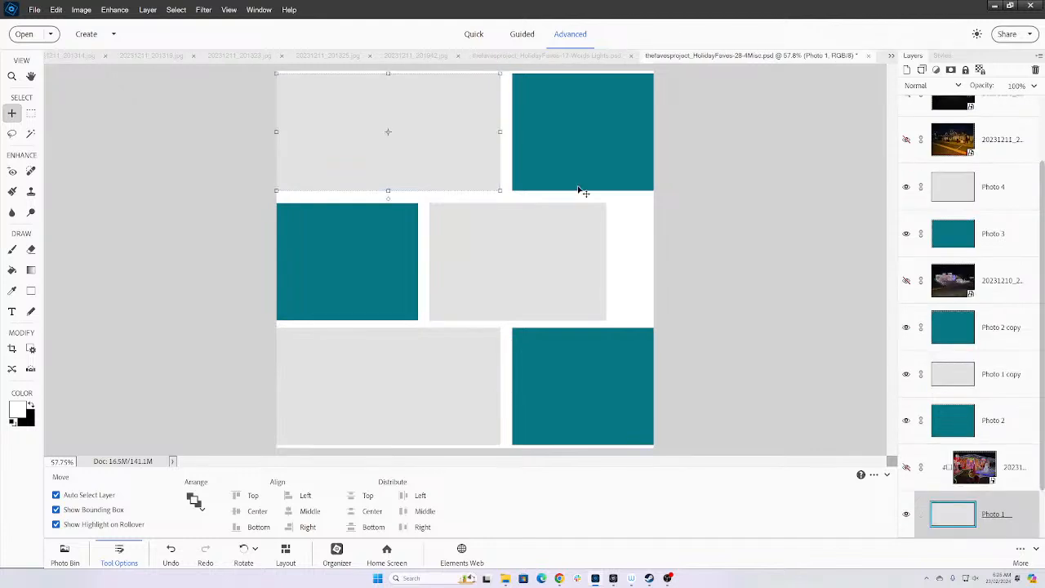
- Select all six photo masks and stretch them vertically to about 101.6% height so they reach the page's top and bottom edges
left_click(579, 188, "shift")
left_click(542, 255, "shift")
left_click(297, 285, "shift")
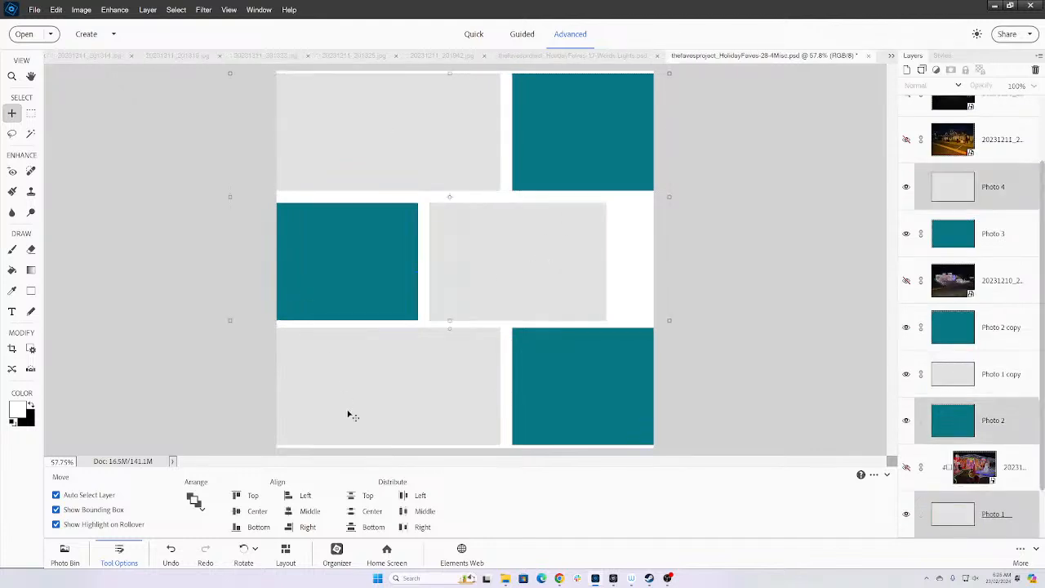
left_click(364, 419, "shift")
left_click(540, 421, "shift")
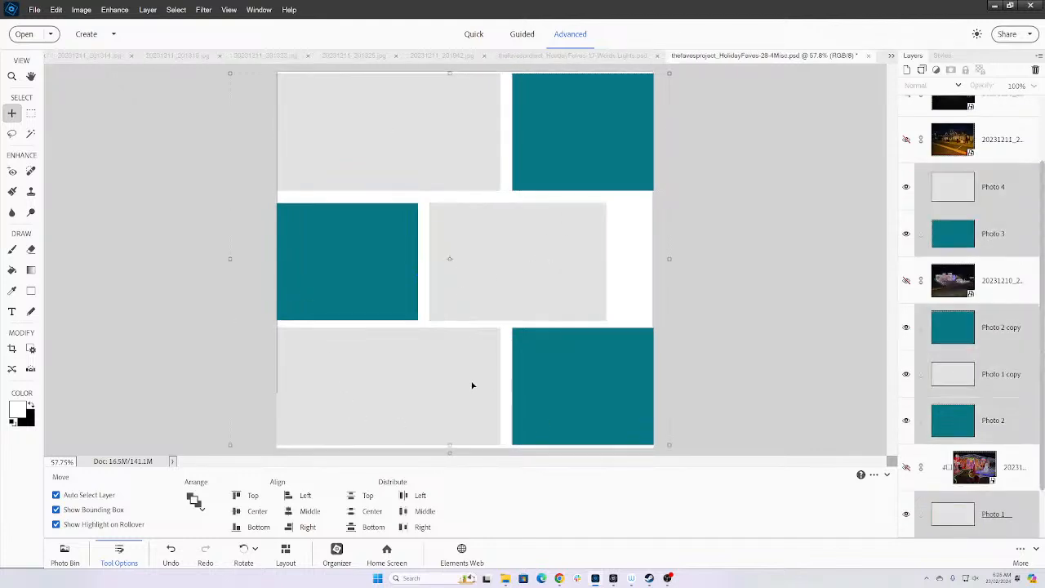
left_click_drag(449, 446, 450, 449)
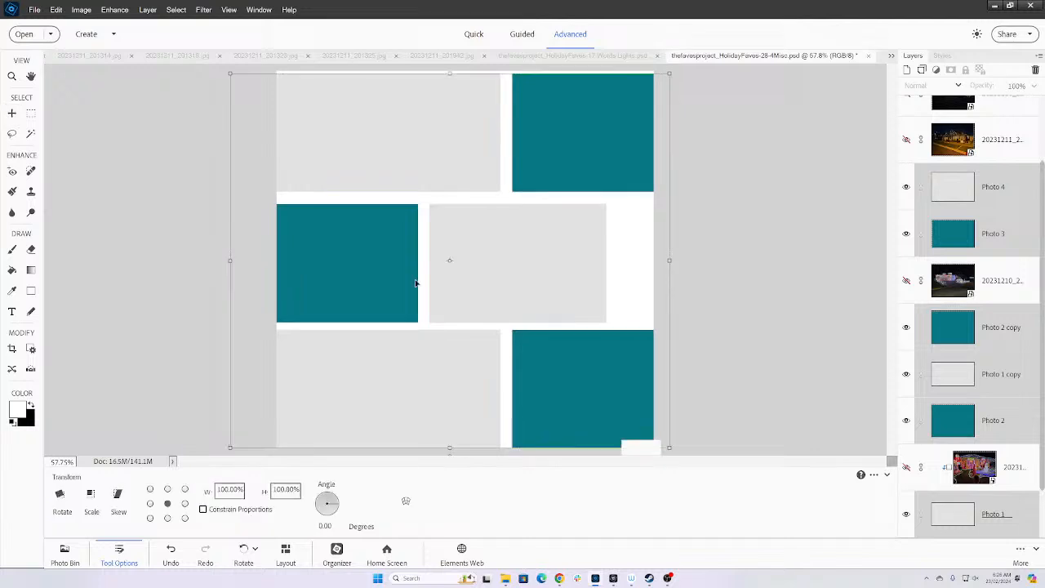
left_click_drag(448, 74, 448, 70)
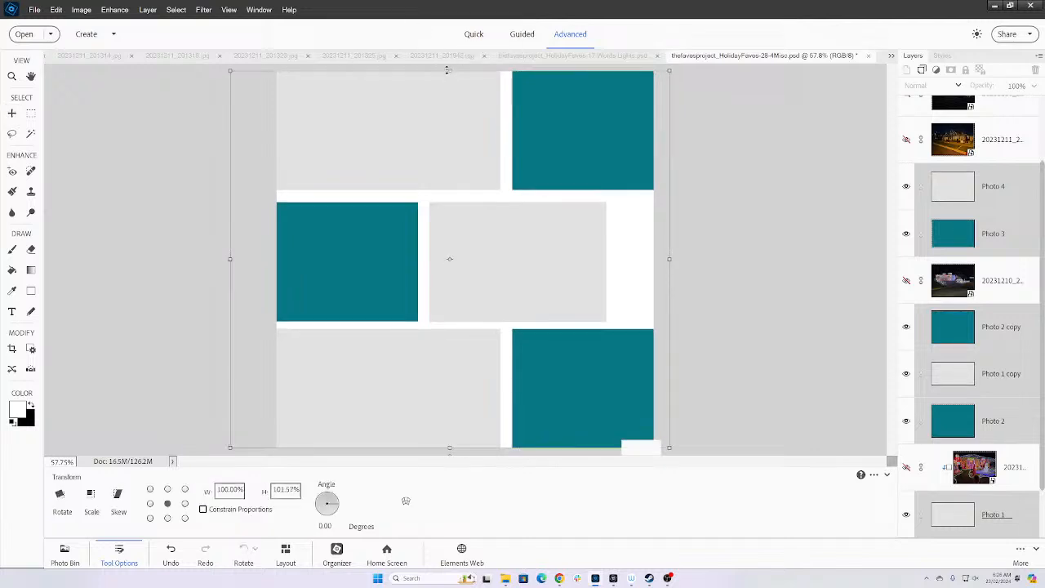
key("Return")
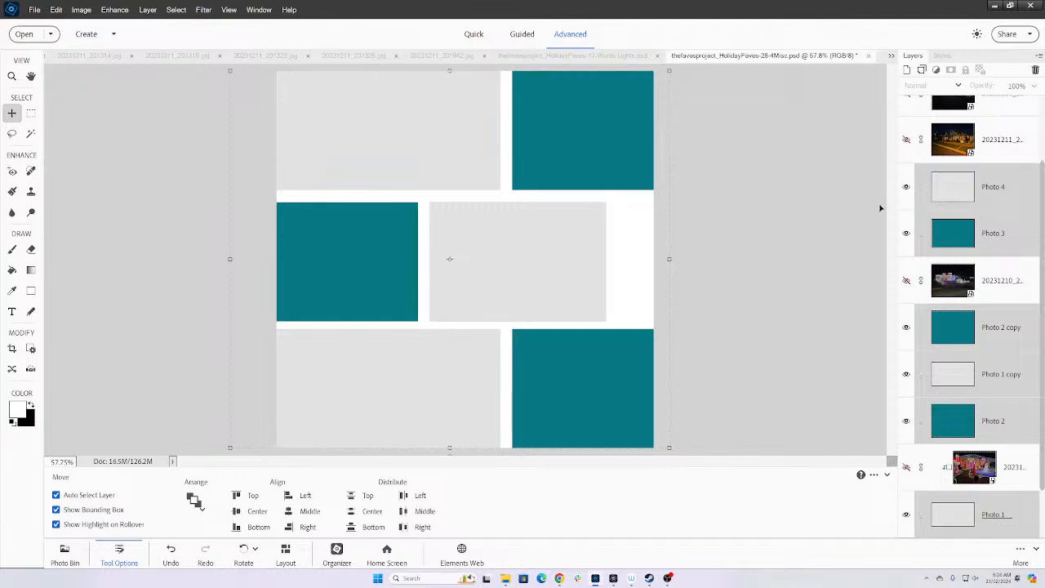
- Move the Photo 3 and Photo 4 masks together rightward and slightly up until Photo 4 meets the page's right edge
left_click(597, 273)
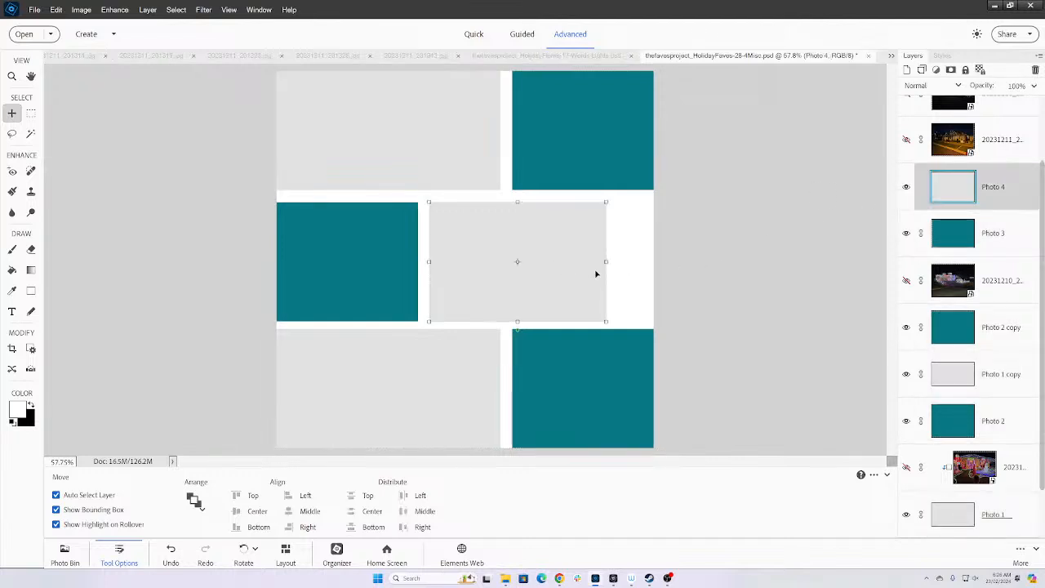
left_click(606, 263)
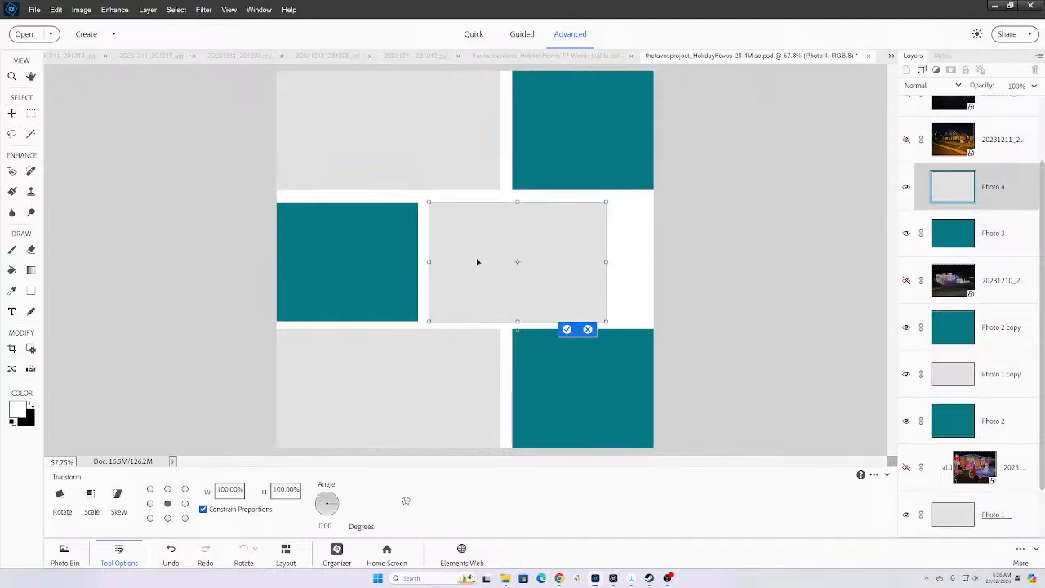
key("Return")
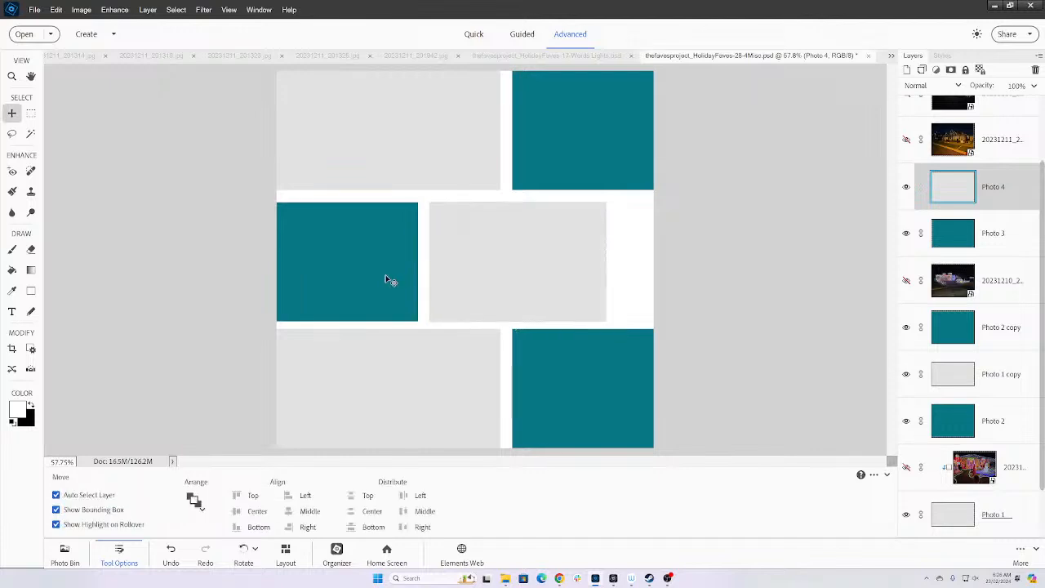
left_click(389, 282, "shift")
left_click_drag(448, 280, 491, 274)
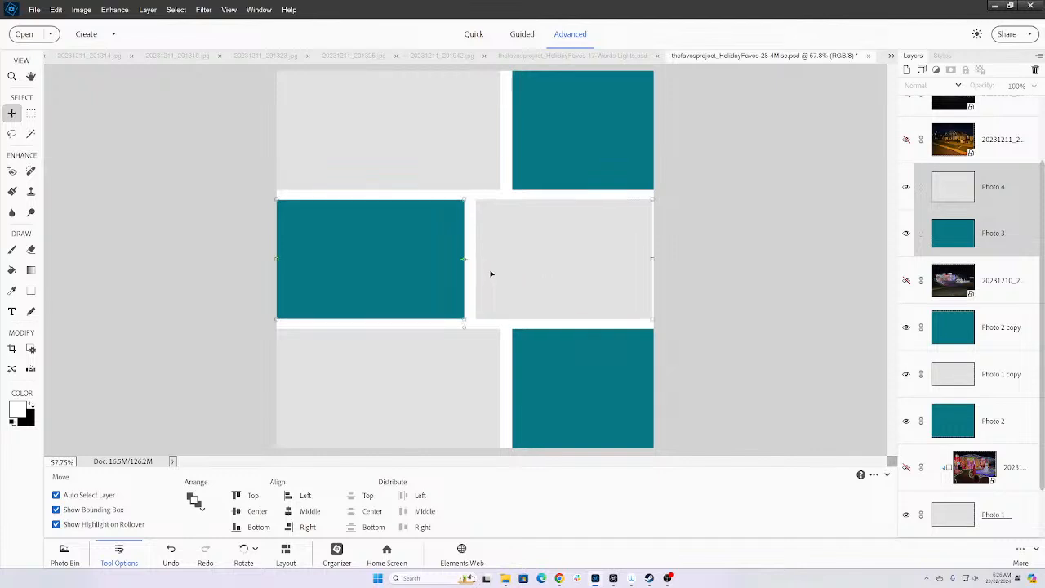
left_click(668, 281)
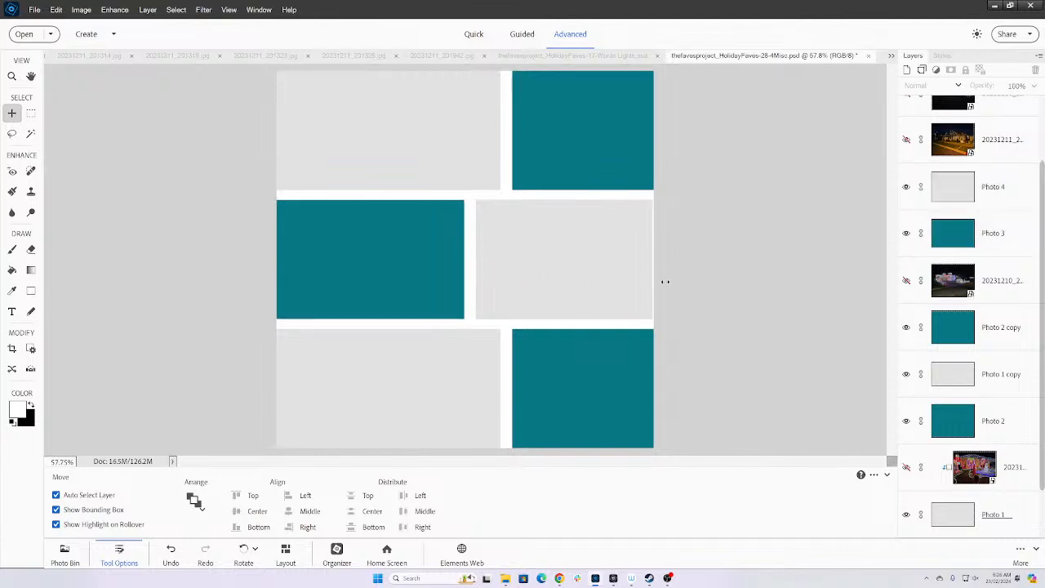
- Show the 20231210_201822 photo, place it over the Photo 4 mask, and clip it to that mask
left_click(906, 281)
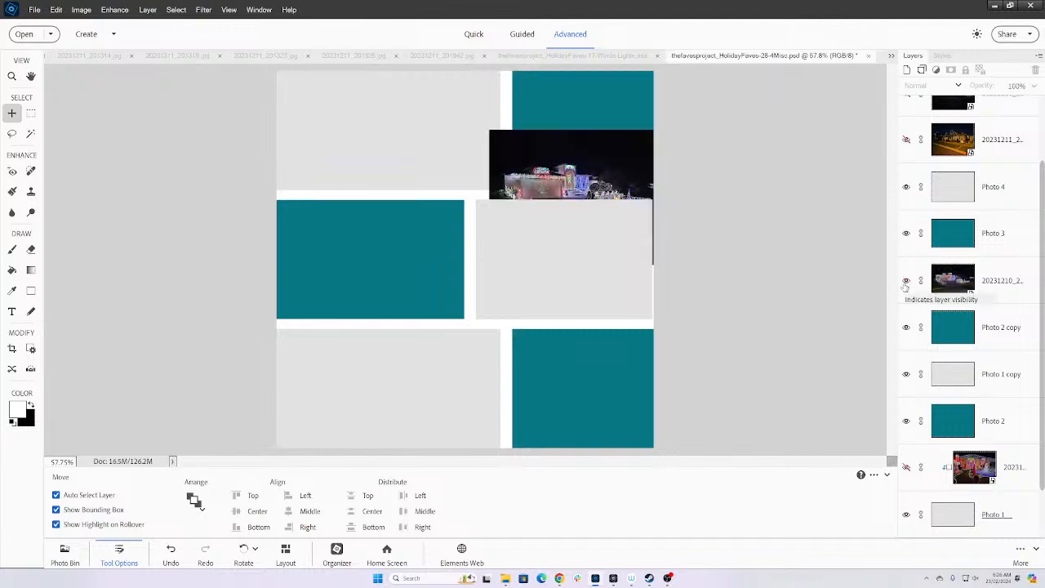
left_click_drag(565, 183, 557, 243)
left_click_drag(996, 280, 943, 173)
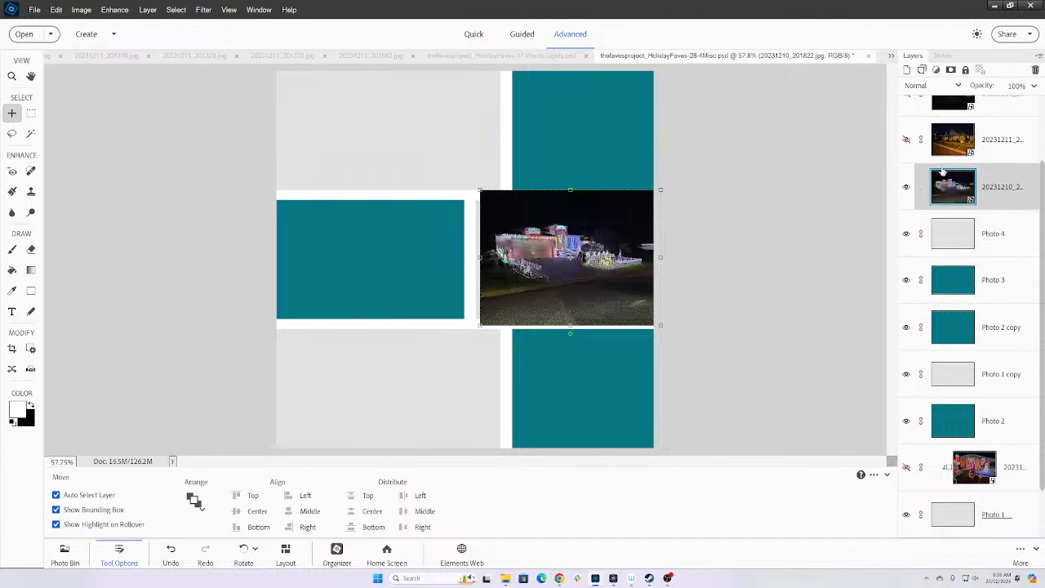
key("ctrl+g")
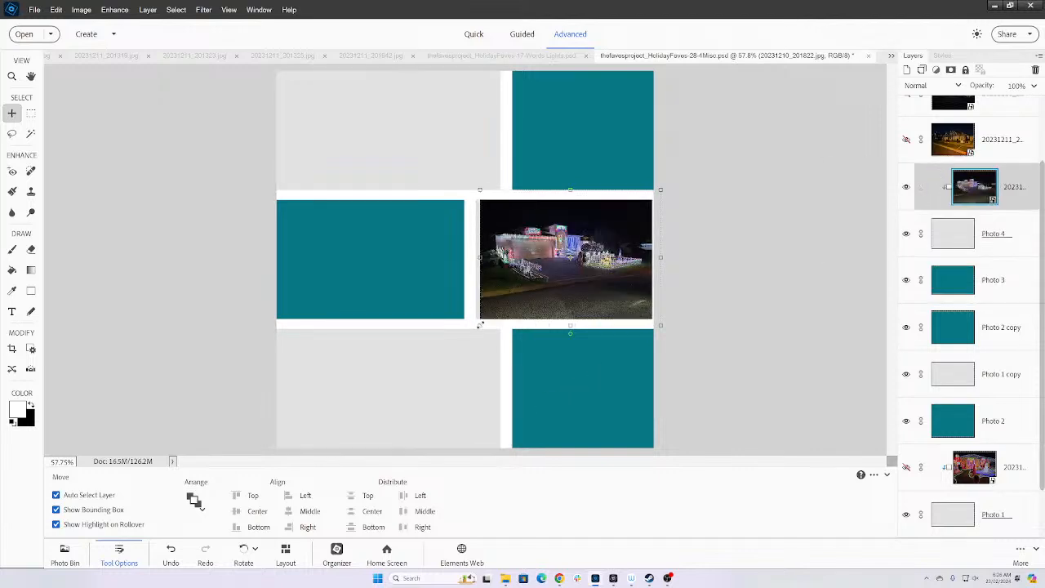
- Enlarge the clipped 20231210_201822 photo and shift it right to frame the lit house within the Photo 4 mask
left_click_drag(479, 325, 439, 339)
key("Return")
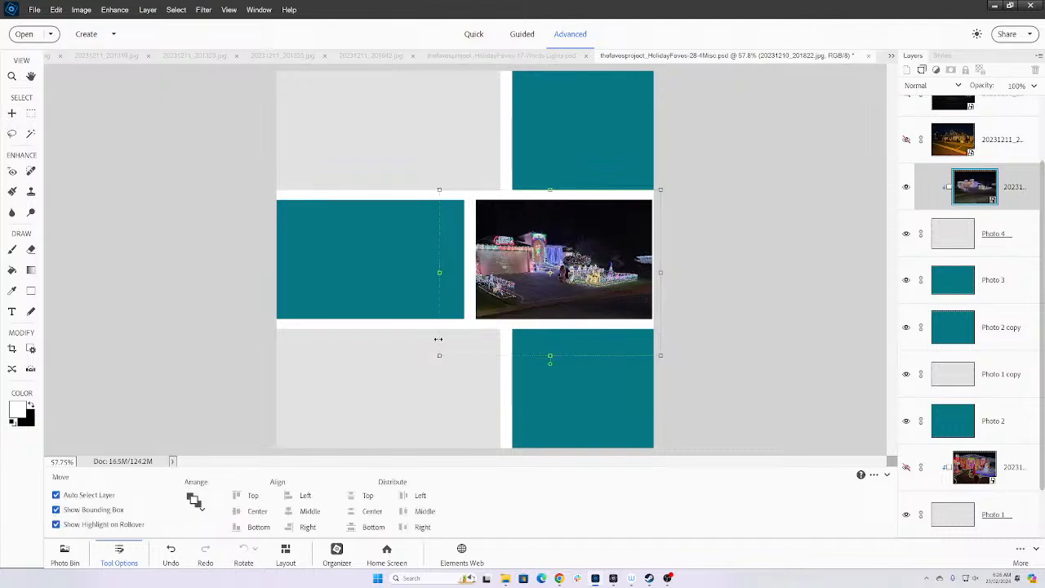
left_click_drag(559, 240, 606, 240)
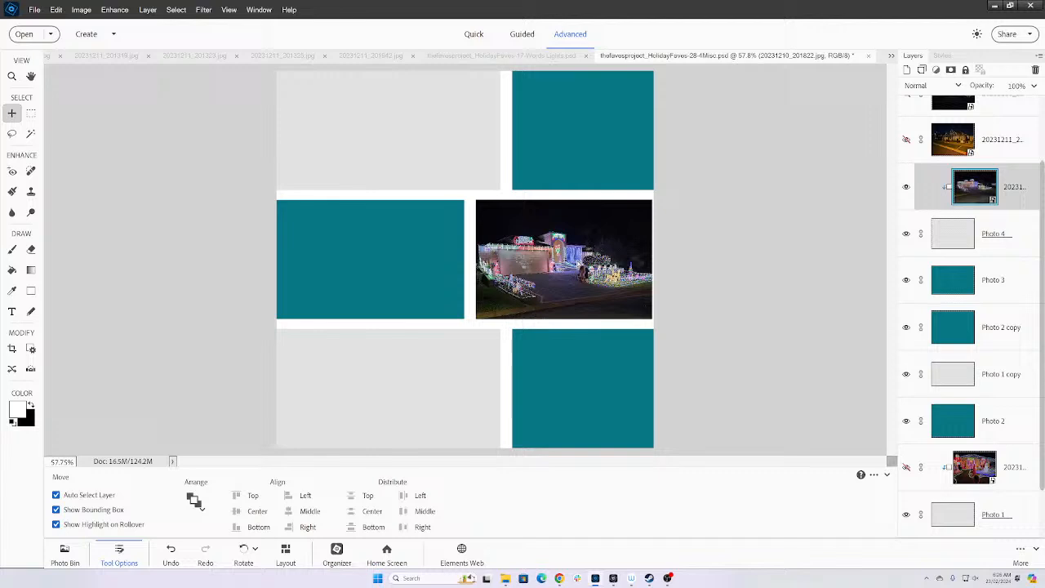
left_click(785, 274)
- Show the 20231211_201942 photo and move it over the right-hand mask in the page's bottom row
left_click(907, 140)
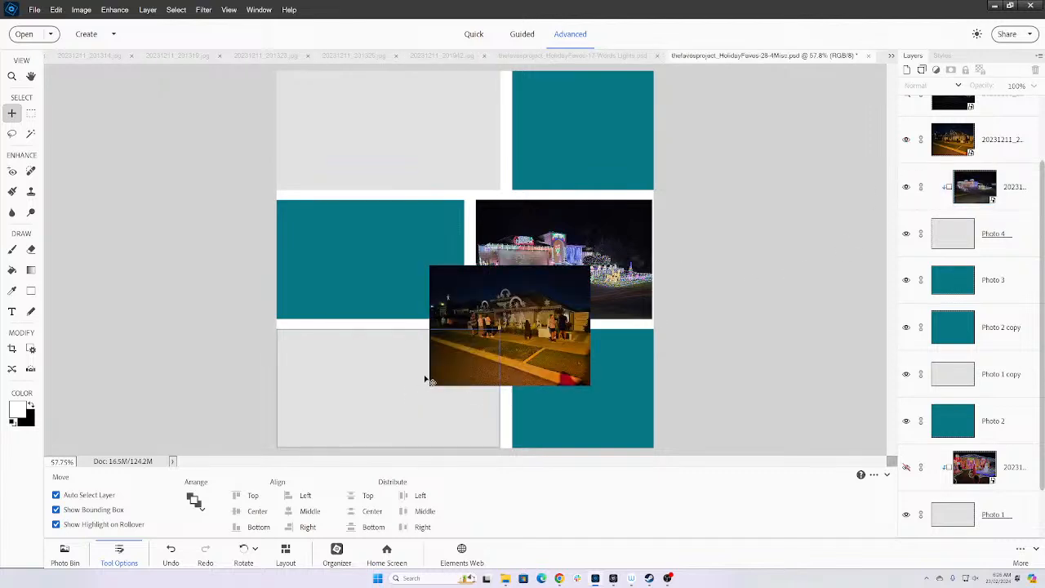
left_click_drag(433, 377, 557, 430)
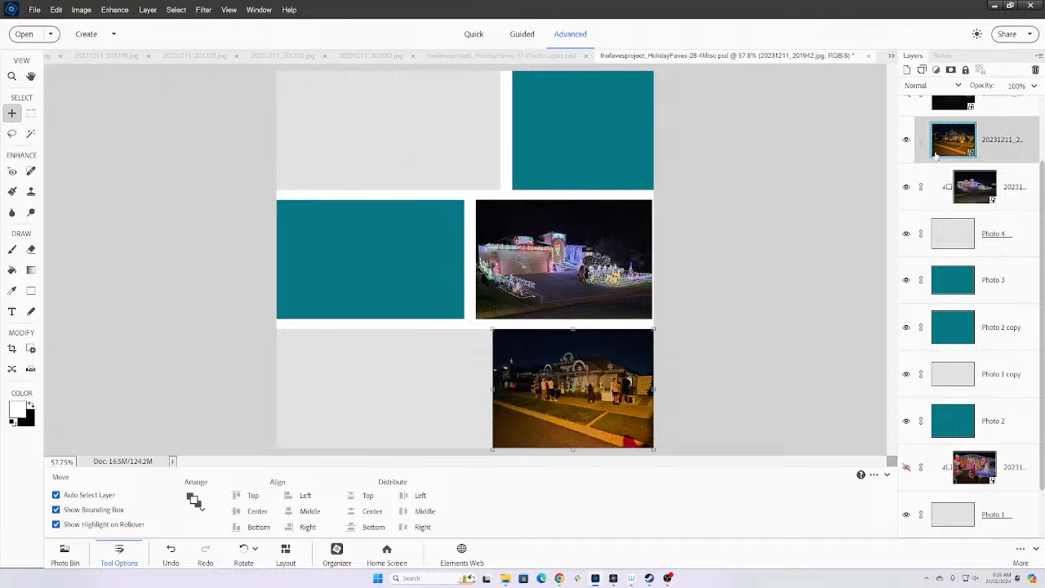
- Try clipping the 20231211_201942 photo to the Photo 2 mask, and undo the clipping
scroll(937, 156, "up", 1)
left_click_drag(943, 188, 965, 358)
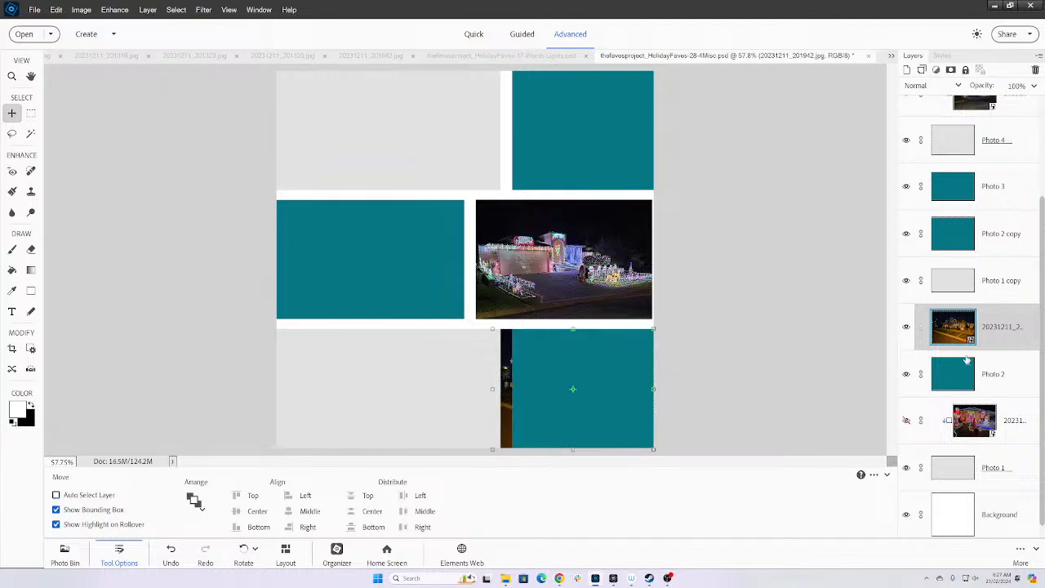
key("ctrl+g")
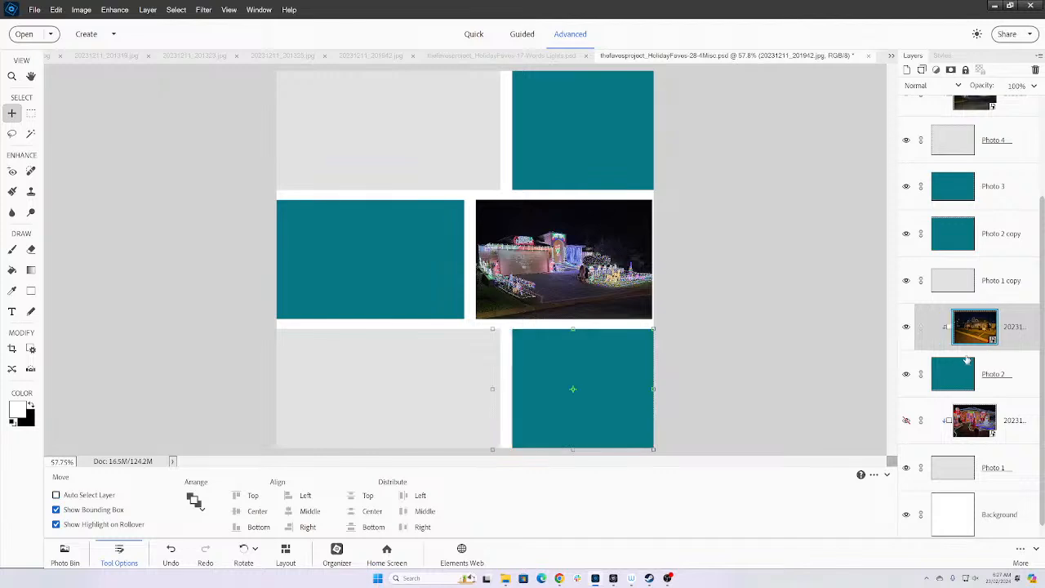
key("ctrl+z")
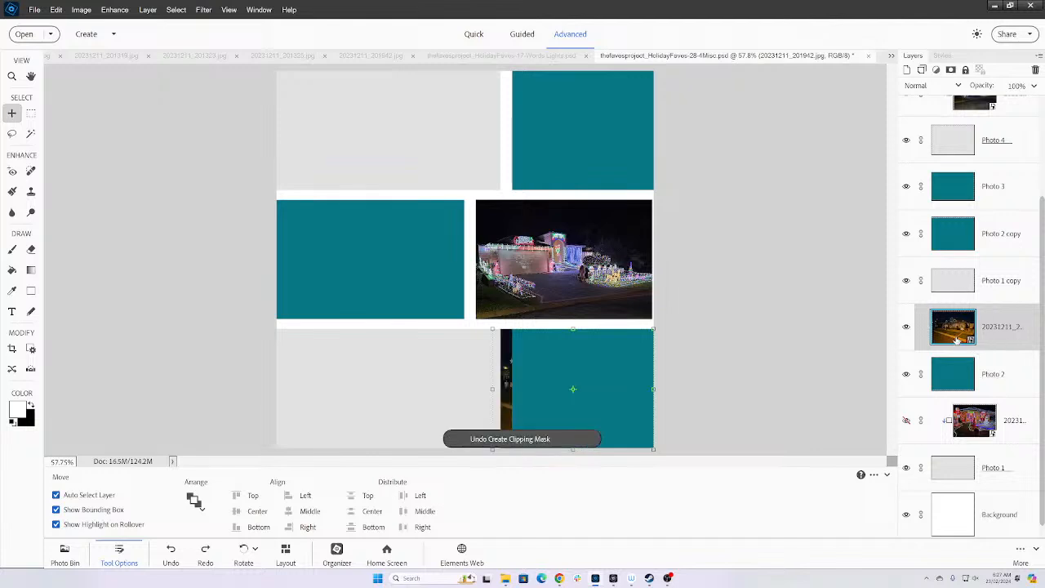
- Try clipping the 20231211_201942 photo to the Photo 3 mask, toggling that mask's visibility to identify its place on the page
left_click_drag(957, 338, 972, 189)
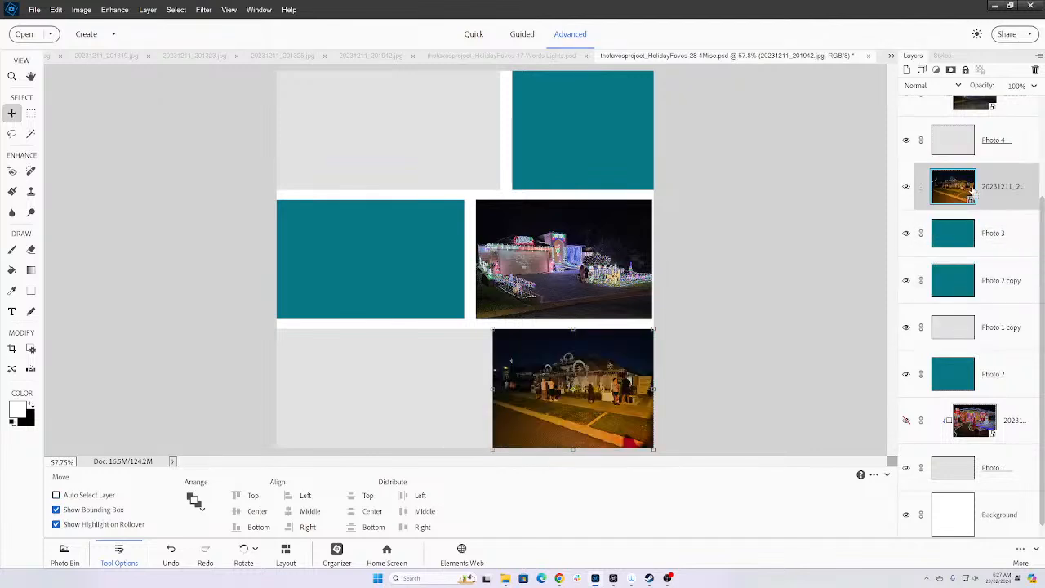
key("ctrl+g")
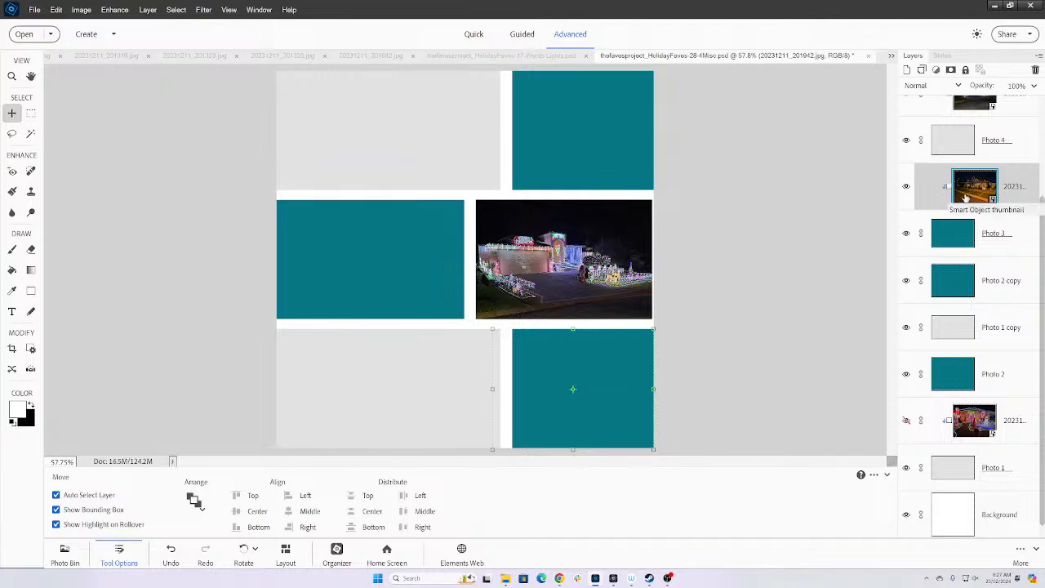
left_click(906, 234)
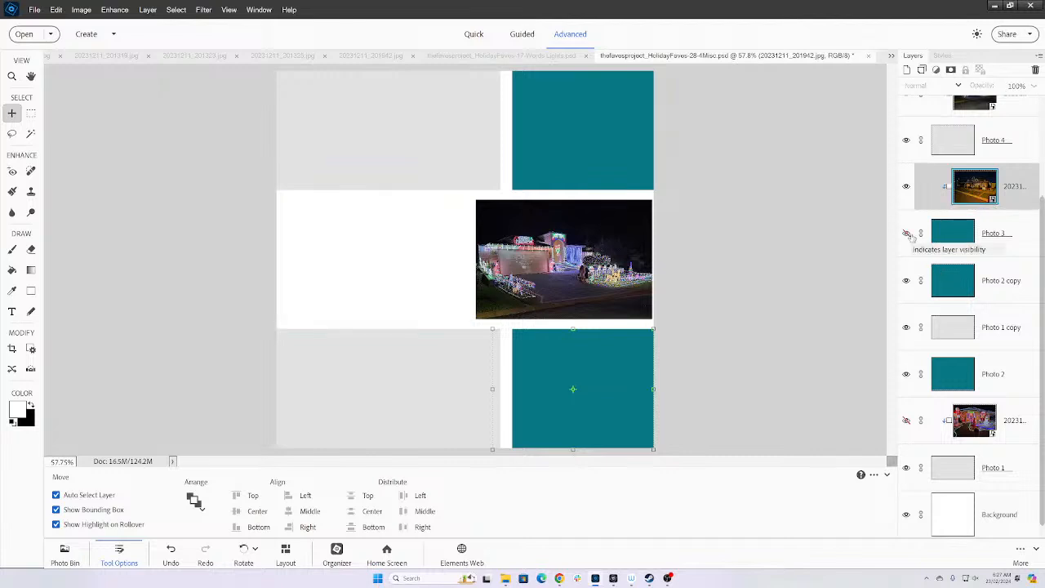
left_click(907, 233)
- Place the 20231211_201942 photo directly above the Photo 2 copy mask and clip it to that mask
left_click_drag(969, 190, 954, 275)
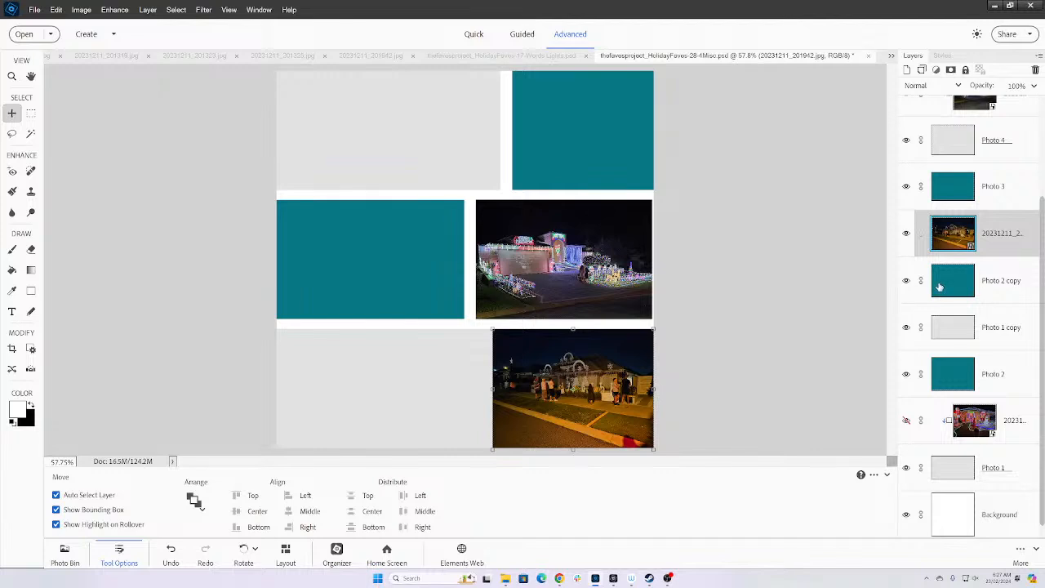
key("ctrl+g")
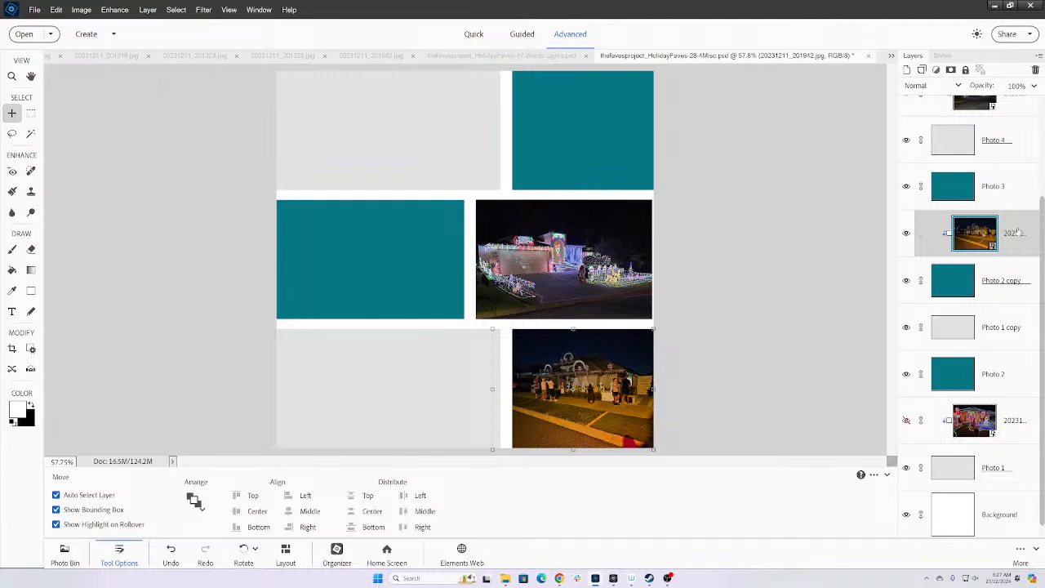
- Show the 20231210_200714 photo, place its layer directly above the Photo 1 copy mask, and clip it to that mask
scroll(1013, 235, "up", 3)
left_click(905, 167)
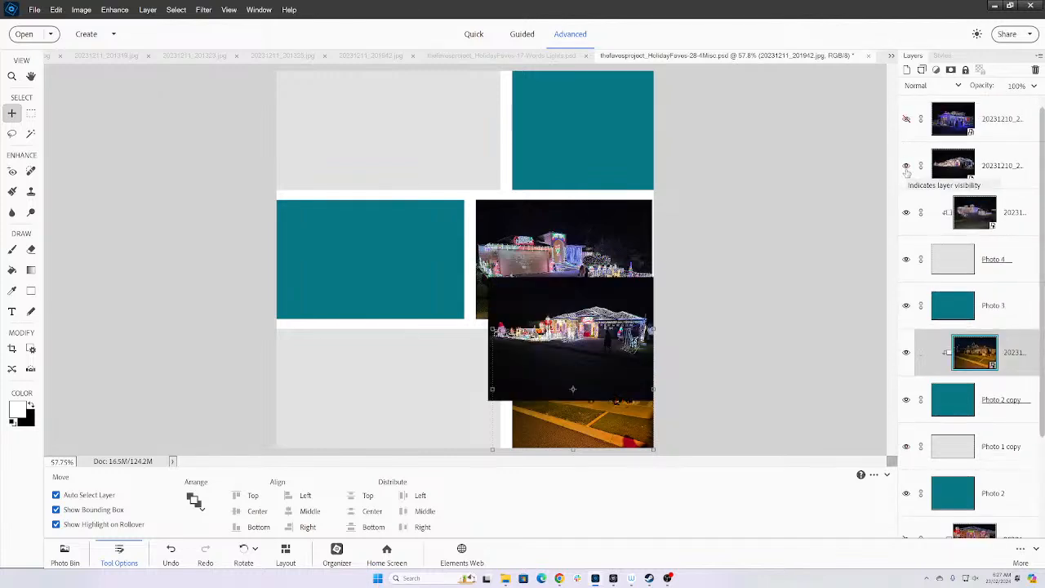
left_click(943, 176)
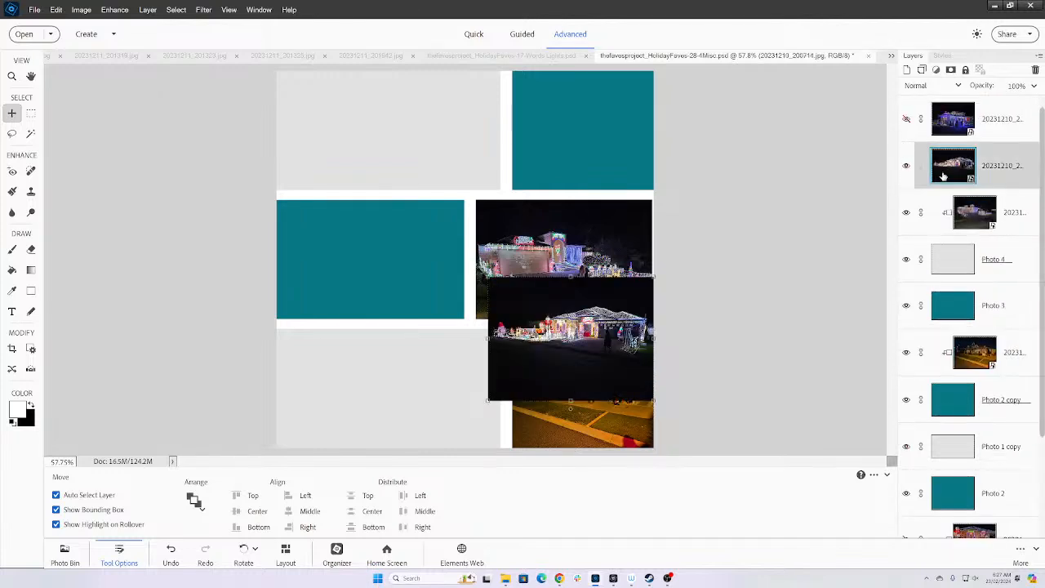
left_click_drag(945, 169, 910, 429)
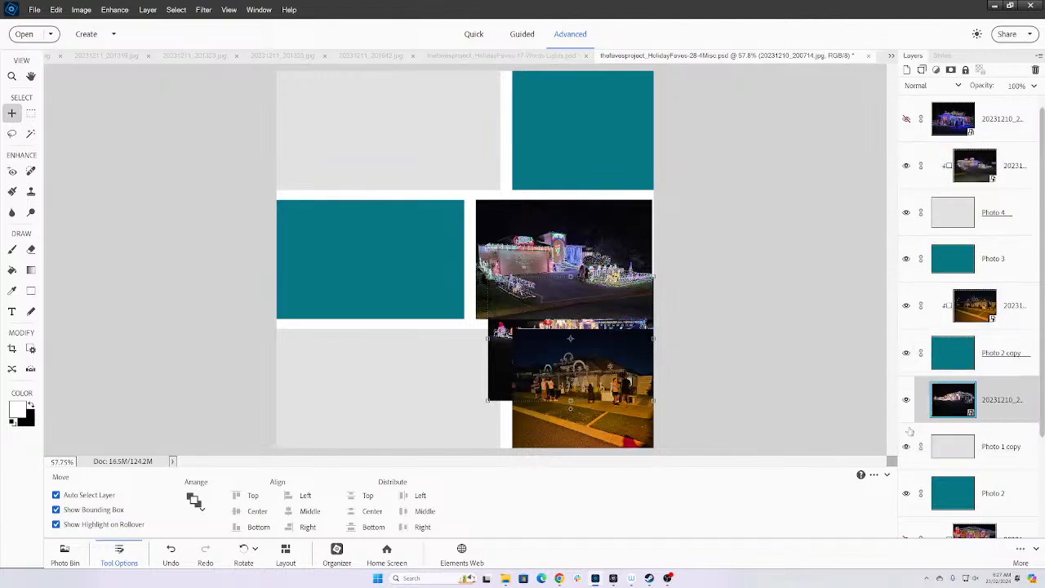
key("ctrl+g")
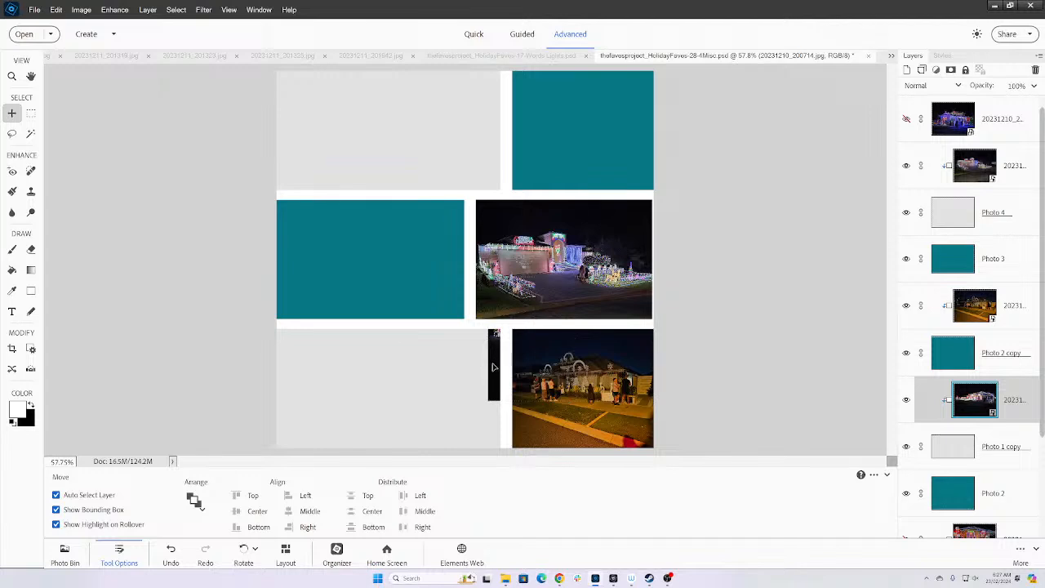
- Move the 20231210_200714 photo into the wide bottom-row mask and scale it proportionally to about 145%
left_click_drag(494, 367, 264, 414)
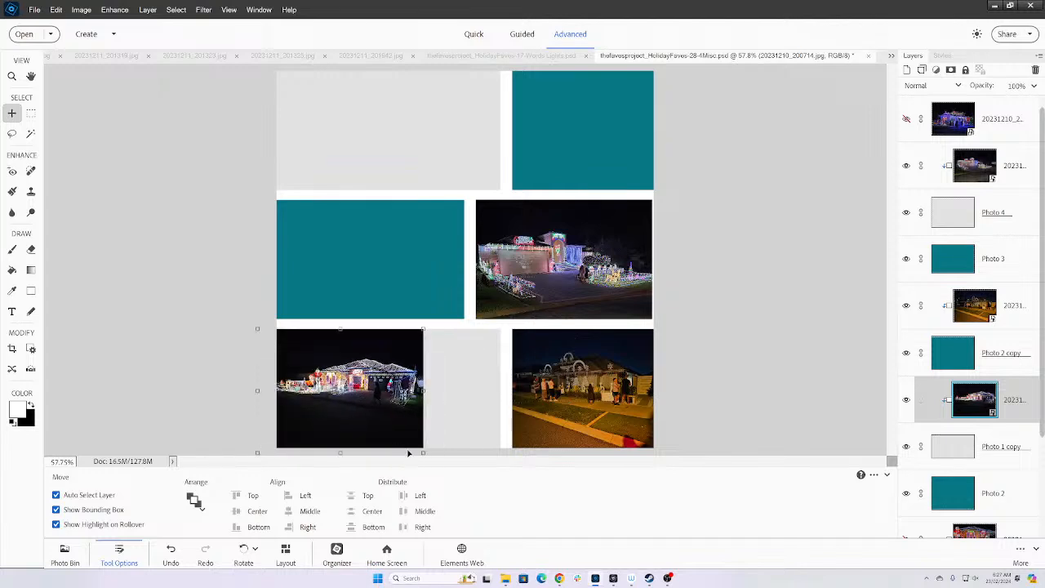
left_click_drag(424, 455, 515, 489)
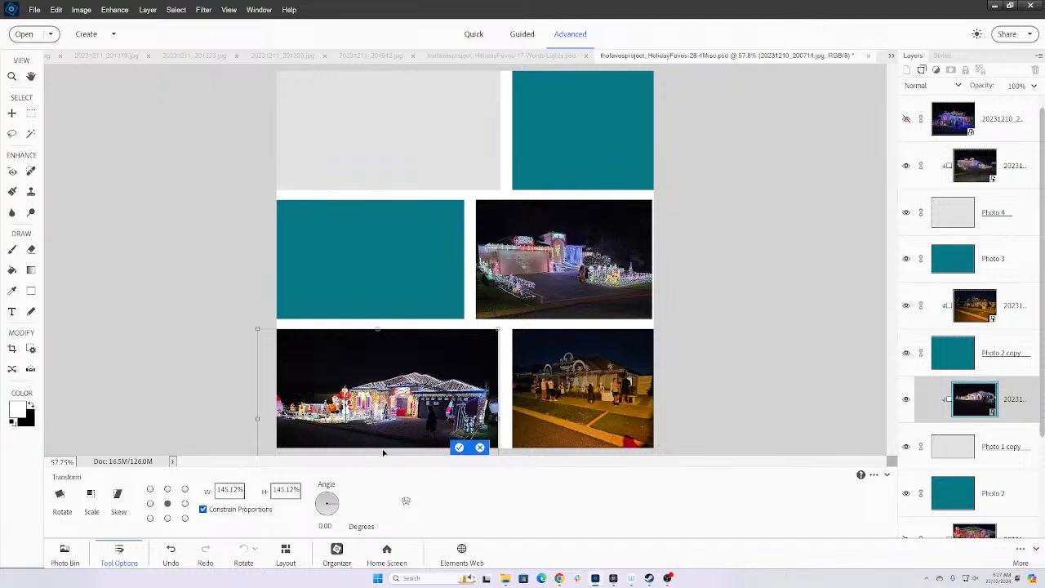
key("Return")
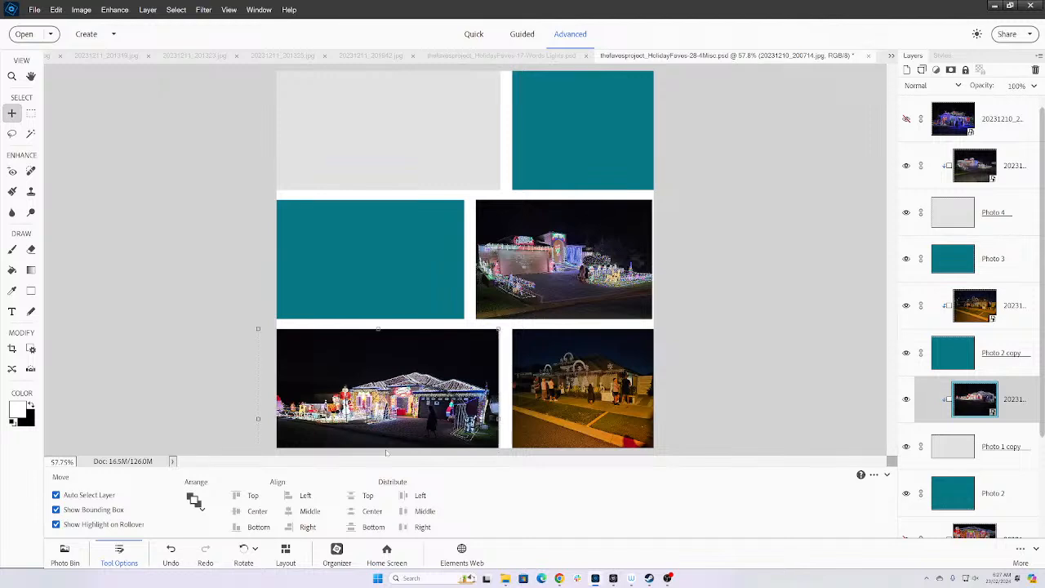
- Shift the 20231210_200714 photo slightly right so it covers the full width of the Photo 1 copy mask
key("Right")
key("Right")
key("Right")
key("Right")
key("Right")
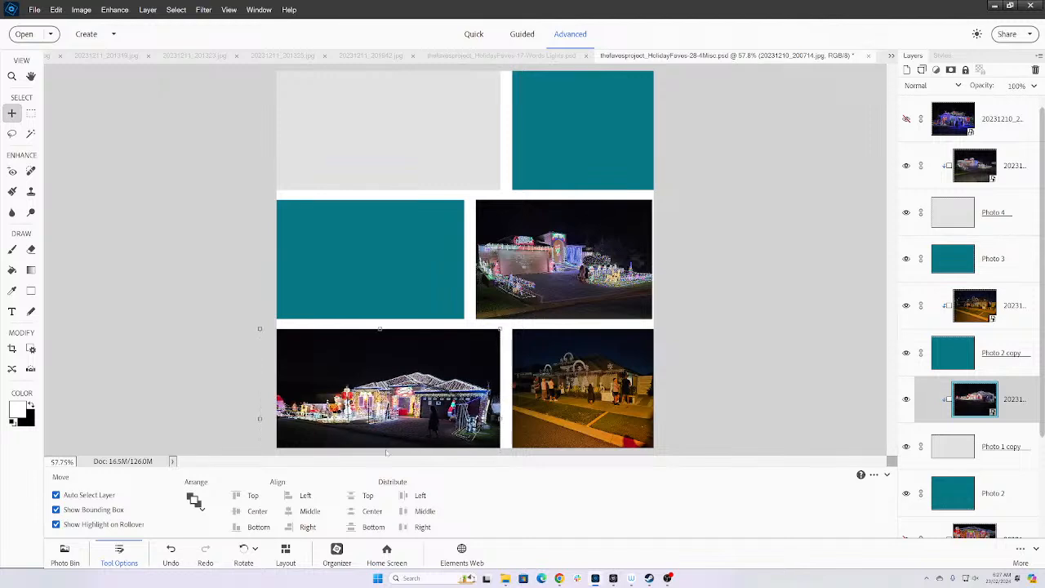
left_click_drag(422, 421, 429, 422)
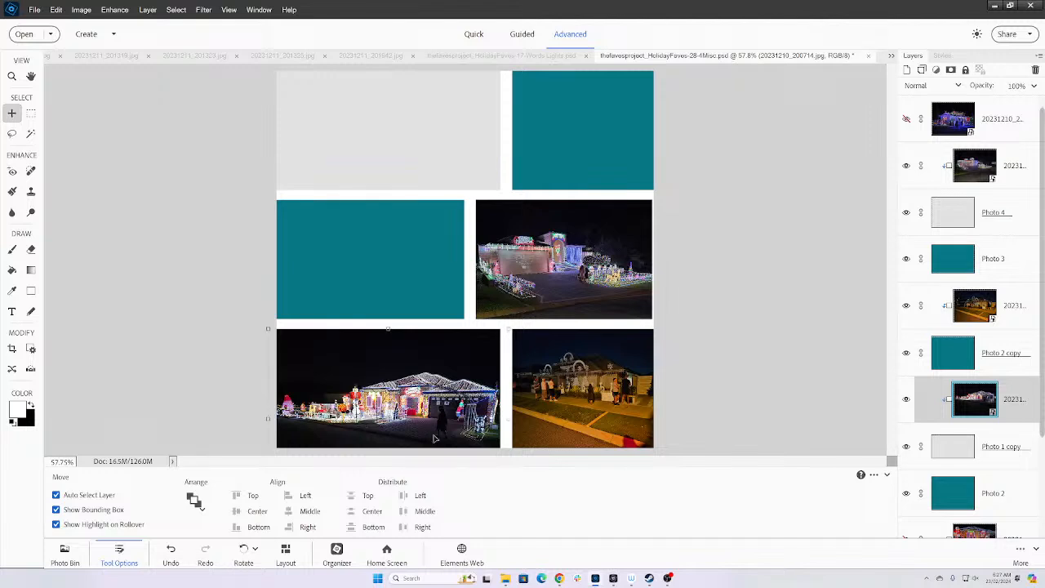
left_click(203, 401)
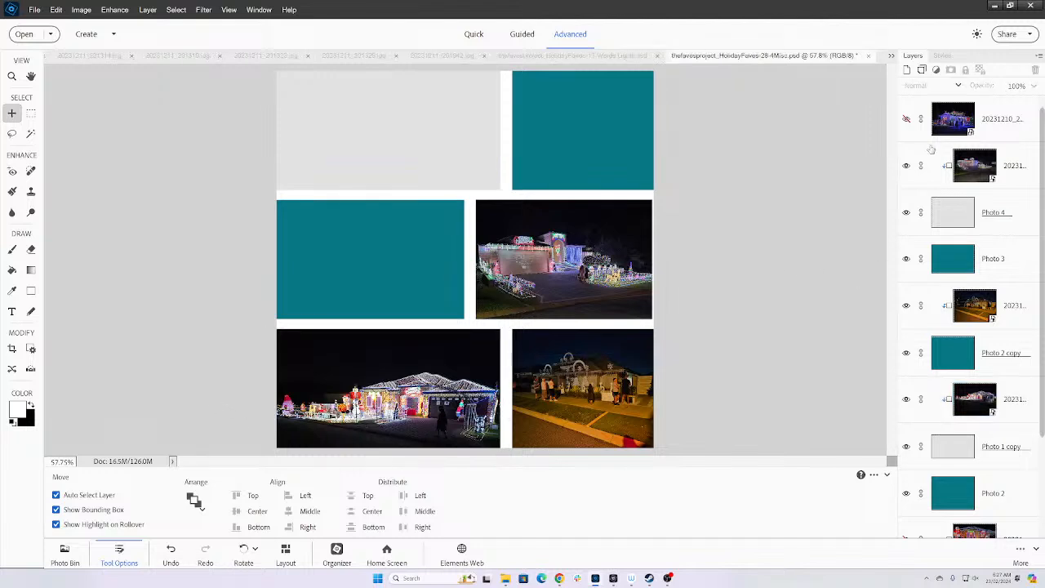
- Show the 20231210_202228 photo and move it over the wide mask in the top row
left_click(906, 120)
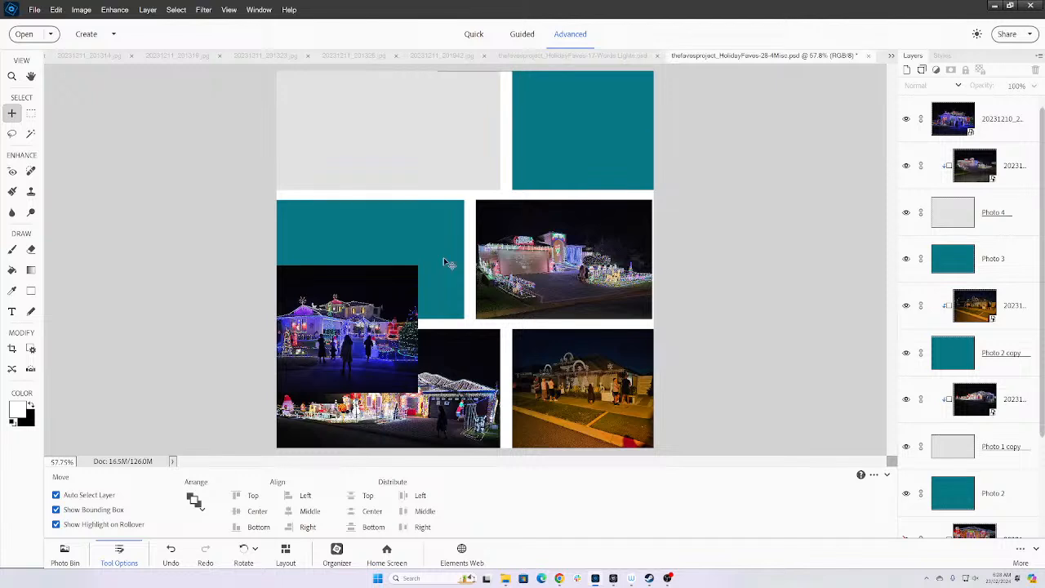
left_click(376, 323)
left_click_drag(345, 347, 377, 145)
left_click_drag(941, 137, 954, 97)
mouse_move(1022, 105)
left_mouse_down()
mouse_move(1019, 155)
mouse_move(1018, 140)
mouse_move(996, 212)
mouse_move(992, 355)
mouse_move(1022, 79)
mouse_move(1020, 92)
left_mouse_up()
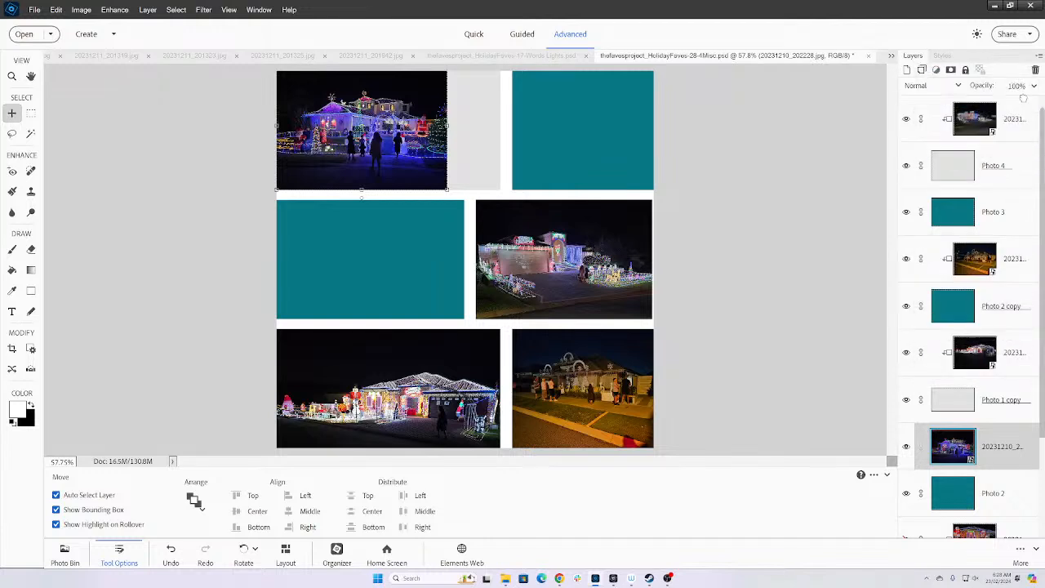
- Show the 20231210_200620 photo and raise it to fill the wide top-row mask, moving the 20231210_202228 photo over to the narrow mask
scroll(1033, 162, "down", 3)
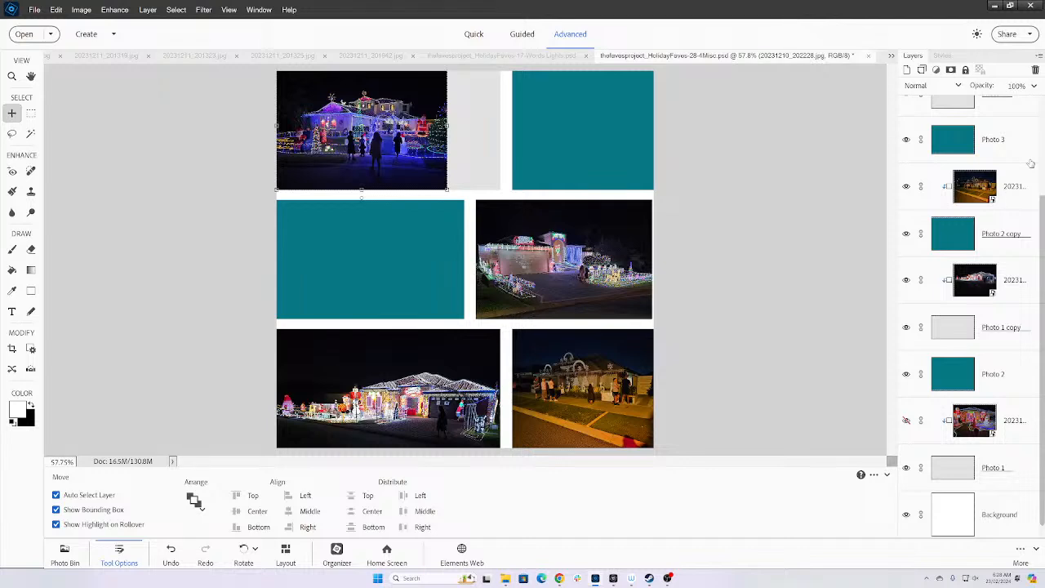
scroll(1031, 164, "up", 3)
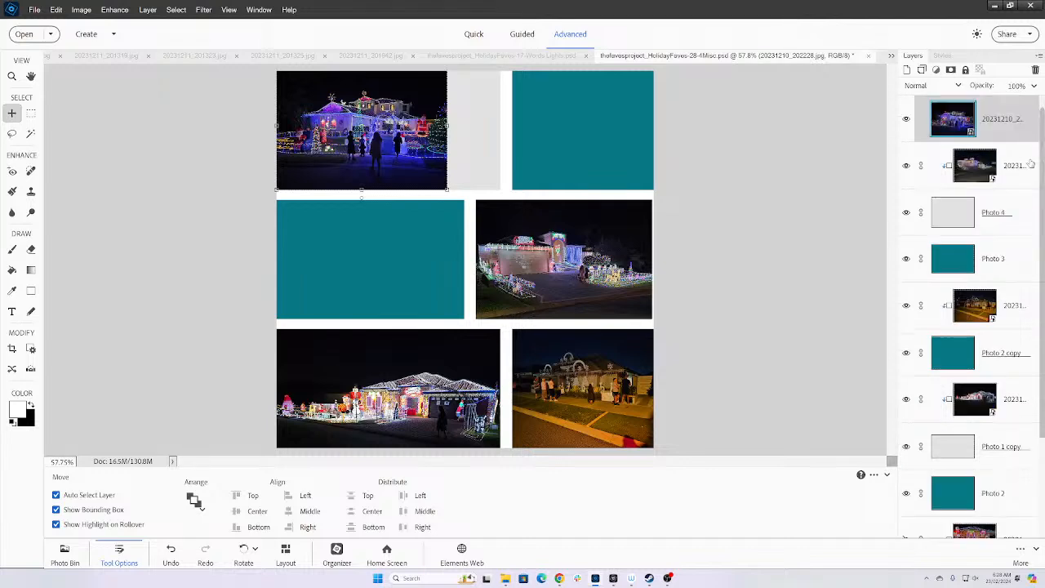
scroll(952, 188, "down", 3)
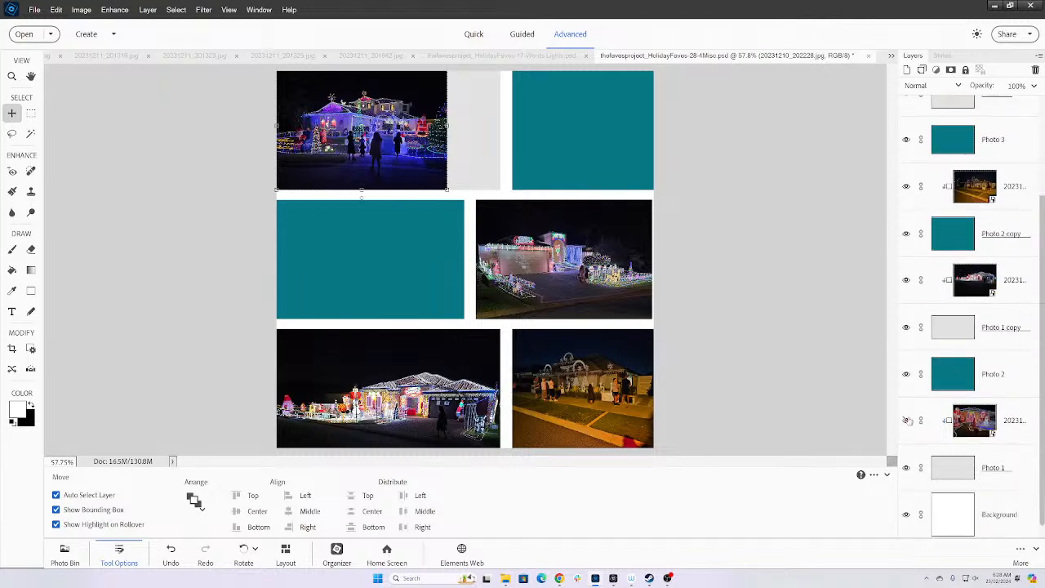
left_click(906, 421)
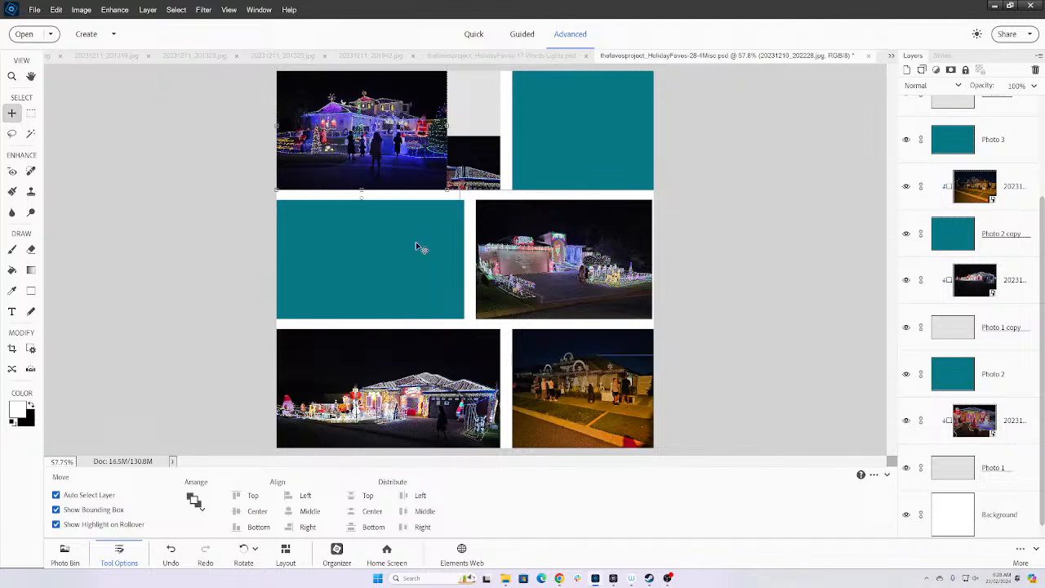
left_click_drag(365, 115, 604, 124)
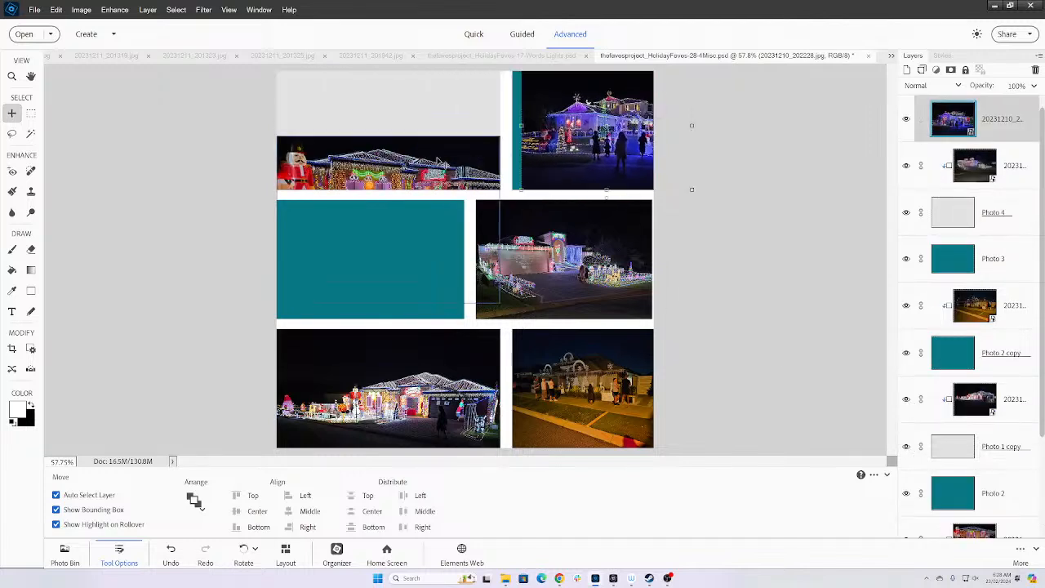
left_click_drag(392, 163, 387, 104)
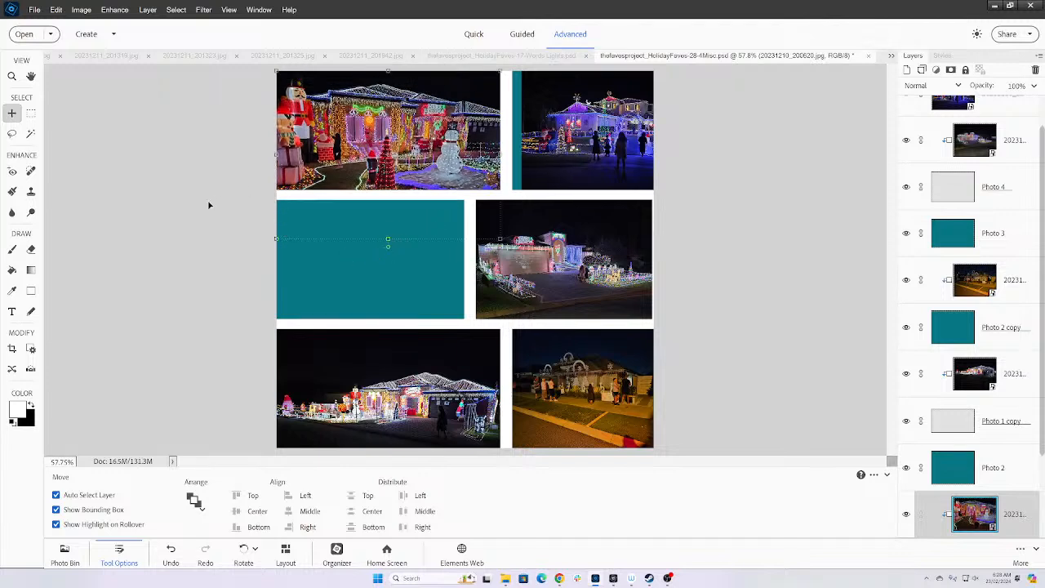
- Reposition the 20231210_202228 photo to cover the narrow top-row mask, place its layer directly above Photo 2, and clip it to that mask
left_click(613, 157)
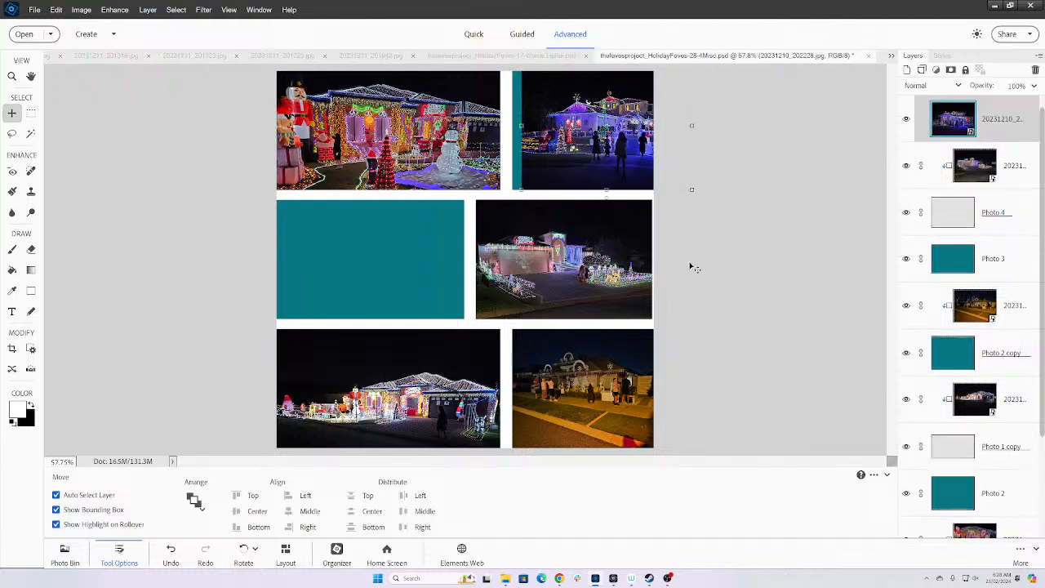
mouse_move(606, 171)
left_mouse_down()
mouse_move(505, 170)
mouse_move(603, 181)
mouse_move(591, 176)
left_mouse_up()
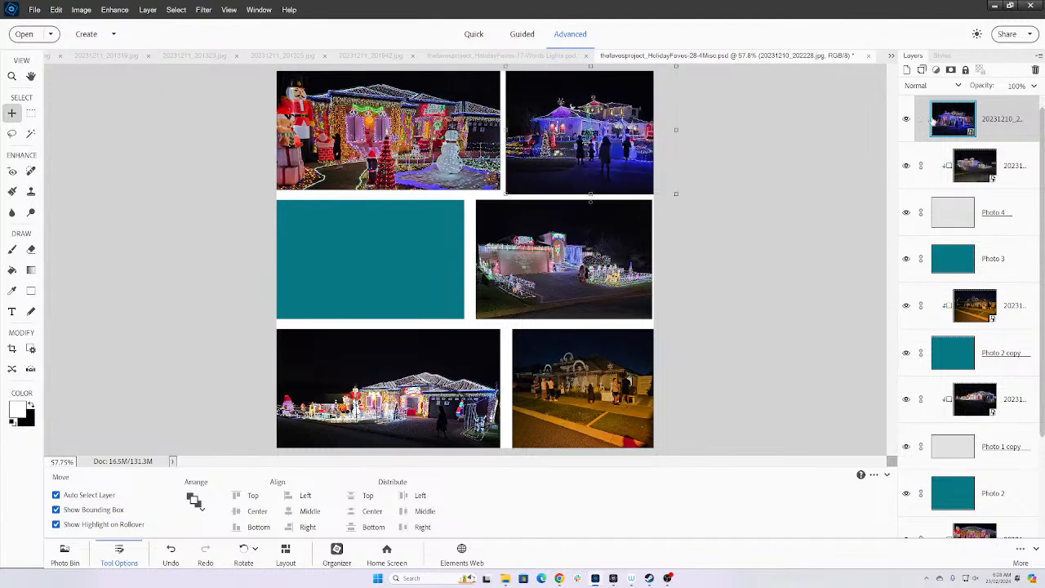
left_click_drag(939, 119, 937, 236)
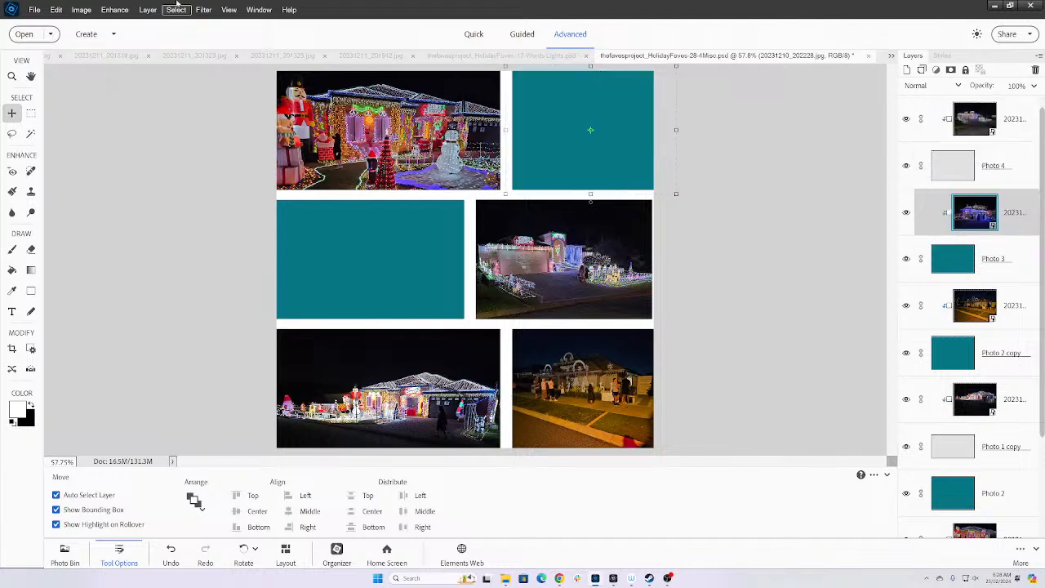
key("ctrl+z")
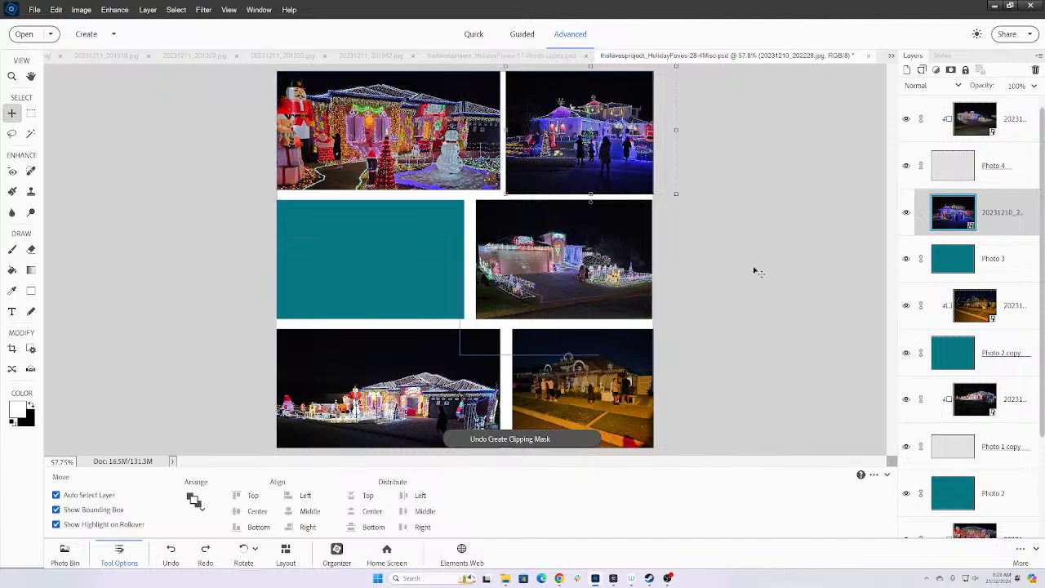
left_click_drag(952, 214, 902, 460)
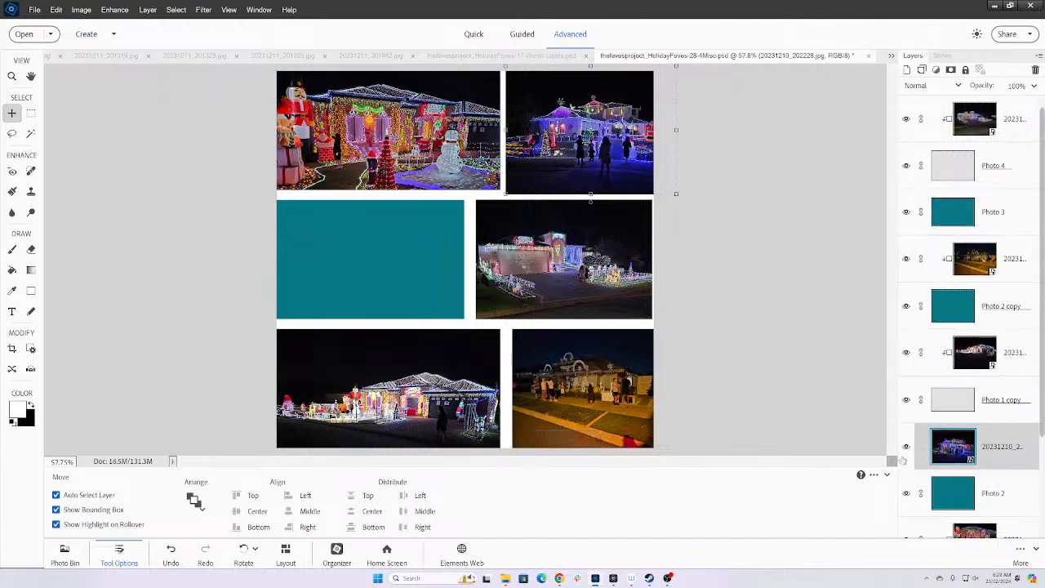
key("ctrl+g")
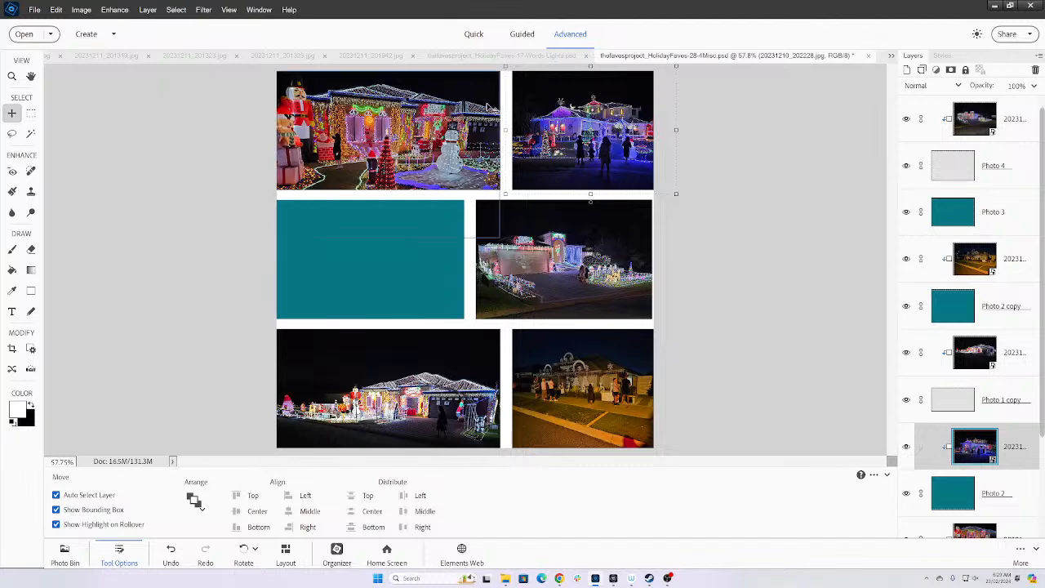
- Nudge the 20231210_202228 photo slightly left within the Photo 2 mask
key("Left")
key("Left")
key("Left")
key("Left")
key("Left")
key("Left")
key("Left")
key("Left")
key("Left")
key("Left")
key("Left")
key("Left")
key("Left")
key("Left")
key("Left")
key("Left")
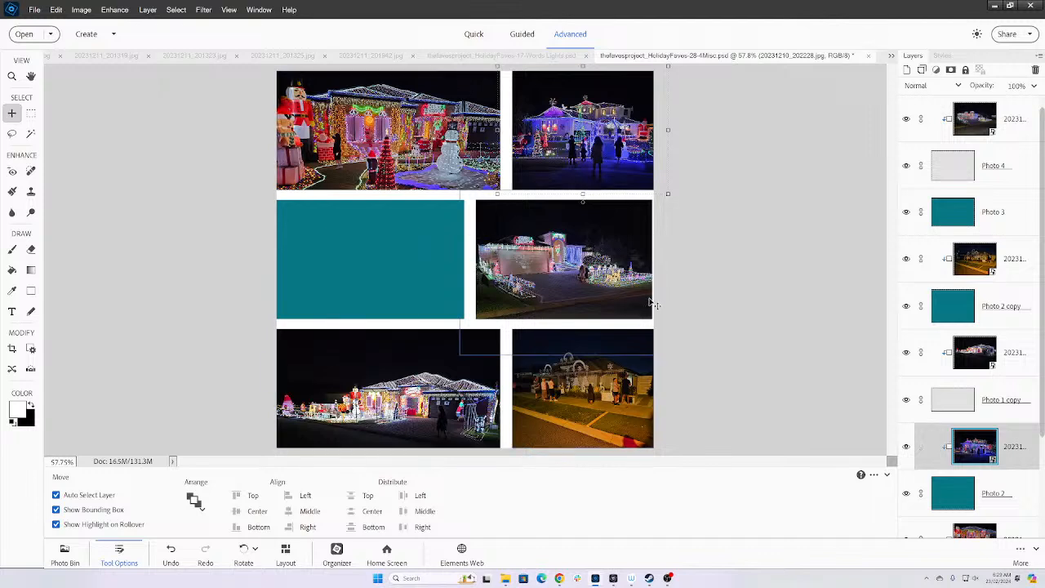
left_click(621, 398)
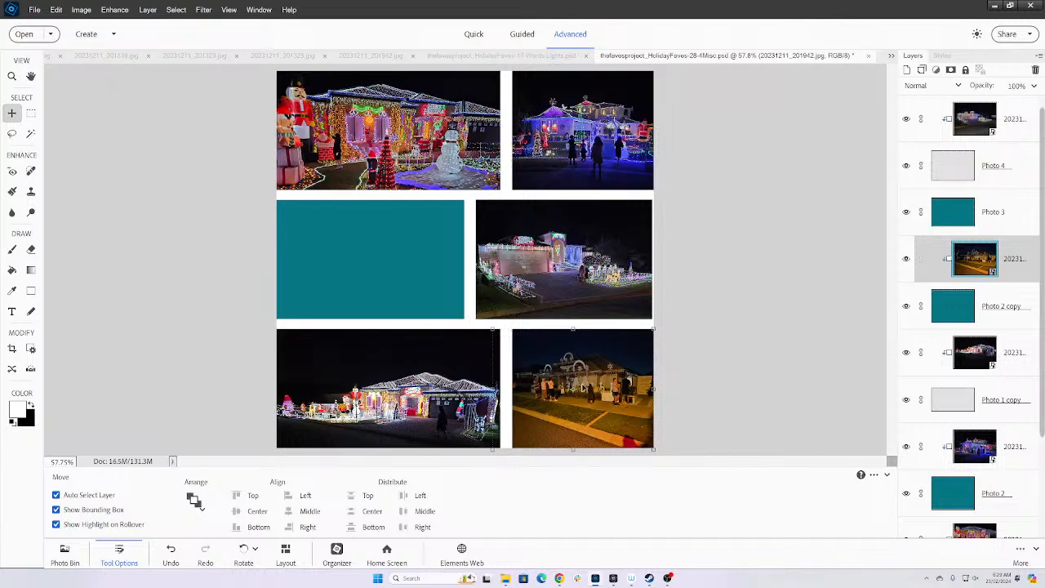
- Switch to File Explorer and open the OneDrive folder Pictures > Camera Roll > 2023 > 12
key("super+e")
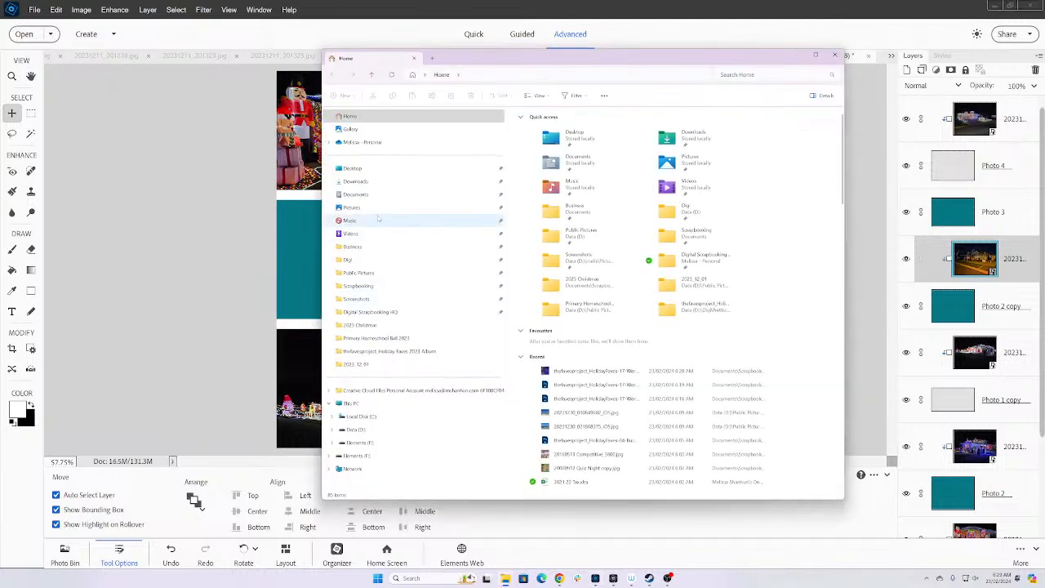
left_click(378, 143)
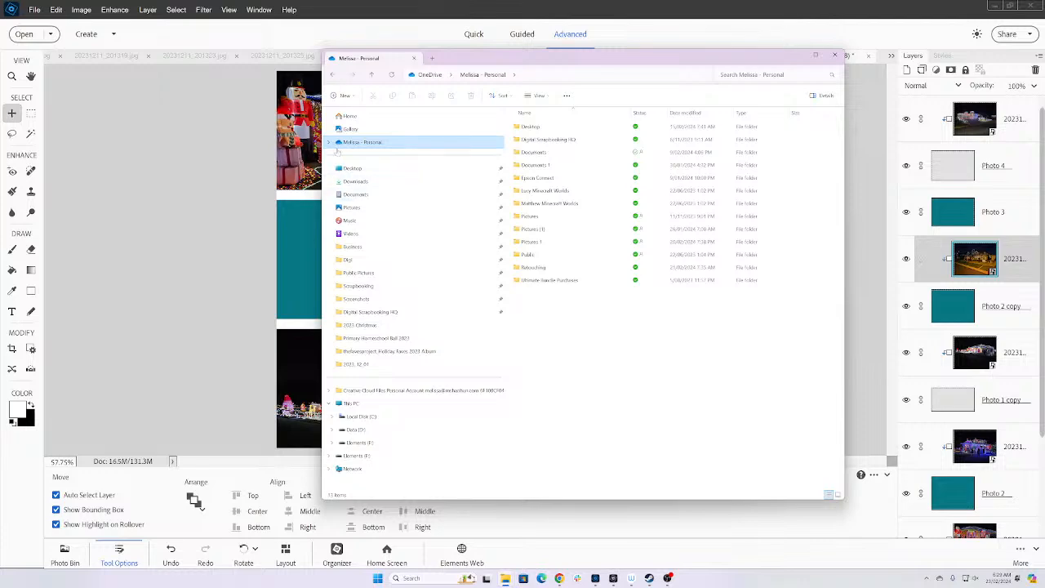
left_click(559, 215)
double_click(559, 215)
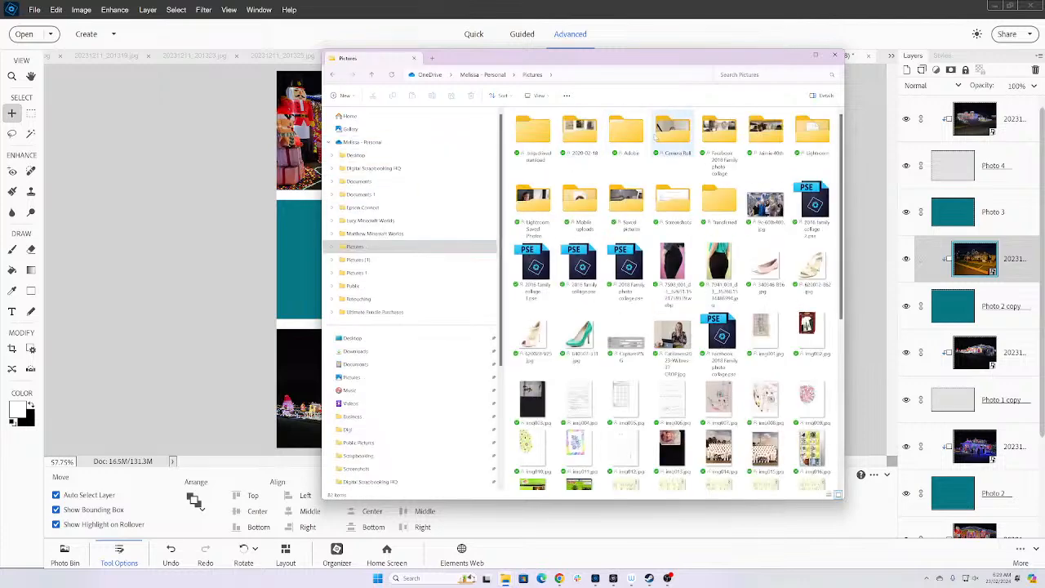
double_click(633, 196)
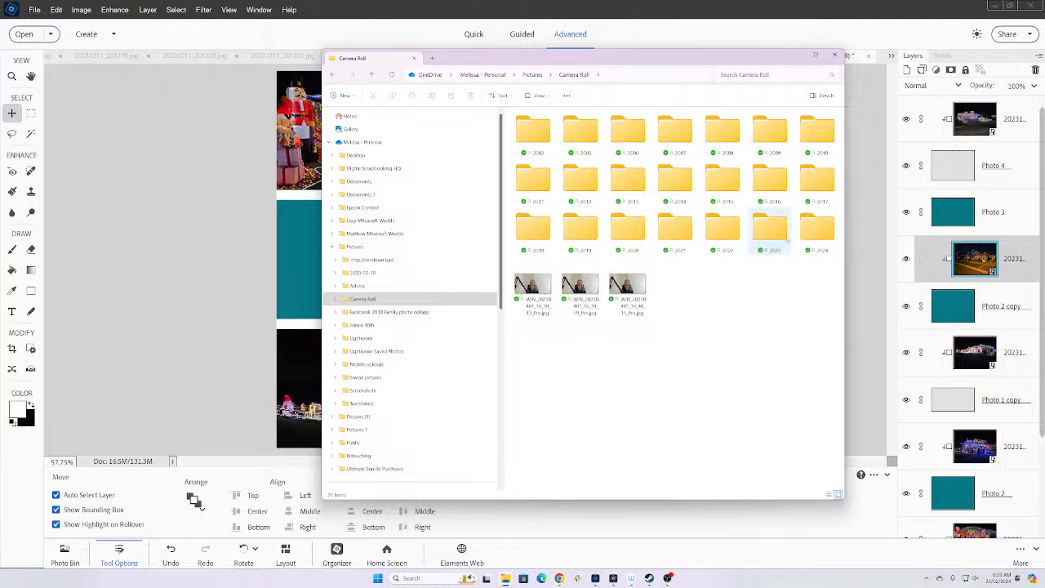
double_click(786, 238)
double_click(721, 181)
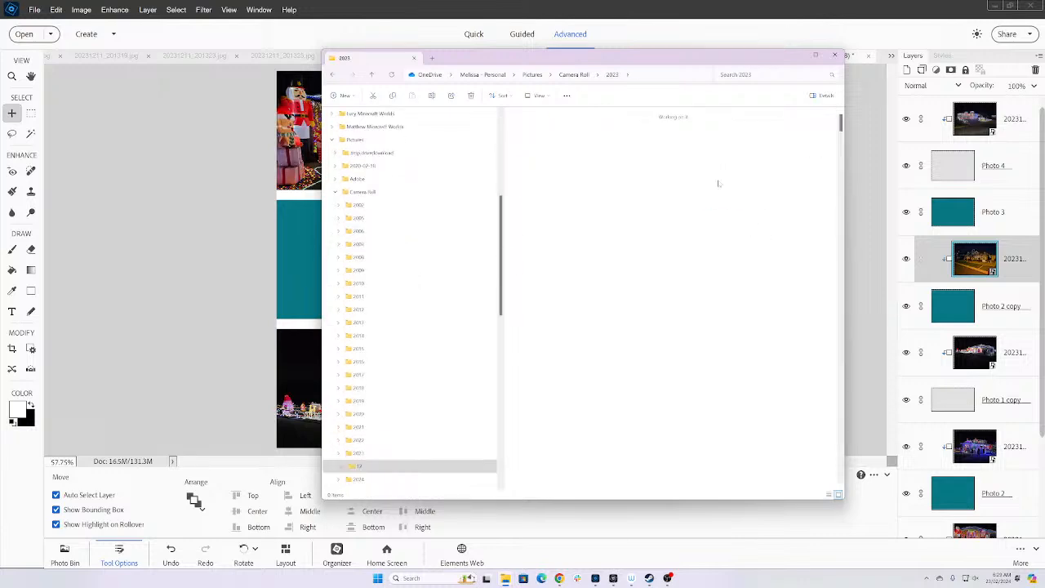
- Browse the December folder for the 11 December light photos and preview the 20231211_121309745_iOS.jpg house photo
scroll(719, 184, "down", 15)
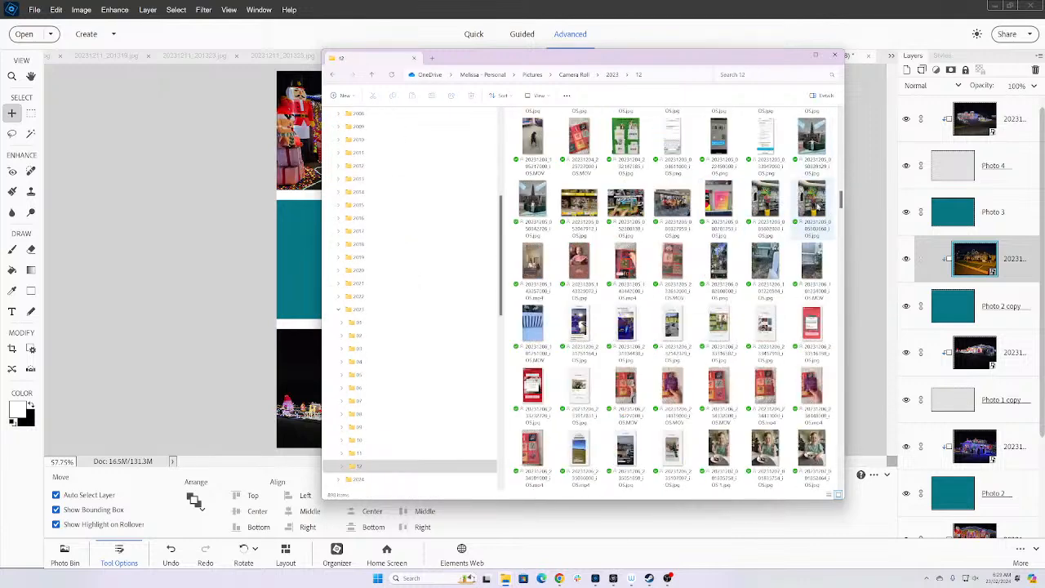
left_click_drag(841, 200, 839, 351)
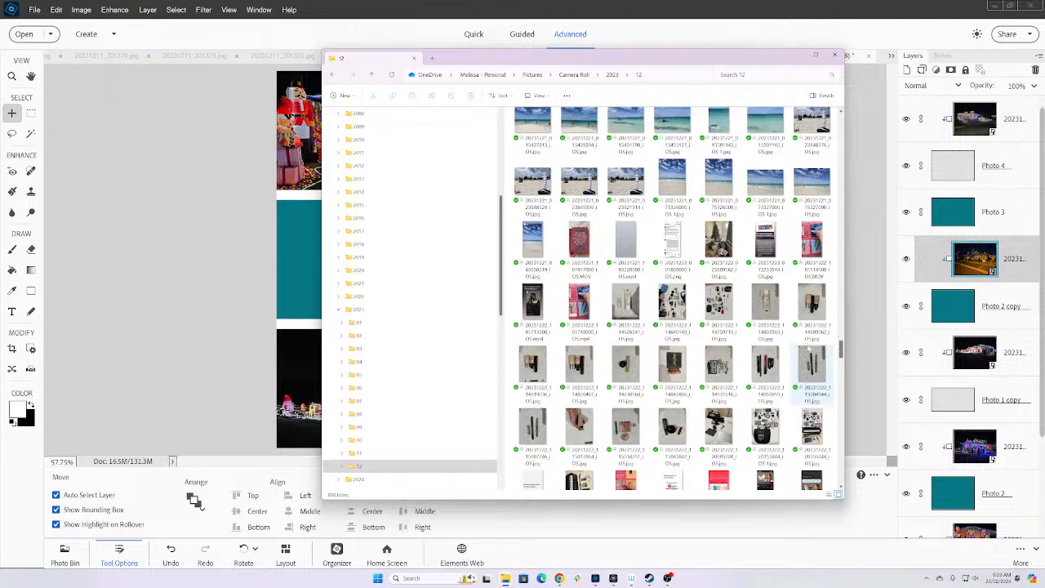
scroll(784, 348, "up", 5)
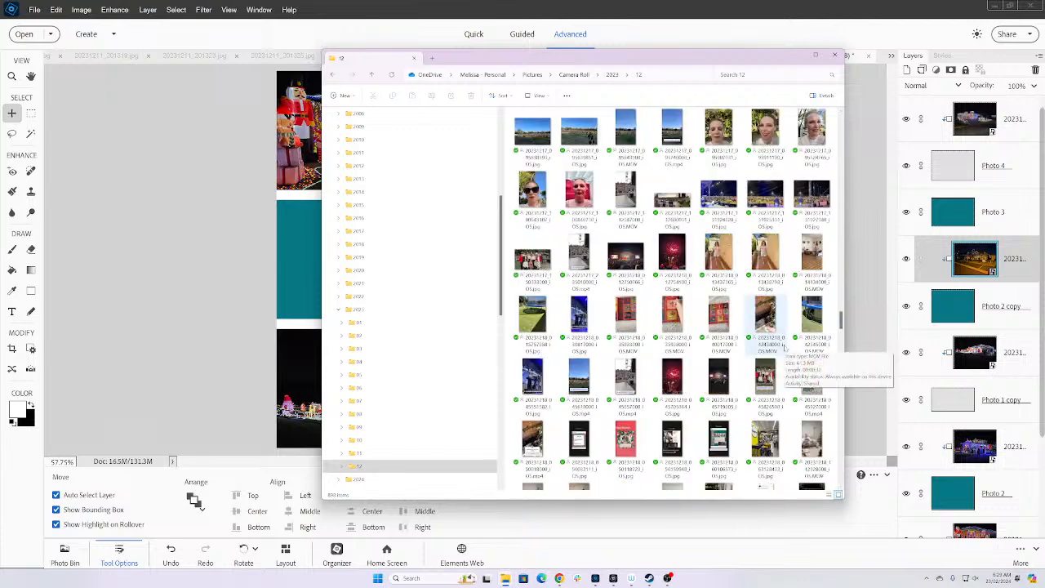
scroll(785, 348, "up", 10)
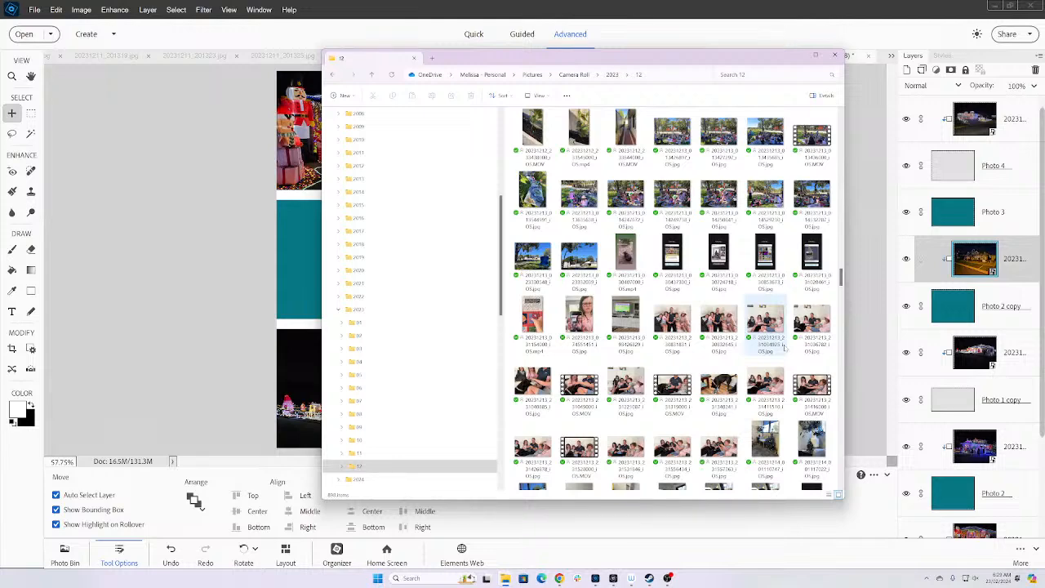
scroll(785, 348, "up", 5)
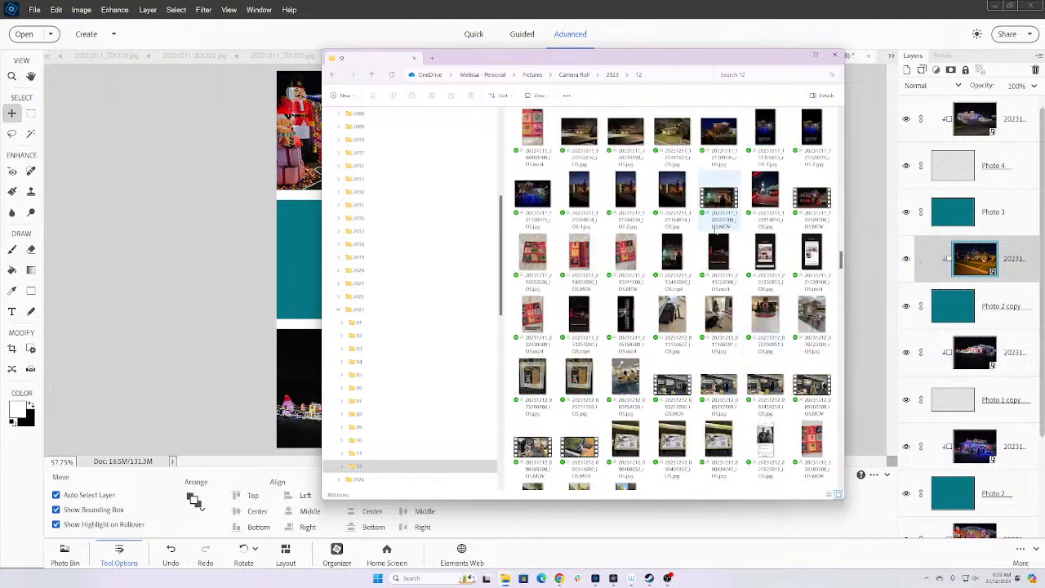
double_click(719, 138)
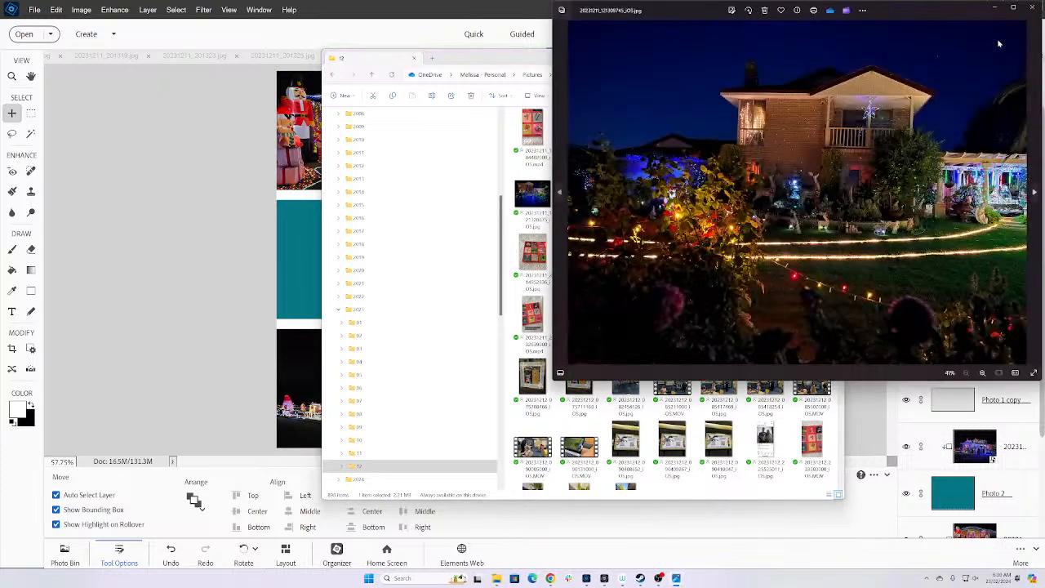
left_click(1035, 9)
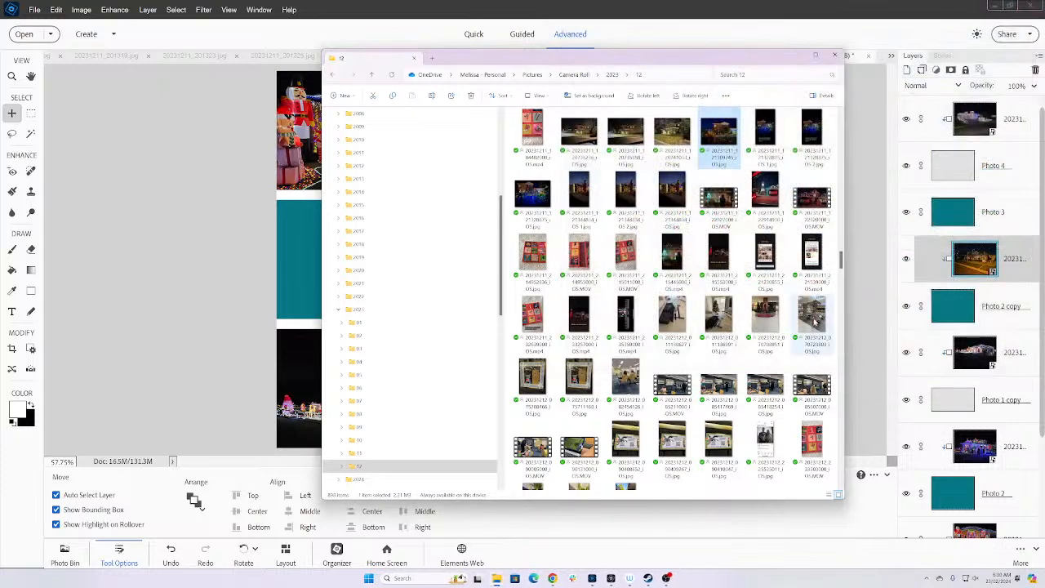
- Preview the photo of the light tree taken from the car and the photo of the house behind blue-lit bushes
scroll(675, 240, "up", 3)
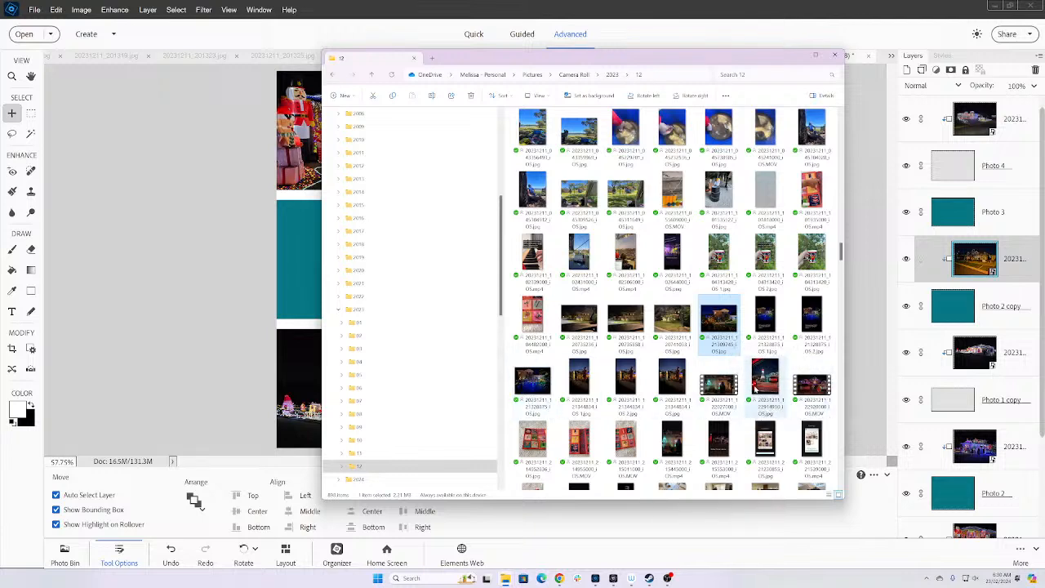
double_click(755, 391)
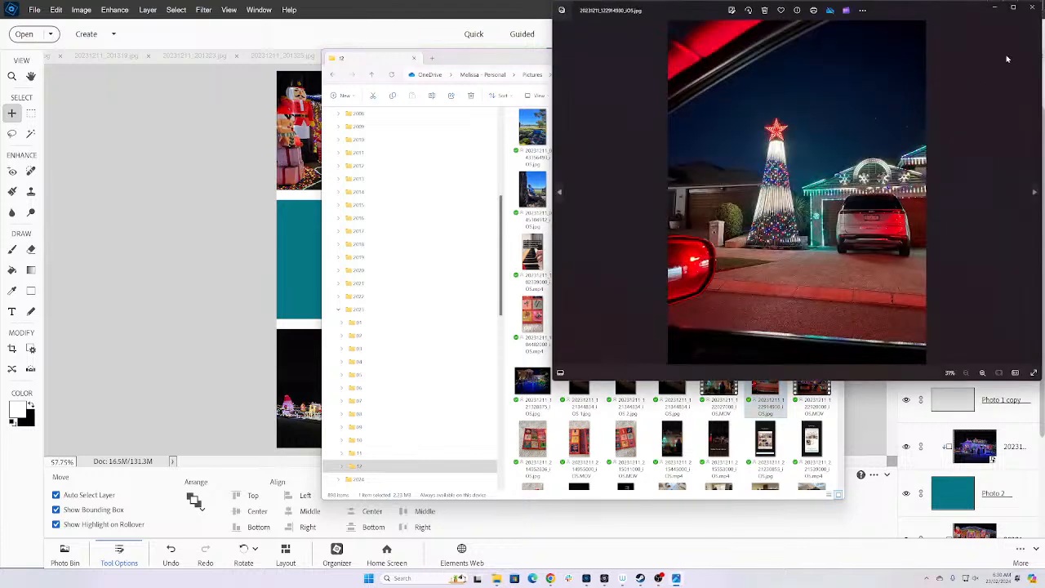
left_click(1032, 7)
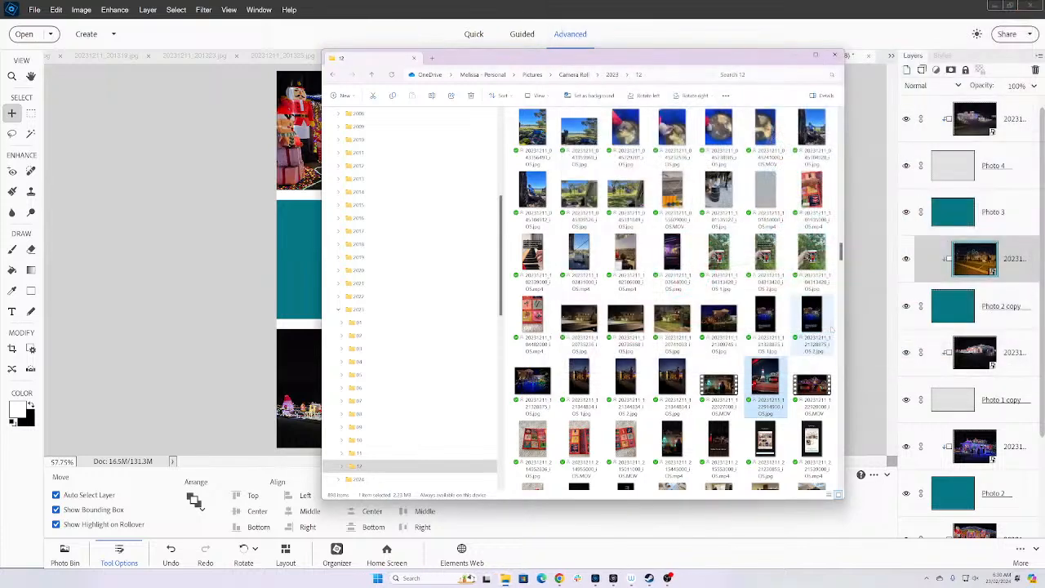
double_click(548, 378)
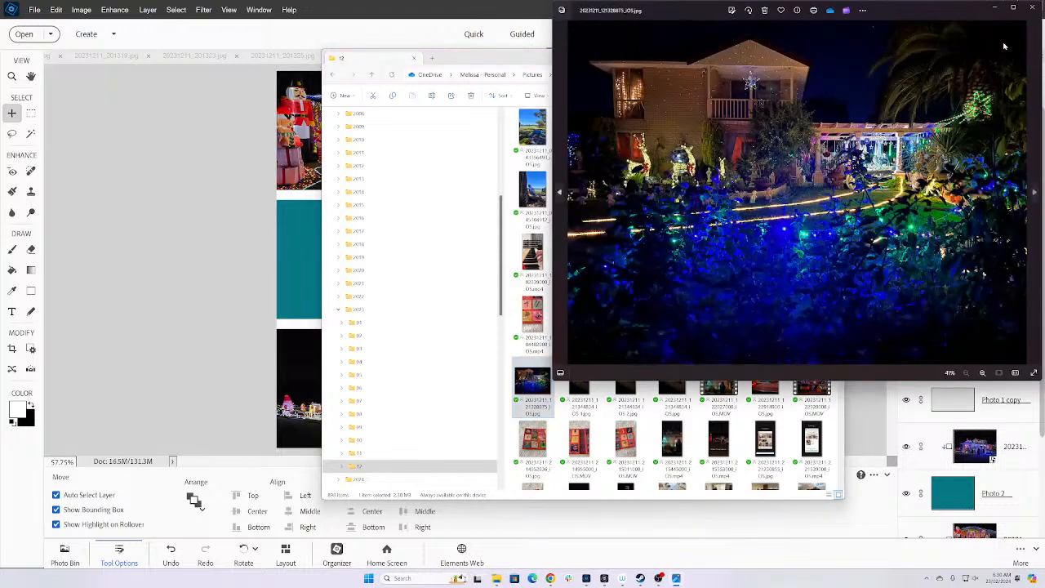
left_click(1033, 8)
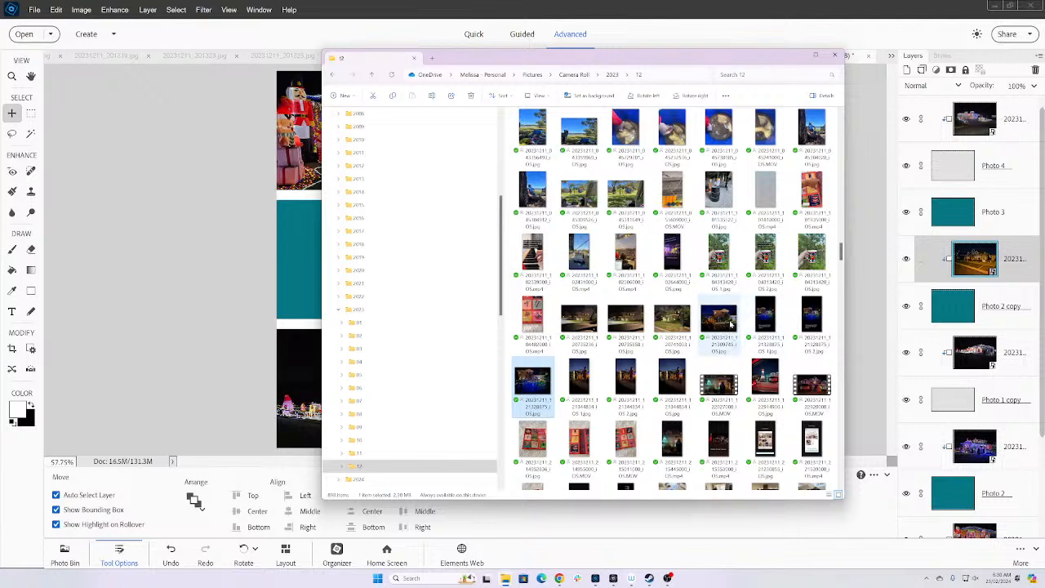
- Bring the 20231211_121309745_iOS.jpg house photo into Photoshop Elements and preview the first photo of two children at the fence
left_click_drag(729, 324, 213, 307)
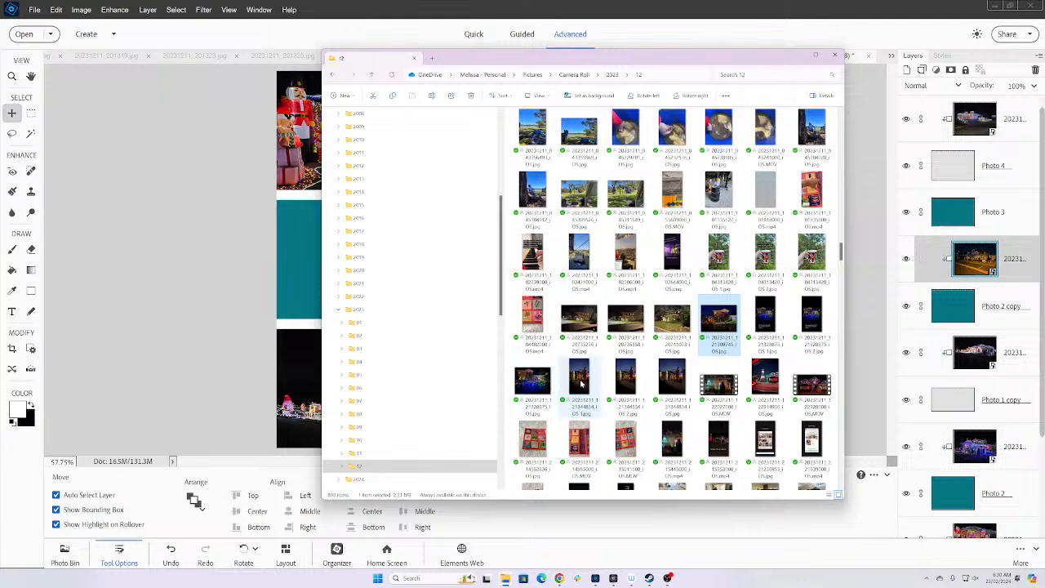
double_click(579, 383)
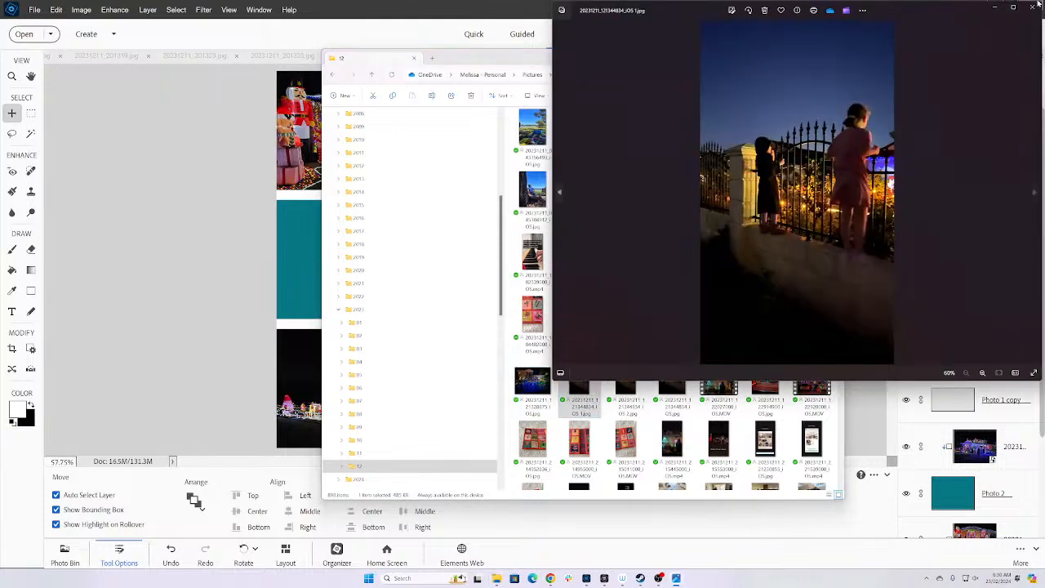
- Check the remaining previews of the two children at the fence and open 20231211_121344834_iOS.jpg in Photoshop Elements
left_click(1036, 191)
left_click(1035, 191)
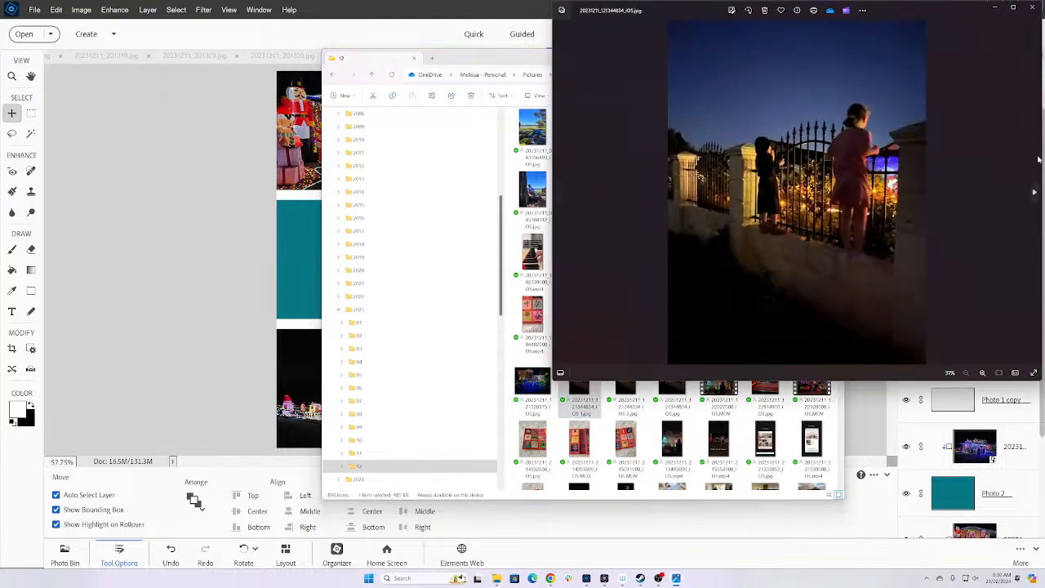
left_click(1032, 7)
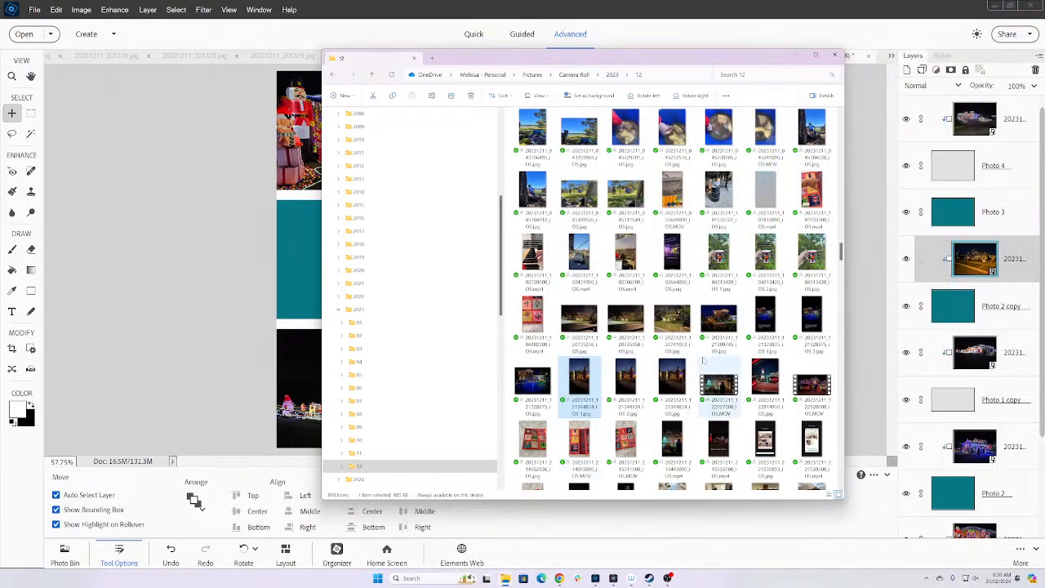
left_click(677, 374)
left_click_drag(678, 372, 271, 334)
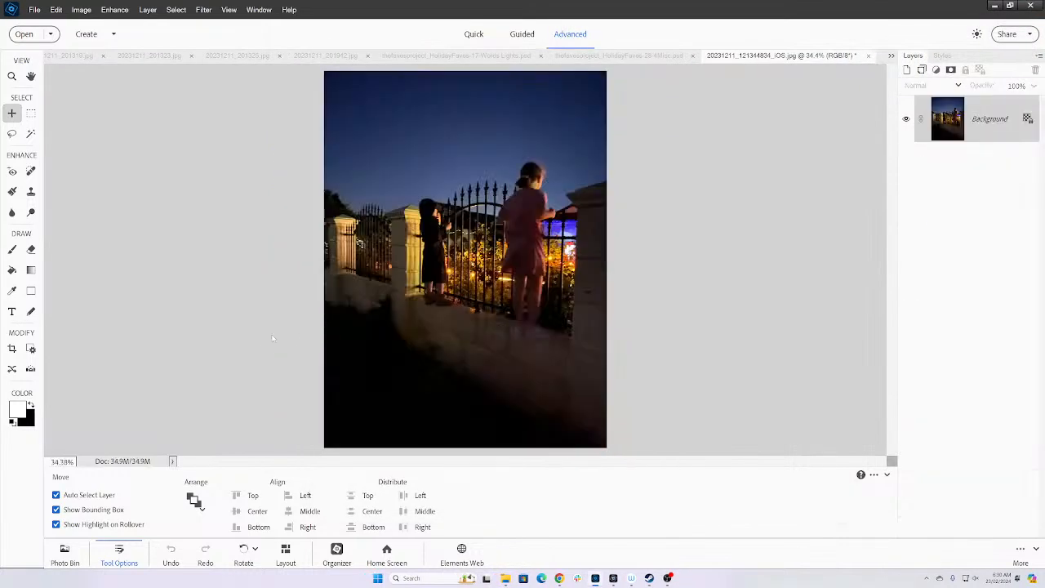
- Place the open fence photo into the HolidayFaves-28-4Misc layout directly above the empty Photo 3 mask
left_click(72, 546)
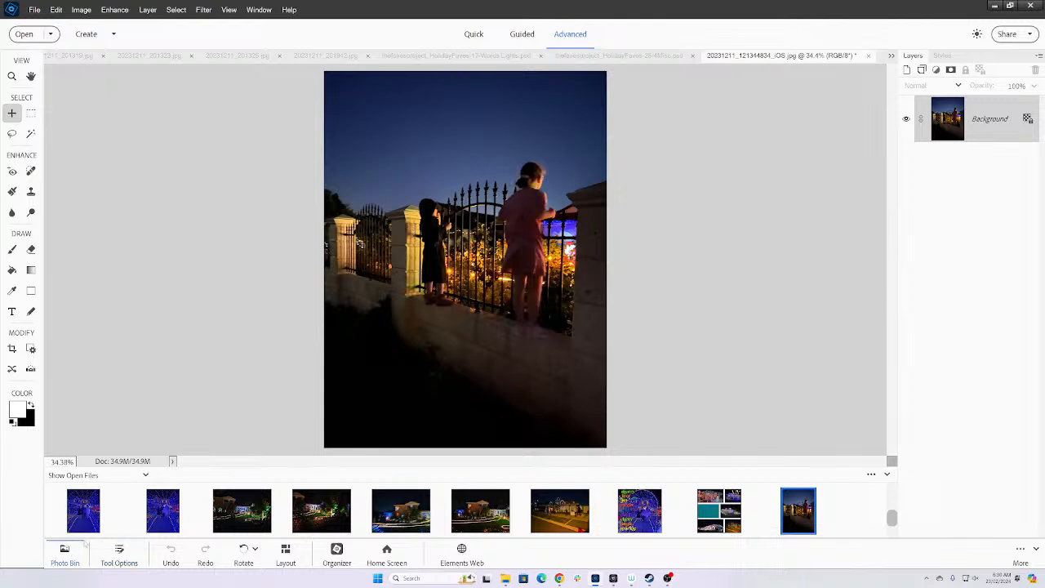
left_click(713, 513)
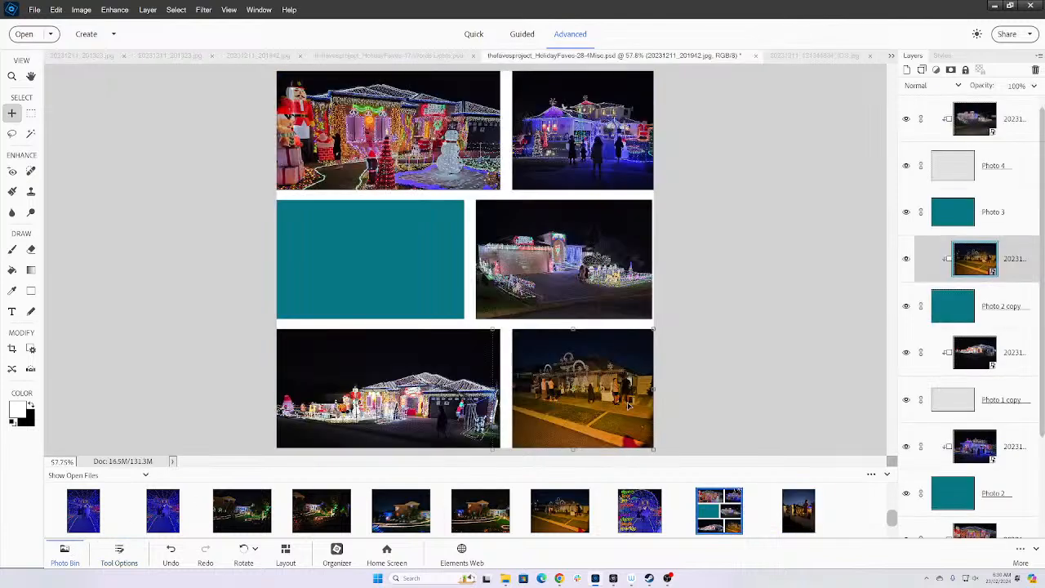
left_click_drag(802, 527, 417, 306)
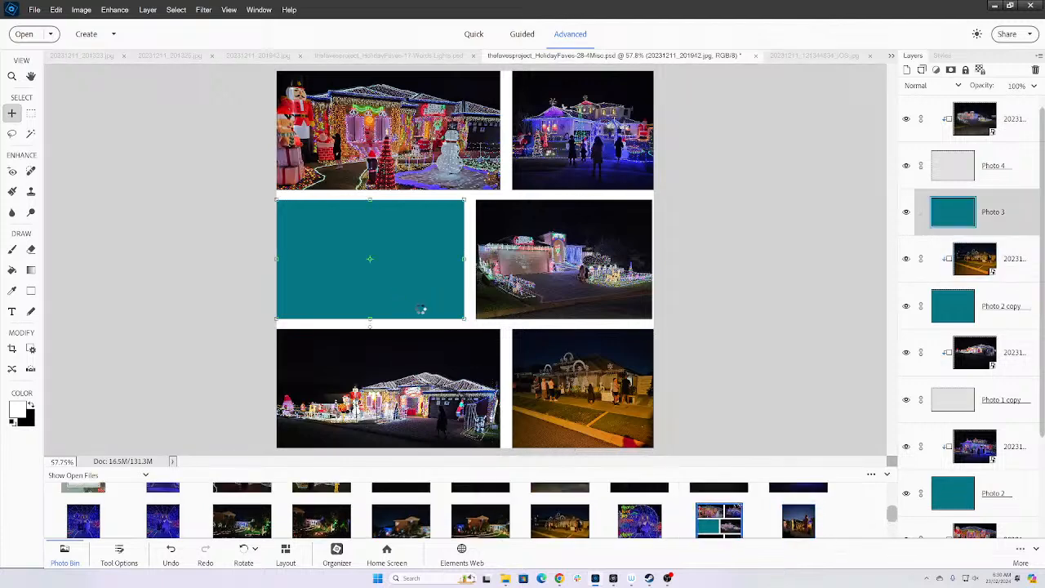
- Switch to File Explorer, open Pictures (1) > 2023 Camera Roll > 202312, and browse the December photos for more light displays
key("alt+Tab")
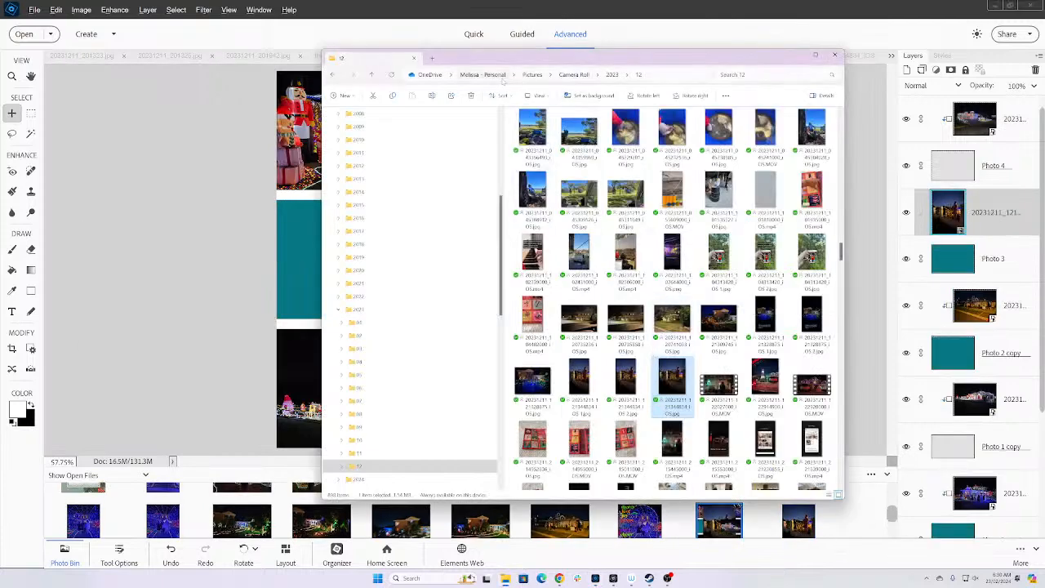
left_click(481, 74)
double_click(534, 229)
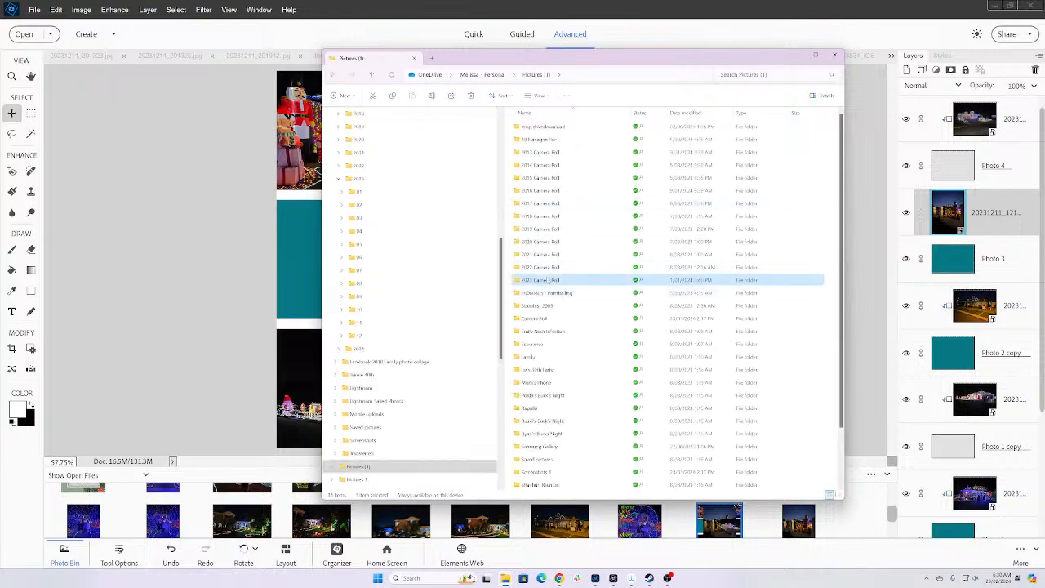
double_click(547, 280)
double_click(539, 267)
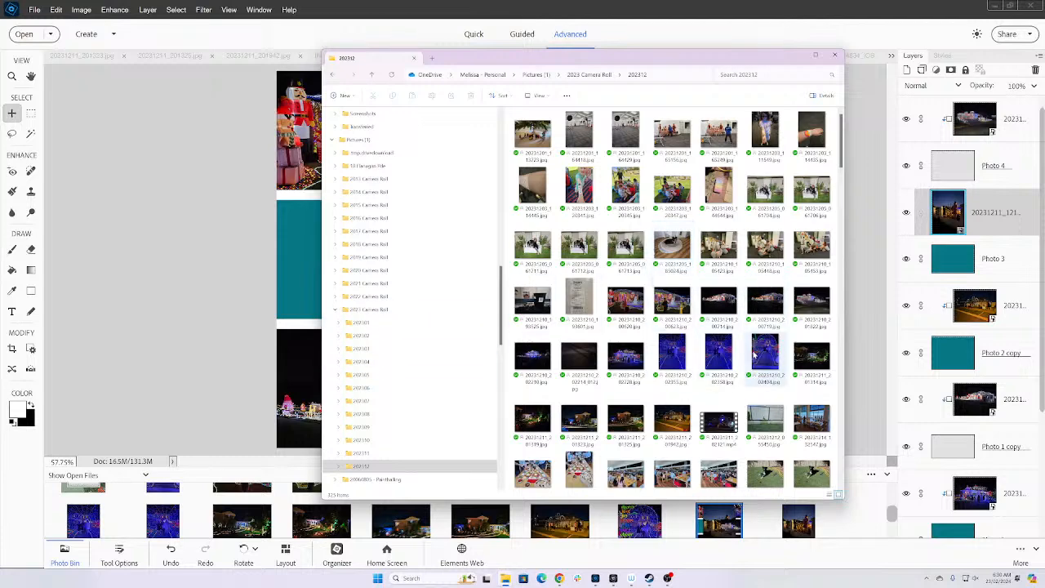
scroll(753, 357, "down", 5)
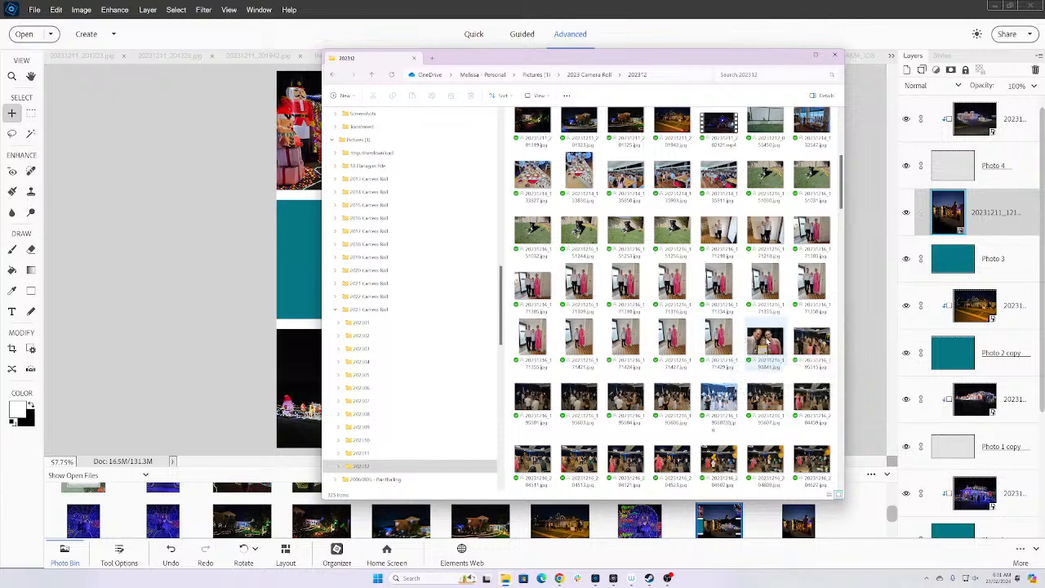
scroll(653, 426, "down", 5)
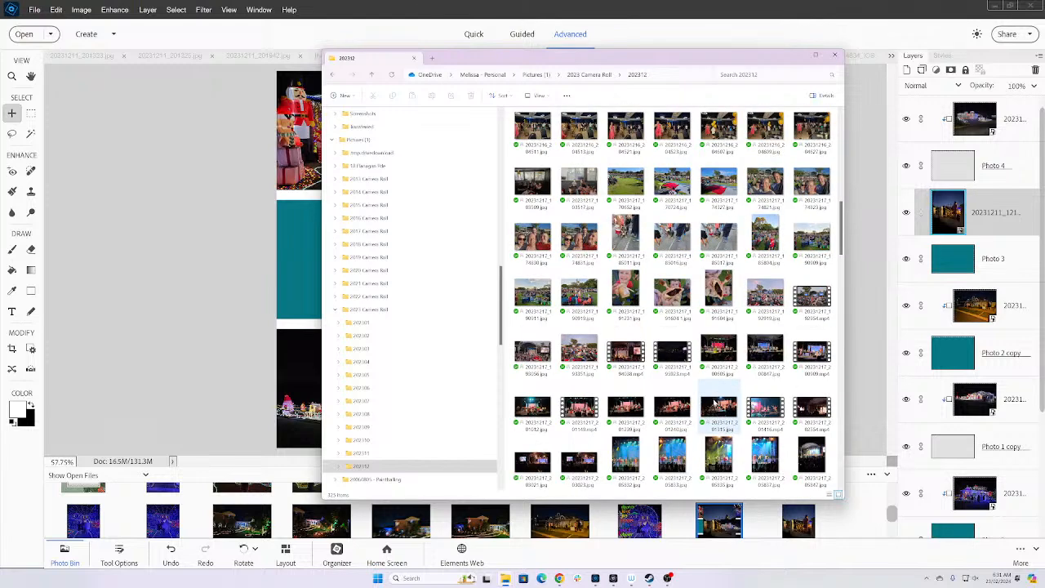
scroll(715, 403, "up", 2)
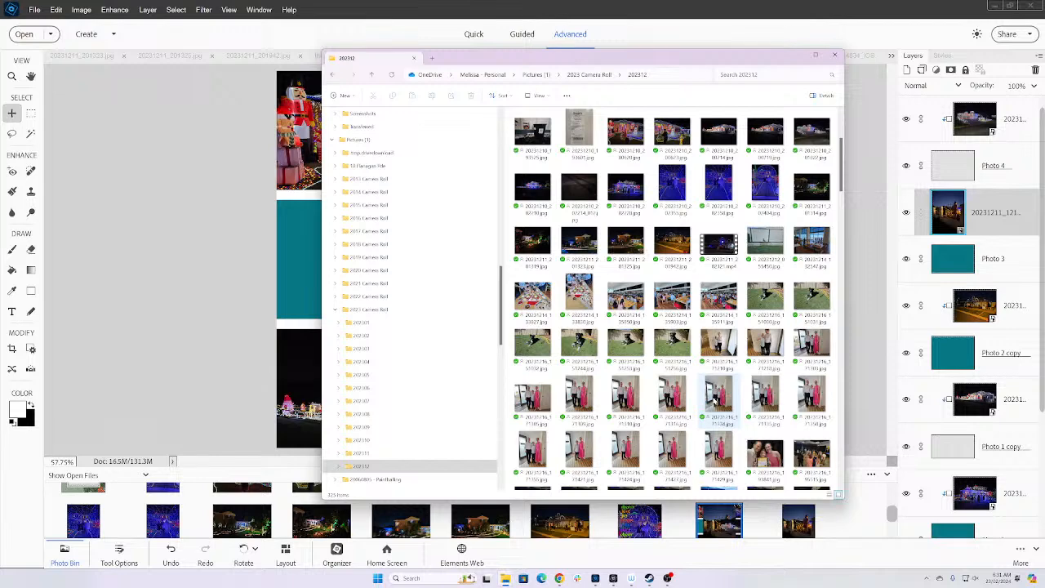
- Play the 20231211_202121 video, pause it on the blue-lit house frame at 0:00:19, and enlarge the player to full screen
double_click(708, 245)
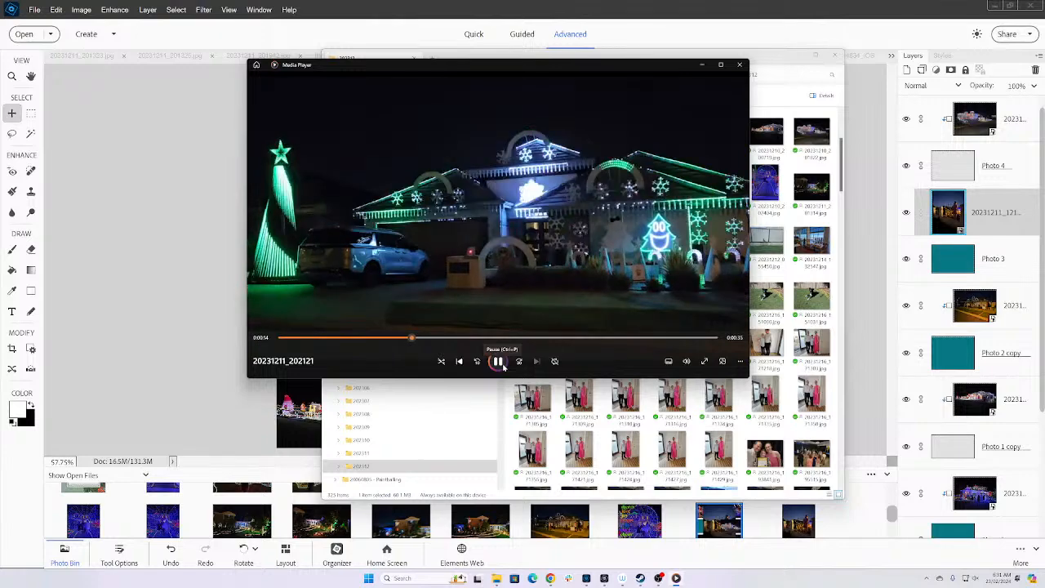
left_click(498, 362)
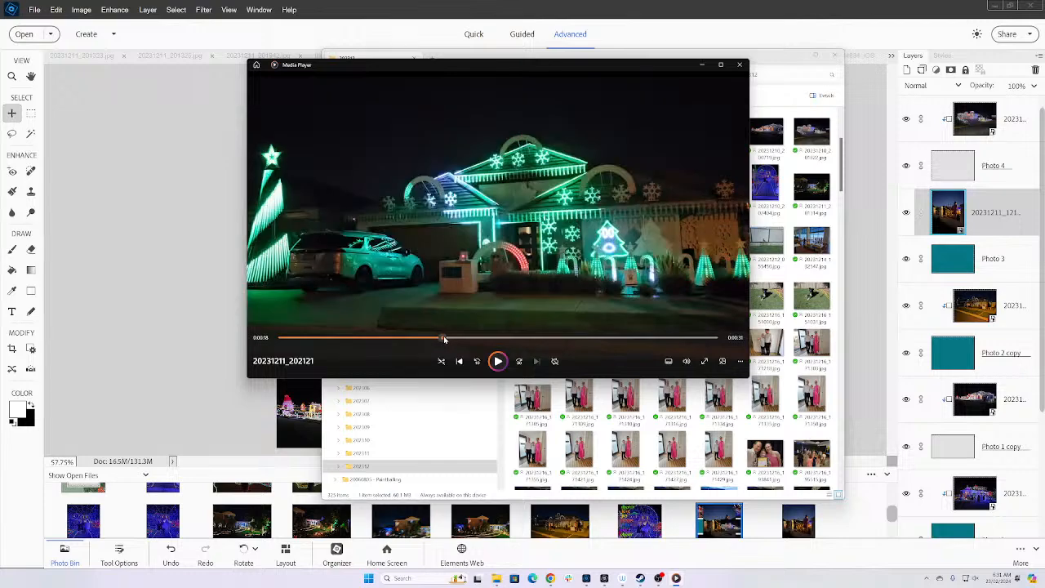
mouse_move(445, 339)
left_mouse_down()
mouse_move(716, 340)
mouse_move(457, 347)
left_mouse_up()
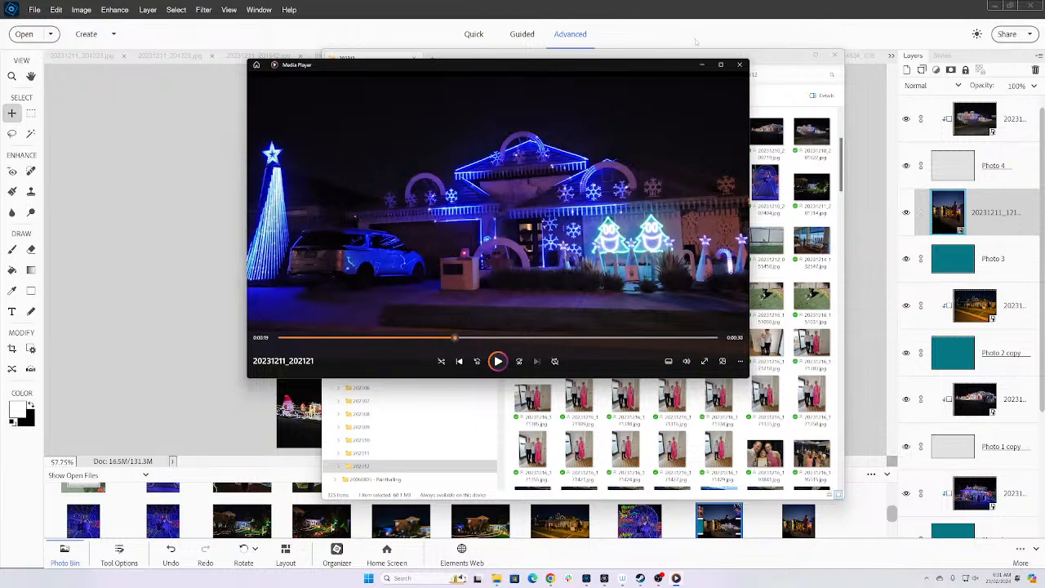
left_click(721, 64)
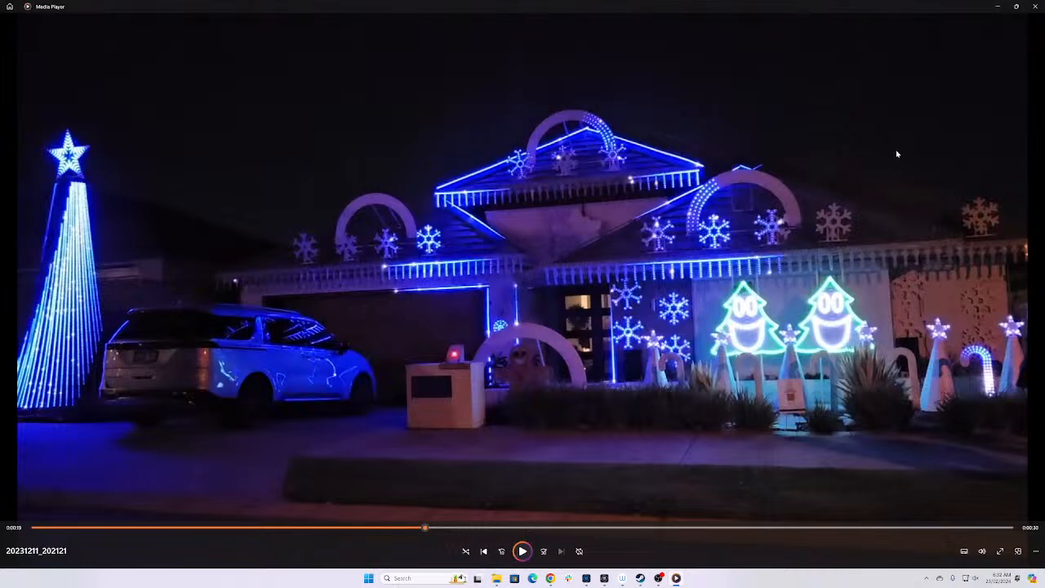
- Capture the whole paused video frame of the blue-lit house as a screenshot and minimize the player
key("super+shift+s")
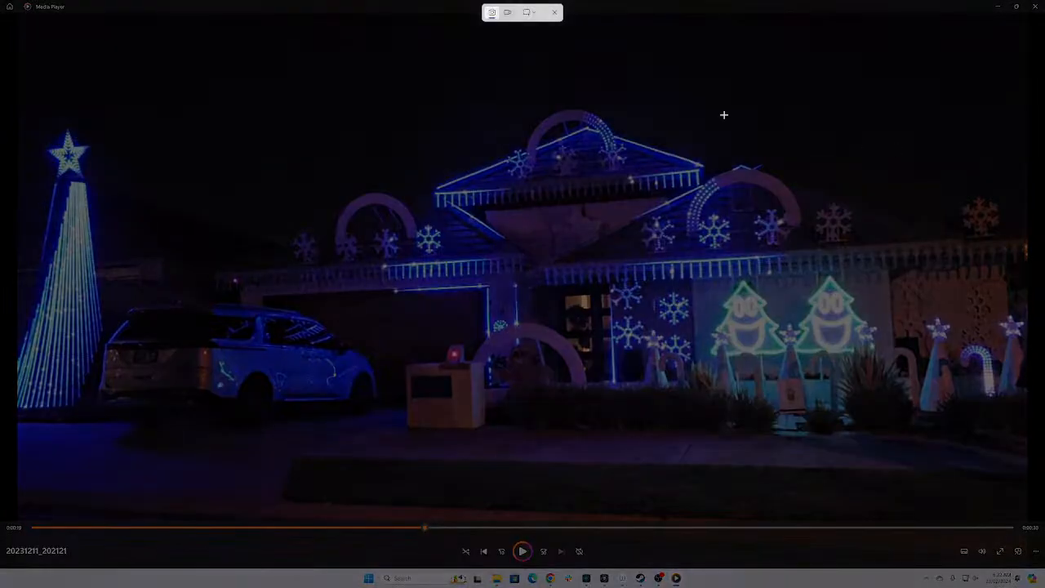
left_click_drag(15, 18, 1028, 517)
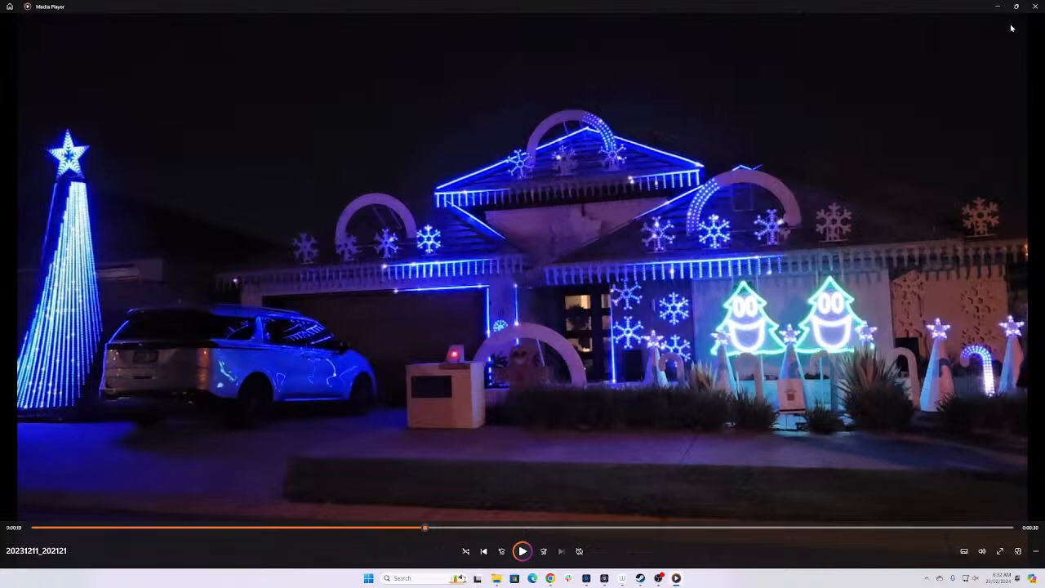
left_click(997, 5)
- Clip the fence photo to the Photo 3 mask, scale it to about 67%, and position both children inside the mask
left_click(207, 218)
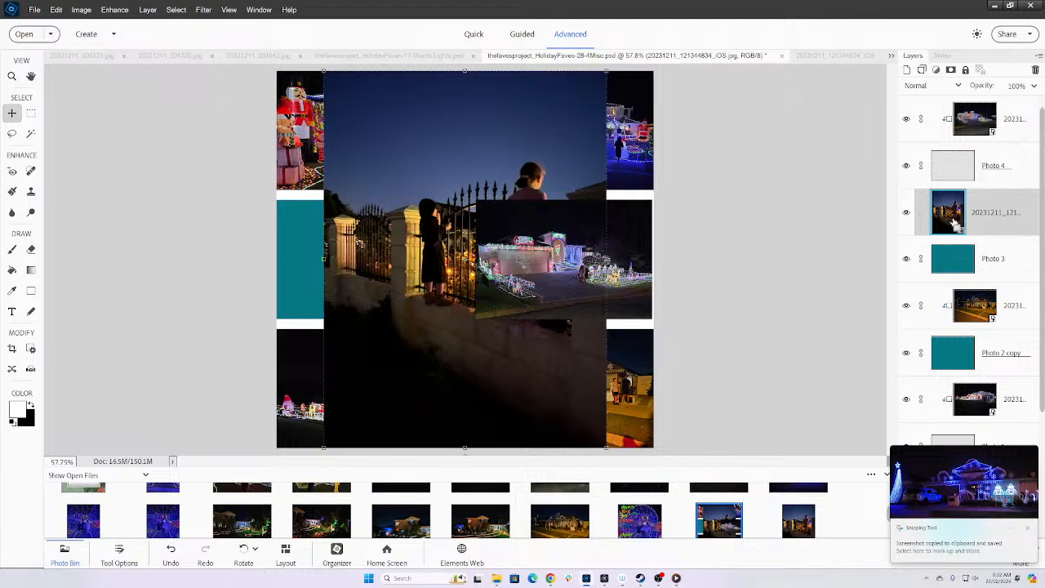
key("ctrl+g")
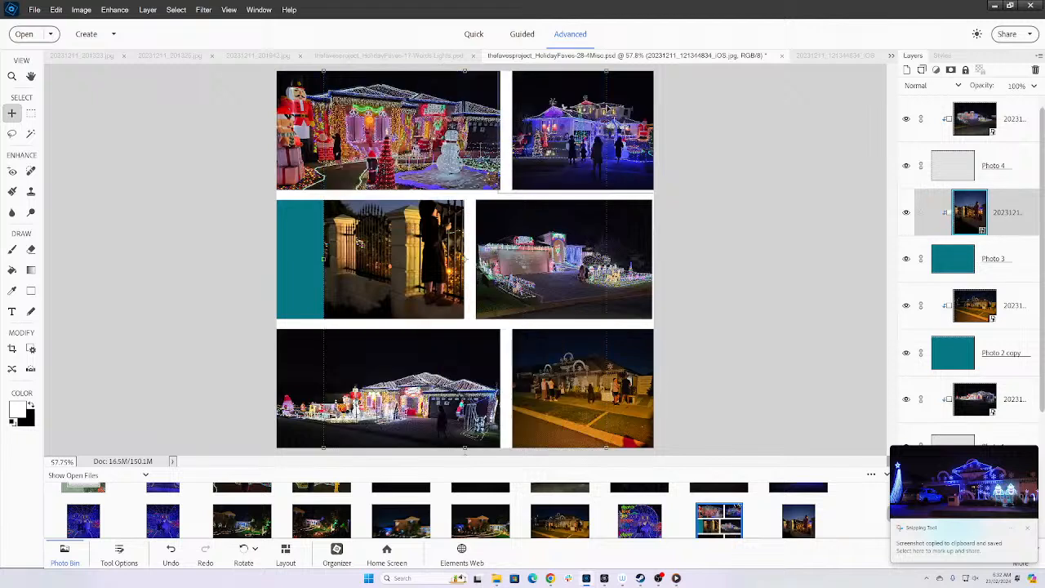
left_click_drag(607, 72, 462, 219)
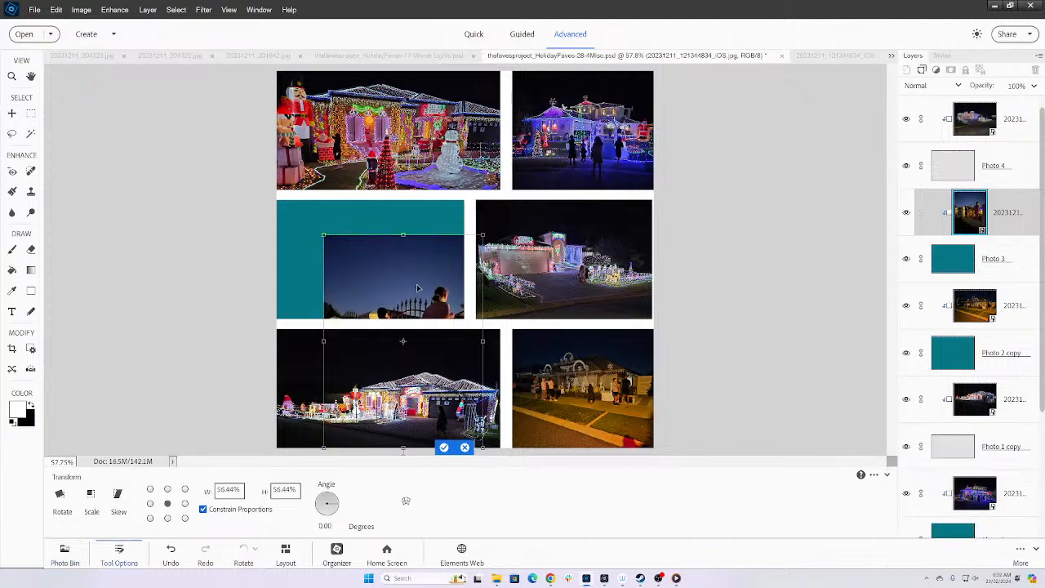
left_click_drag(416, 285, 398, 237)
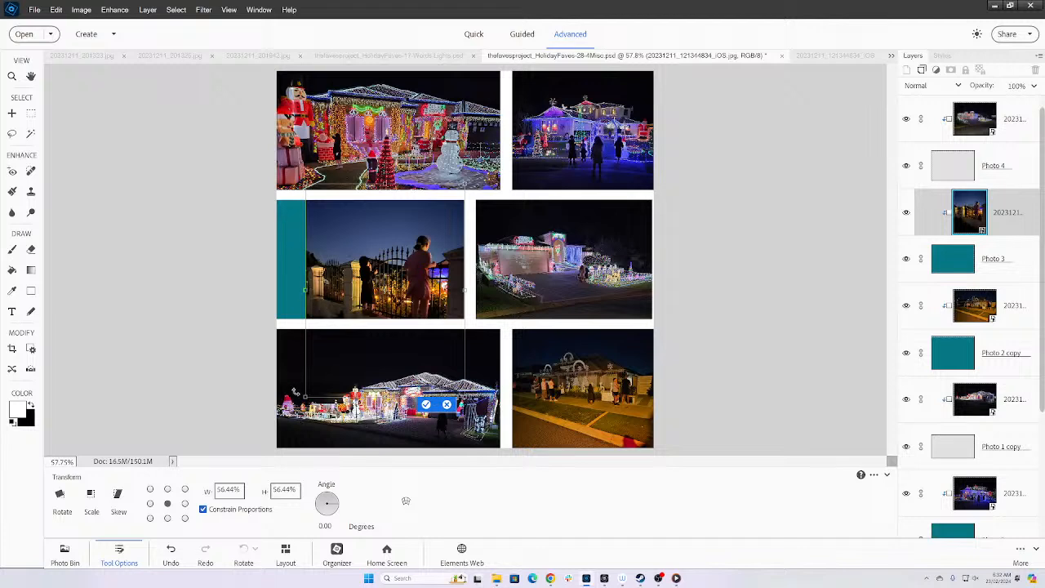
left_click_drag(306, 399, 242, 411)
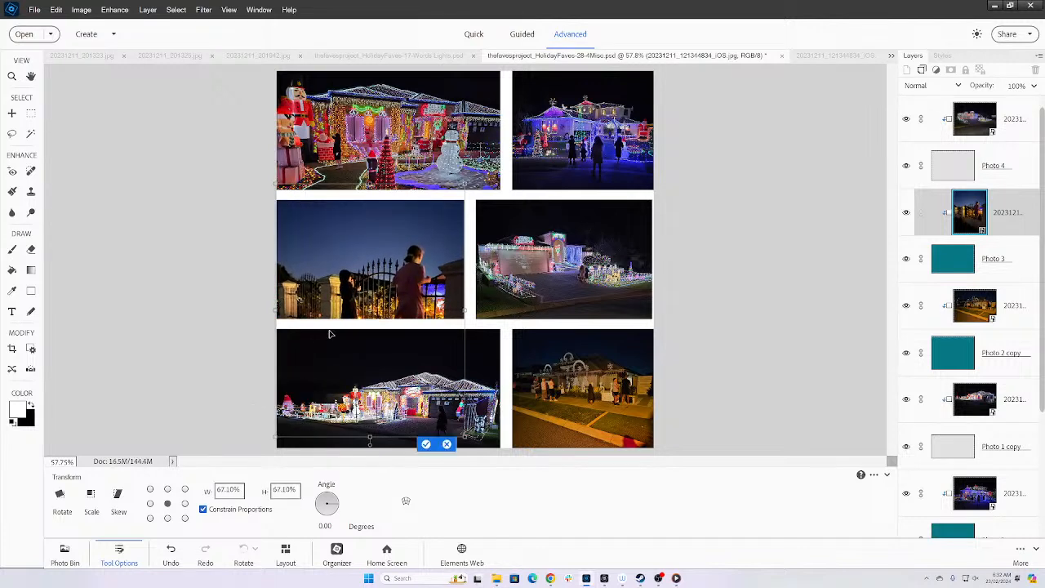
left_click_drag(328, 290, 328, 269)
key("Return")
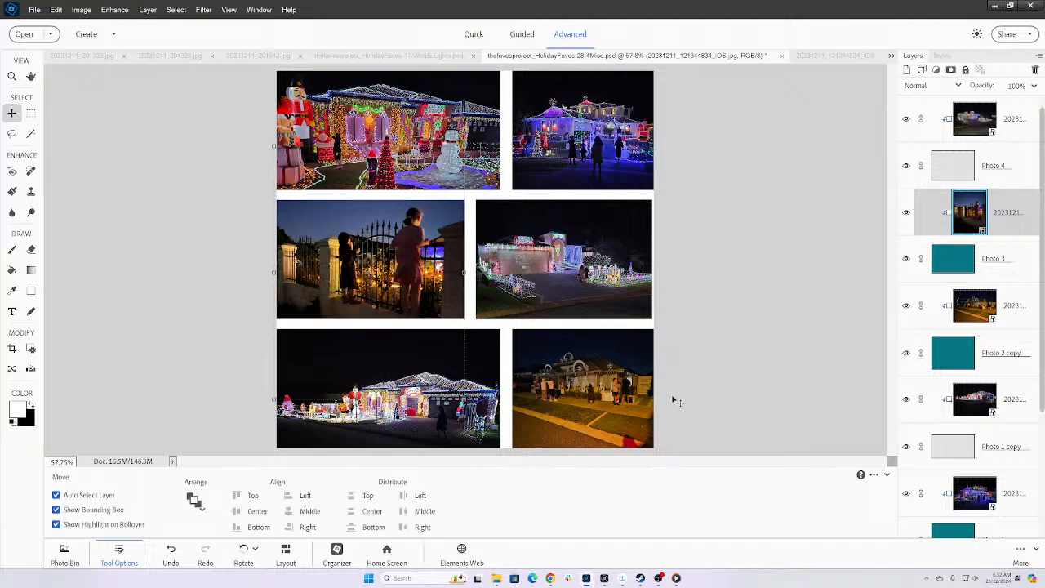
- Paste the captured video frame above the yellow-lit house photo in the bottom row and clip it to that mask
left_click(616, 438)
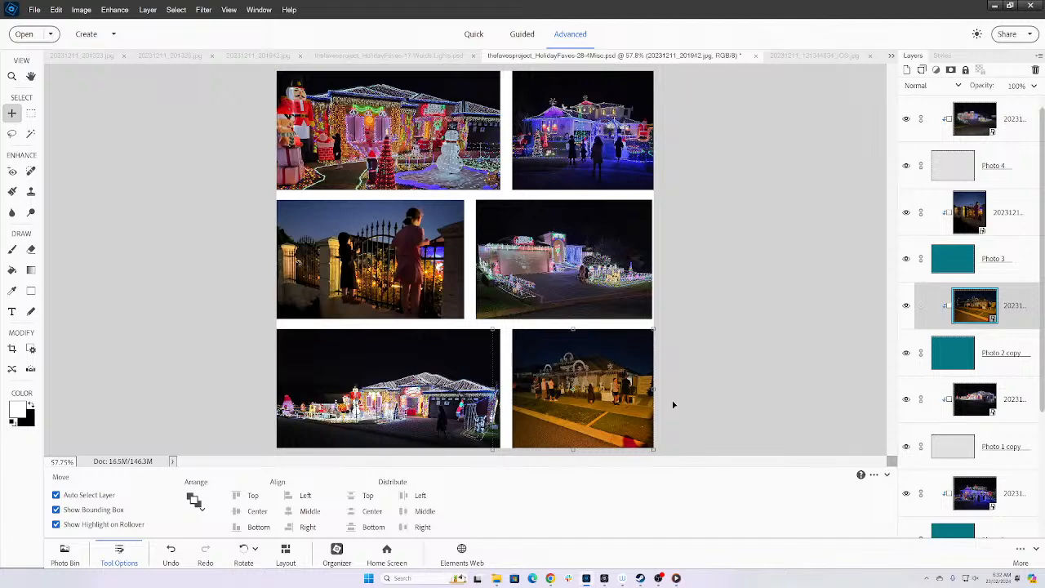
key("ctrl+v")
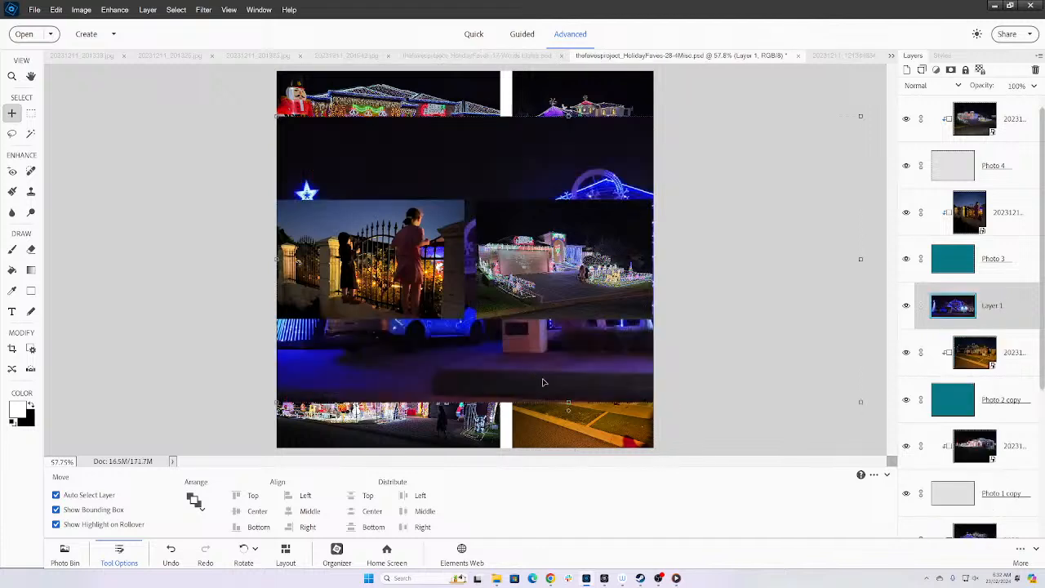
left_click_drag(543, 382, 691, 432)
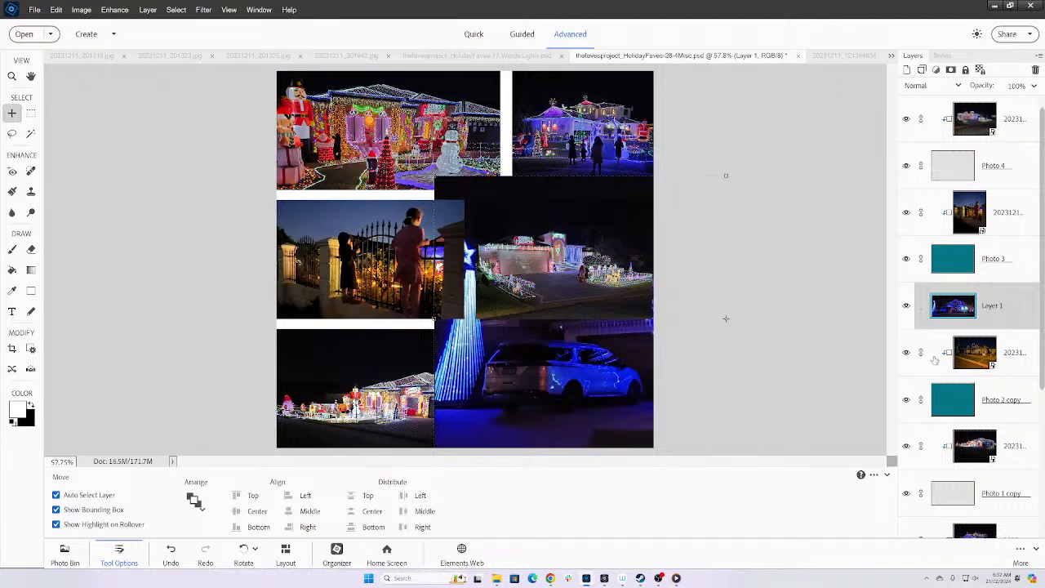
key("ctrl+g")
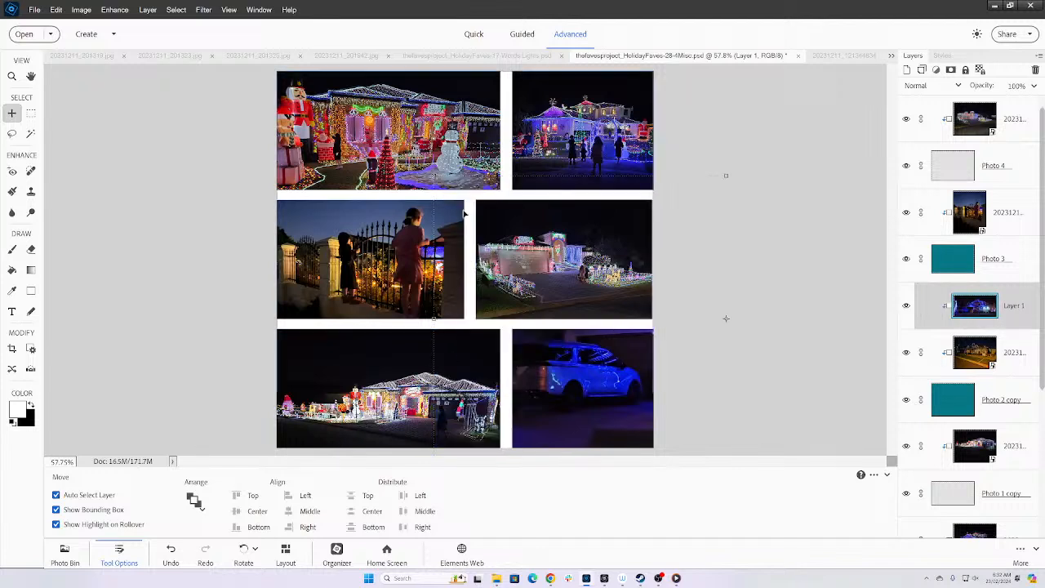
- Scale the pasted video frame to 36.93% and position the blue-lit house over the bottom row's second mask
left_click_drag(434, 176, 591, 379)
left_click_drag(643, 402, 355, 374)
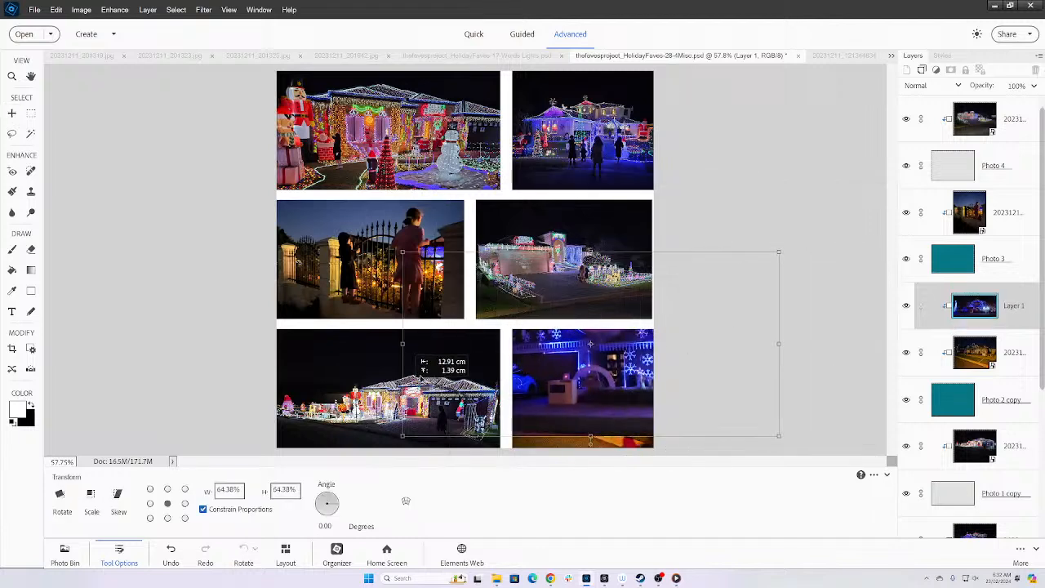
left_click_drag(778, 253, 653, 402)
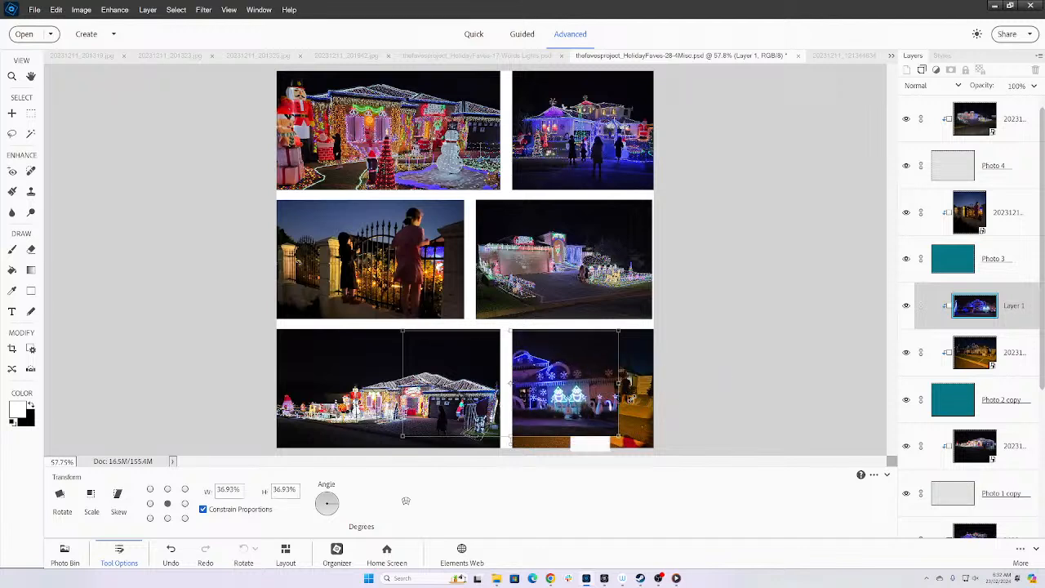
left_click_drag(566, 412, 604, 410)
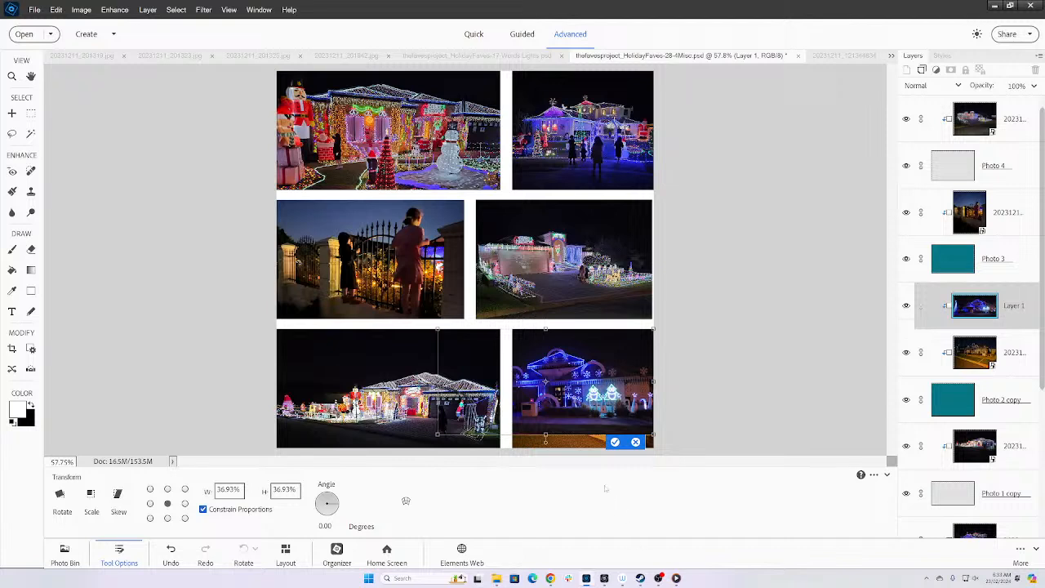
left_click(615, 441)
- Reorder the video frame layer to clip it to the Photo 3 mask, and nudge it straight up toward the middle row
left_click_drag(990, 318, 990, 246)
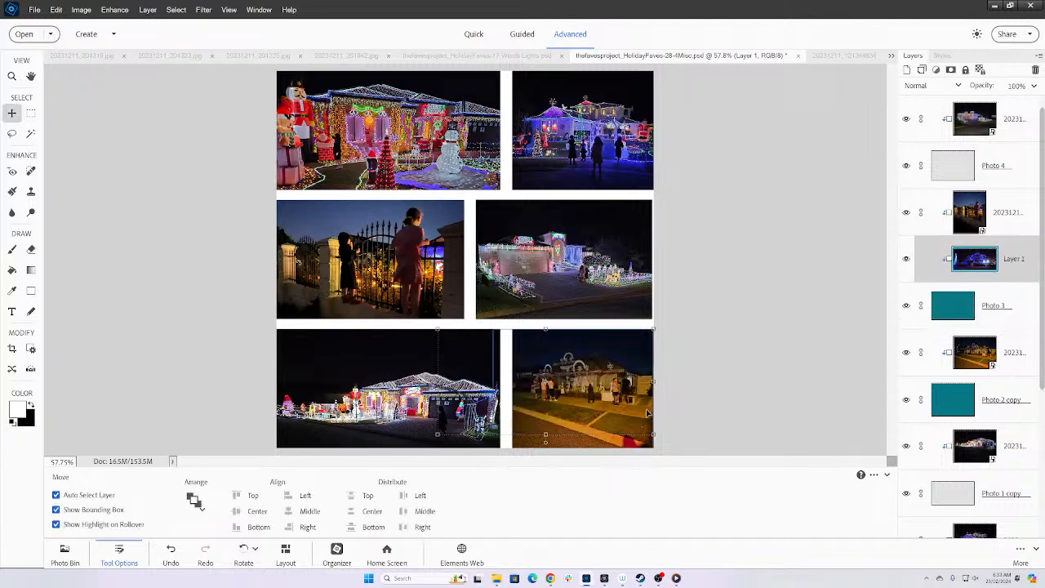
key("shift+Up")
key("shift+Up")
key("shift+Up")
key("shift+Up")
key("shift+Up")
key("shift+Up")
key("shift+Up")
key("shift+Up")
key("shift+Up")
key("shift+Up")
key("shift+Up")
key("shift+Up")
key("shift+Up")
key("shift+Up")
key("shift+Up")
key("shift+Up")
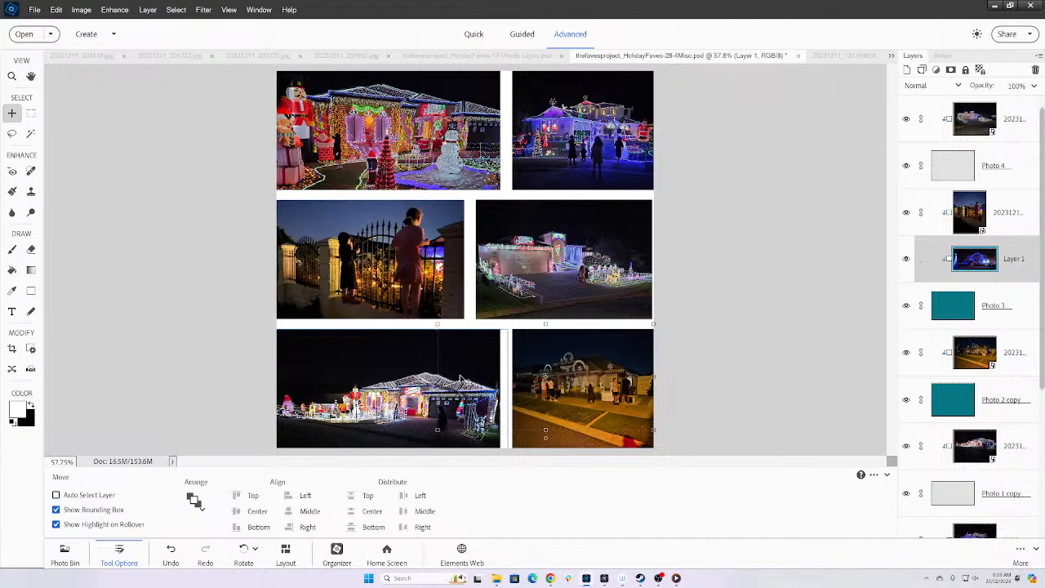
key("shift+Up")
key("shift+Up")
key("shift+Up")
key("shift+Up")
key("shift+Up")
key("shift+Up")
key("shift+Up")
key("shift+Up")
key("shift+Up")
key("shift+Up")
key("shift+Up")
key("shift+Up")
key("shift+Up")
key("shift+Up")
key("shift+Up")
key("shift+Up")
key("shift+Up")
key("shift+Up")
key("shift+Up")
key("shift+Up")
key("shift+Up")
key("shift+Up")
key("shift+Up")
key("shift+Up")
key("shift+Up")
key("shift+Up")
key("shift+Up")
key("shift+Up")
key("shift+Up")
key("shift+Up")
key("shift+Up")
key("shift+Up")
key("shift+Up")
key("shift+Up")
key("shift+Up")
key("shift+Up")
key("shift+Up")
key("shift+Up")
key("shift+Up")
key("shift+Up")
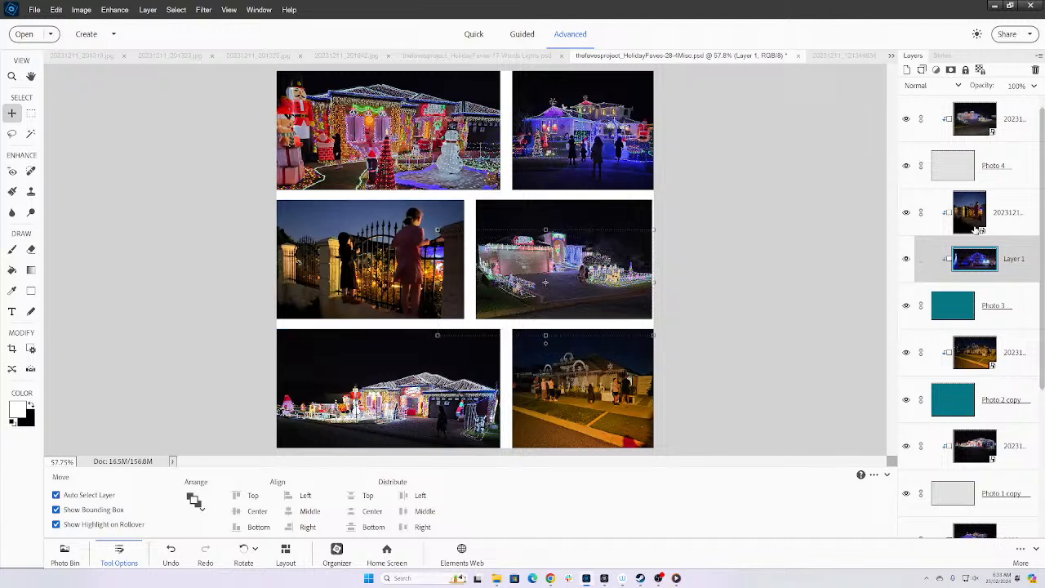
- Reorder the fence photo layer to sit directly above the Photo 2 copy mask, clipped to it, and hide the yellow-lit house photo
left_click(979, 228)
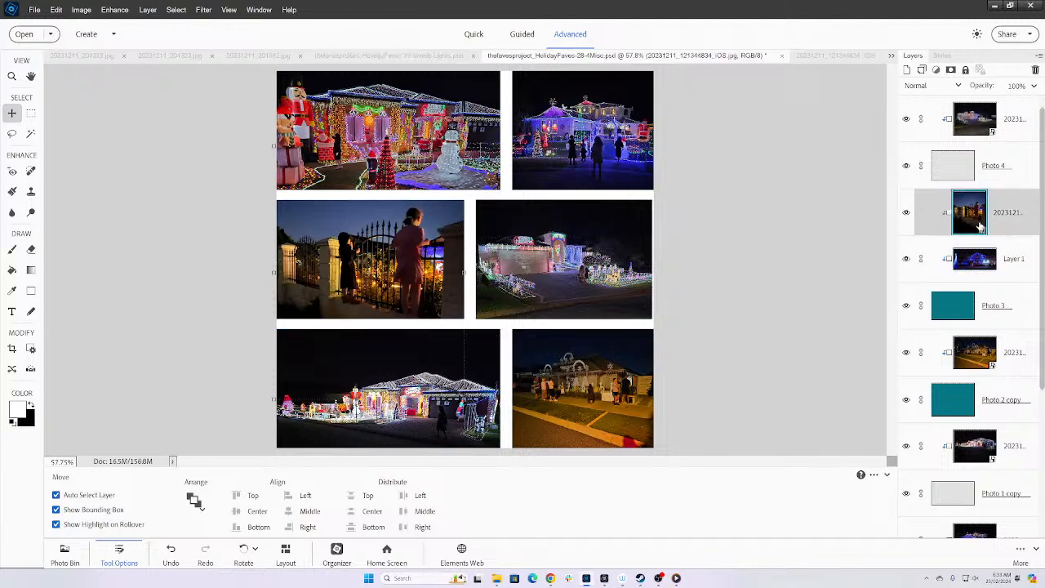
left_click_drag(980, 227, 980, 94)
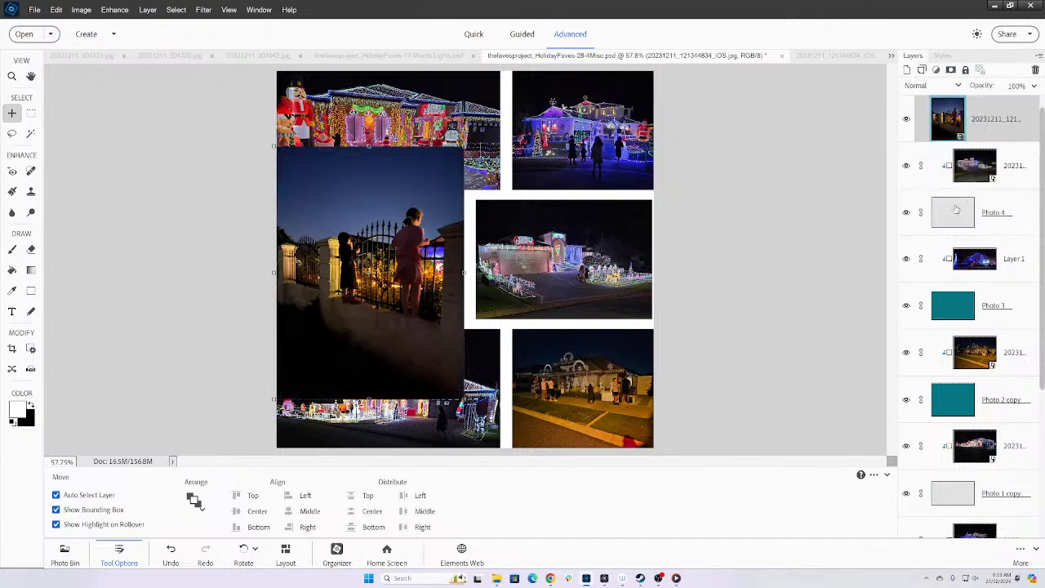
scroll(947, 204, "down", 1)
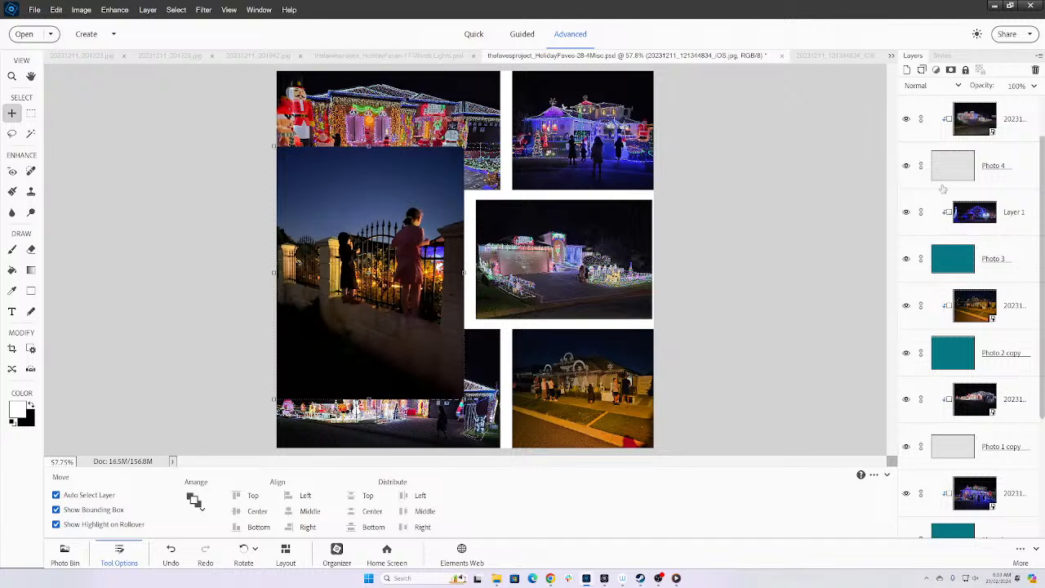
scroll(941, 286, "down", 1)
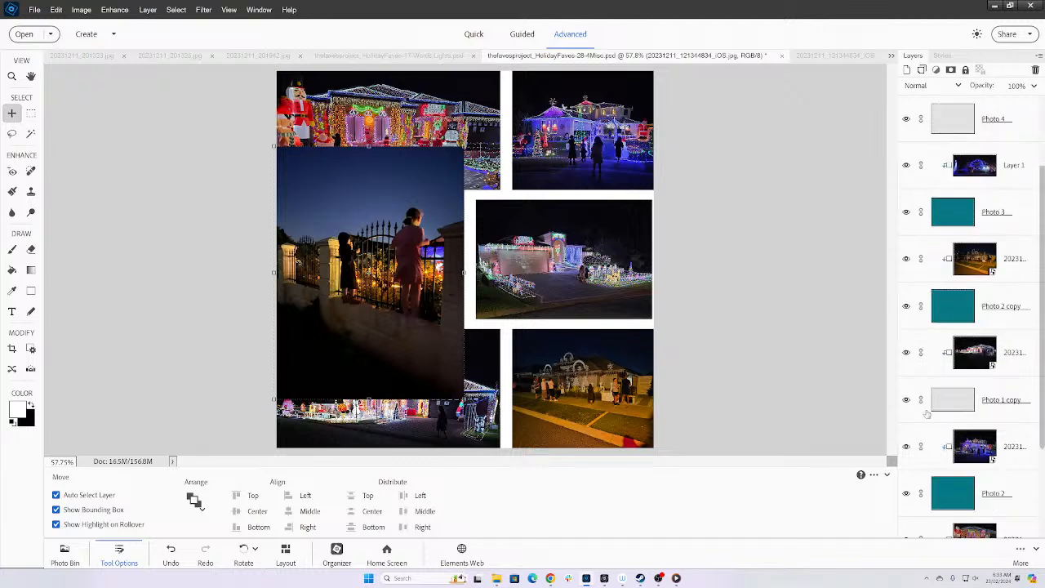
scroll(927, 414, "down", 1)
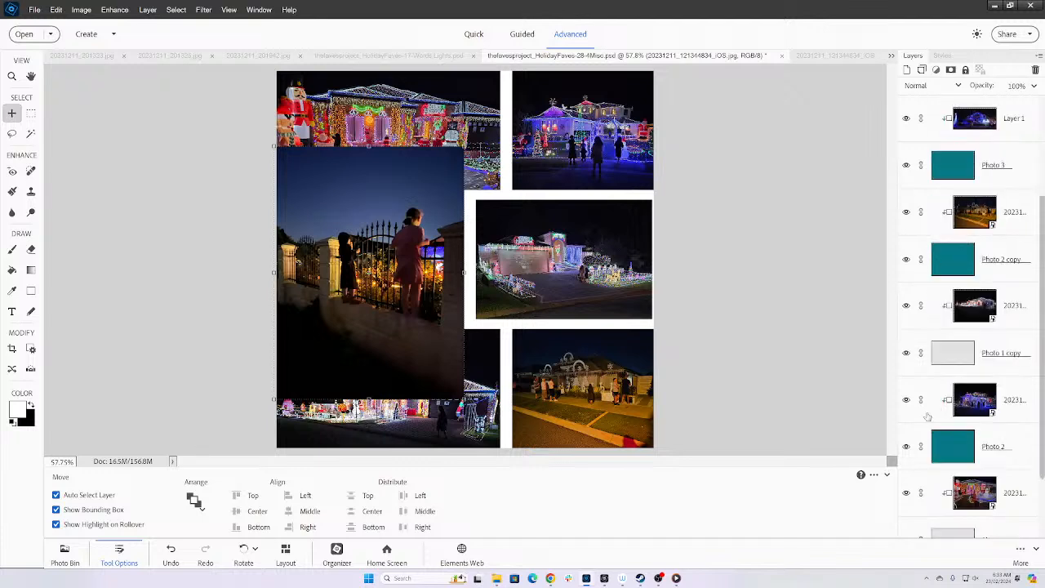
scroll(955, 275, "up", 3)
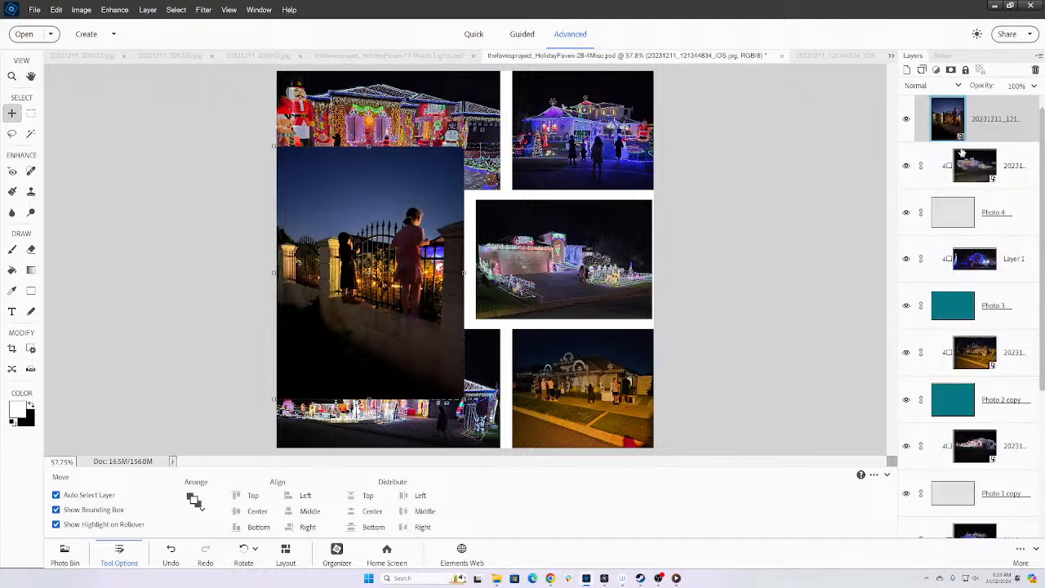
left_click_drag(952, 127, 937, 341)
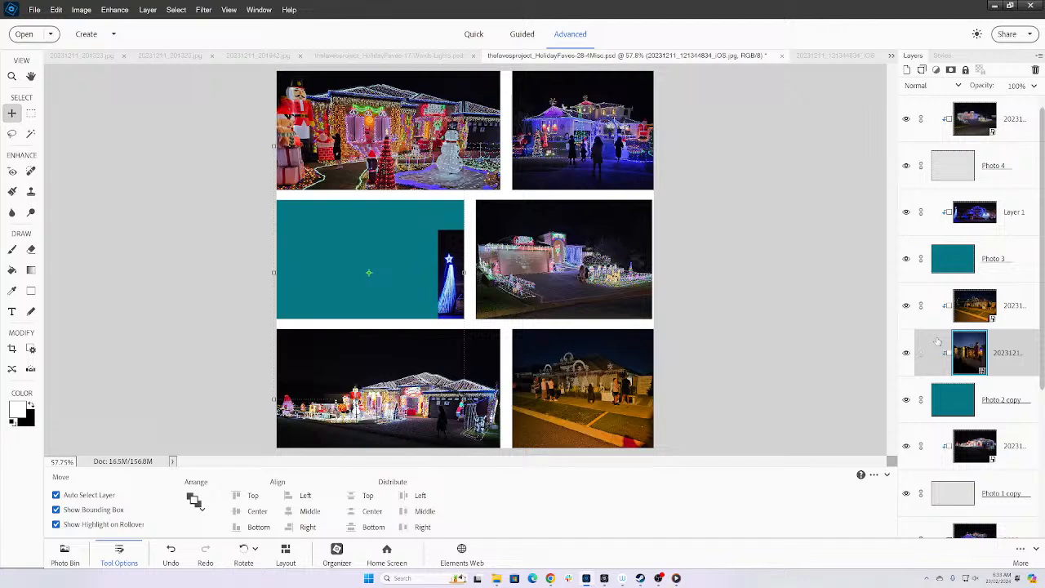
left_click(905, 306)
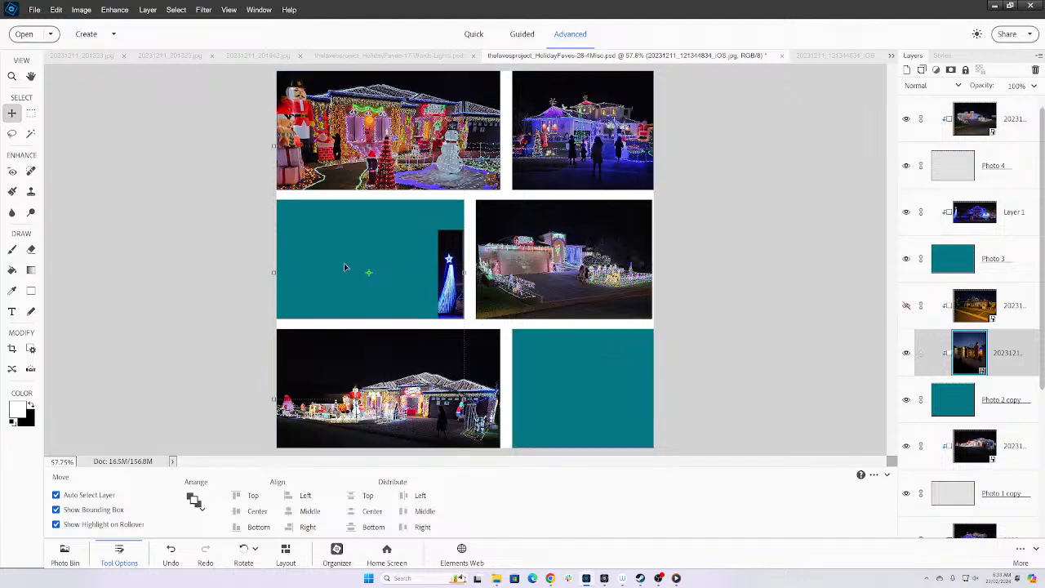
- Move the clipped fence photo down and to the right until it covers the bottom row's second mask
key("ctrl+shift+Down")
key("ctrl+shift+Down")
key("ctrl+shift+Down")
key("ctrl+shift+Down")
key("ctrl+shift+Down")
key("ctrl+shift+Down")
key("ctrl+shift+Down")
key("ctrl+shift+Down")
key("ctrl+shift+Down")
key("ctrl+shift+Down")
key("ctrl+shift+Down")
key("ctrl+shift+Down")
key("ctrl+shift+Down")
key("ctrl+shift+Down")
key("ctrl+shift+Down")
key("ctrl+shift+Right")
key("ctrl+shift+Right")
key("ctrl+shift+Right")
key("ctrl+shift+Right")
key("ctrl+shift+Right")
key("ctrl+shift+Right")
key("ctrl+shift+Right")
key("ctrl+shift+Right")
key("ctrl+shift+Right")
key("ctrl+shift+Right")
key("ctrl+shift+Right")
key("ctrl+shift+Right")
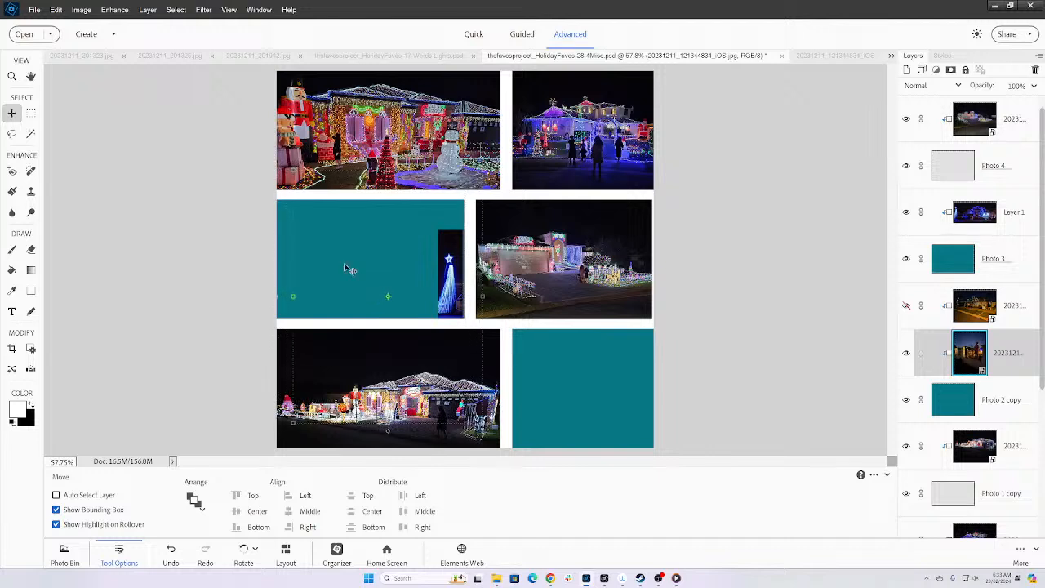
key("ctrl+shift+Right")
key("ctrl+shift+Right")
key("ctrl+shift+Right")
key("ctrl+shift+Right")
key("ctrl+shift+Right")
key("ctrl+shift+Right")
key("ctrl+shift+Right")
key("ctrl+shift+Right")
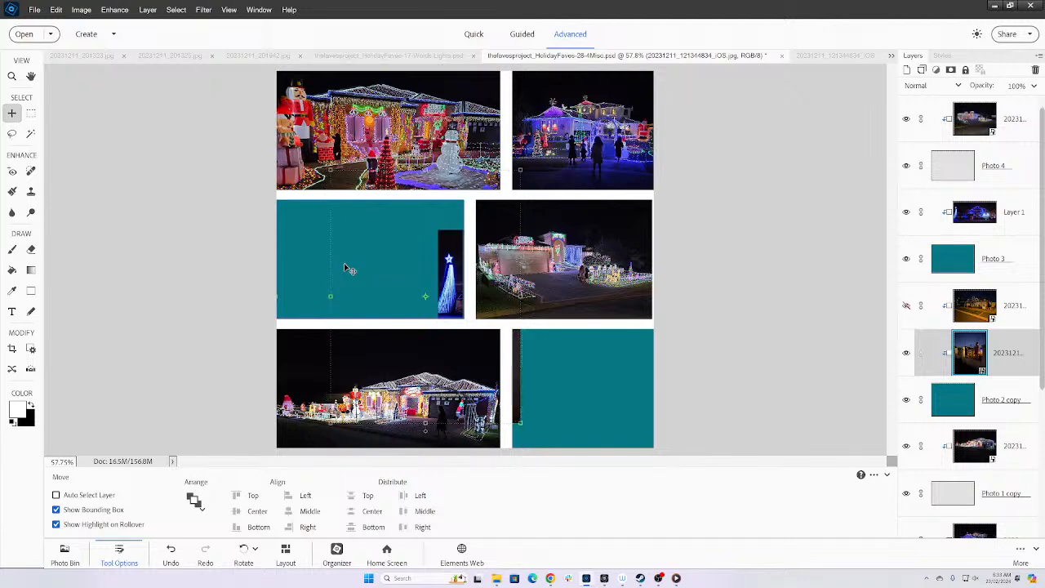
key("ctrl+shift+Right")
key("ctrl+shift+Right")
key("ctrl+shift+Right")
key("ctrl+shift+Right")
key("ctrl+shift+Right")
key("ctrl+shift+Right")
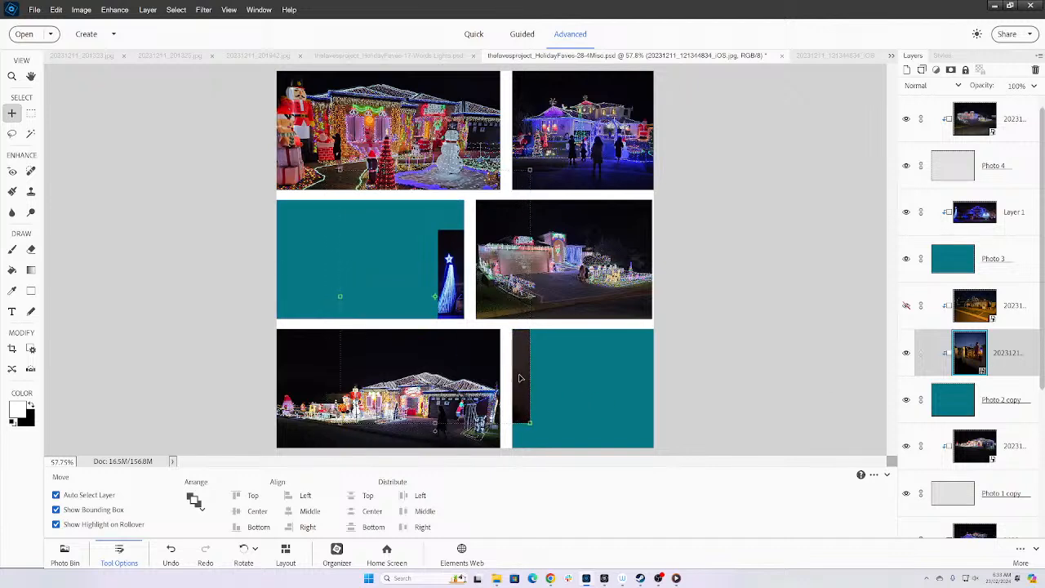
left_click_drag(519, 377, 652, 479)
key("ctrl+z")
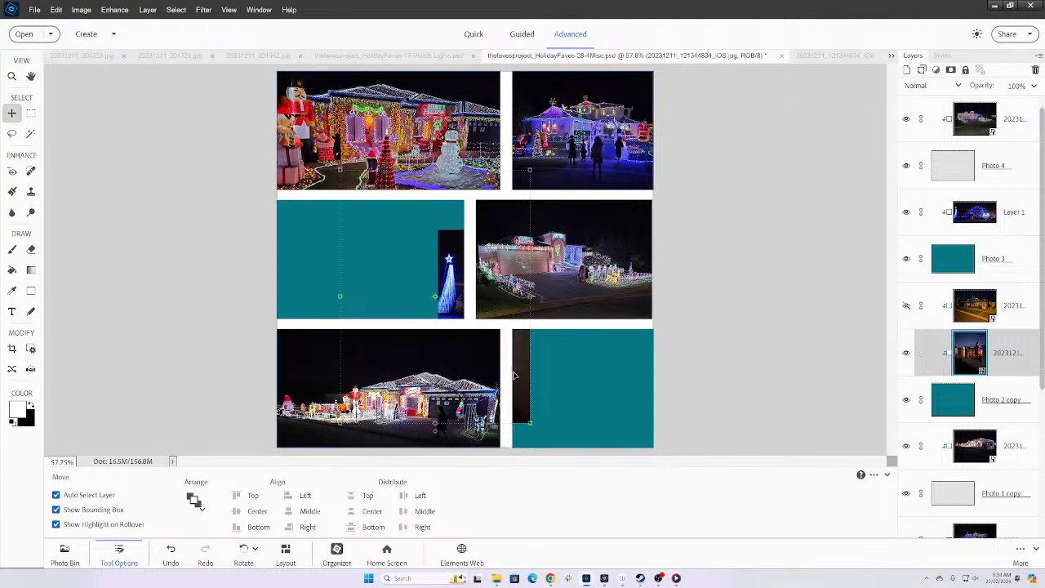
left_click_drag(519, 364, 668, 450)
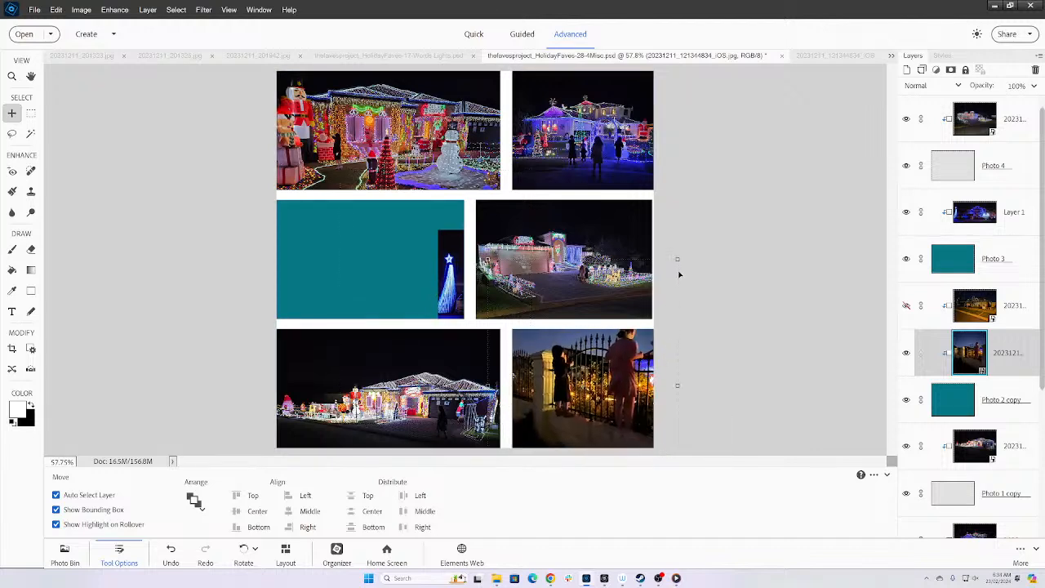
- Scale the fence photo to 79.18% and position both children inside the bottom row's second mask
left_click_drag(677, 259, 663, 321)
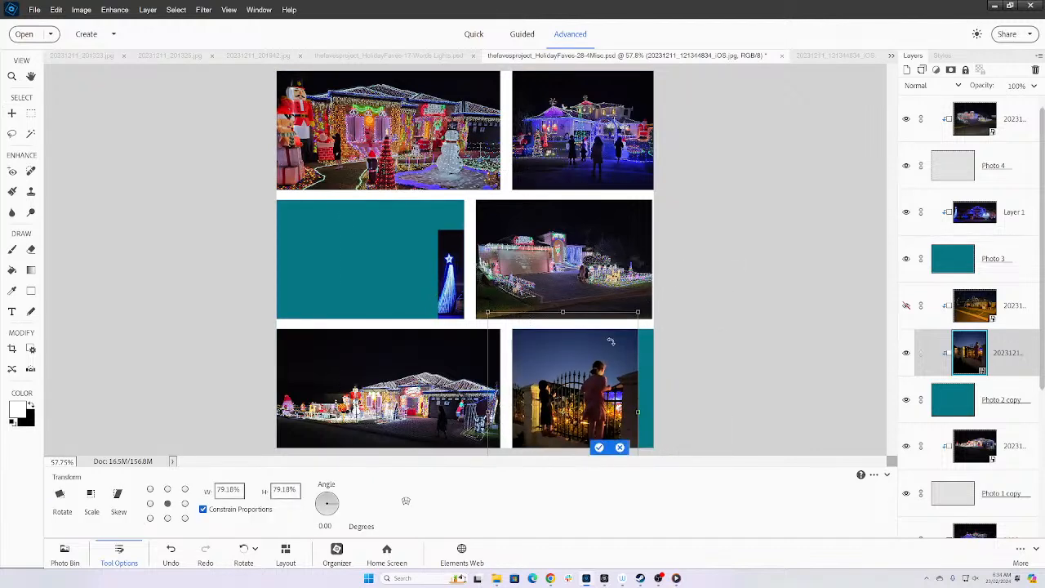
mouse_move(590, 374)
left_mouse_down()
mouse_move(618, 380)
mouse_move(586, 360)
left_mouse_up()
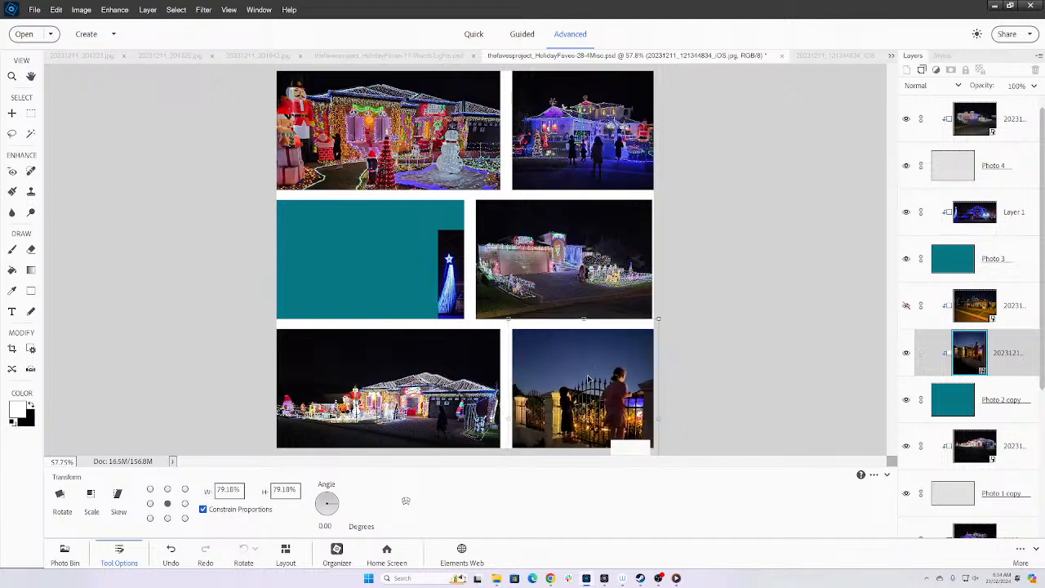
key("Return")
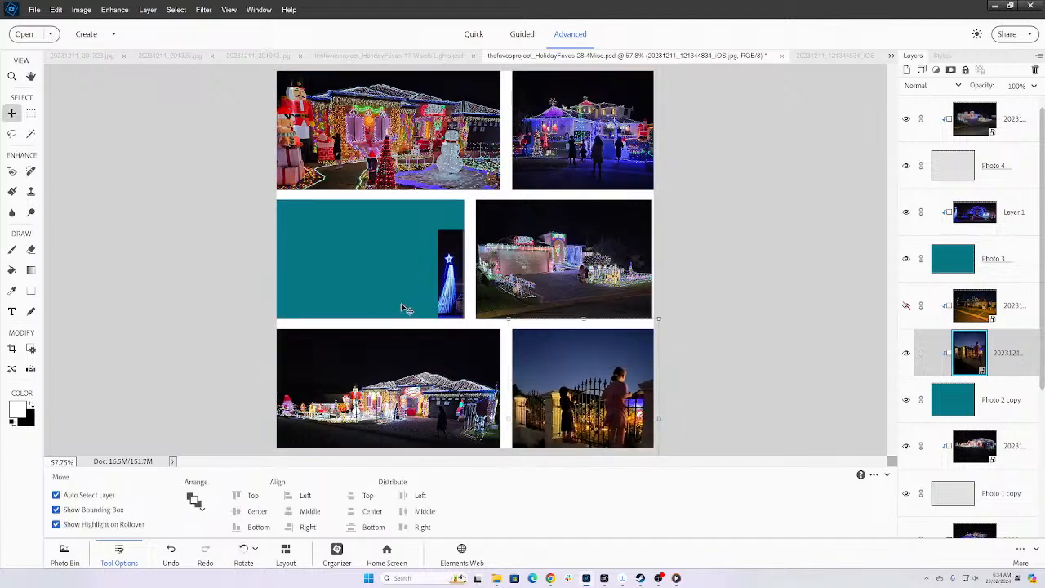
- Move the video frame over the middle row's first mask, scale it to 114.02%, and center the blue-lit house in the mask
left_click_drag(441, 298, 292, 267)
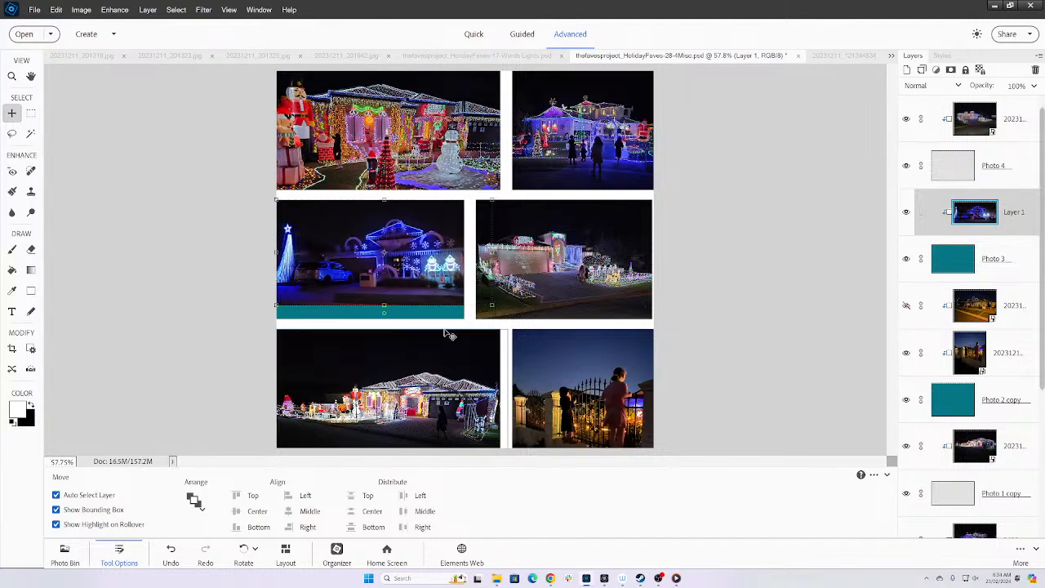
left_click_drag(487, 303, 514, 347)
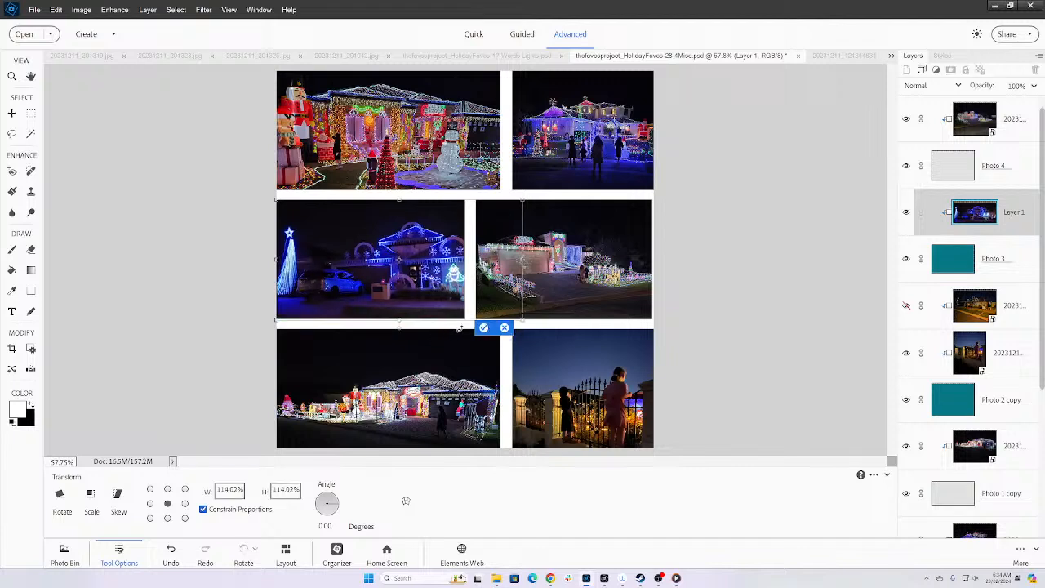
left_click(482, 328)
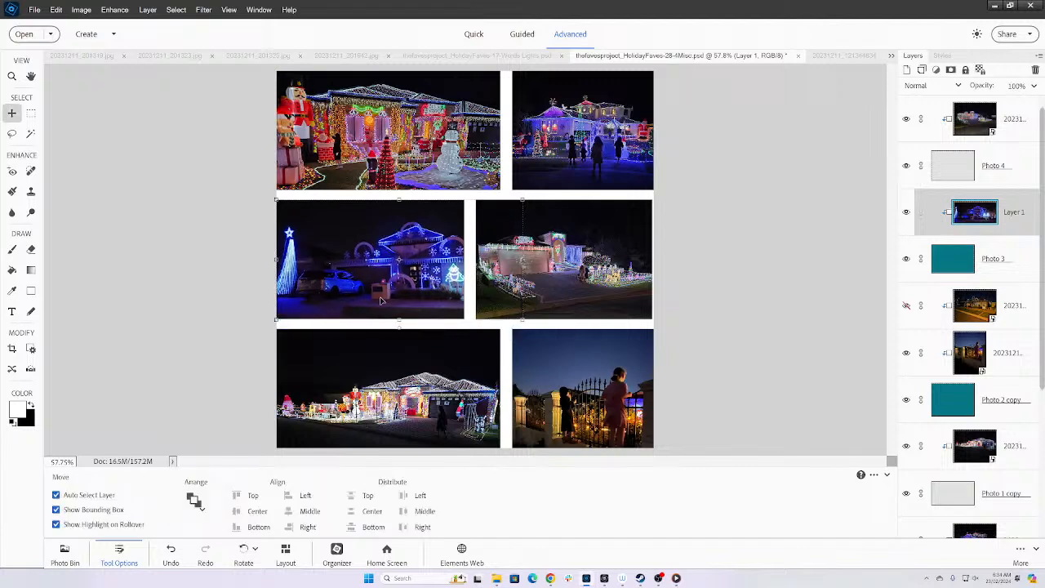
left_click_drag(376, 294, 321, 289)
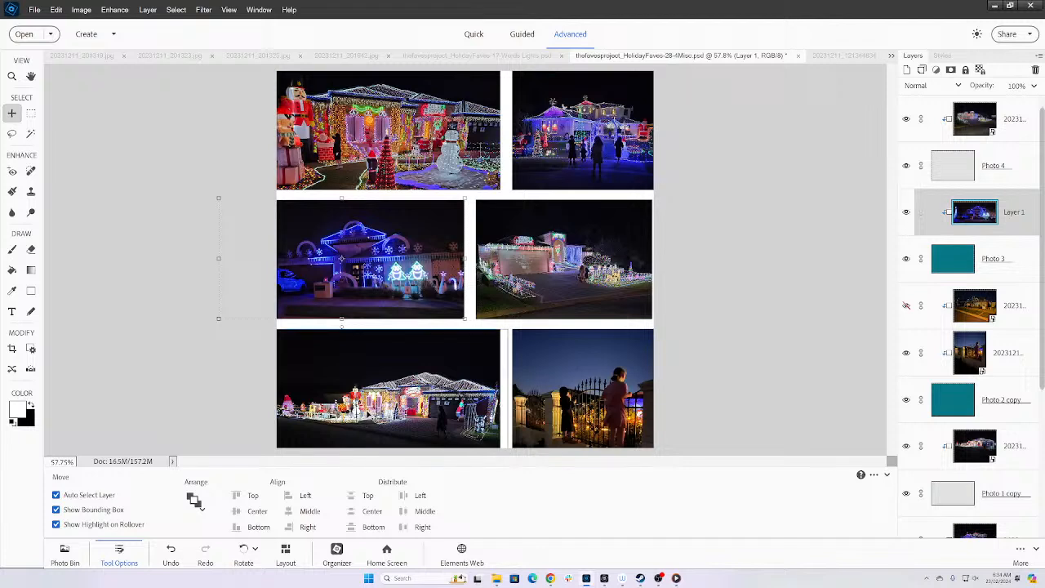
- Reorder the video frame layer to sit directly above the Photo 2 mask, clipped to it
left_click(376, 110)
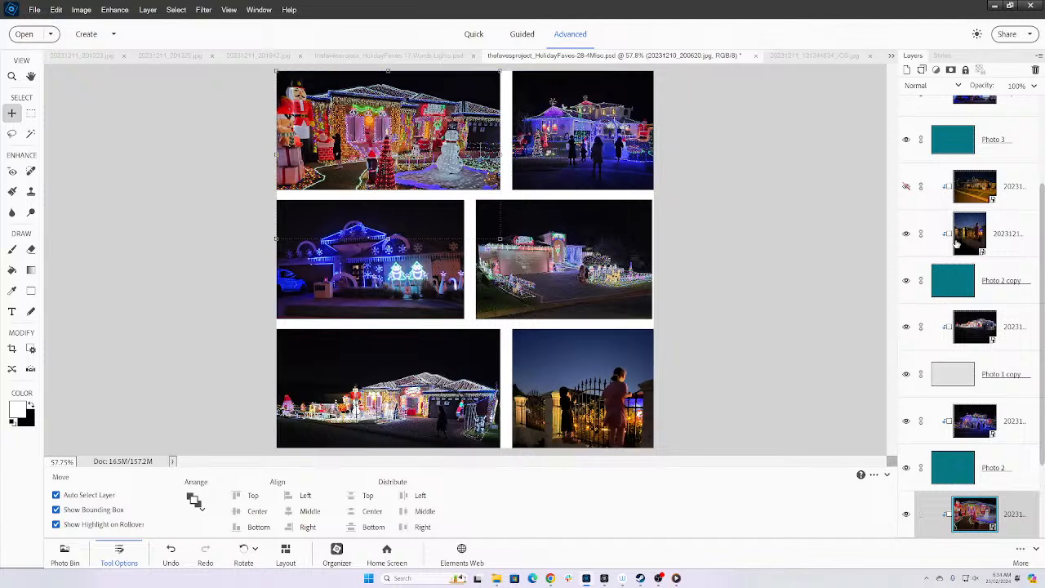
scroll(972, 366, "up", 3)
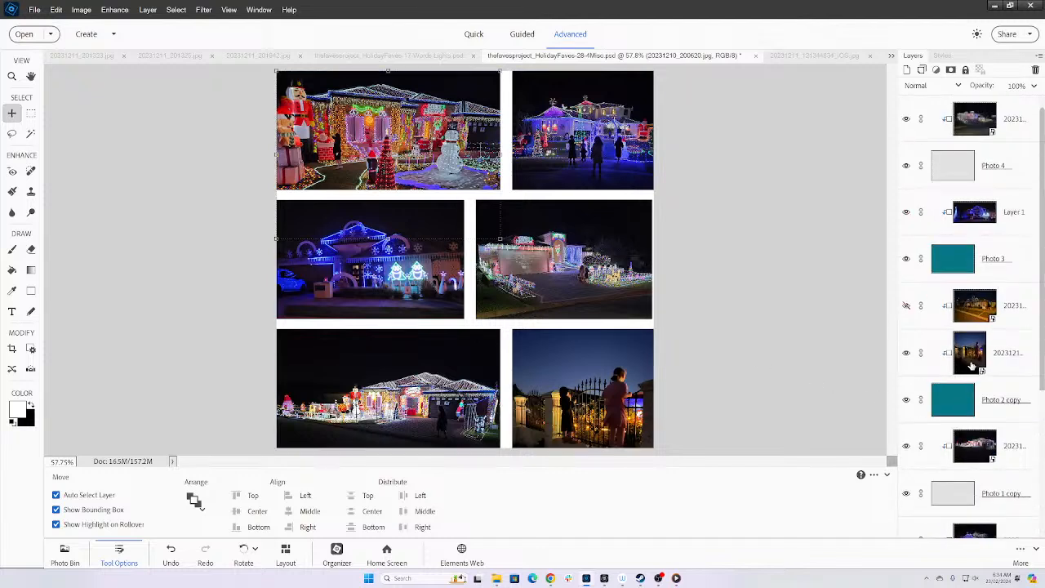
left_click_drag(967, 214, 971, 500)
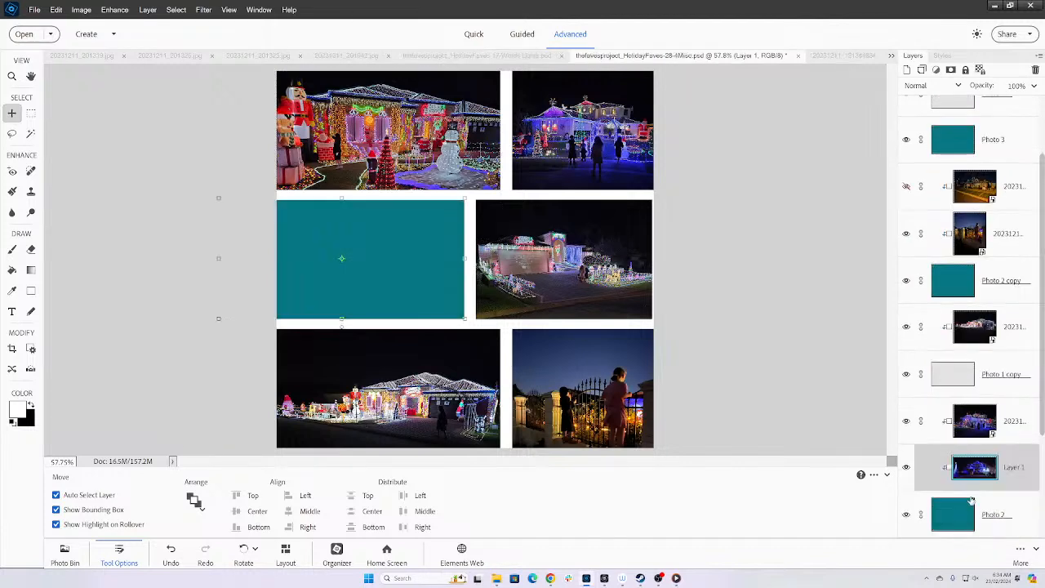
- Move the blue-lit house video frame up and to the right until it covers the top row's first mask
key("ctrl+shift+Up")
key("ctrl+shift+Up")
key("ctrl+shift+Up")
key("ctrl+shift+Up")
key("ctrl+shift+Up")
key("ctrl+shift+Up")
key("ctrl+shift+Up")
key("ctrl+shift+Up")
key("ctrl+shift+Up")
key("ctrl+shift+Up")
key("ctrl+shift+Up")
key("ctrl+shift+Up")
key("ctrl+shift+Up")
key("ctrl+shift+Up")
key("ctrl+shift+Up")
key("ctrl+shift+Up")
key("ctrl+shift+Up")
key("ctrl+shift+Up")
key("ctrl+shift+Up")
key("ctrl+shift+Up")
key("shift+Up")
key("shift+Up")
key("shift+Up")
key("shift+Up")
key("shift+Up")
key("shift+Up")
key("shift+Up")
key("shift+Up")
key("shift+Up")
key("shift+Up")
key("shift+Up")
key("shift+Up")
key("shift+Up")
key("shift+Up")
key("shift+Up")
key("shift+Up")
key("shift+Up")
key("shift+Up")
key("shift+Up")
key("shift+Right")
key("shift+Right")
key("shift+Right")
key("shift+Right")
key("shift+Right")
key("shift+Right")
key("shift+Right")
key("shift+Right")
key("shift+Right")
key("shift+Right")
left_click(973, 439)
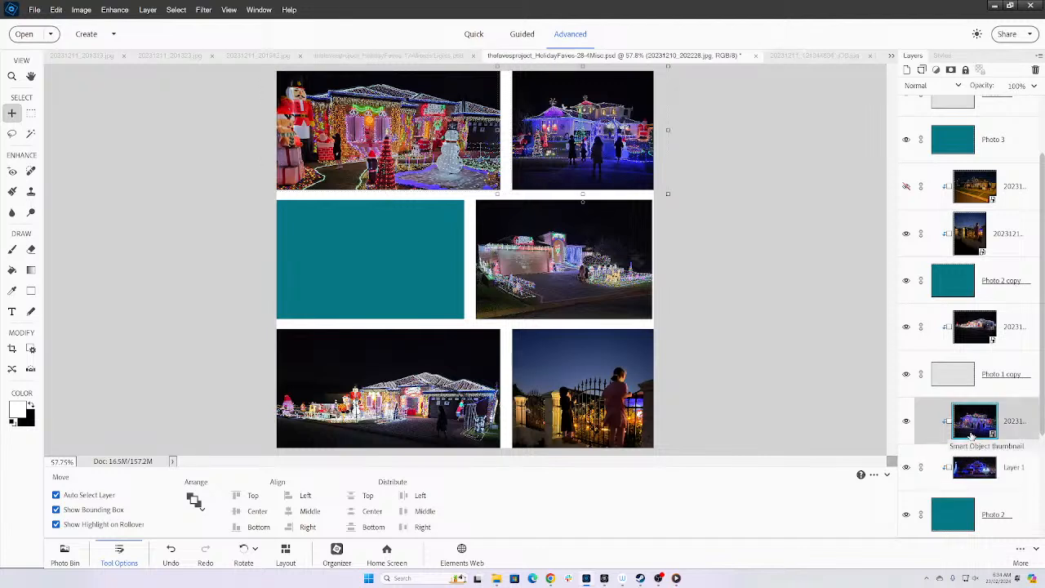
left_click_drag(971, 435, 960, 153)
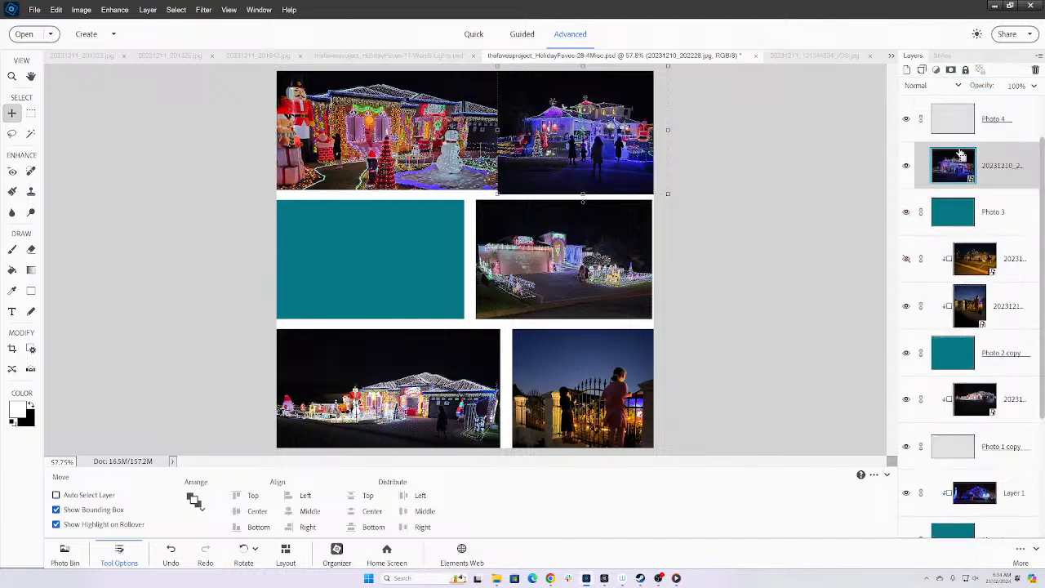
key("ctrl+Down")
key("ctrl+Down")
key("ctrl+Down")
key("ctrl+z")
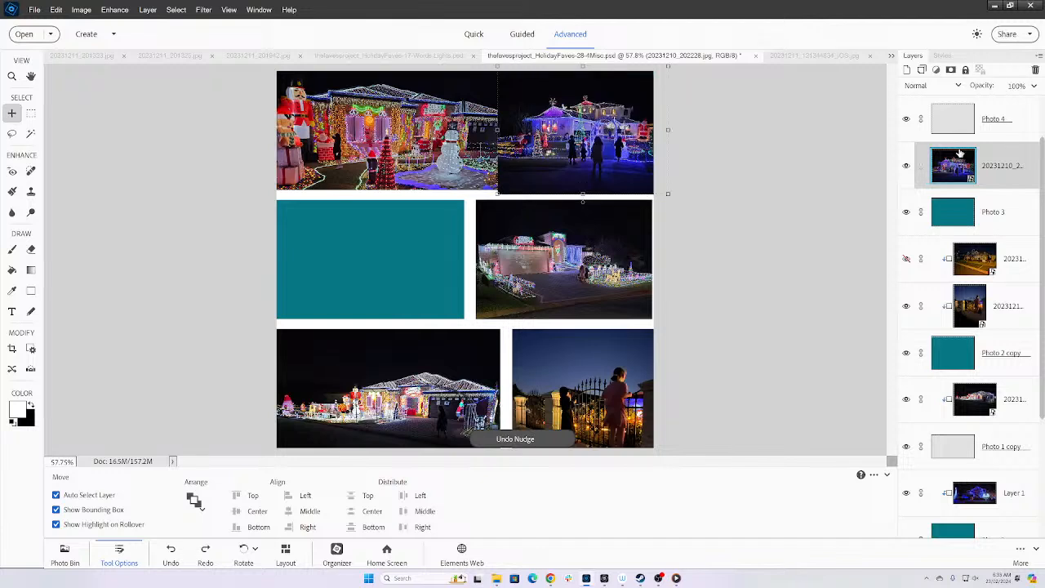
key("ctrl+z")
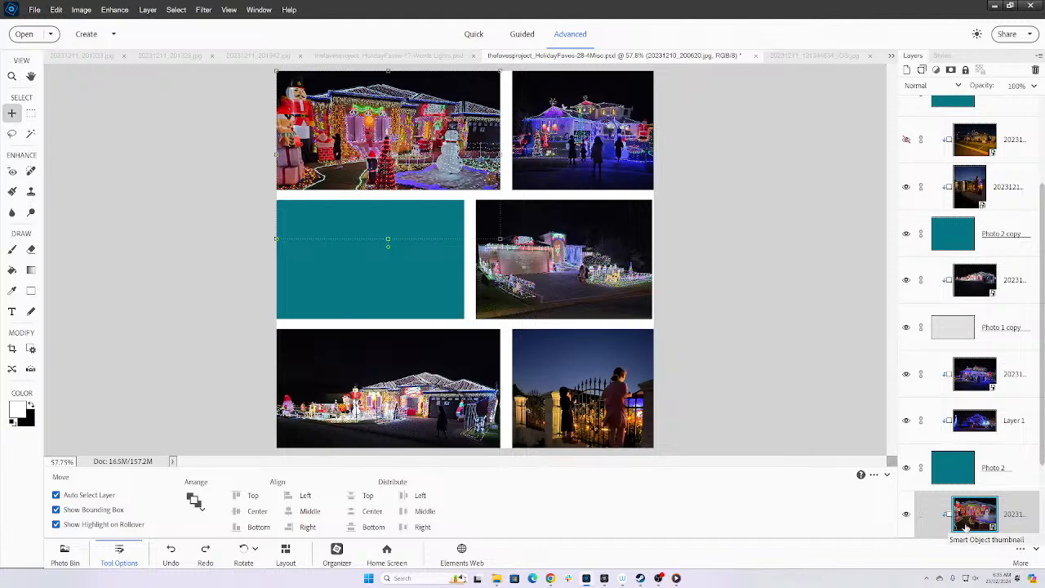
- Reorder the nutcracker house photo above Photo 3, clip it there, and scale it to 85.60% in the middle row's first mask
left_click_drag(966, 529, 970, 151)
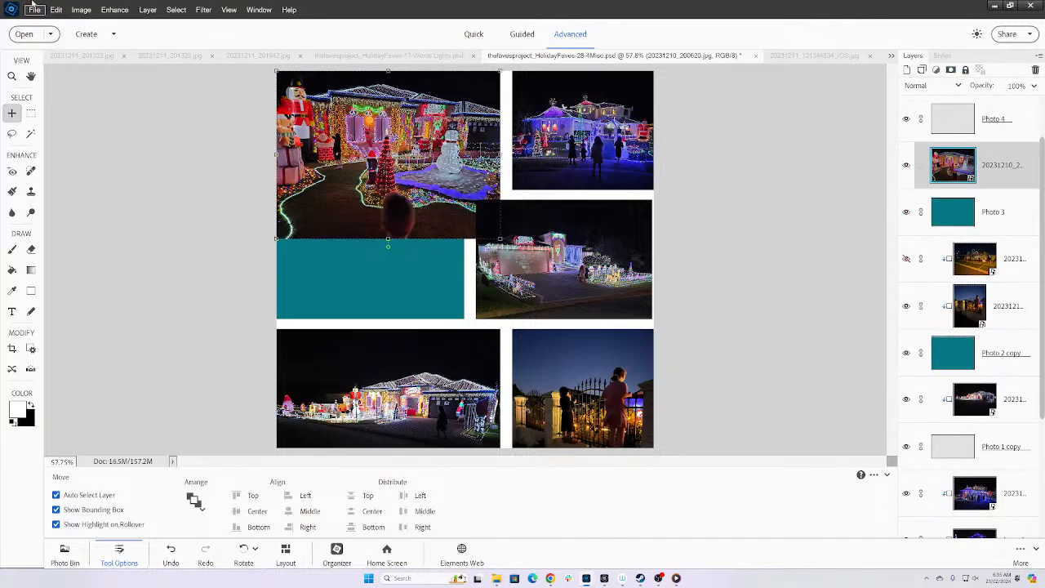
key("ctrl+g")
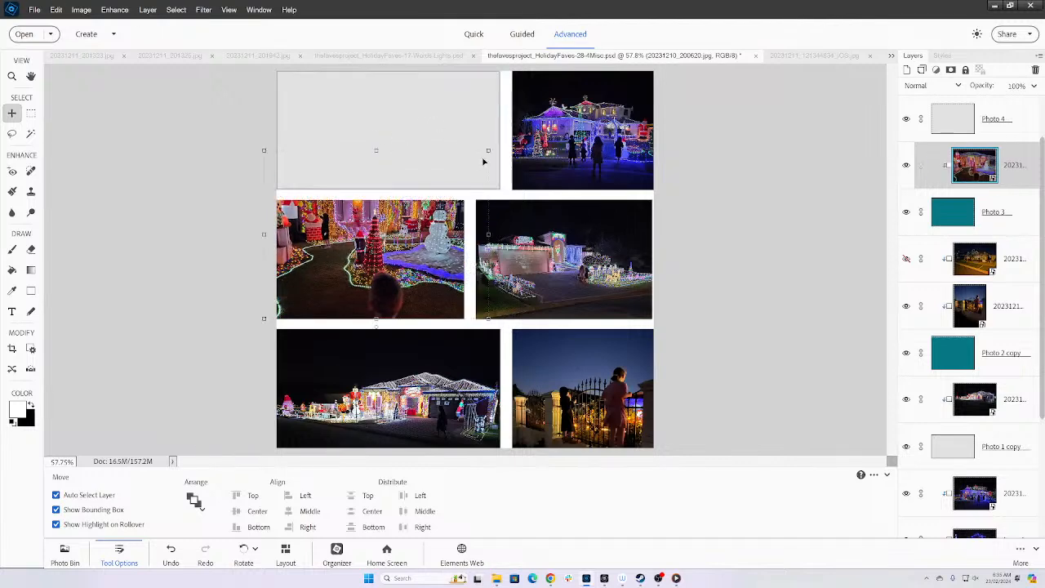
left_click_drag(488, 152, 460, 210)
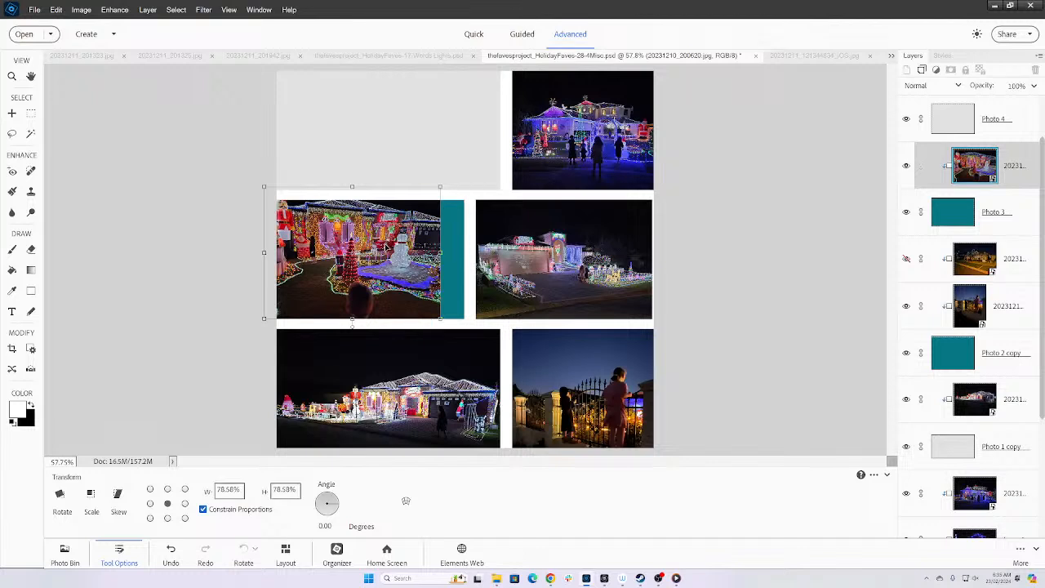
left_click_drag(392, 240, 415, 245)
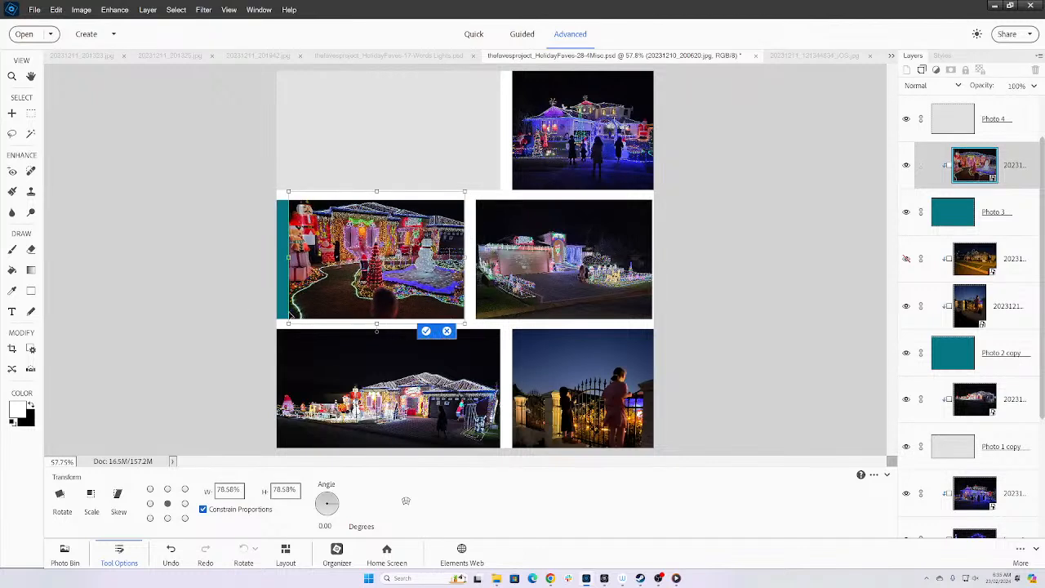
left_click_drag(288, 324, 273, 330)
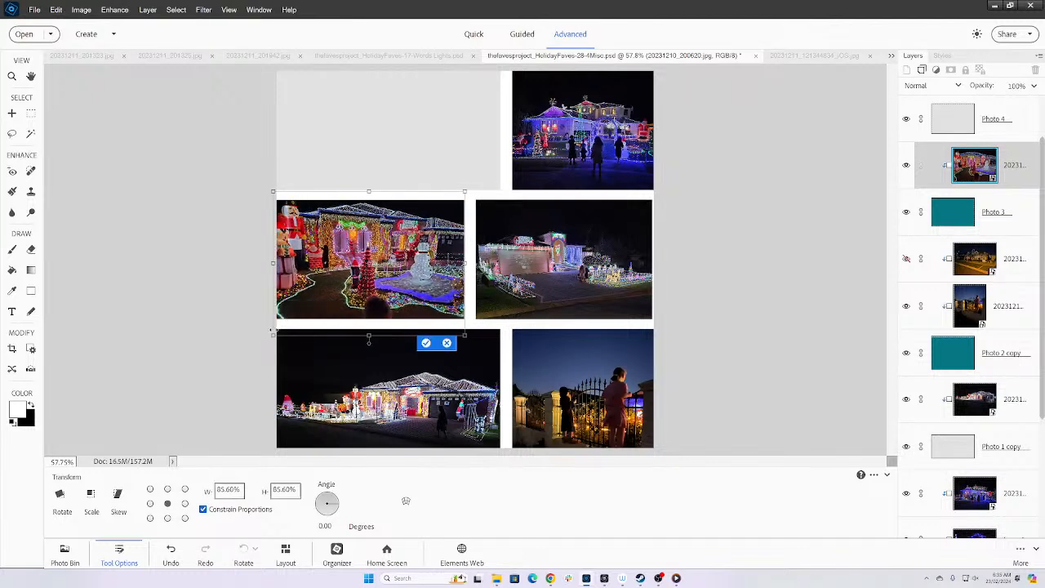
key("Return")
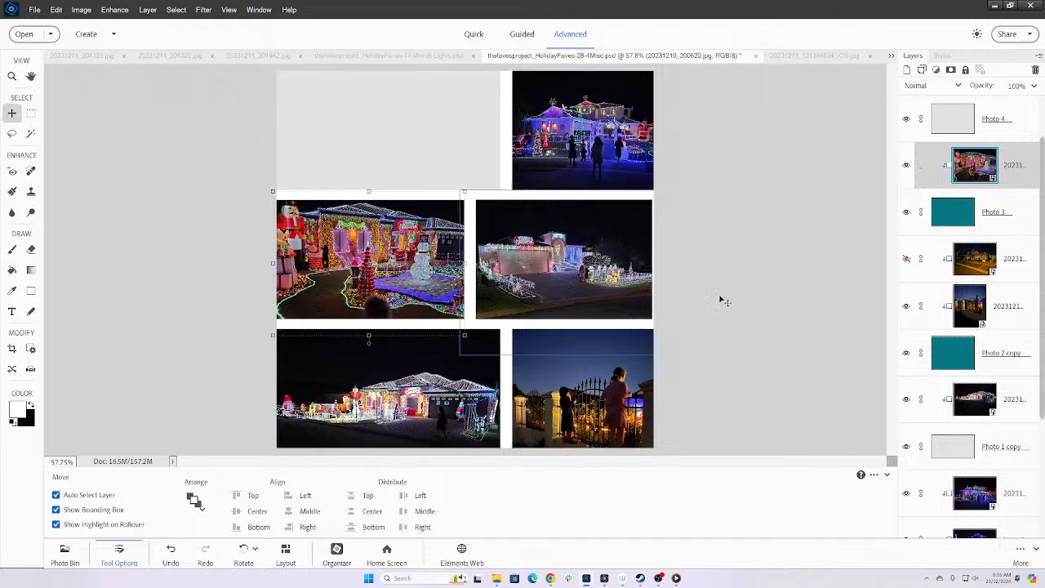
- Move the nutcracker photo over the middle row's second mask, and move the long-driveway house photo to the first mask, clipped directly above Photo 3
mouse_move(348, 286)
left_mouse_down()
mouse_move(575, 299)
mouse_move(481, 278)
mouse_move(369, 284)
left_mouse_up()
left_click(565, 280)
key("ctrl+alt+g")
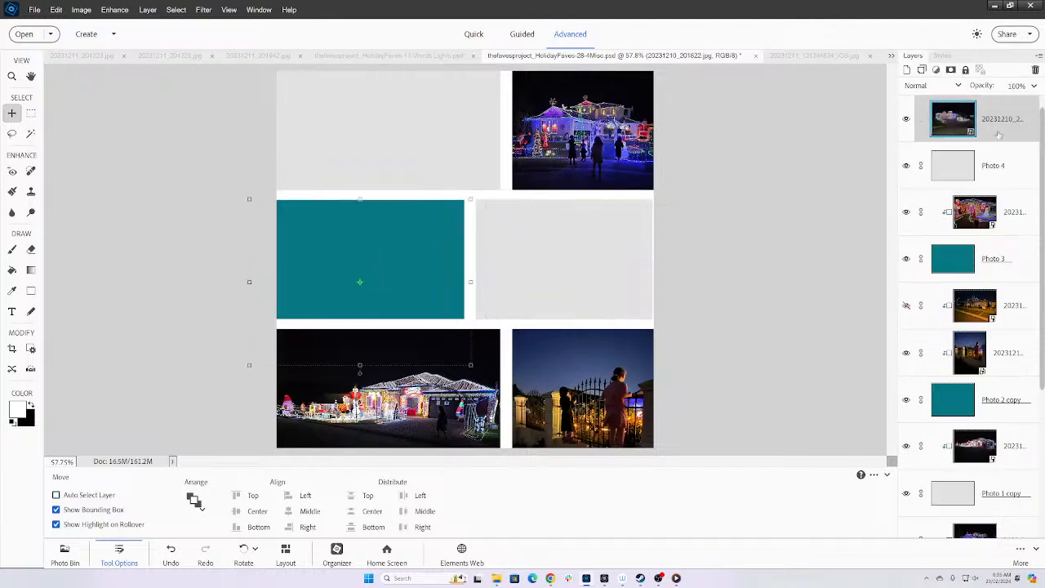
left_click_drag(401, 268, 447, 247)
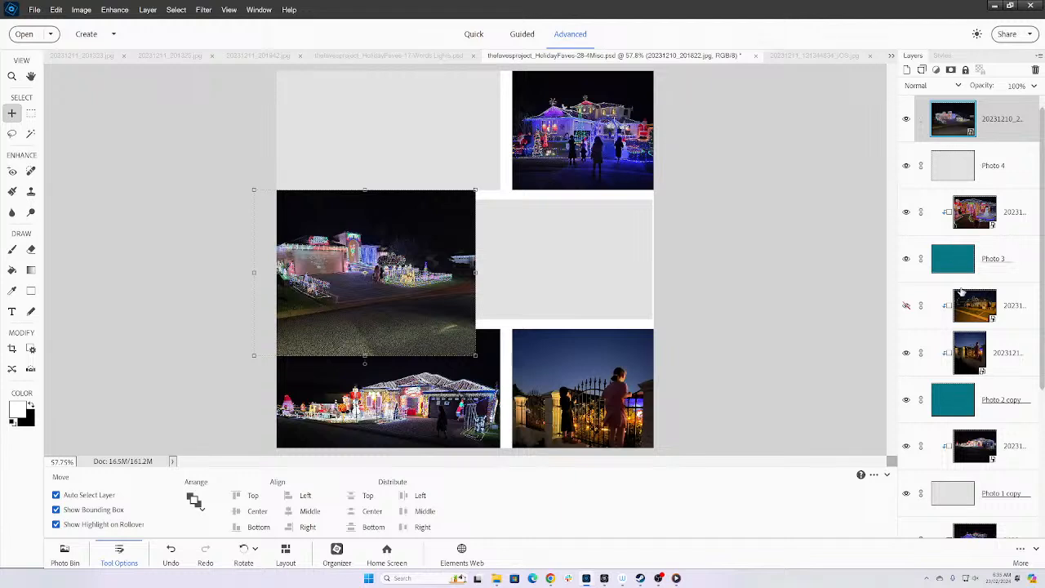
left_click(976, 229)
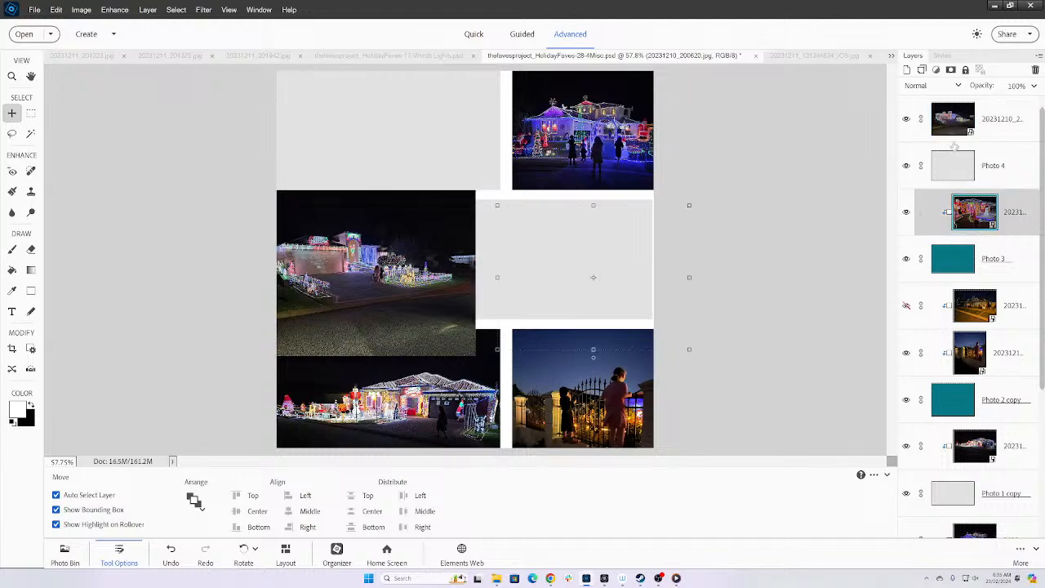
left_click_drag(949, 122, 962, 231)
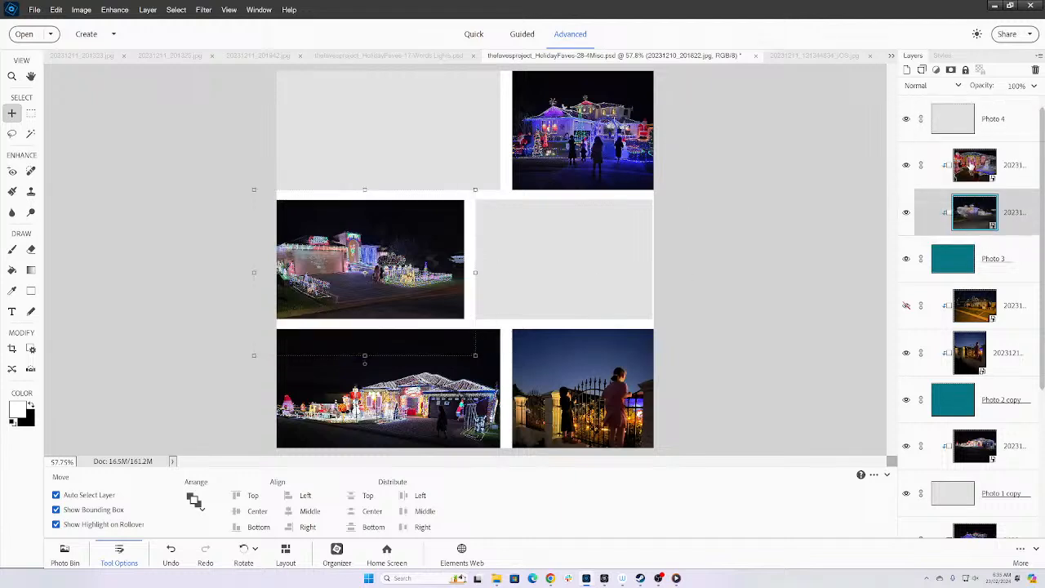
- Clip the nutcracker photo to Photo 4, align it in the middle row's second mask, and shift the neighbouring driveway house photo slightly right
left_click_drag(971, 166, 964, 110)
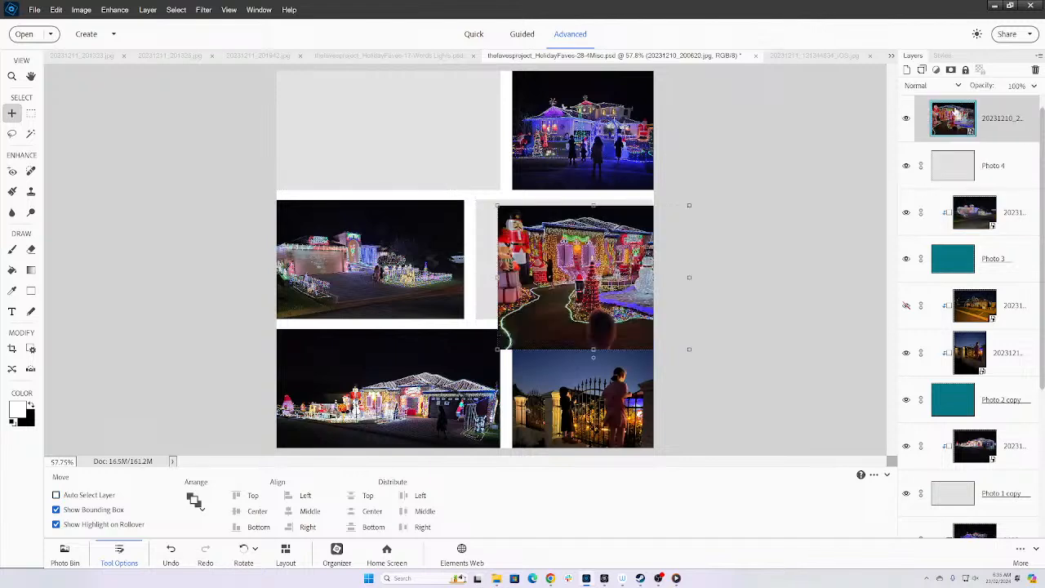
key("ctrl+g")
left_click_drag(581, 245, 558, 240)
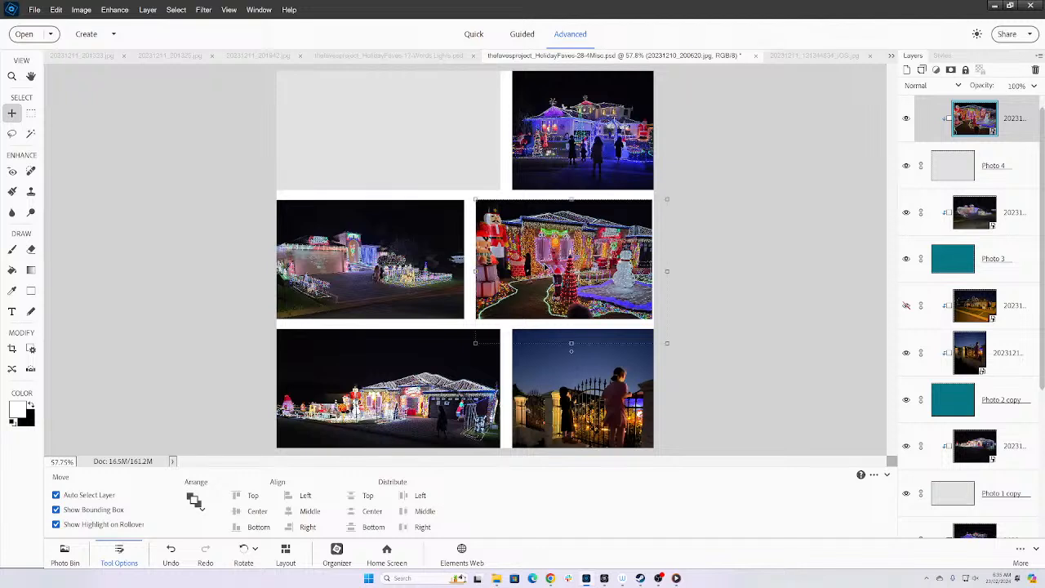
left_click(351, 302)
left_click_drag(404, 282, 415, 288)
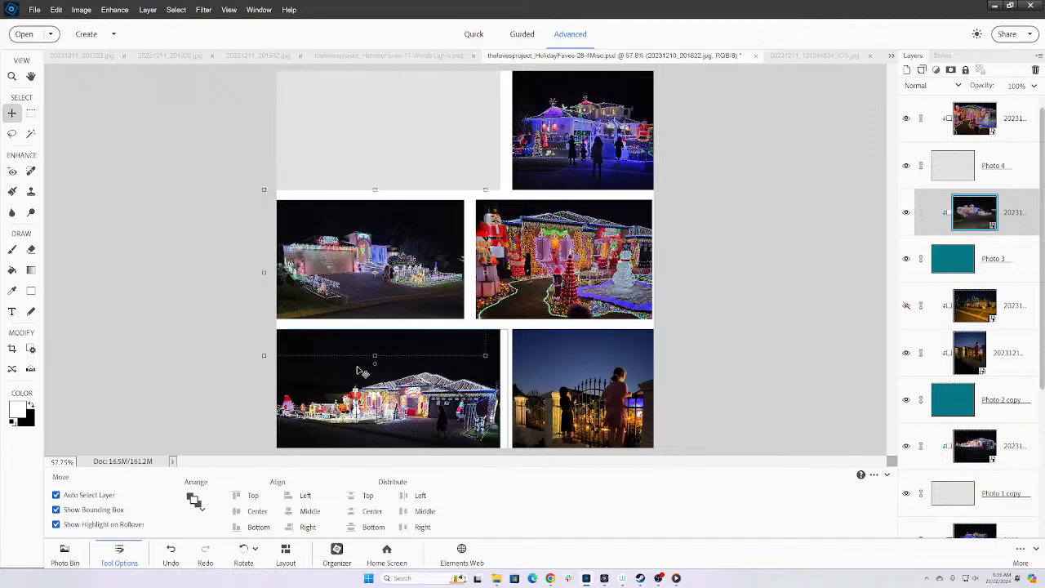
- Reorder the video frame directly above Photo 1, clip it to that mask, and shrink it slightly to show the tree on the left
left_click(311, 144)
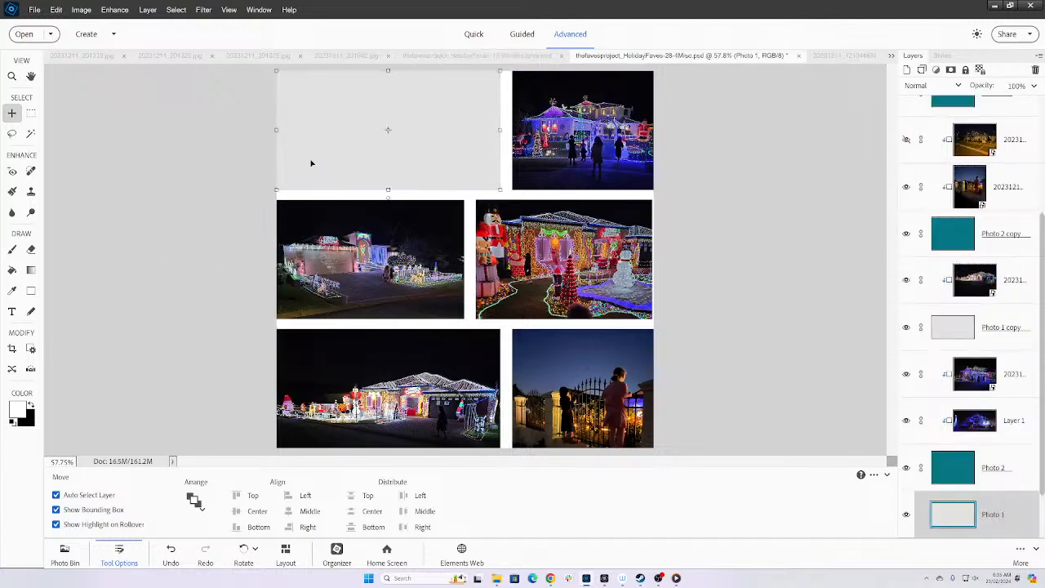
scroll(990, 430, "up", 3)
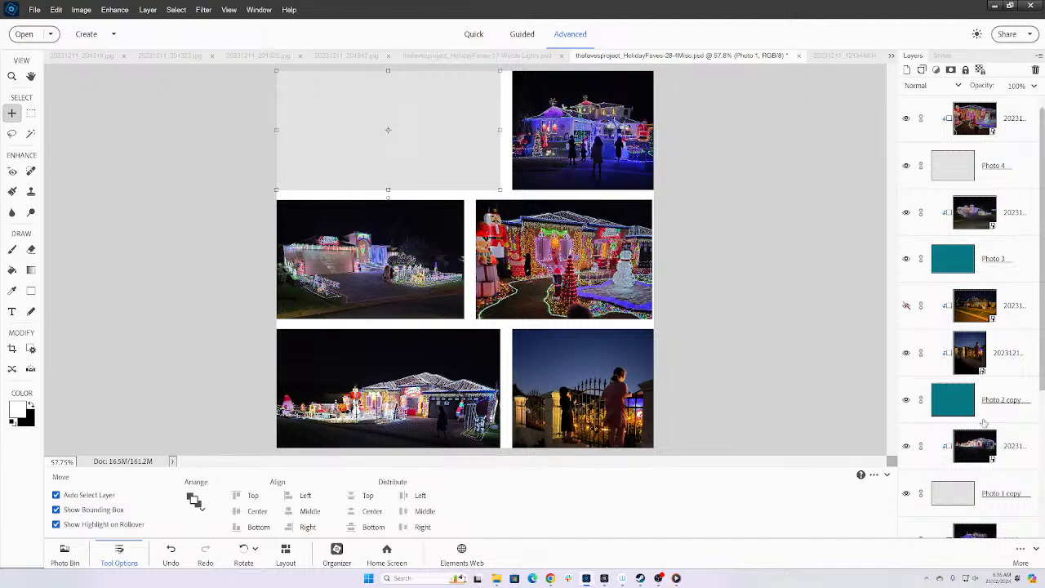
scroll(950, 430, "down", 4)
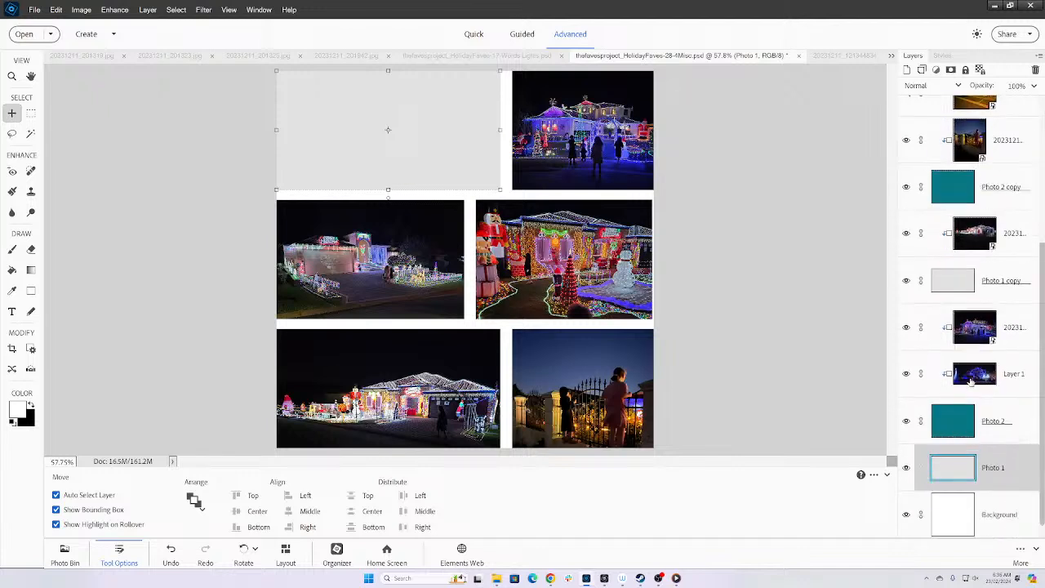
left_click_drag(969, 377, 970, 461)
key("ctrl+alt+g")
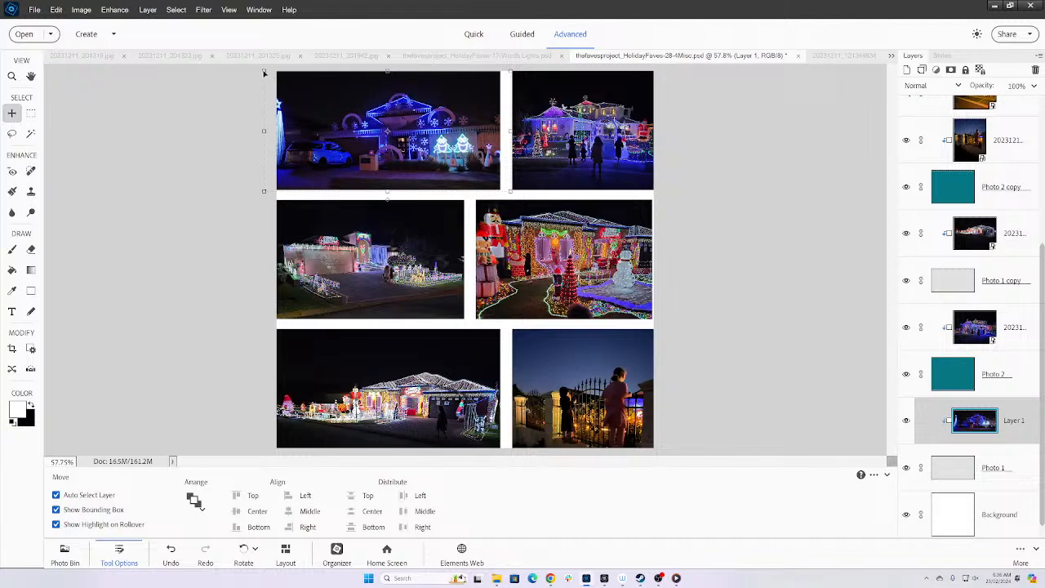
left_click_drag(263, 73, 270, 85)
left_click(472, 199)
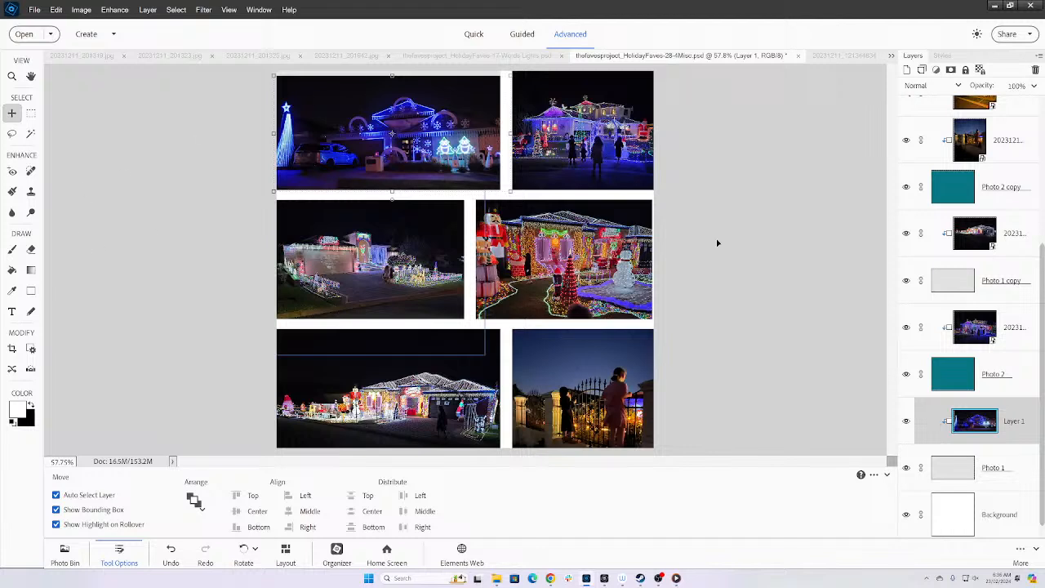
- Sample the video frame's dark sky color and fill the Photo 1 mask with it to hide the gap above the frame
left_click(964, 477)
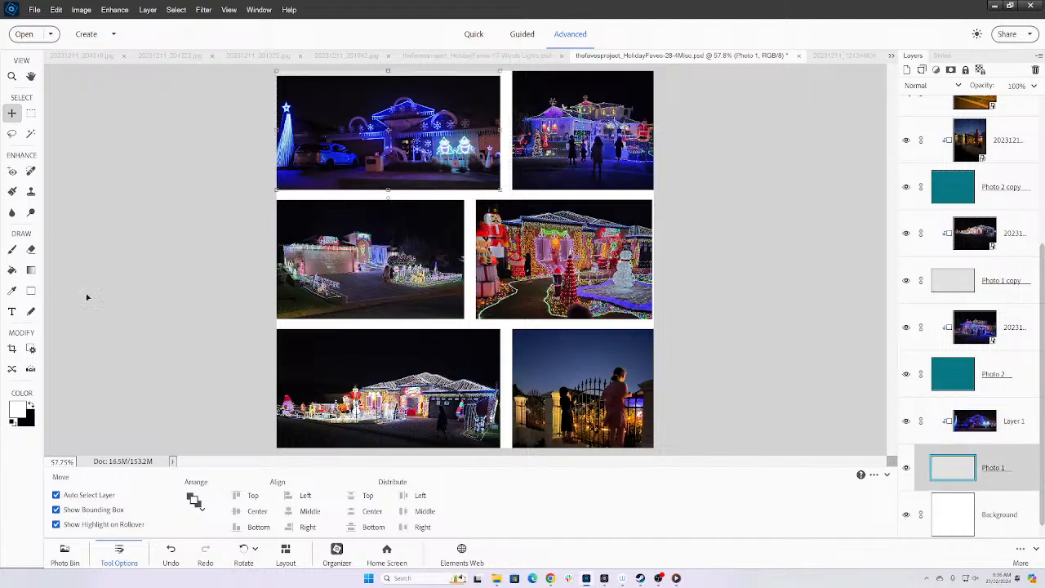
left_click(12, 290)
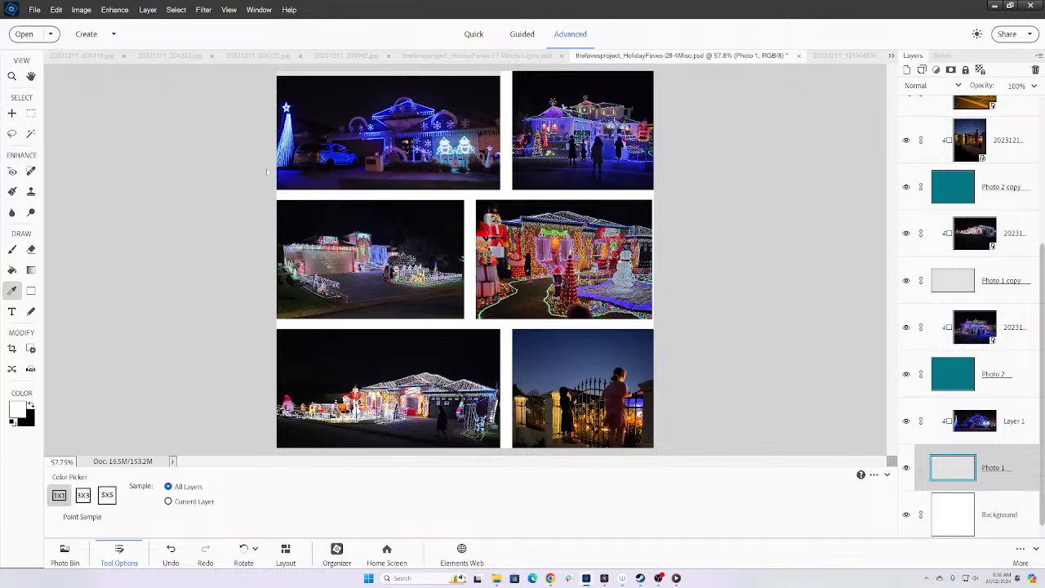
left_click(329, 78)
key("k")
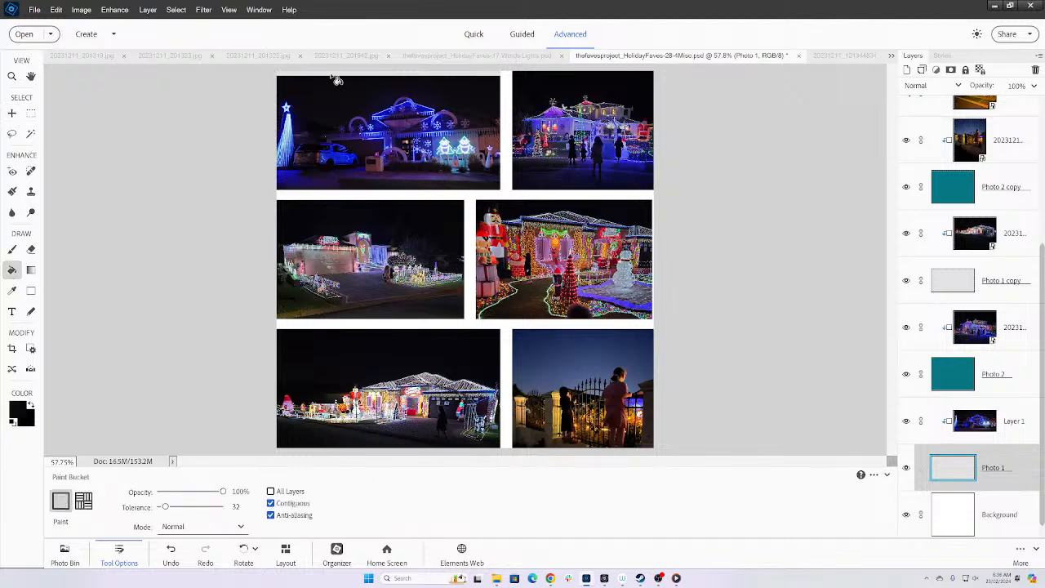
left_click(335, 79)
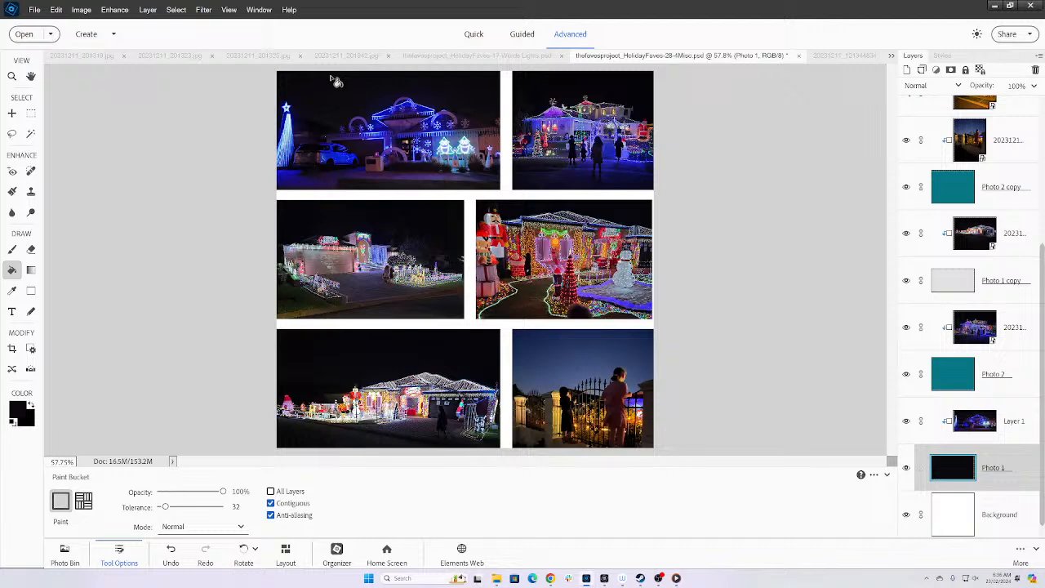
left_click(12, 113)
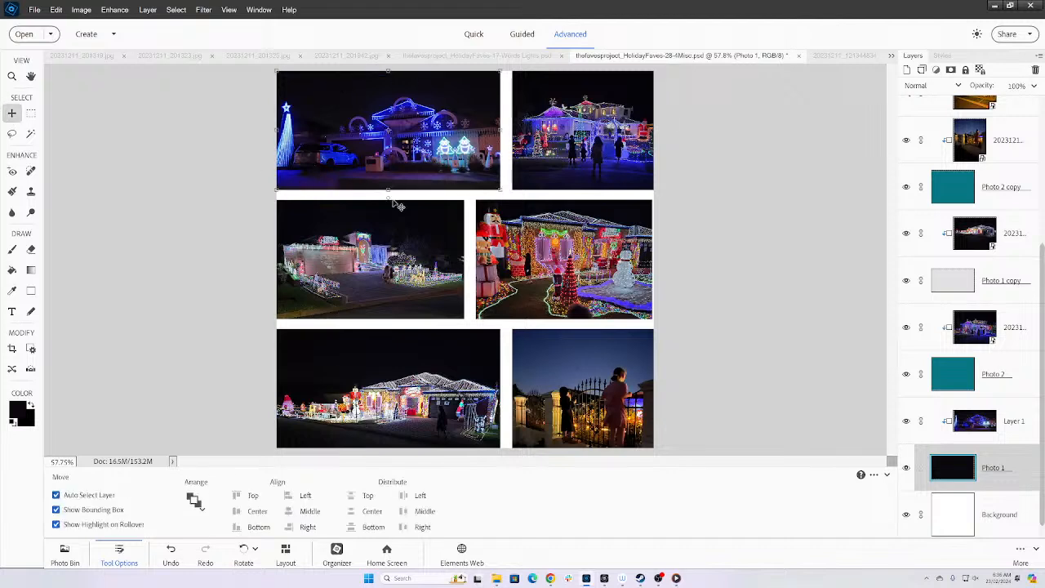
left_click(354, 127)
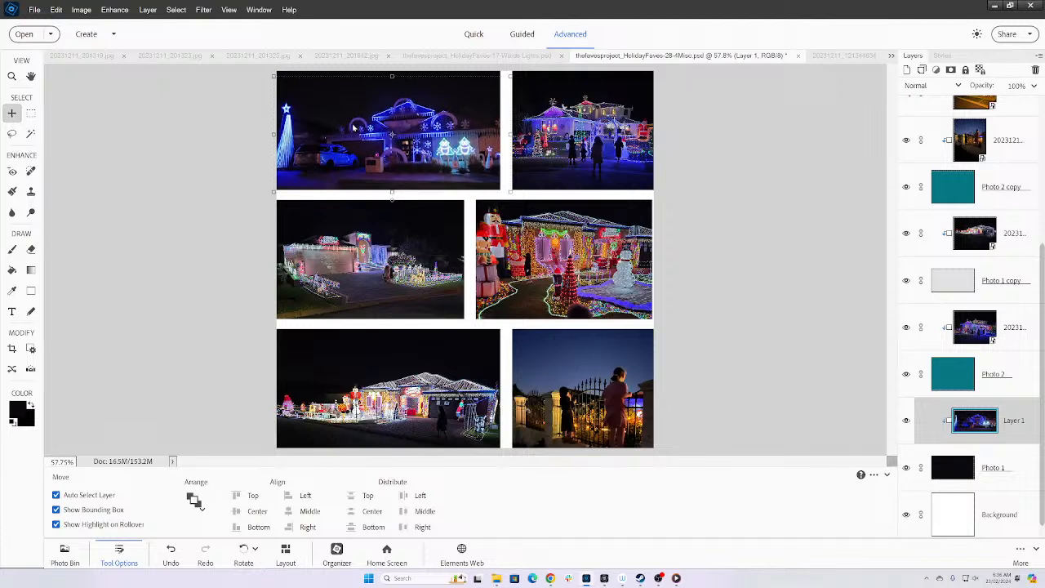
left_click(801, 180)
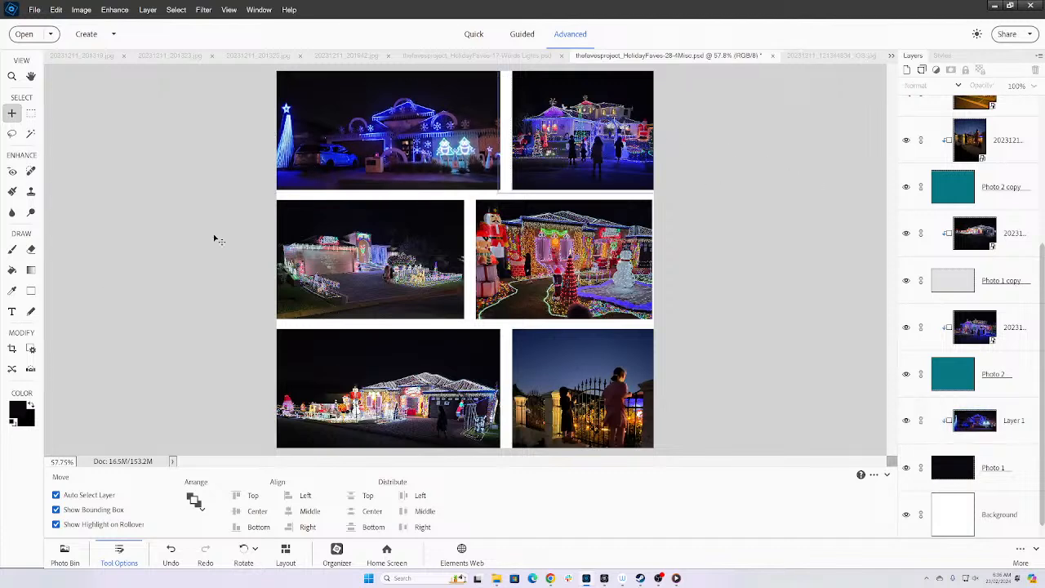
- Add a left-aligned white 12 pt Quicksand Light caption "This house" in the lower left of the top row's first photo
left_click(12, 311)
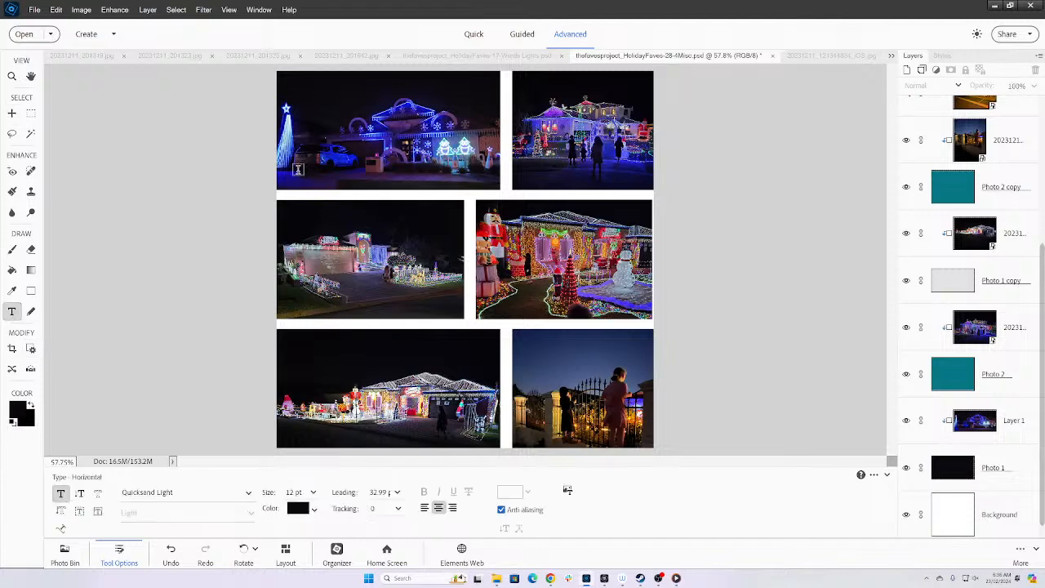
left_click(298, 179)
type("Ch")
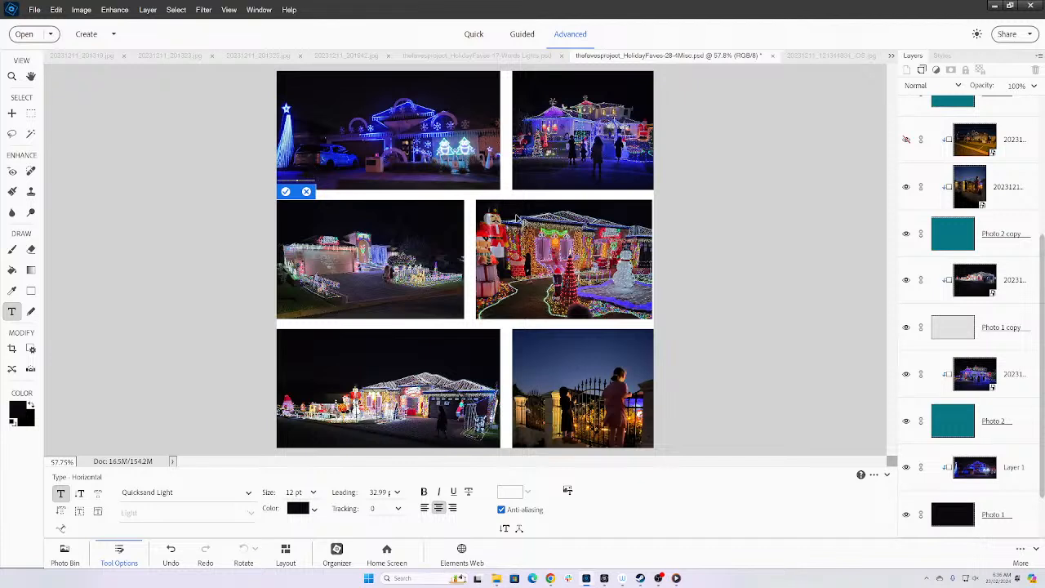
left_click(424, 508)
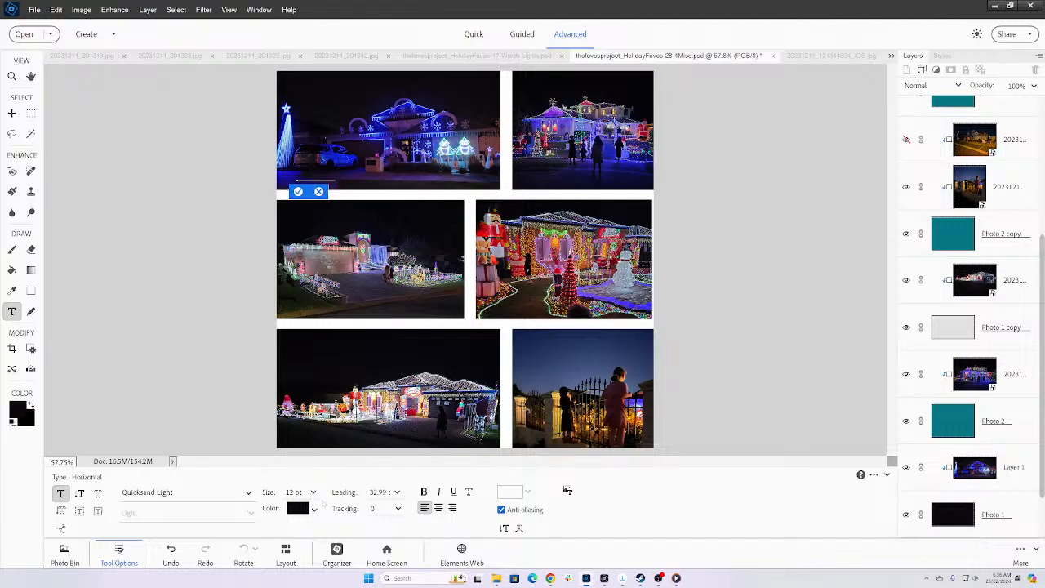
left_click(312, 493)
left_click(302, 511)
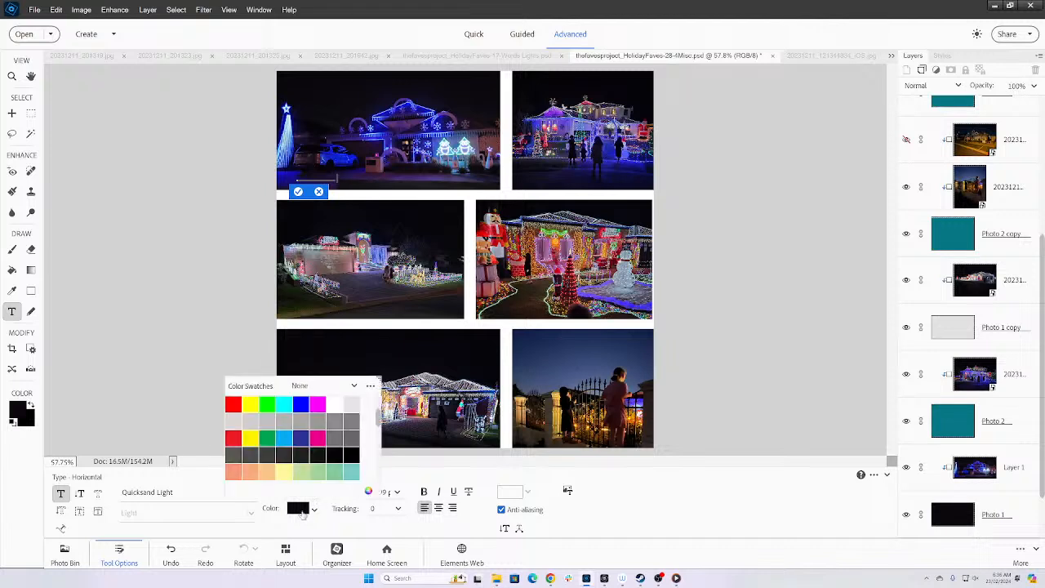
left_click(335, 404)
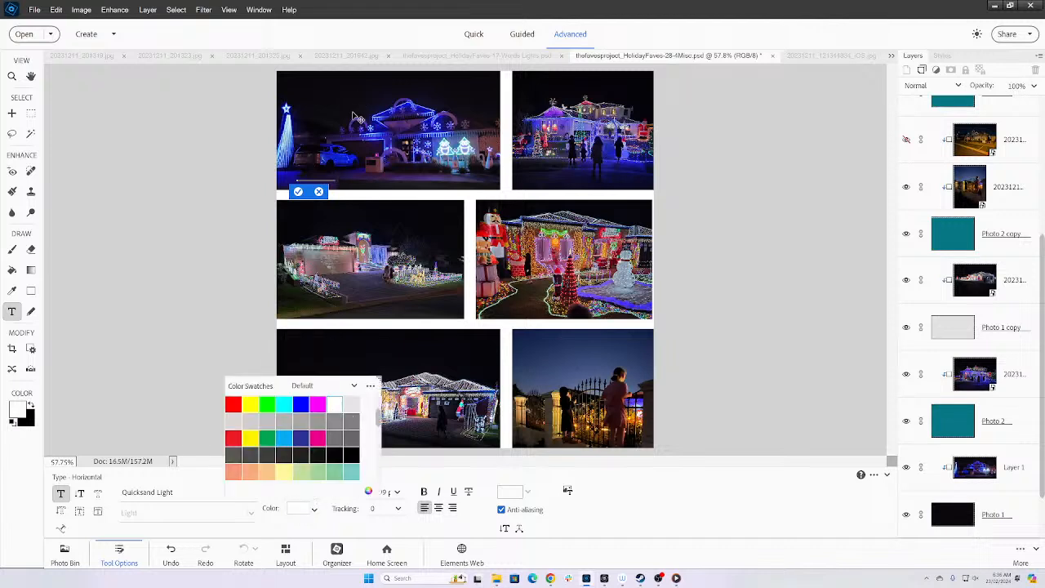
left_click(298, 192)
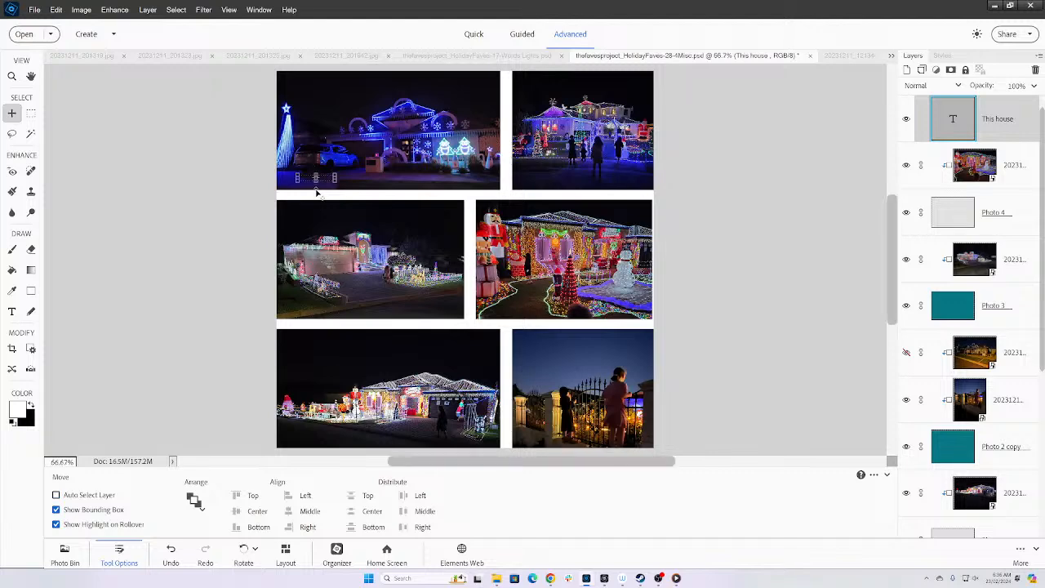
- Recolor the "This house" caption text white
key("ctrl+alt+0")
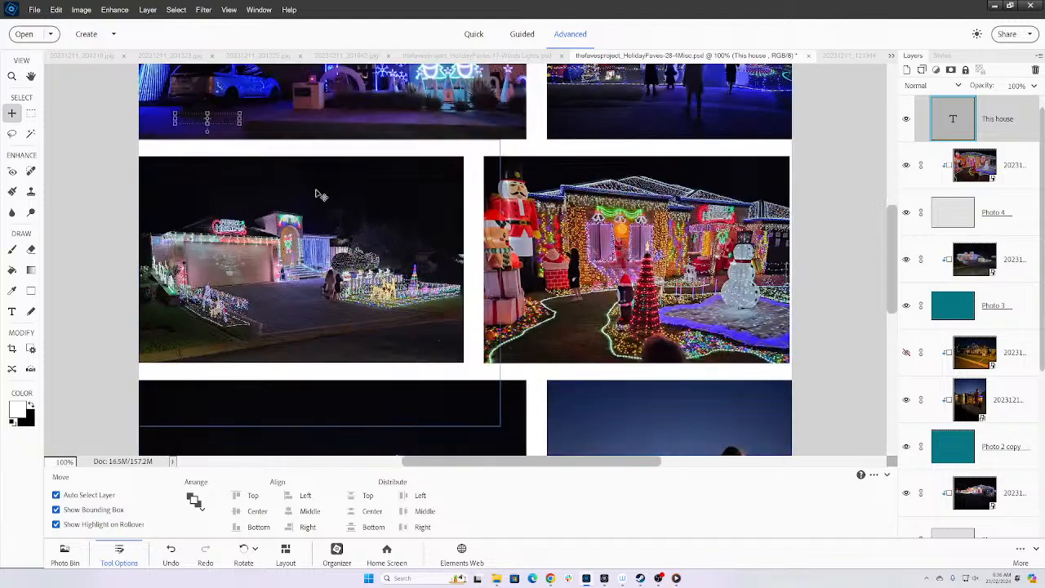
double_click(190, 121)
left_click(308, 510)
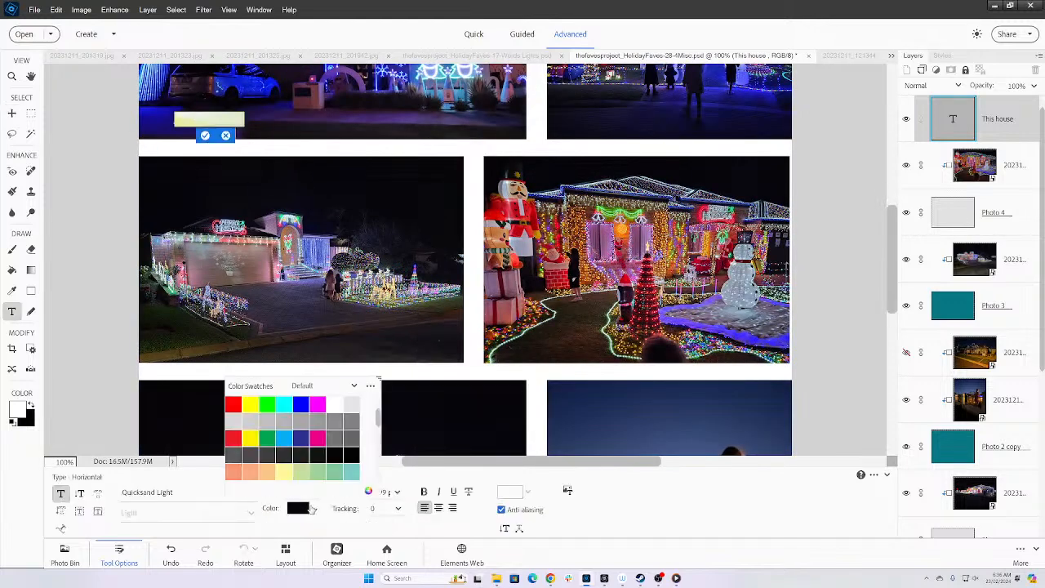
left_click(340, 403)
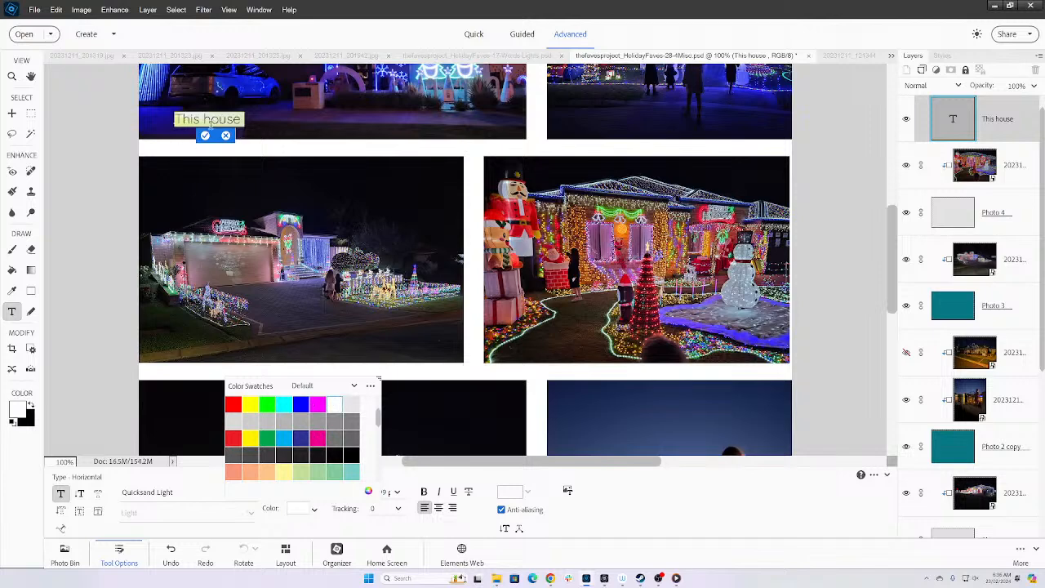
- Extend the caption to read "This house synced their lights to music you could listen"
left_click(243, 121)
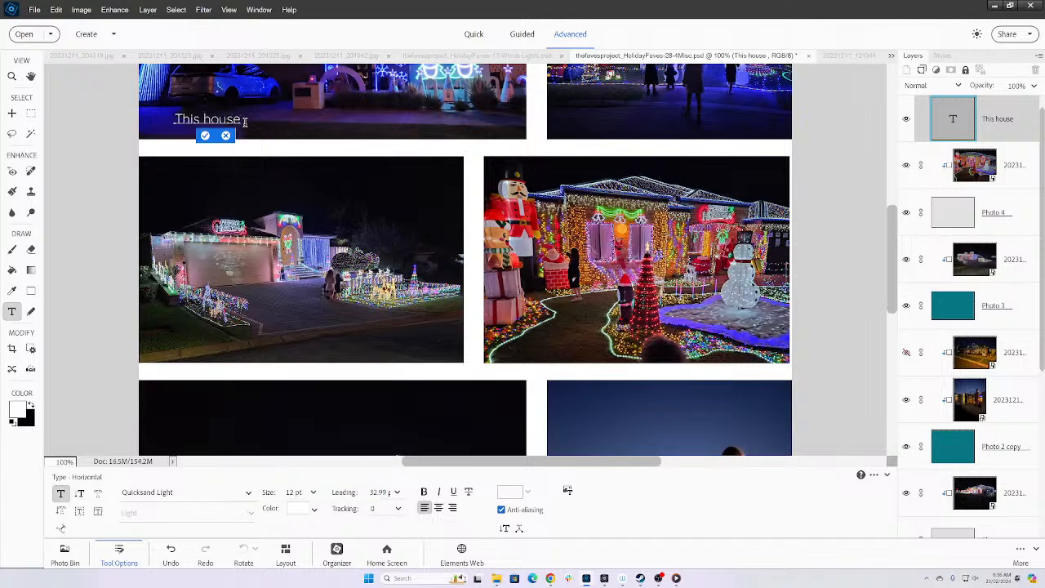
type("synce")
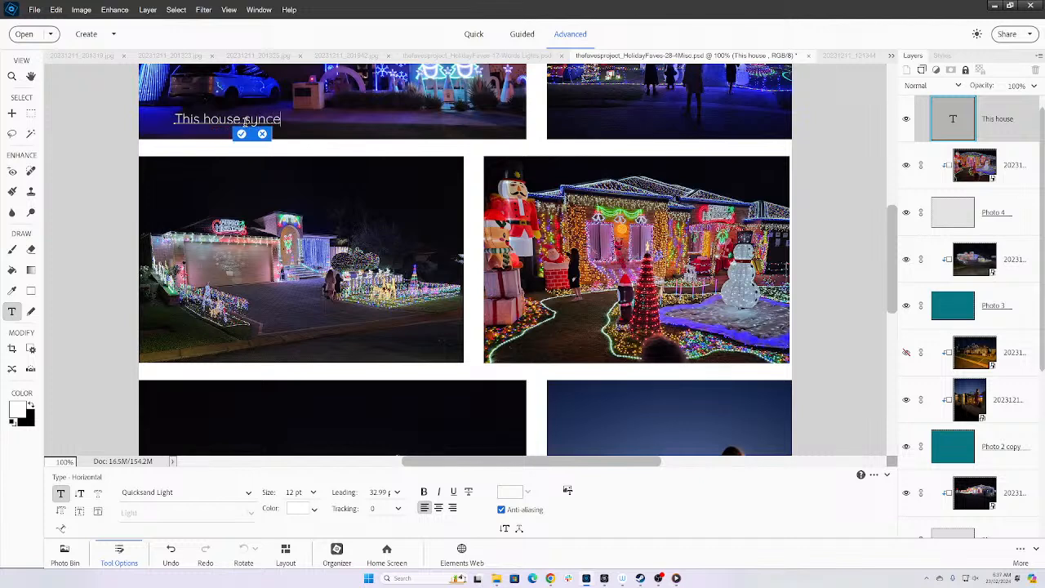
type("d their light")
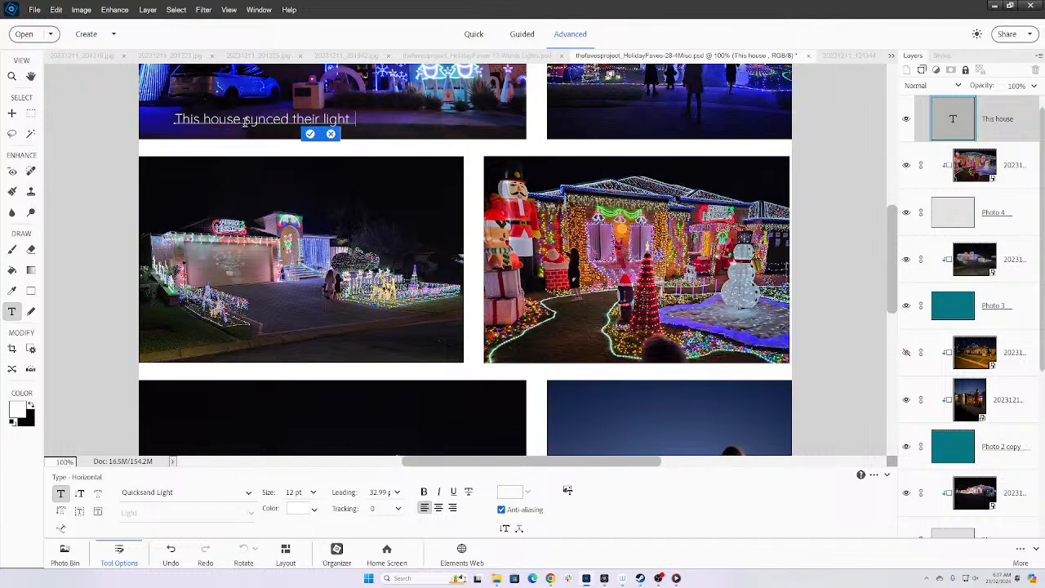
type("s to music ")
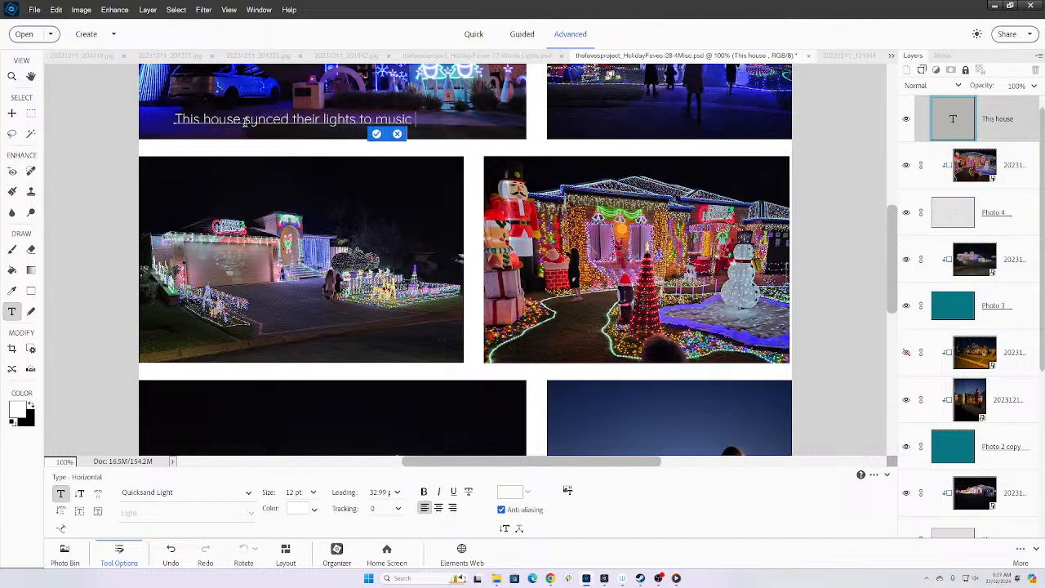
type("you could")
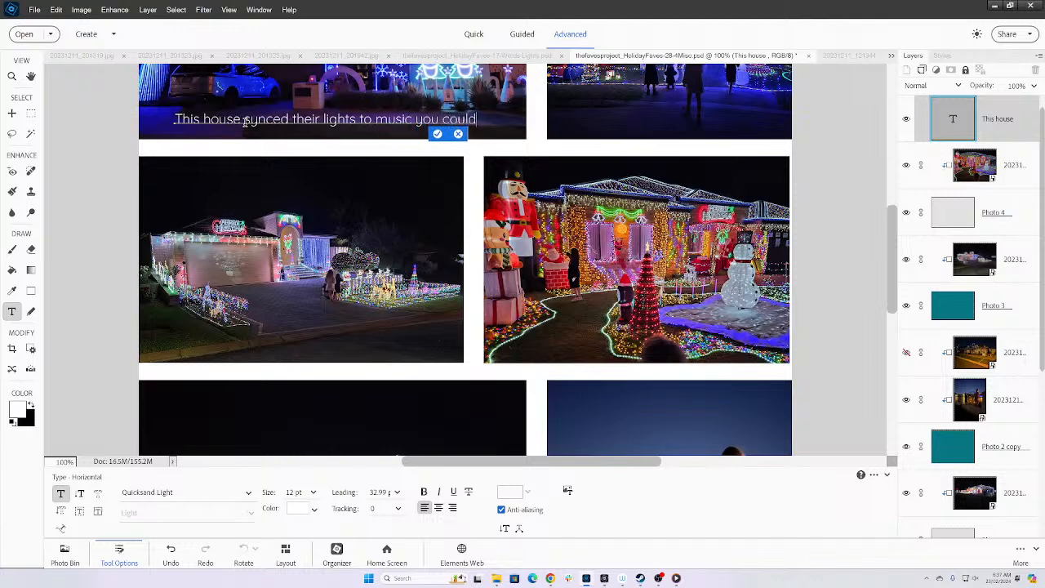
type(" listen")
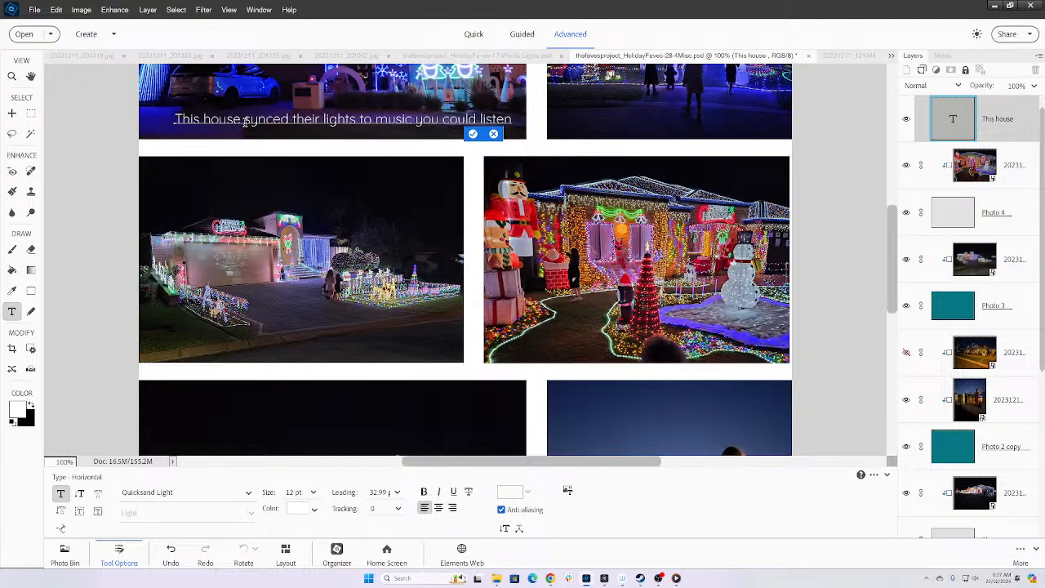
- Replace "you could listen" in the caption with "on a local FM frequnecy."
key("ctrl")
key("ctrl+shift+Left")
key("ctrl+shift+Left")
key("ctrl+shift+Left")
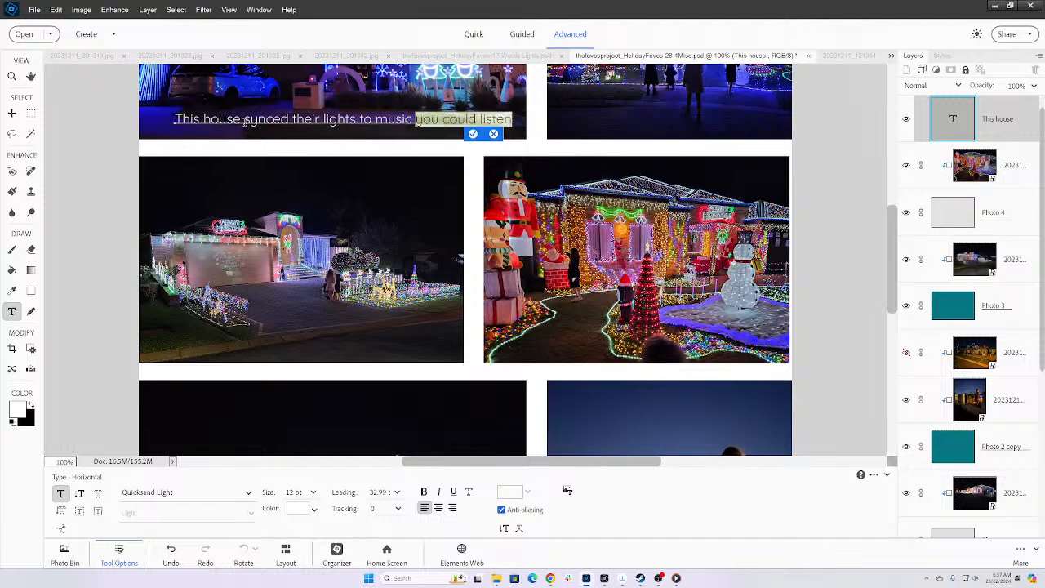
type("on a local FM")
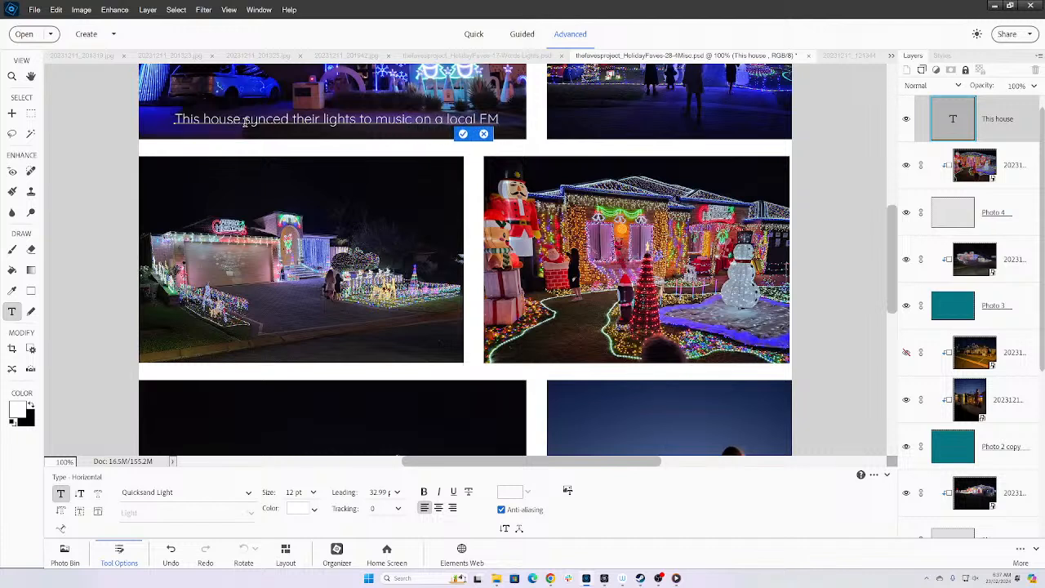
type(" freq")
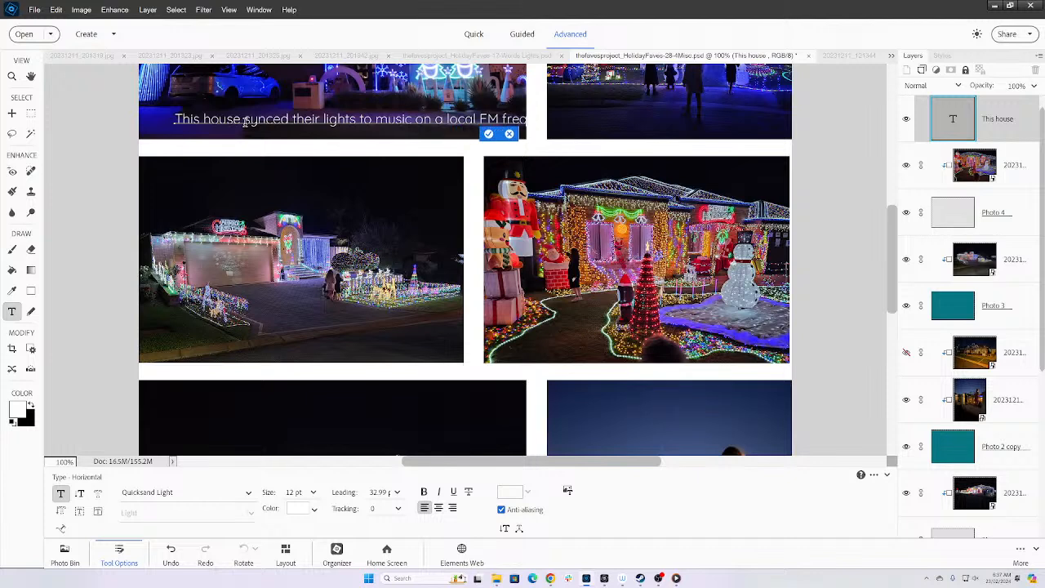
type("uency.")
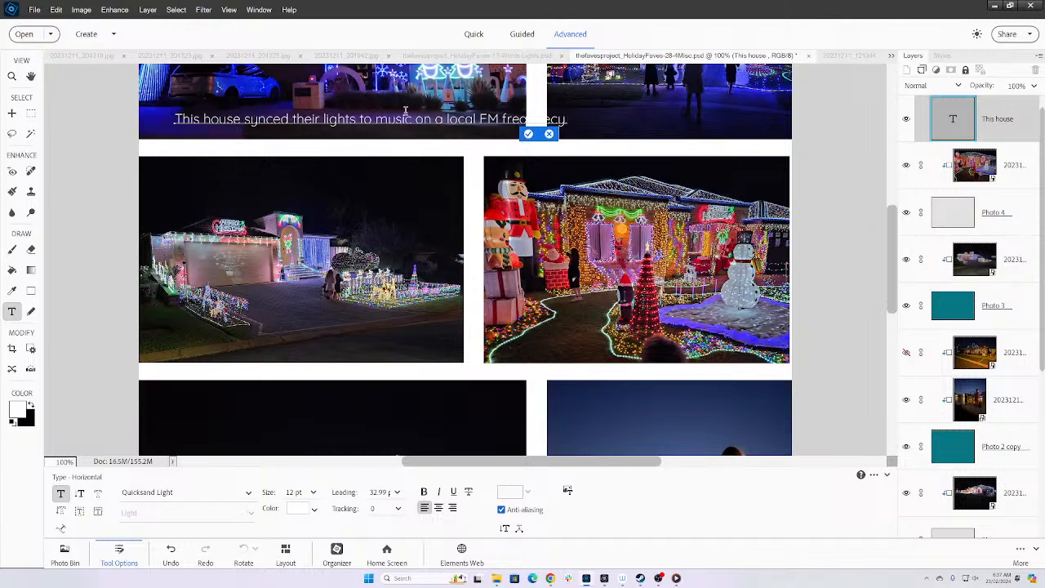
- Replace "music" in the caption with "their playlist" and break the line before "on a local FM"
left_click(371, 119)
type("their")
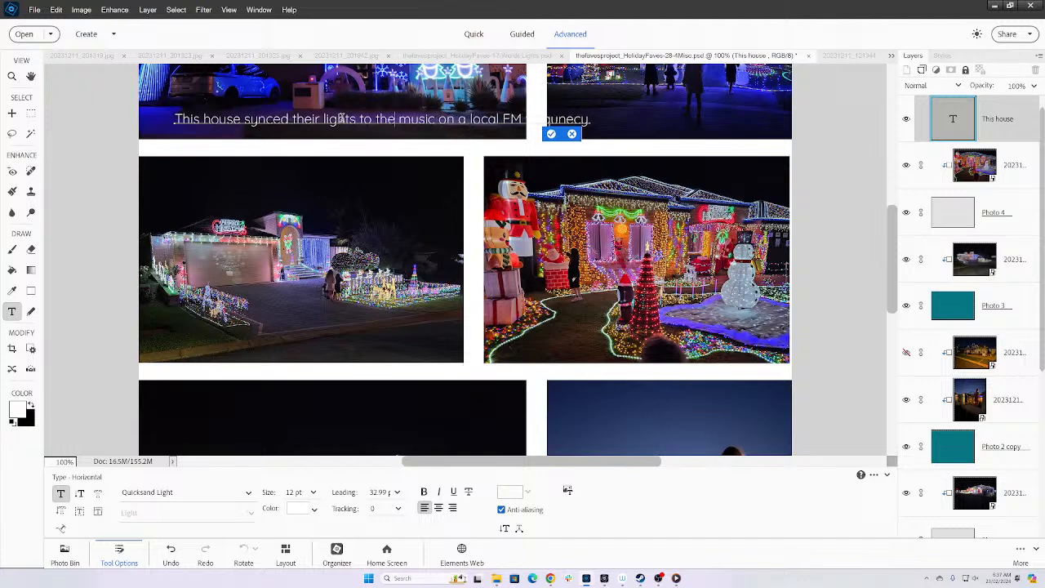
key("shift+Right")
key("shift+Right")
key("shift+Right")
key("shift+Right")
key("shift+Right")
key("shift+Right")
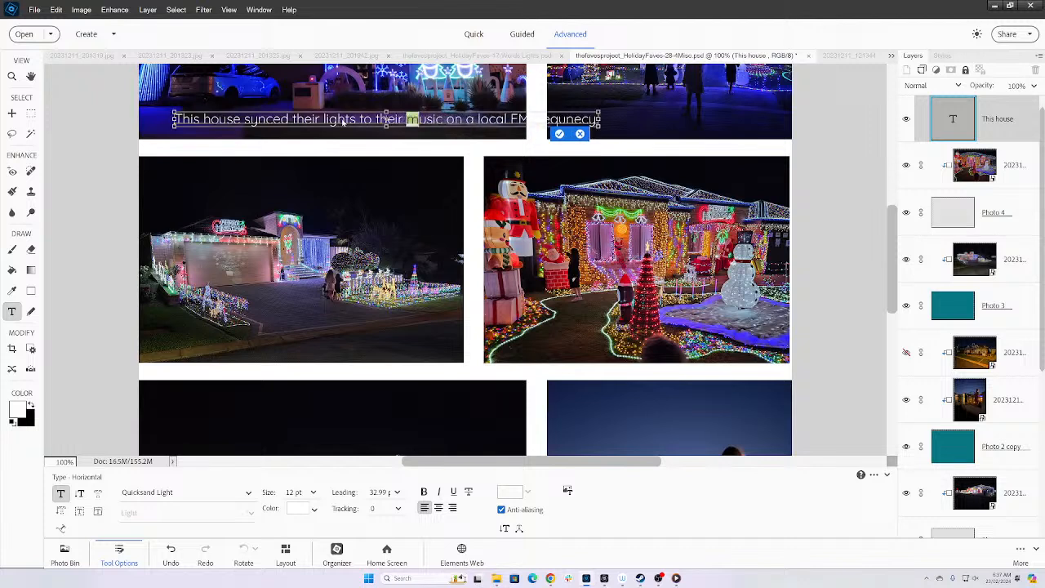
type("playlist")
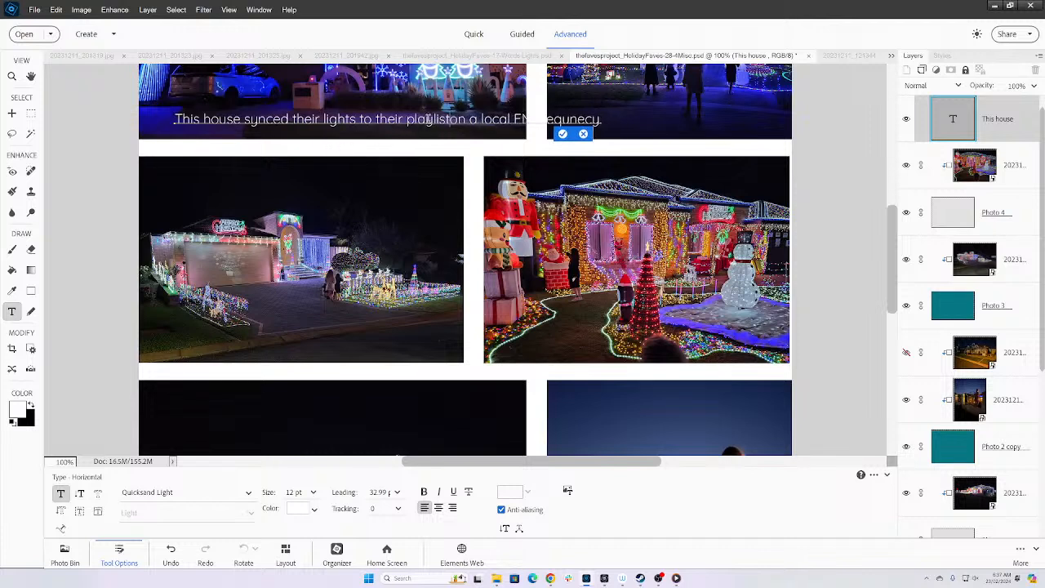
key("Return")
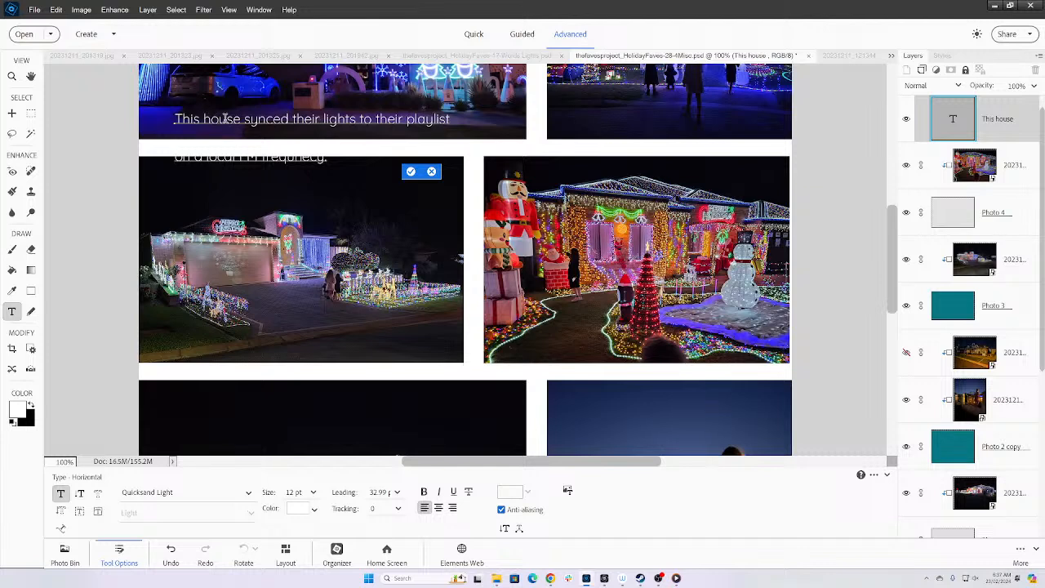
- Replace "This house" at the start of the caption with "Lights on Solalia"
double_click(195, 120)
key("ctrl+shift+Right")
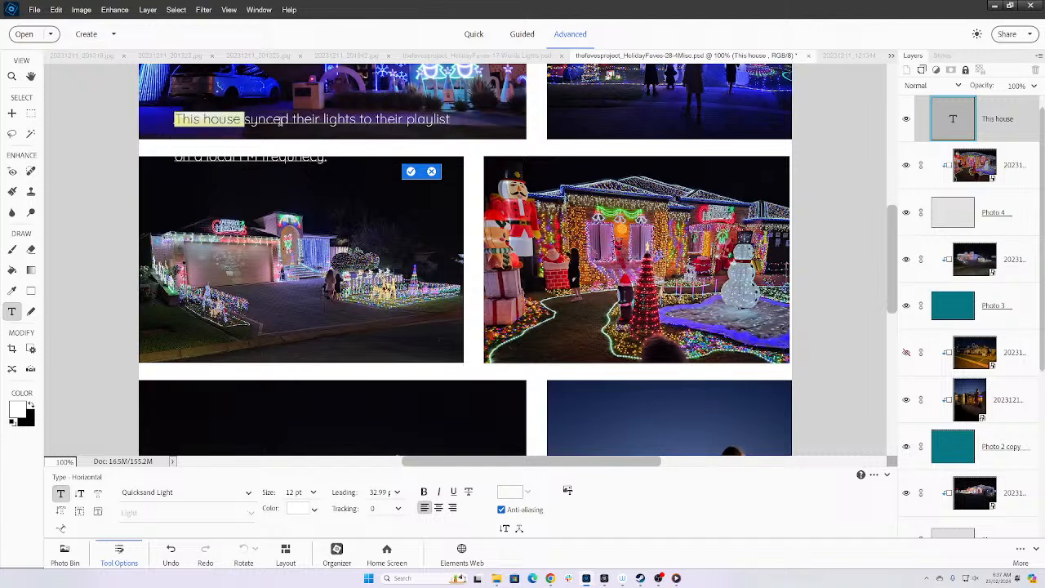
type("Lights on I ")
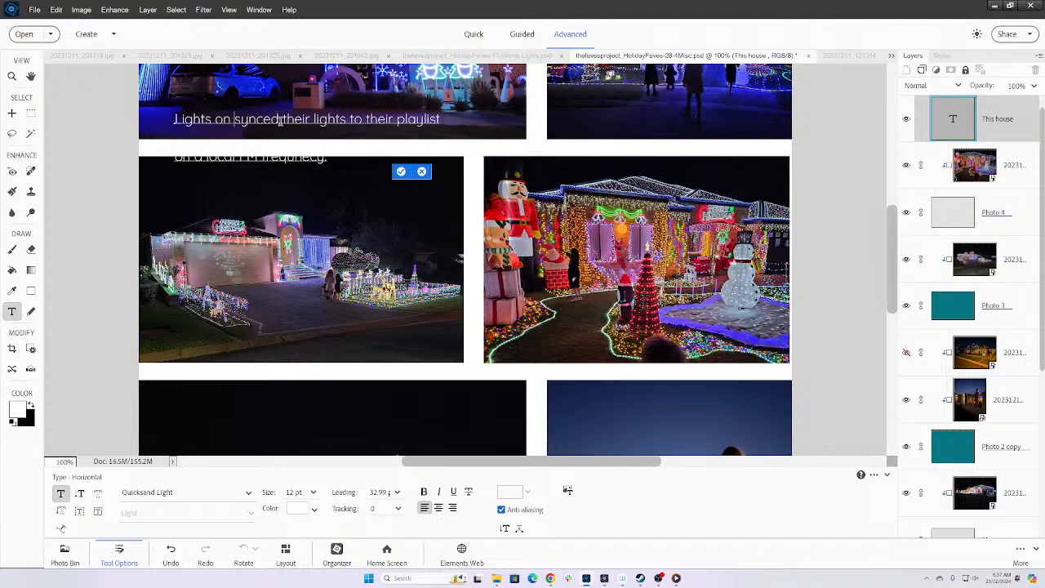
type("Solo")
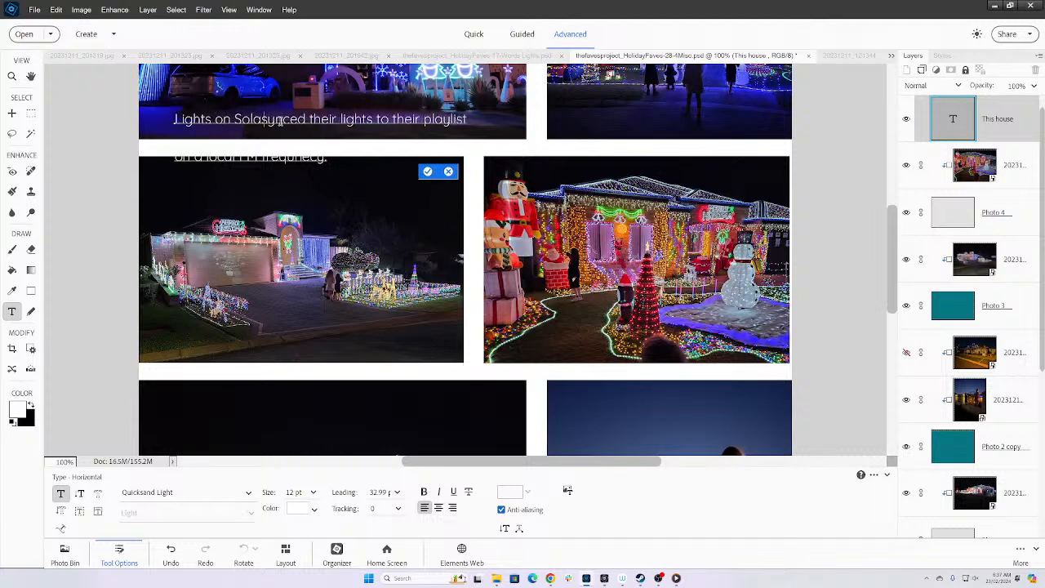
type("lia")
- Set the whole caption's leading to Auto and move it slightly up and left into the corner of the top row's first photo
key("ctrl+a")
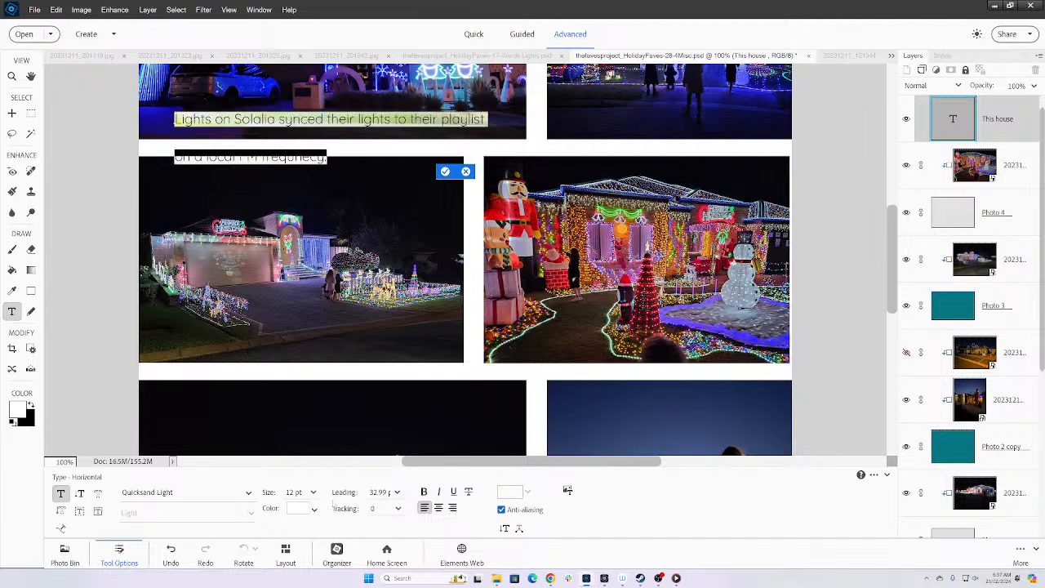
left_click(397, 492)
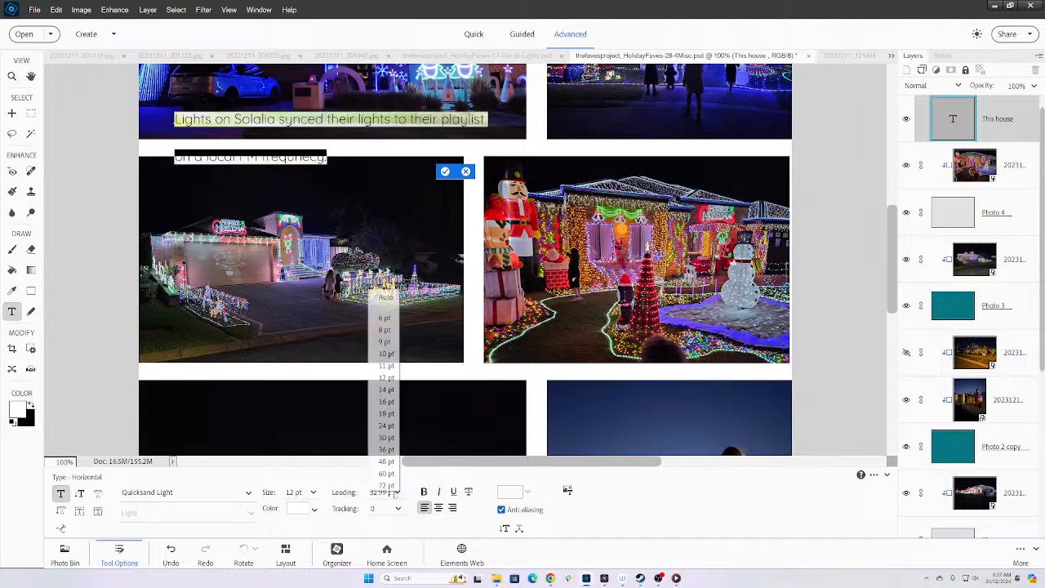
left_click(390, 302)
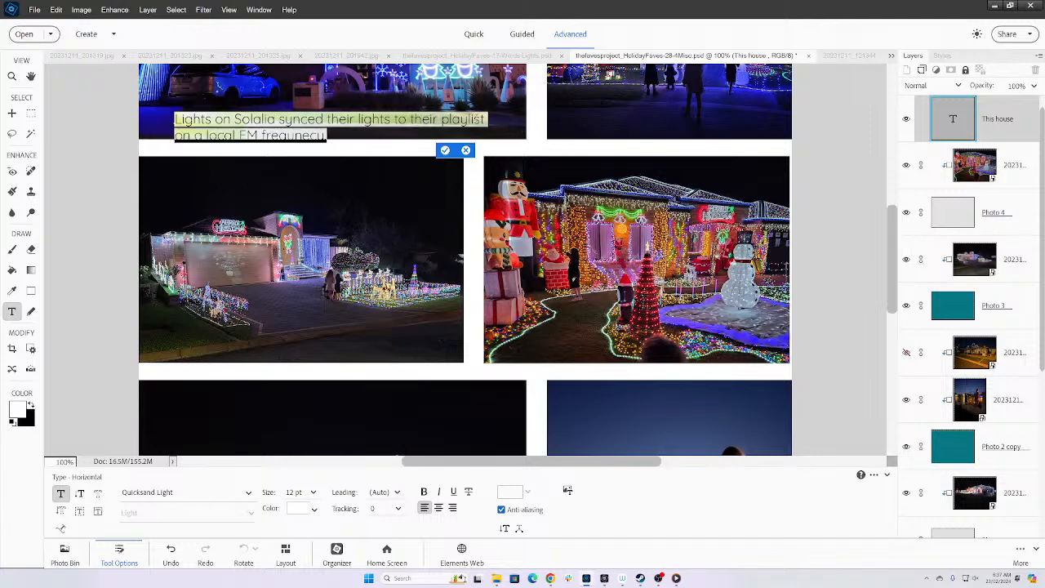
left_click(445, 150)
key("v")
left_click_drag(298, 124, 271, 117)
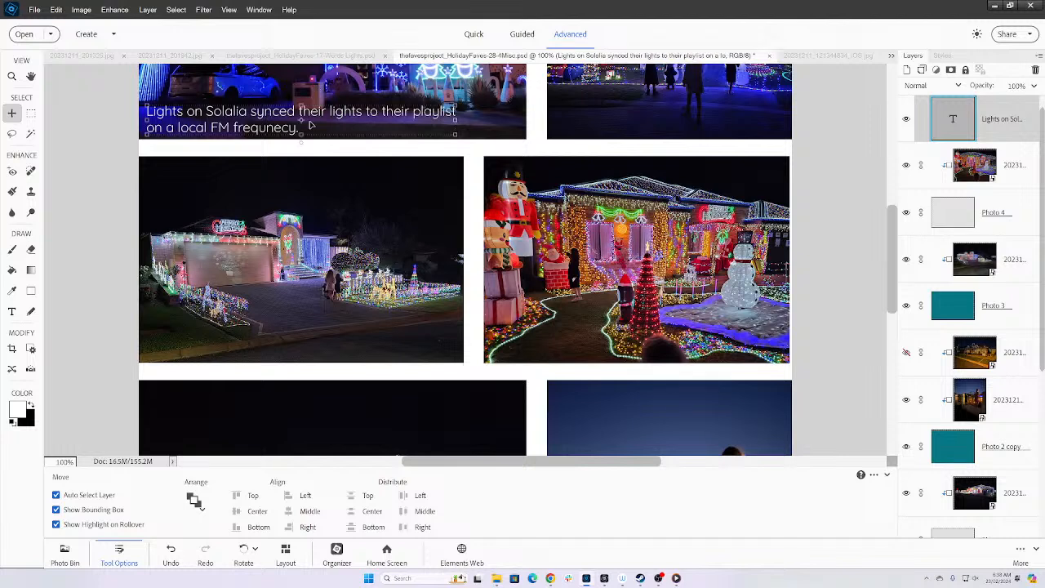
- Rebreak the caption into two lines after "synced their", joining the FM wording to the second line, and nudge it slightly up and left
double_click(316, 116)
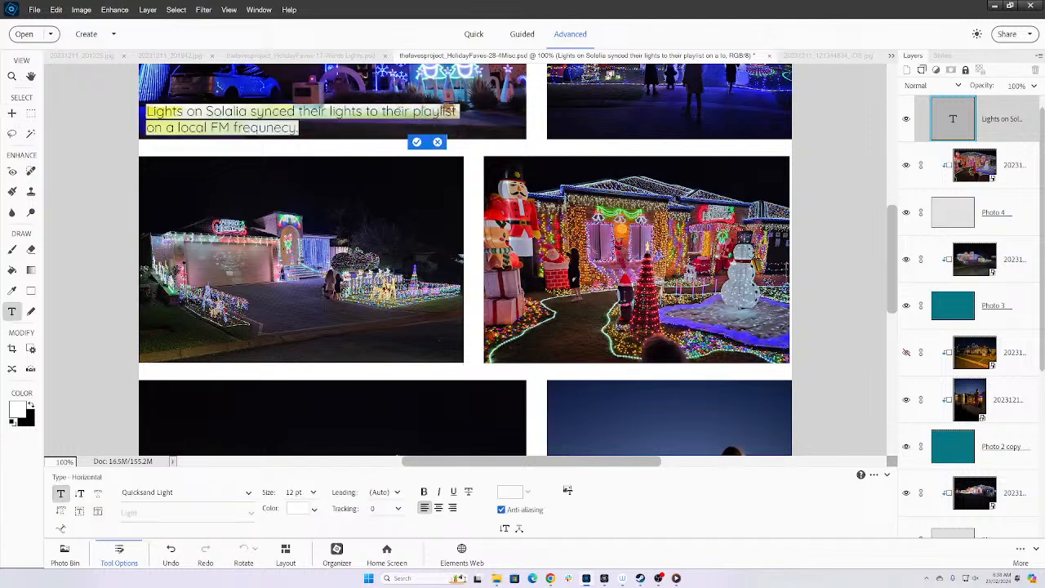
left_click(458, 114)
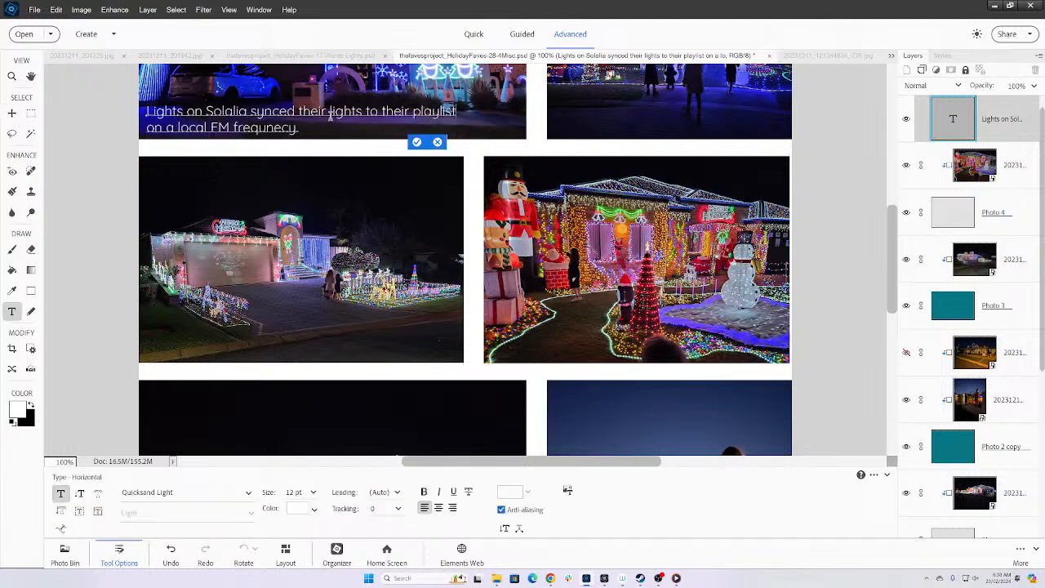
left_click(330, 113)
key("Return")
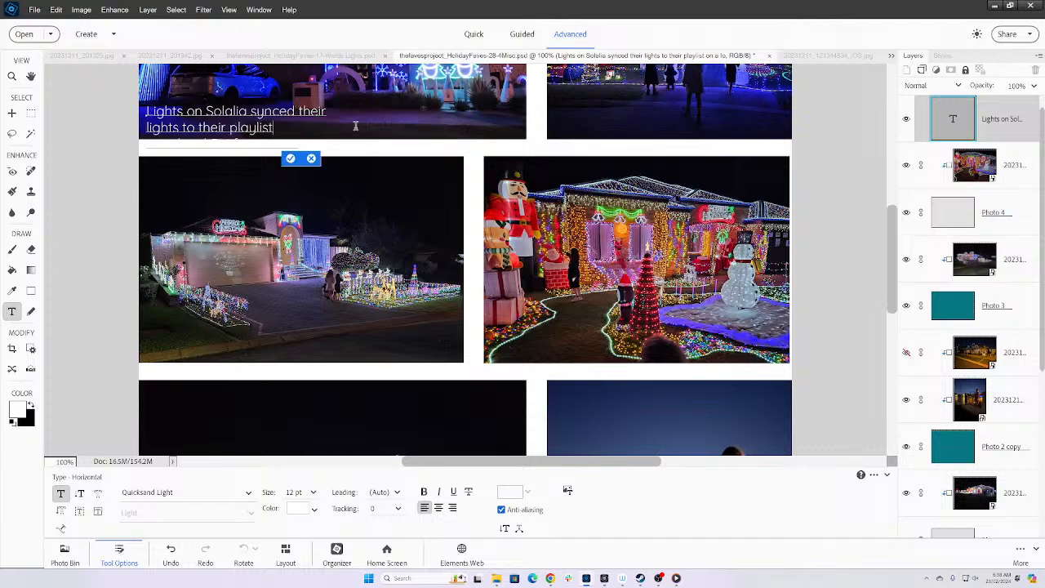
key("Delete")
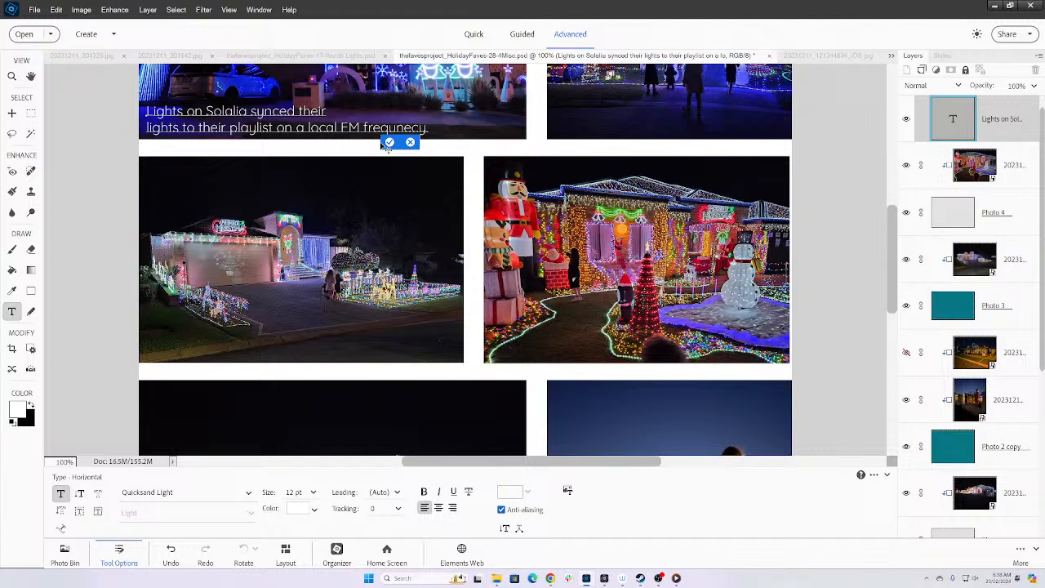
left_click(389, 142)
left_click_drag(336, 130, 335, 130)
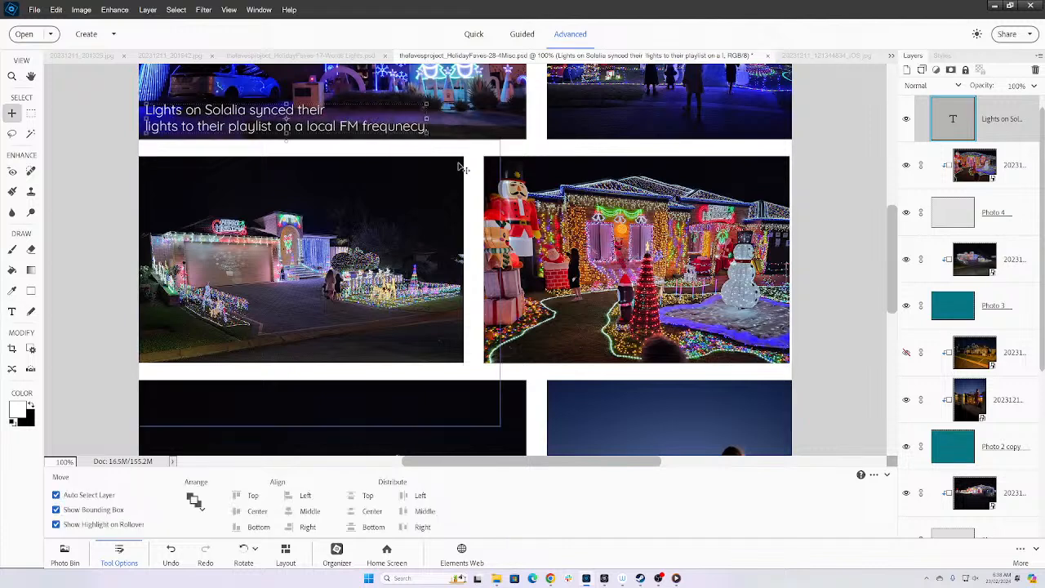
- Move the gate photo together with its Photo 2 copy mask to the left end of the bottom row
key("ctrl+0")
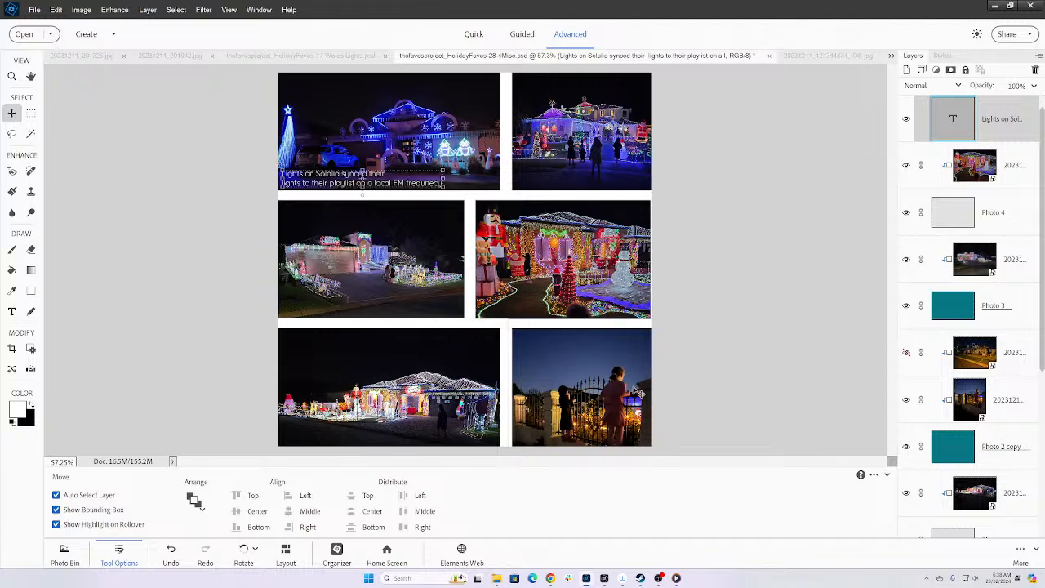
left_click(604, 410)
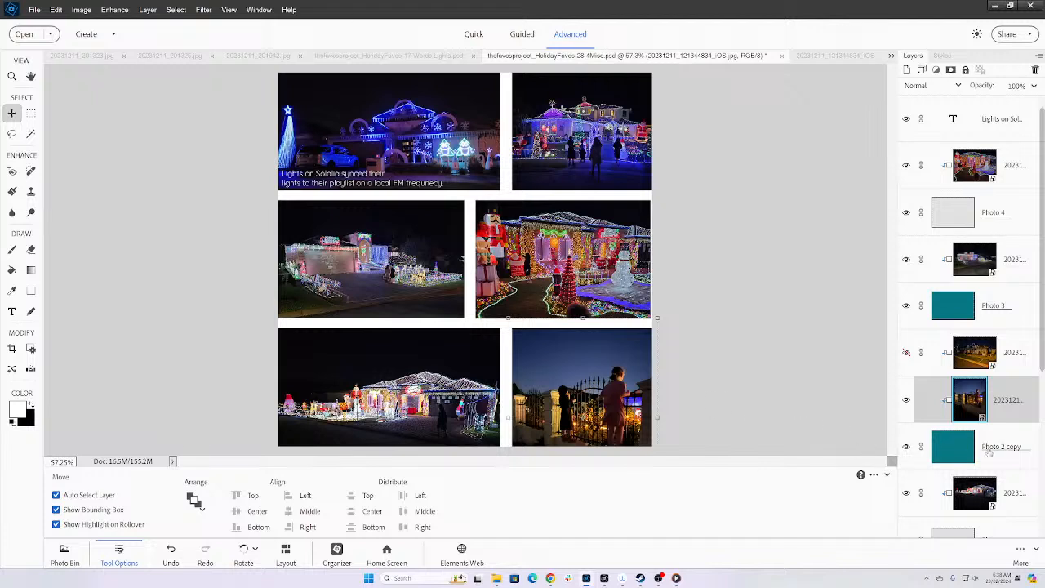
left_click(947, 454, "shift")
left_click_drag(562, 404, 328, 406)
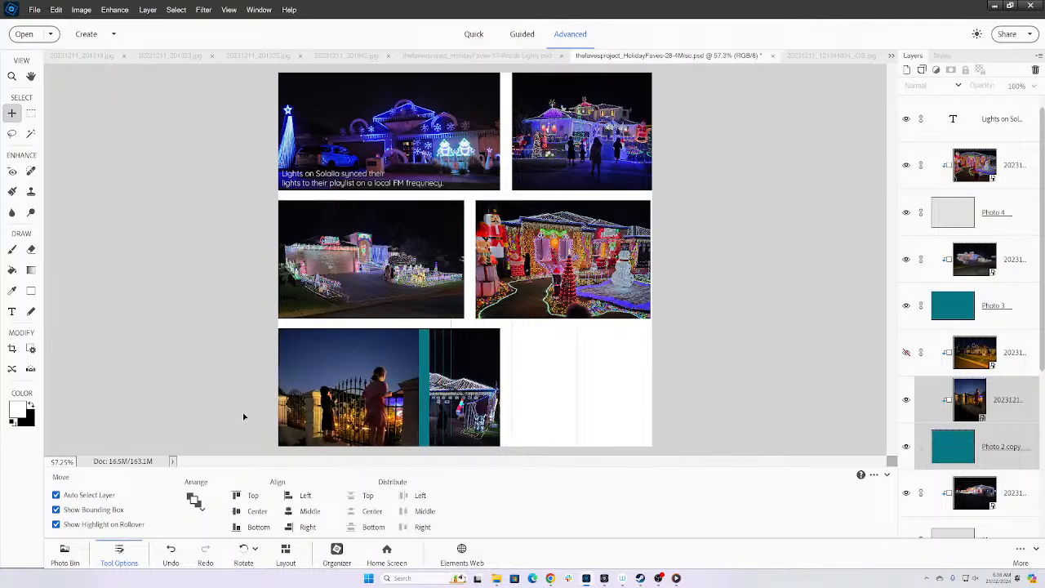
left_click(242, 415)
- Move the bottom row's house photo together with its Photo 1 copy mask to the right, leaving a gap beside the gate photo
left_click(495, 418)
scroll(994, 506, "down", 2)
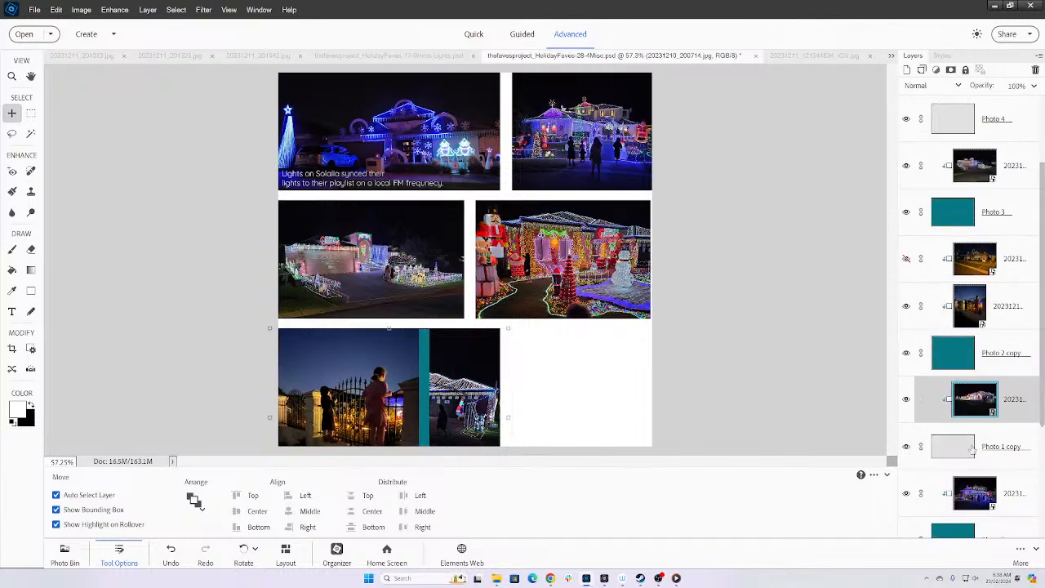
left_click_drag(479, 397, 614, 416)
left_click(133, 428)
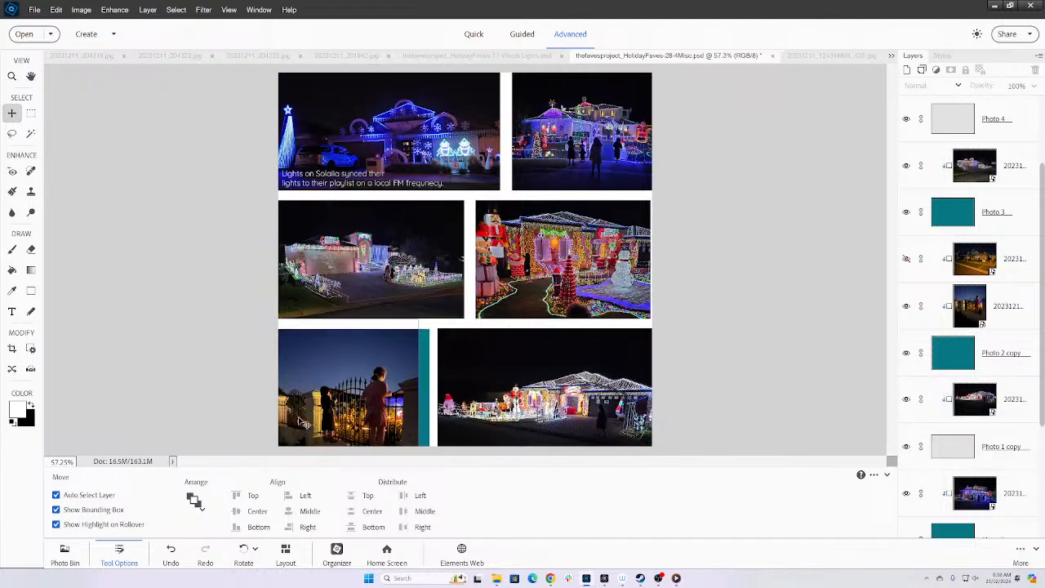
- Shift the gate photo right inside its mask, and nudge it together with the Photo 2 copy mask slightly left to even the gap
left_click_drag(325, 418, 338, 418)
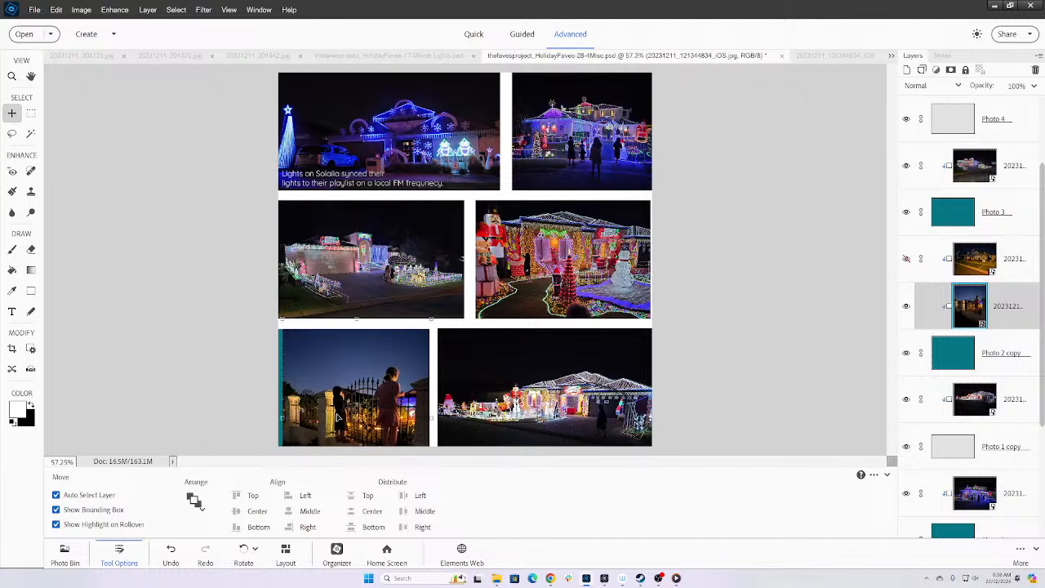
left_click(958, 367, "shift")
key("ctrl+shift+Left")
key("ctrl+shift+Left")
key("ctrl+shift+Left")
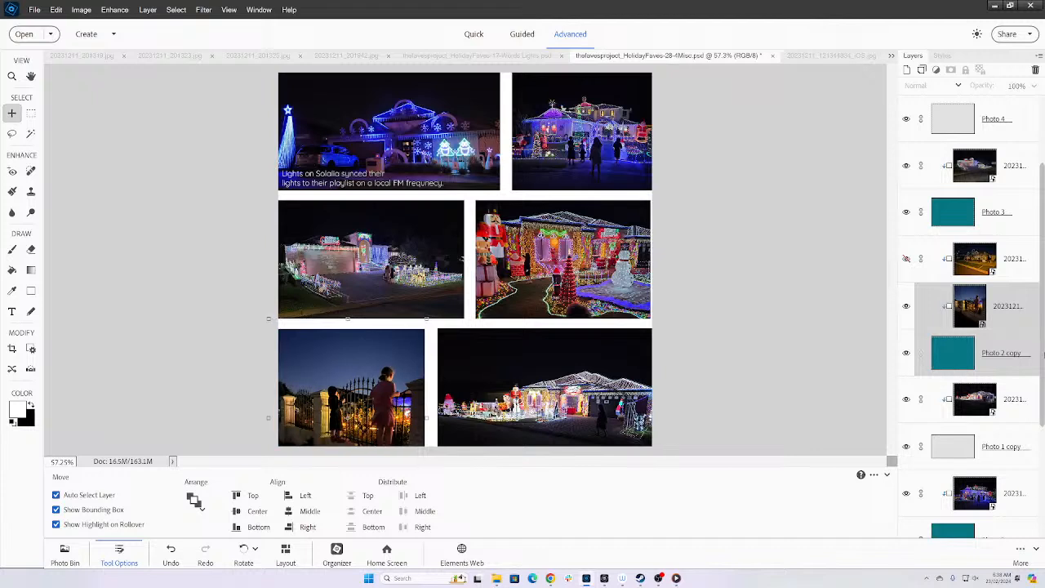
left_click(813, 355)
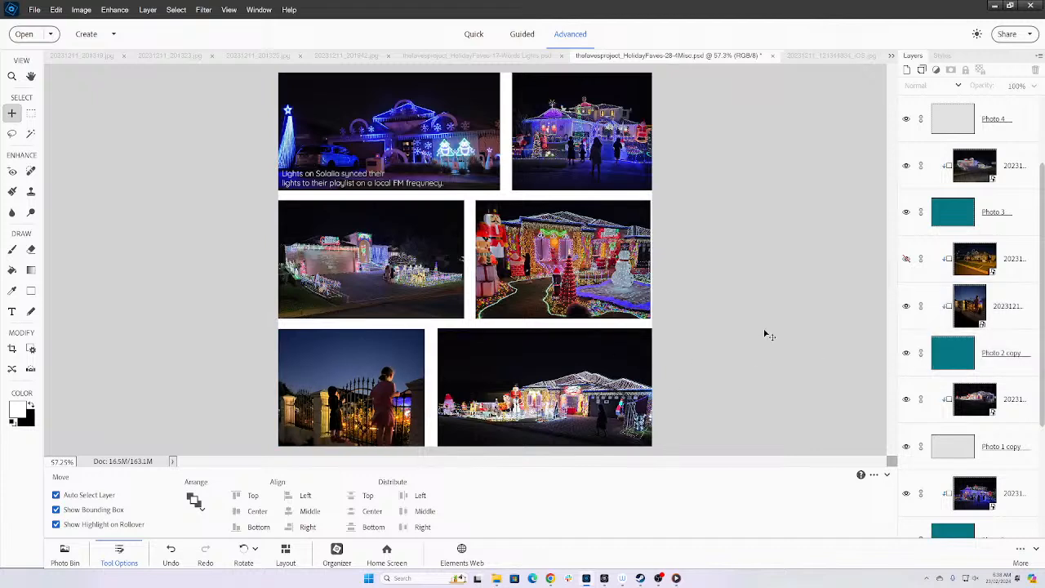
- Save the layout as thefavesproject_HolidayFaves-28-4Misc Lights.psd in the 2023 Christmas folder
left_click(34, 10)
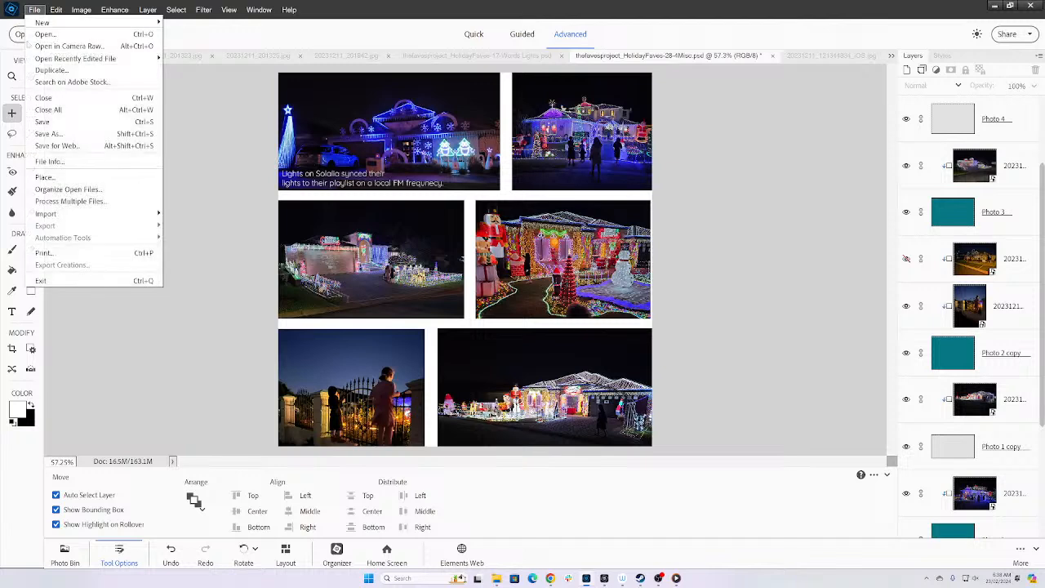
left_click(45, 133)
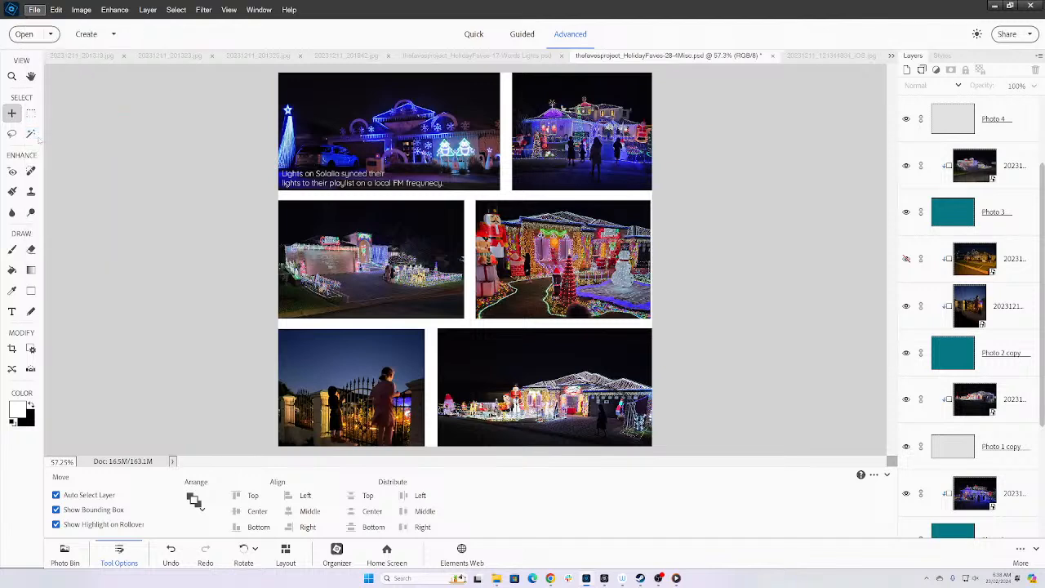
scroll(55, 128, "down", 3)
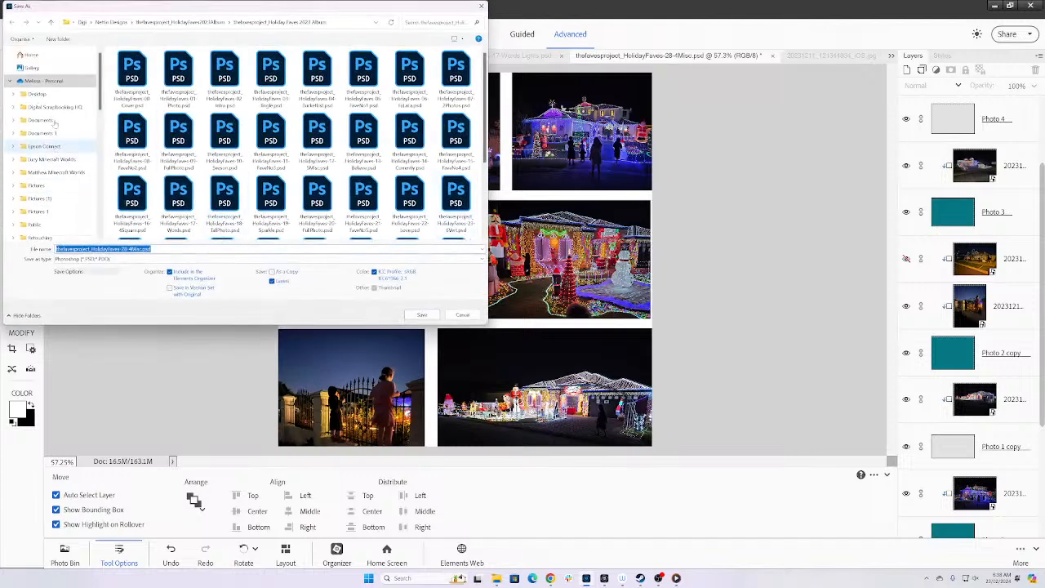
scroll(55, 128, "down", 3)
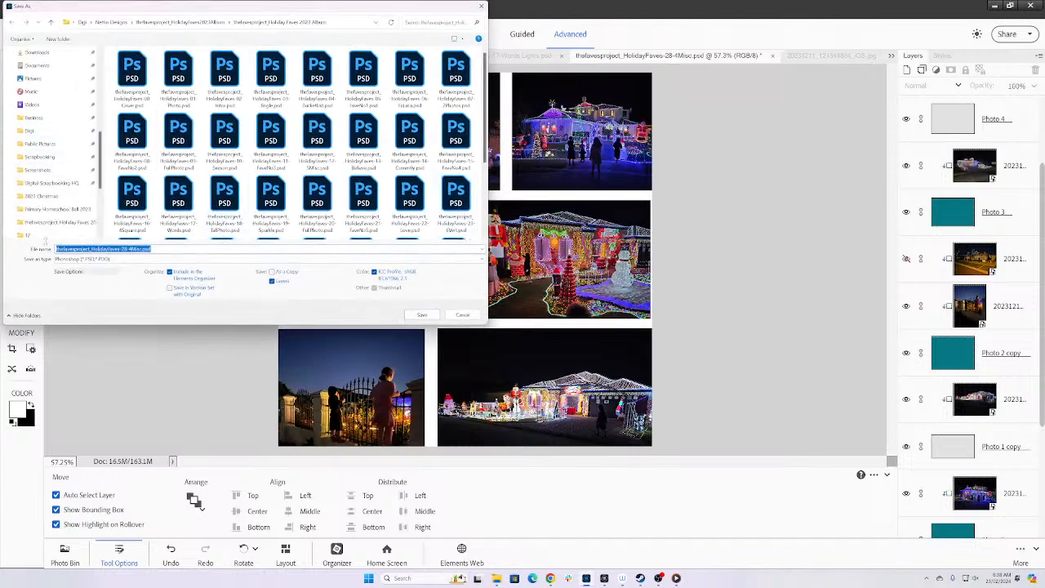
left_click(41, 195)
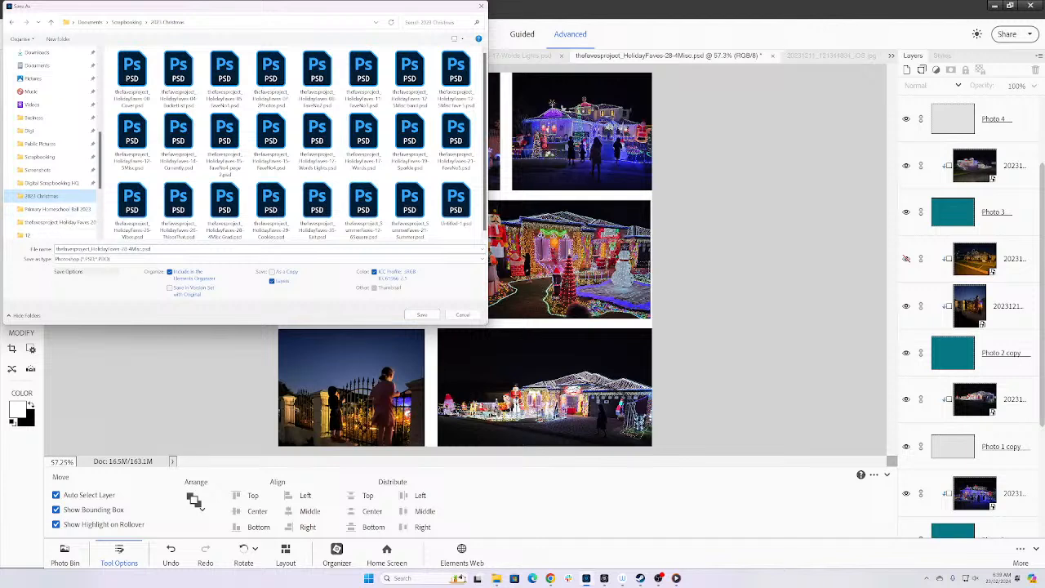
left_click(141, 249)
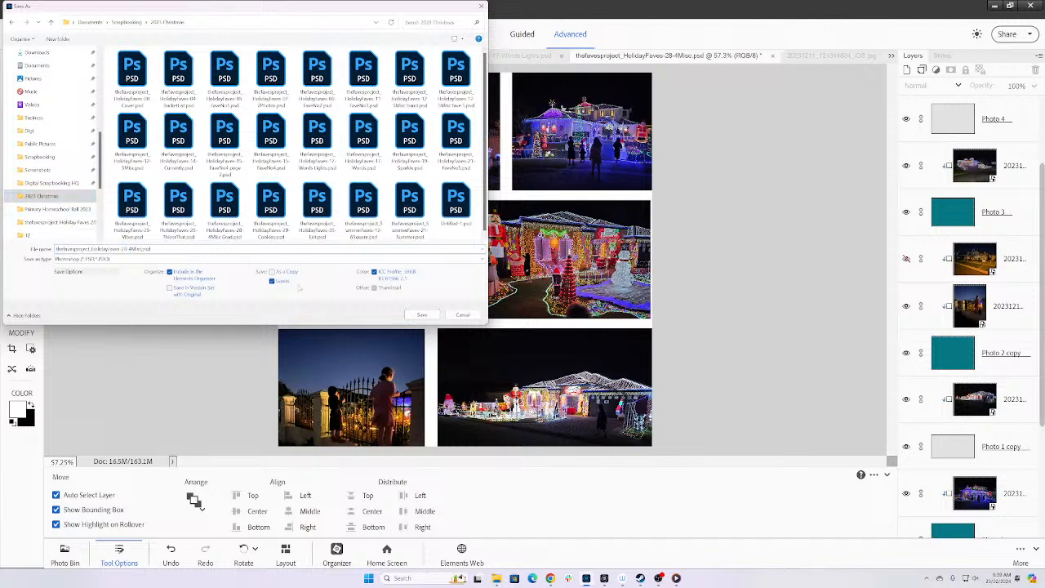
type("Ligths")
key("BackSpace")
key("BackSpace")
key("BackSpace")
type("h")
key("Return")
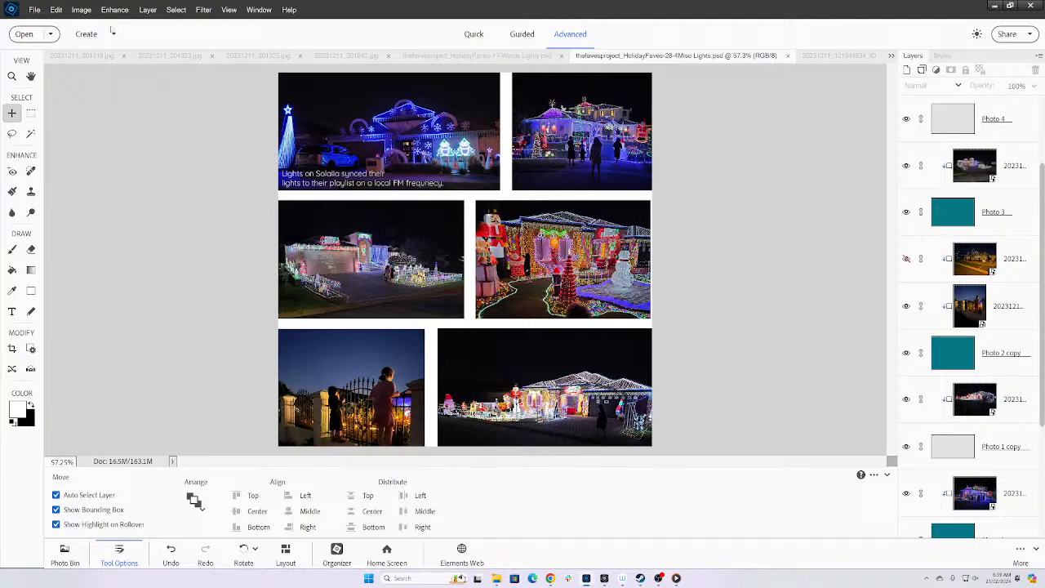
- Save a JPEG copy of the layout in the same folder at quality 12 Maximum with the Baseline ("Standard") format
left_click(35, 9)
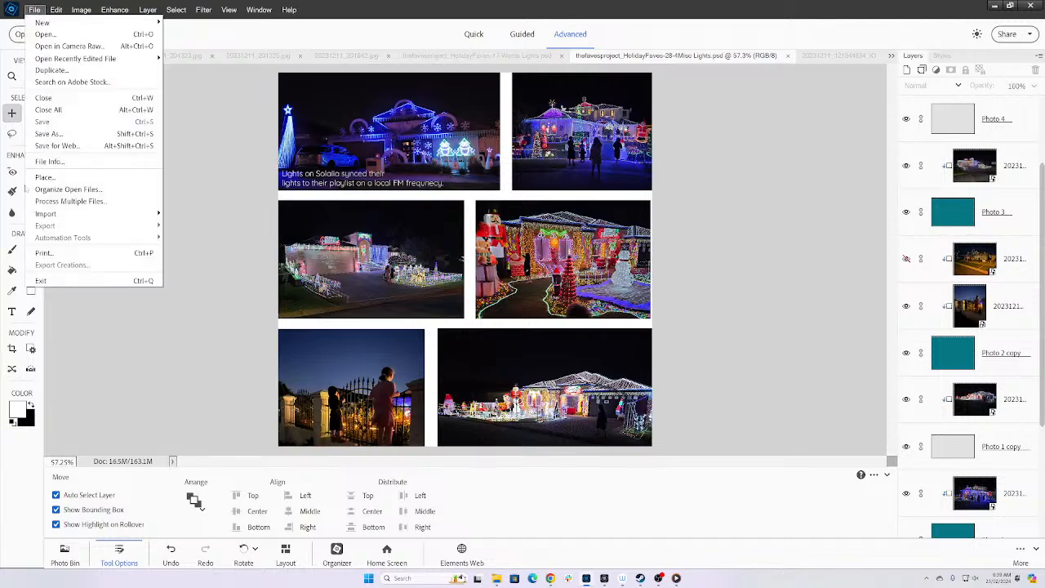
left_click(82, 135)
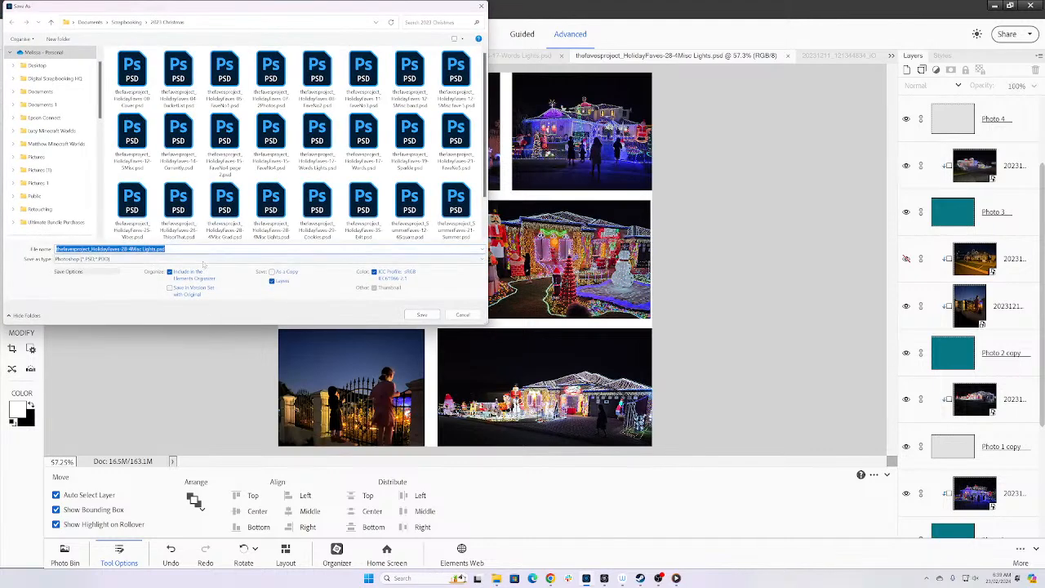
left_click(204, 259)
left_click(245, 305)
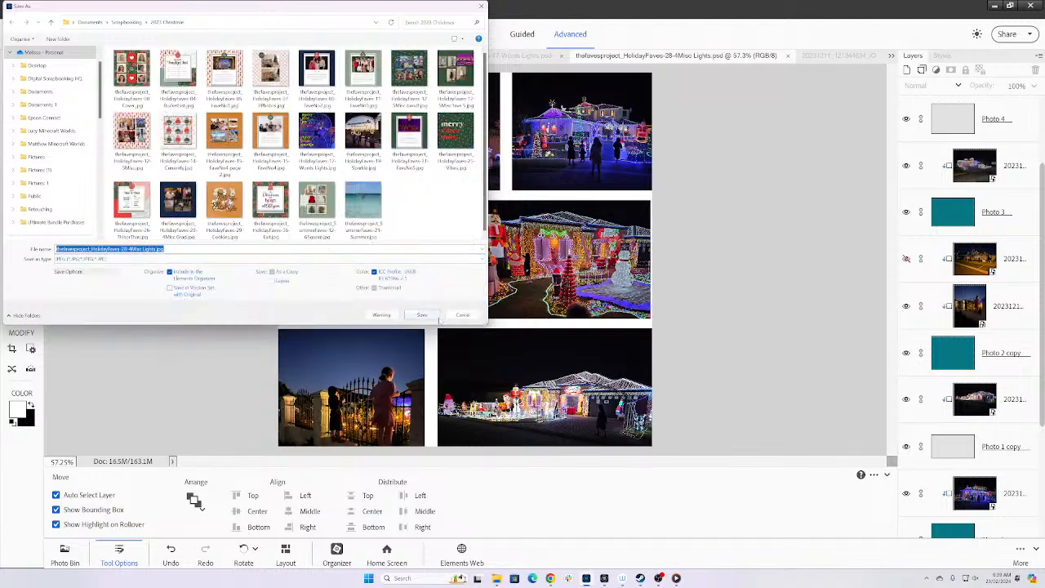
left_click(421, 315)
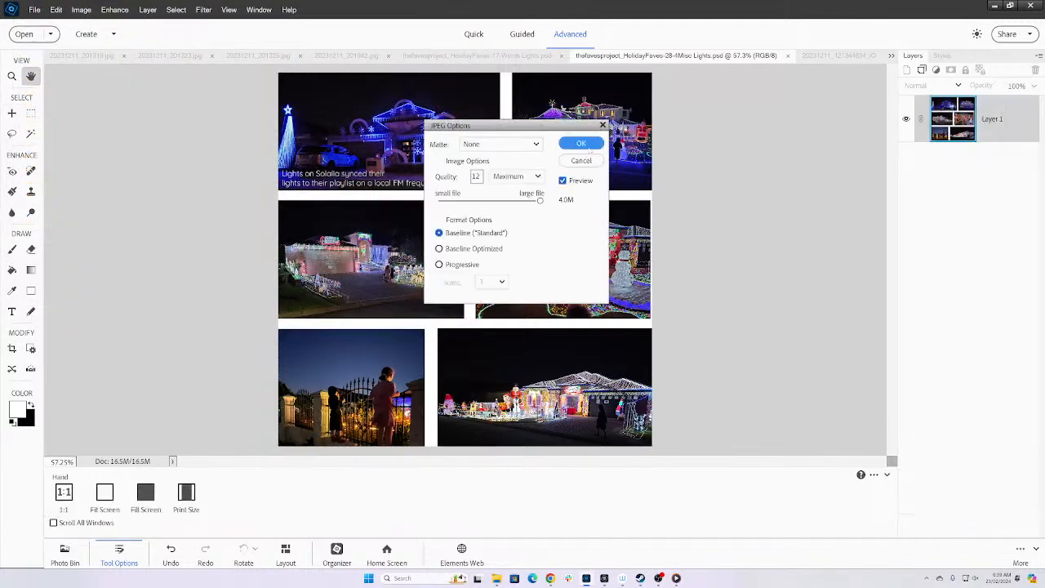
left_click(589, 146)
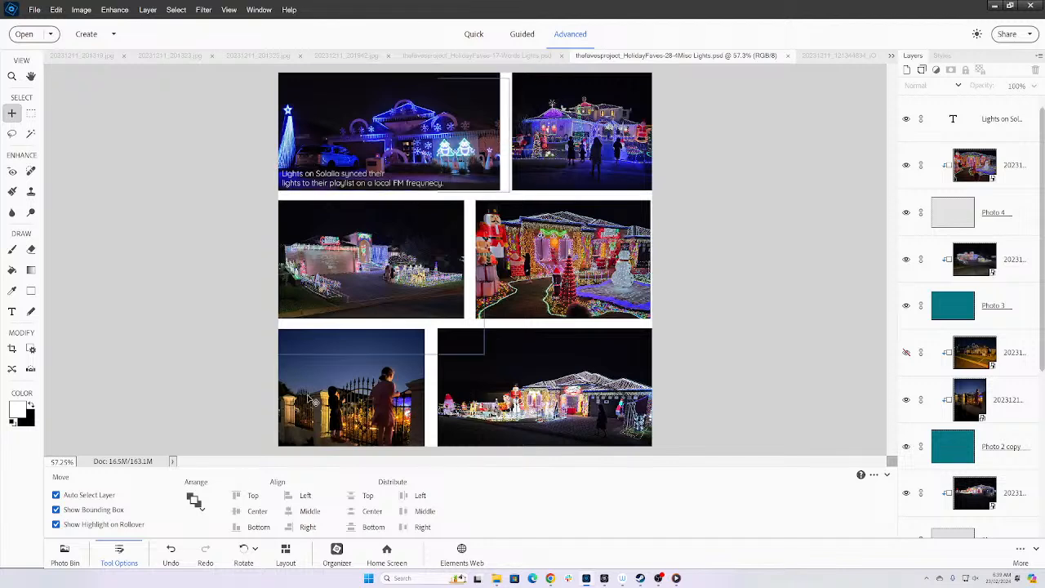
- Bring up the open HolidayFaves-17-Words Lights page and look closely at its glowing word list
left_click(63, 550)
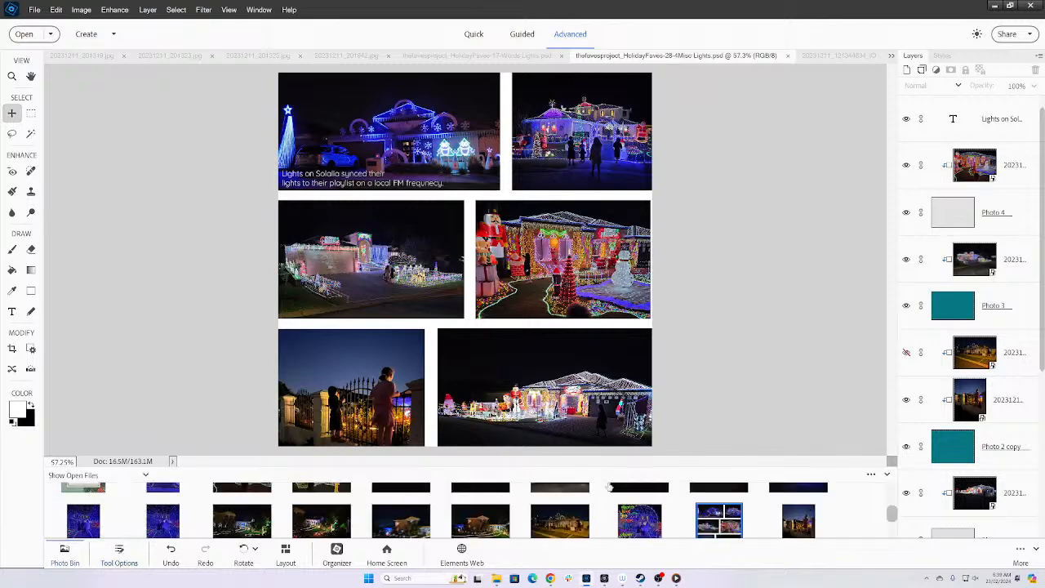
left_click(637, 522)
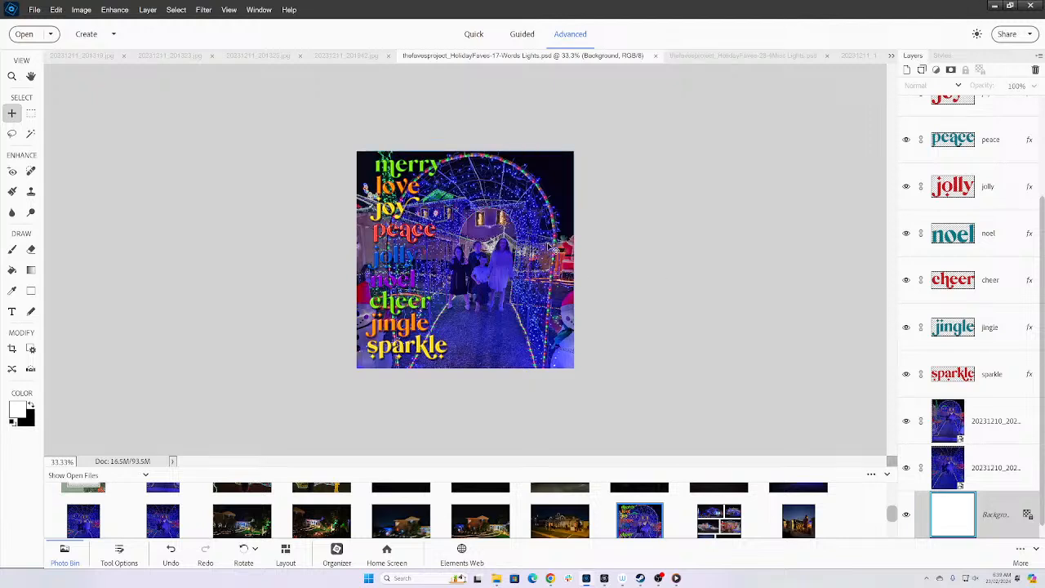
key("ctrl+equal")
key("ctrl+equal")
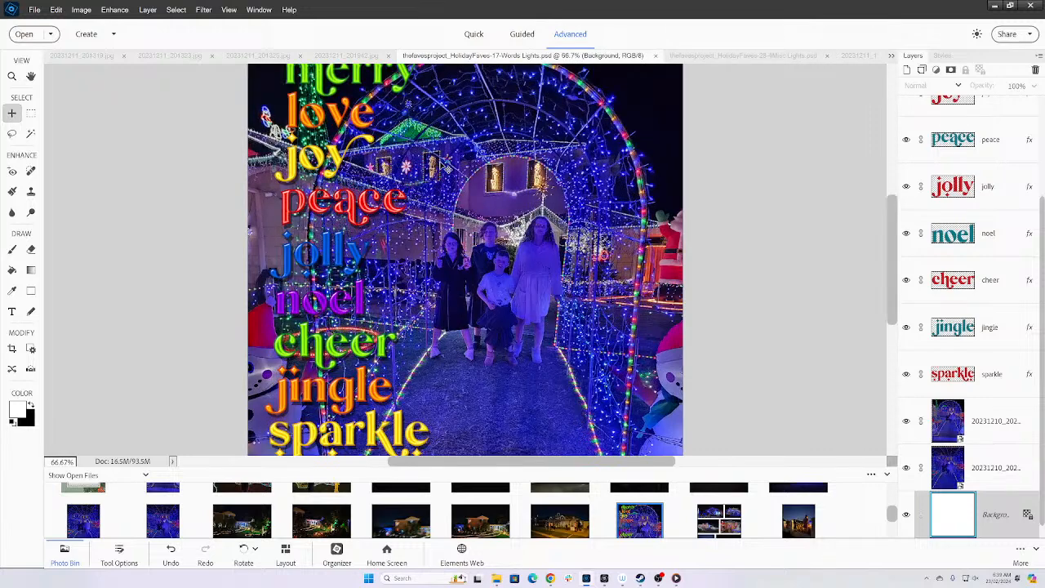
- Try scaling the layer effects of the word peace to 41% and 112%, and cancel the change
left_click(291, 207)
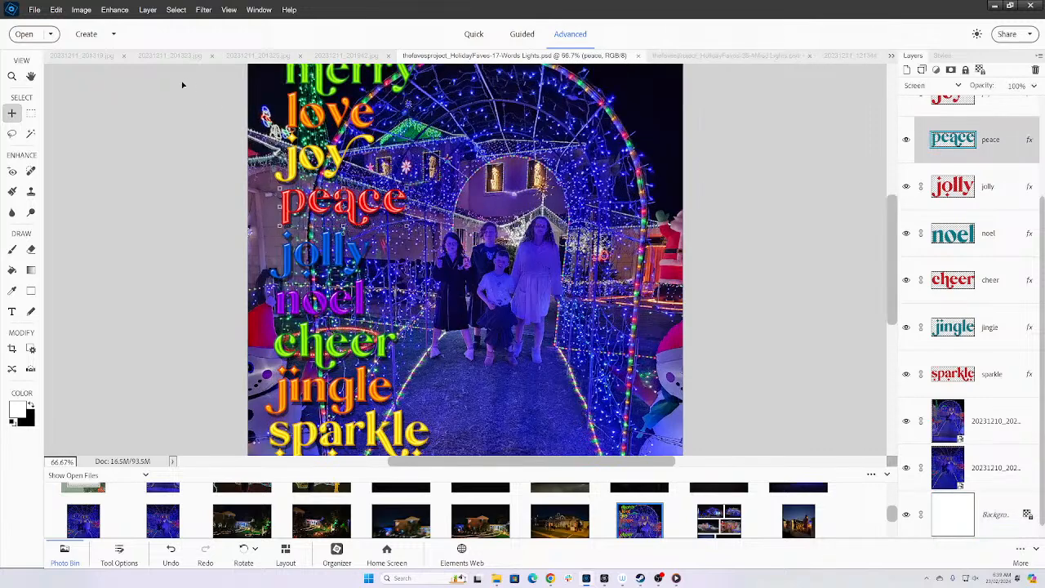
left_click(176, 10)
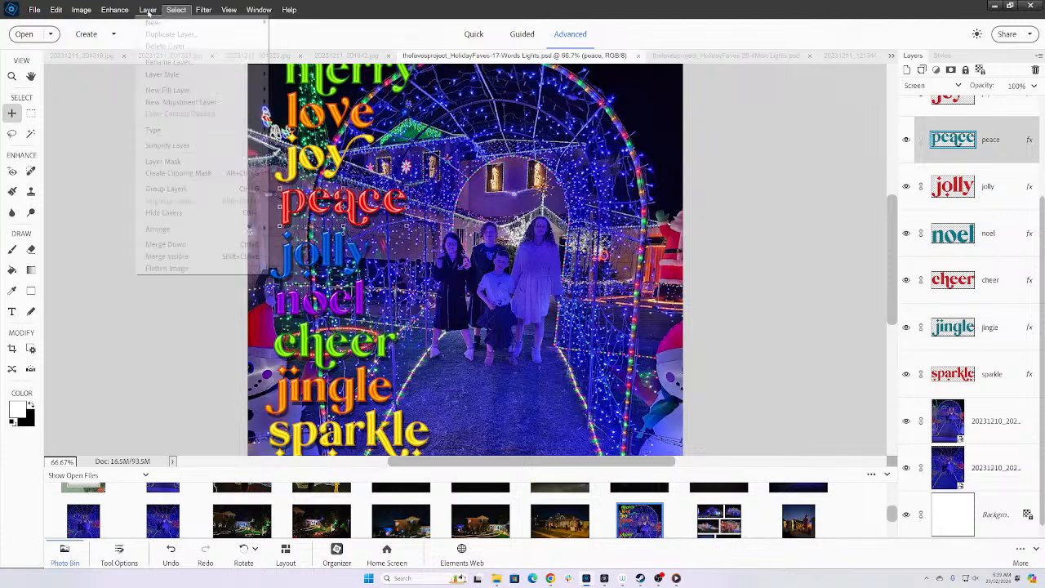
left_click(148, 9)
left_click(148, 10)
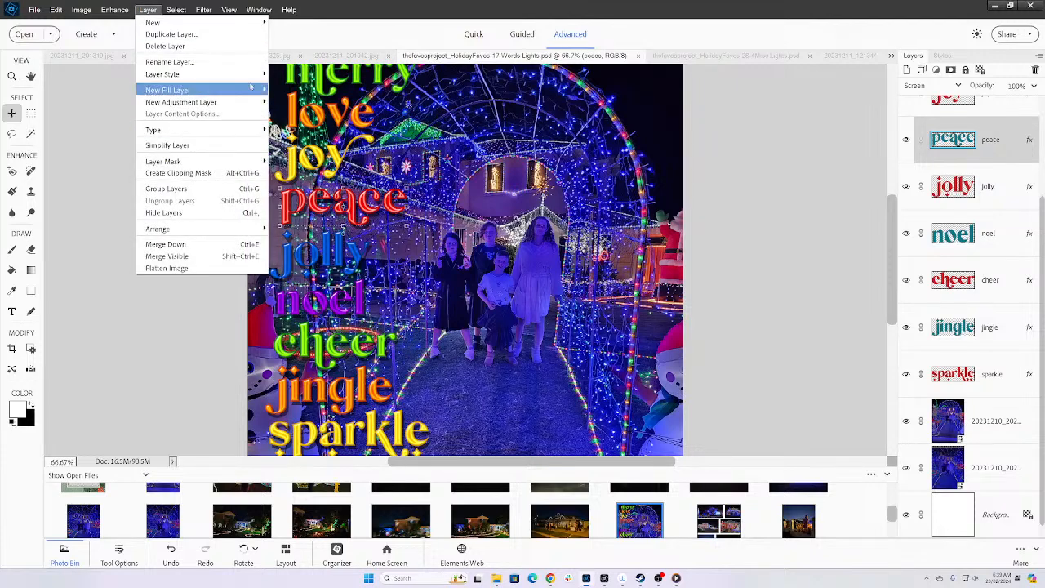
mouse_move(248, 77)
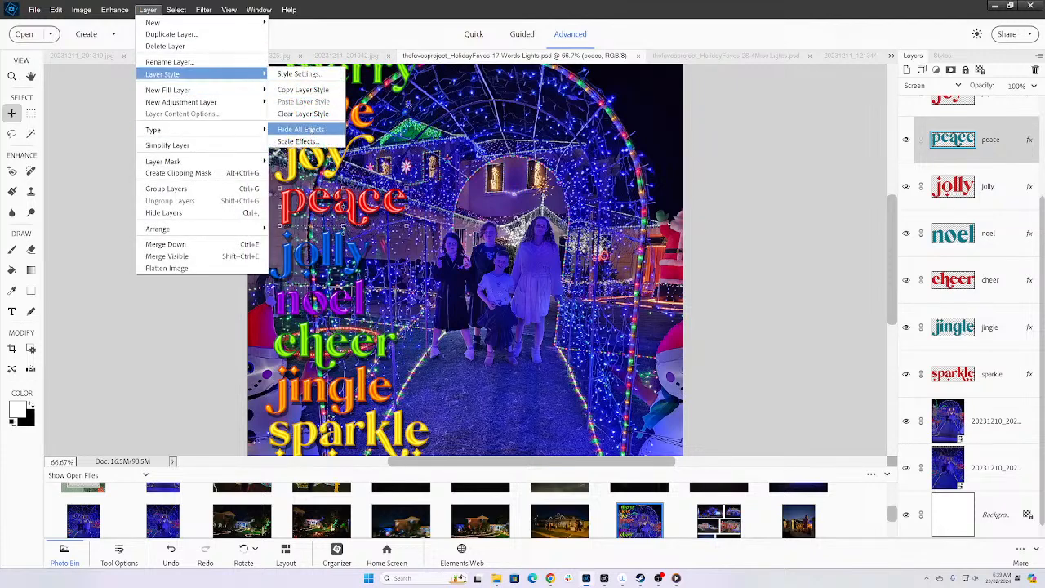
left_click(298, 141)
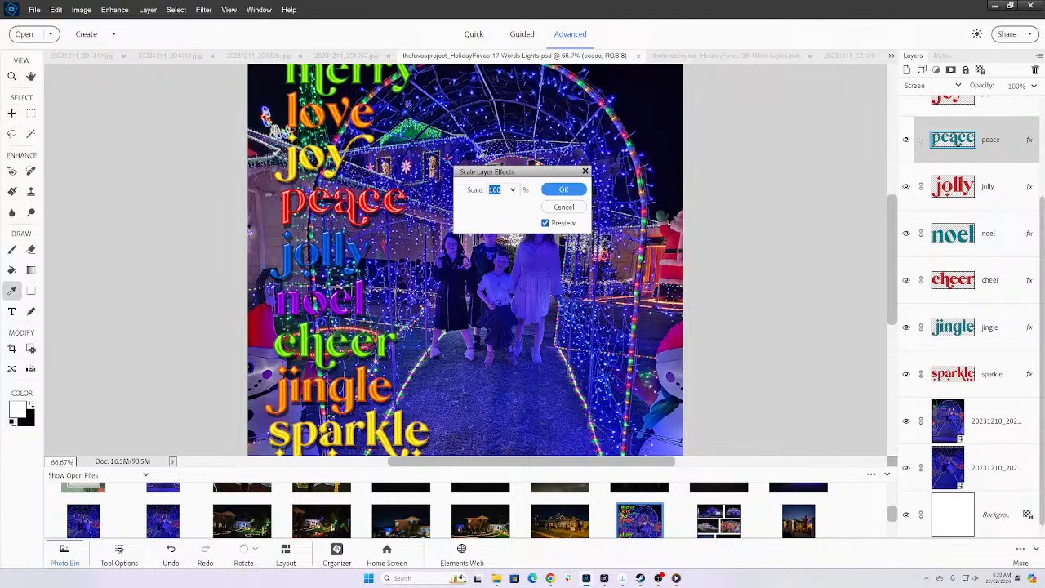
left_click(513, 191)
left_click_drag(514, 203, 511, 204)
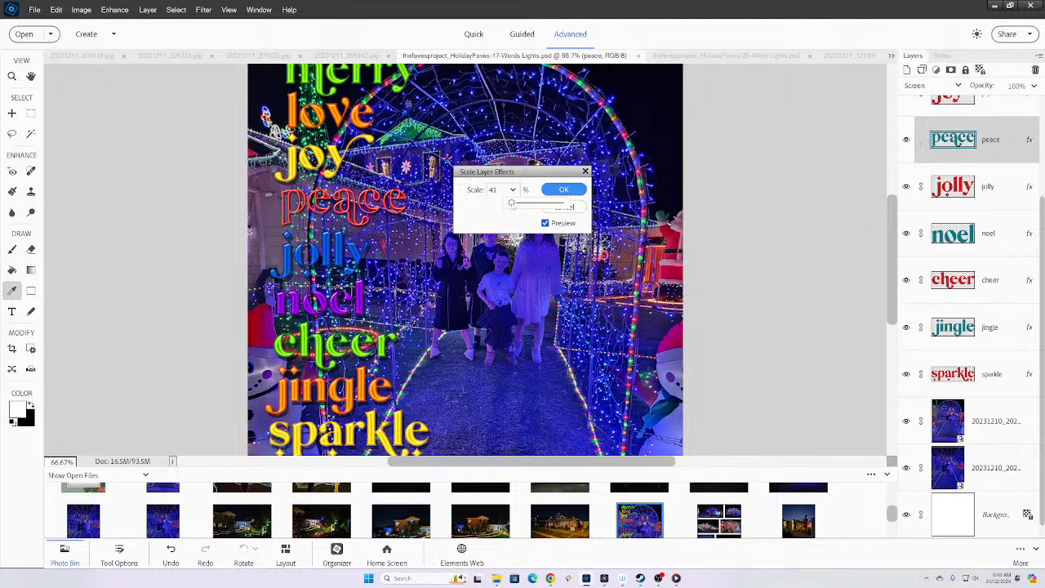
left_click_drag(512, 203, 514, 203)
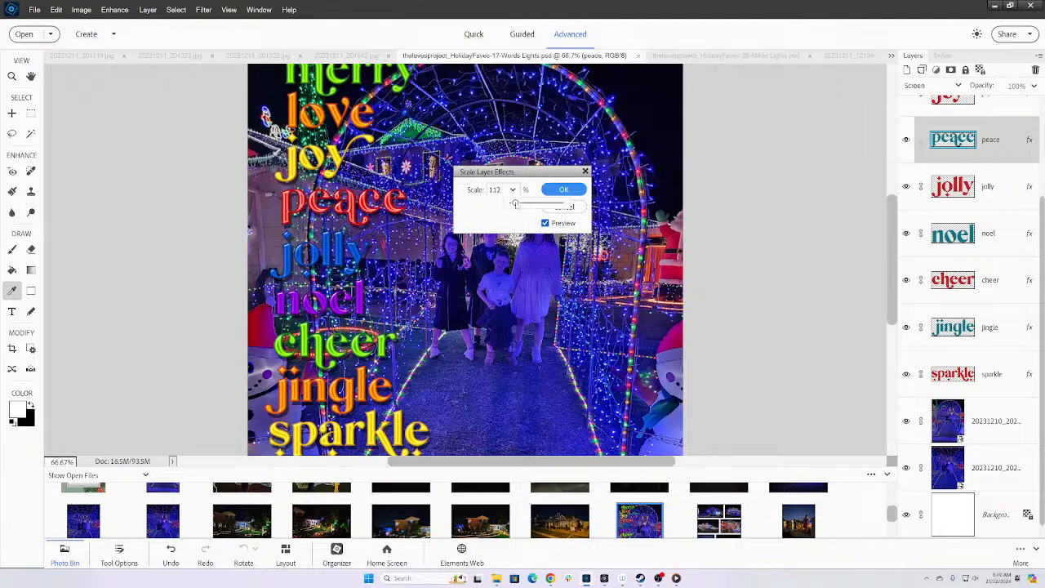
left_click(569, 206)
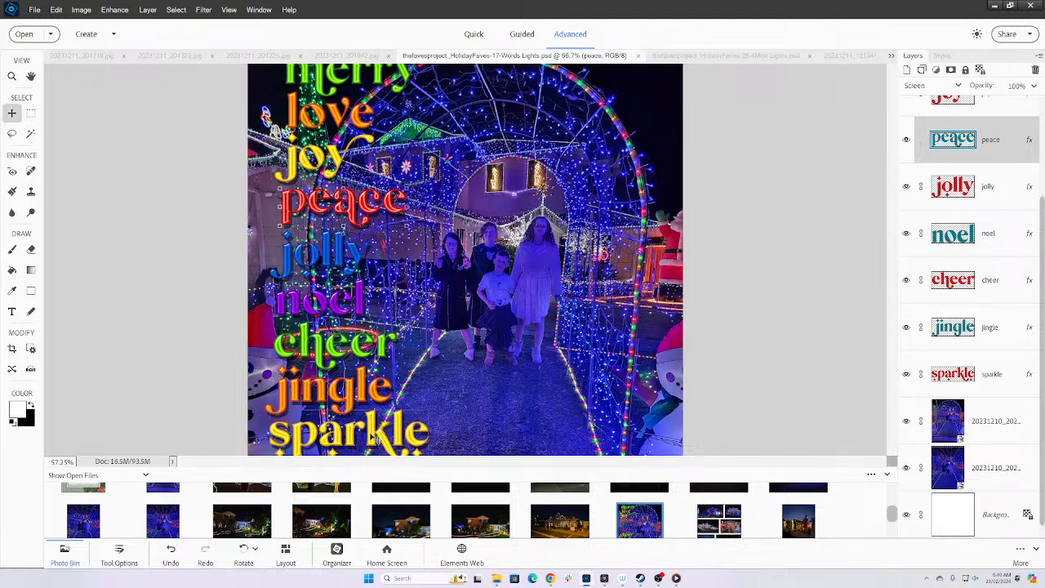
key("ctrl+0")
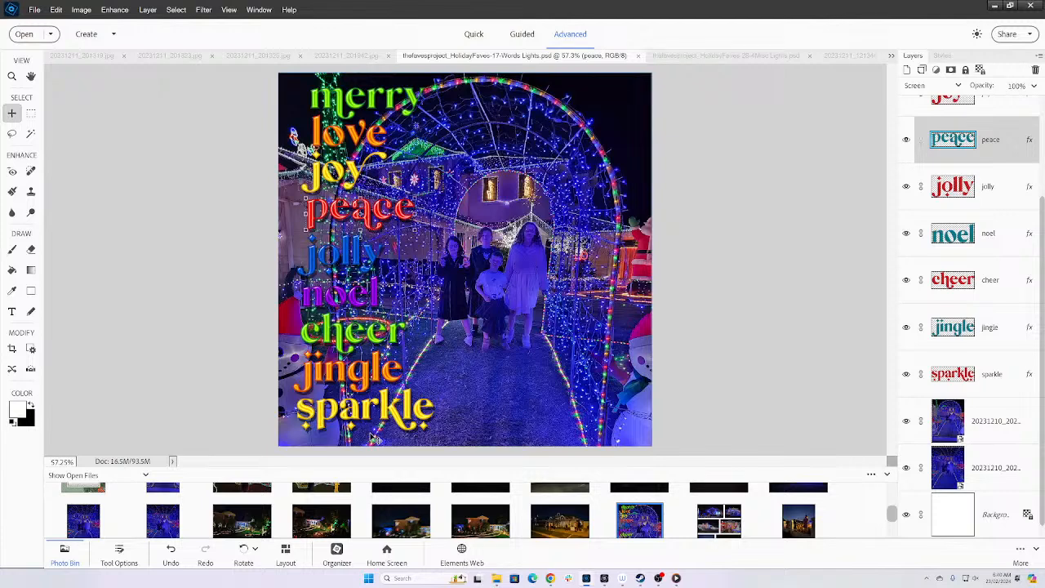
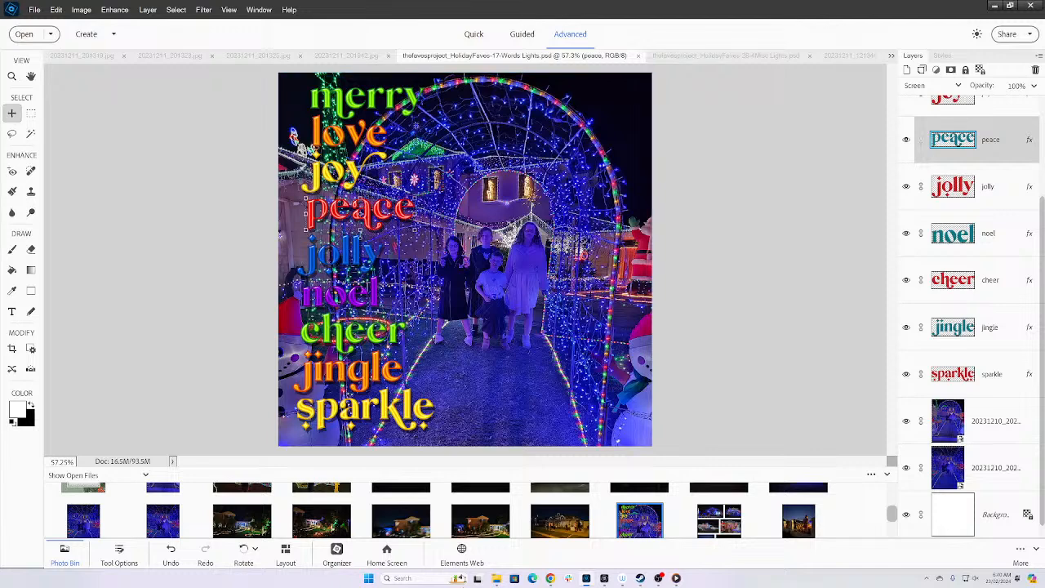
- Return to the 28-4Misc Lights page and close the holiday lights video in Media Player
left_click(735, 525)
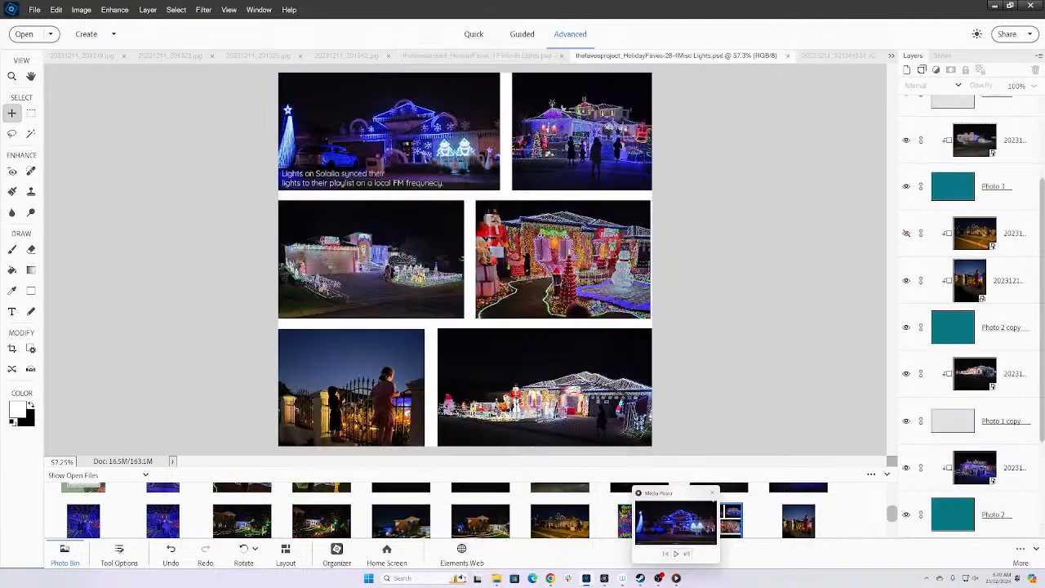
left_click(676, 578)
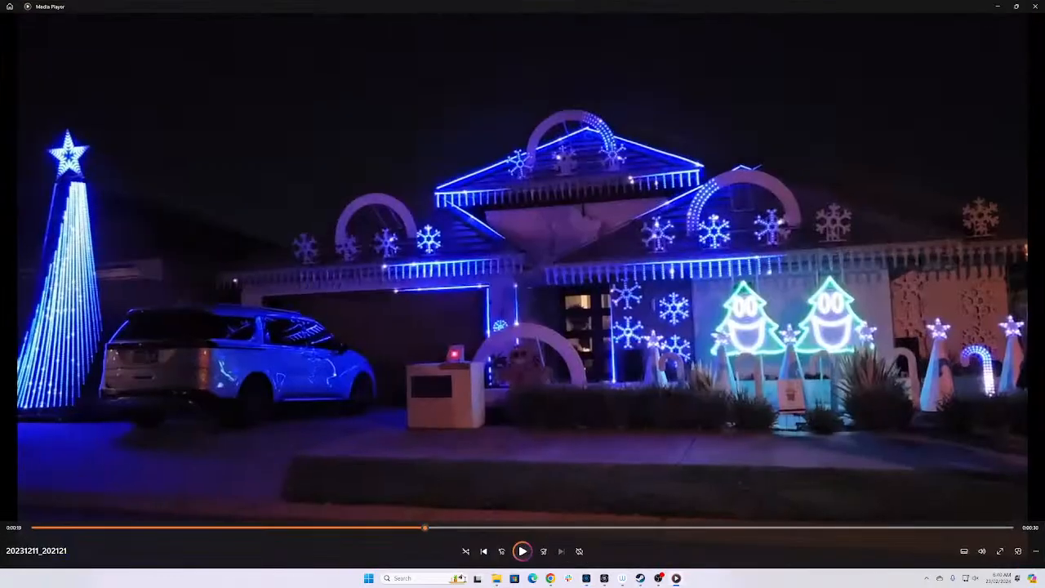
left_click(1036, 6)
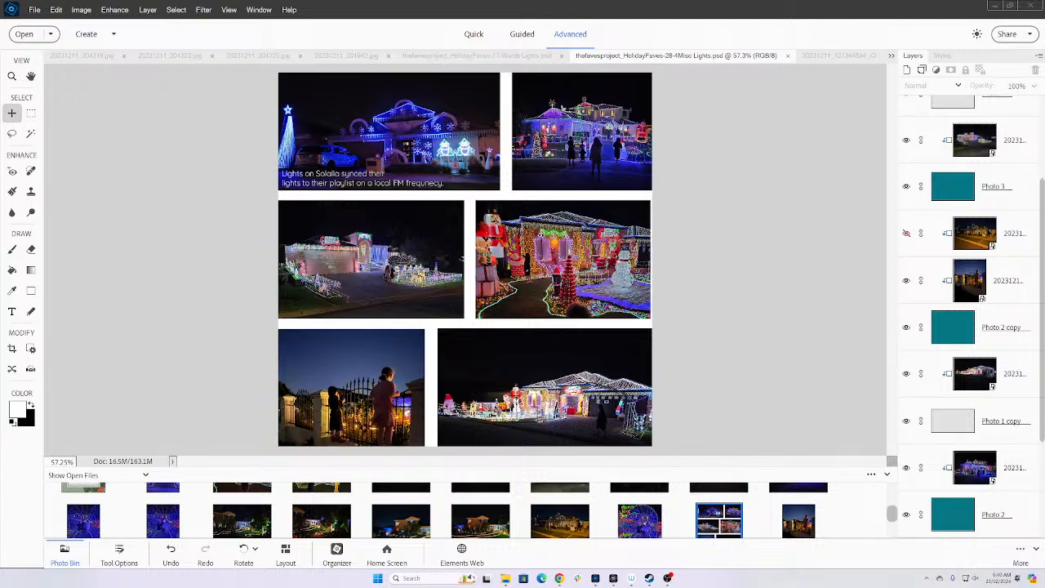
- Close the range of source light photos among the open files, keeping the scrapbook layouts open
left_click(398, 520)
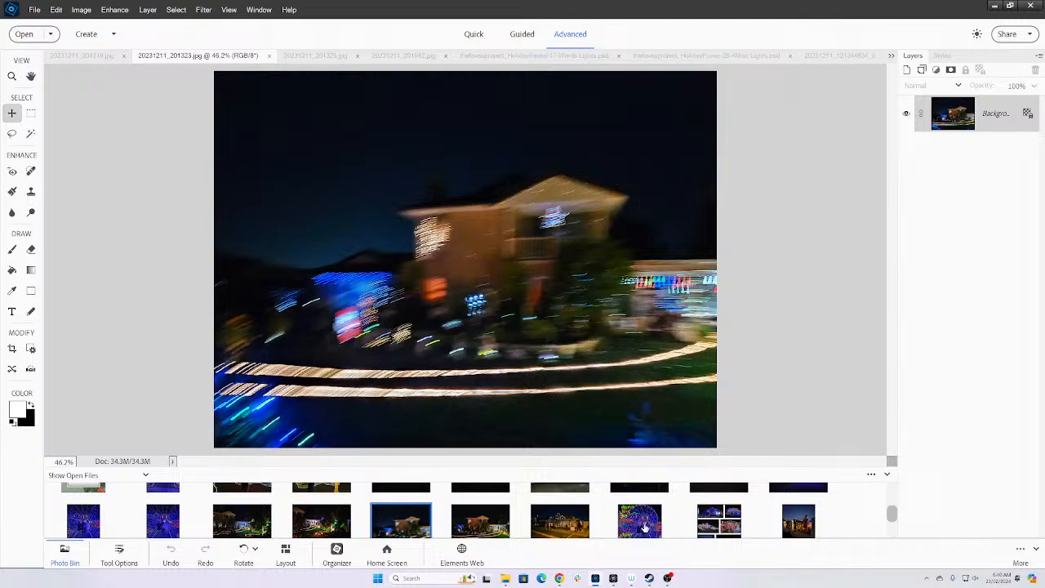
left_click(566, 520)
scroll(566, 520, "up", 1)
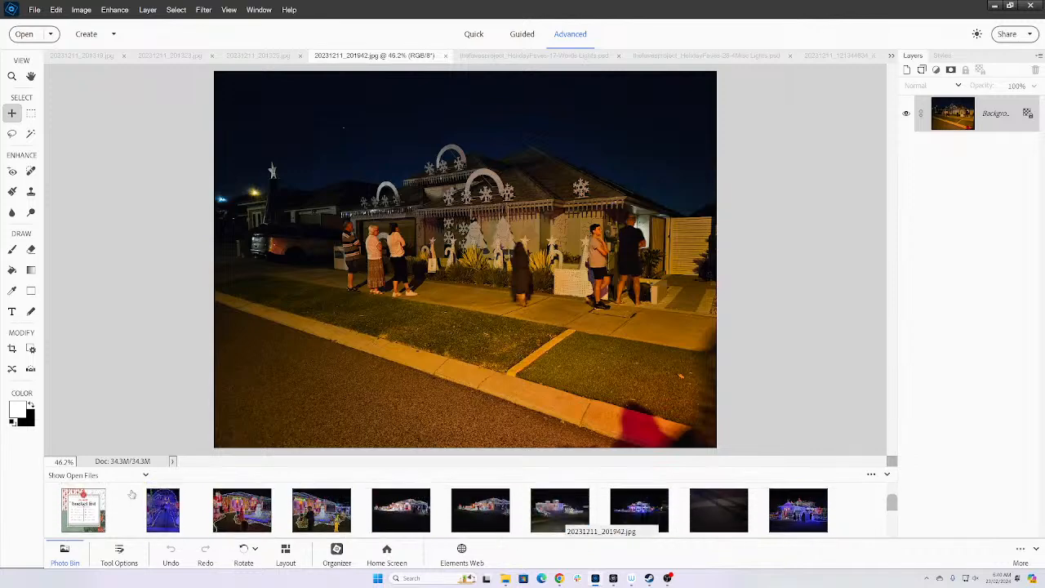
right_click(177, 510)
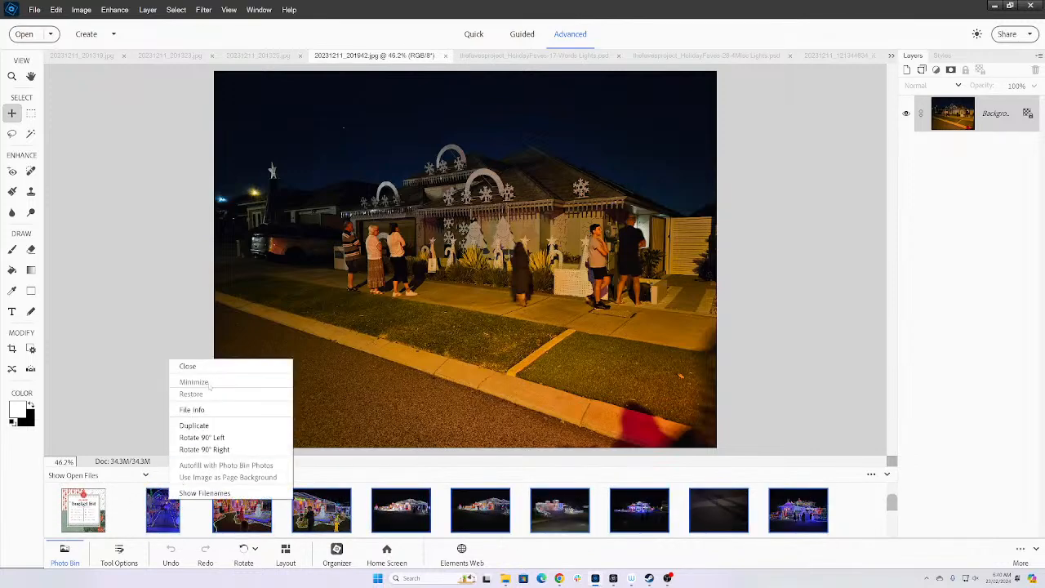
left_click(241, 362)
key("ctrl+Tab")
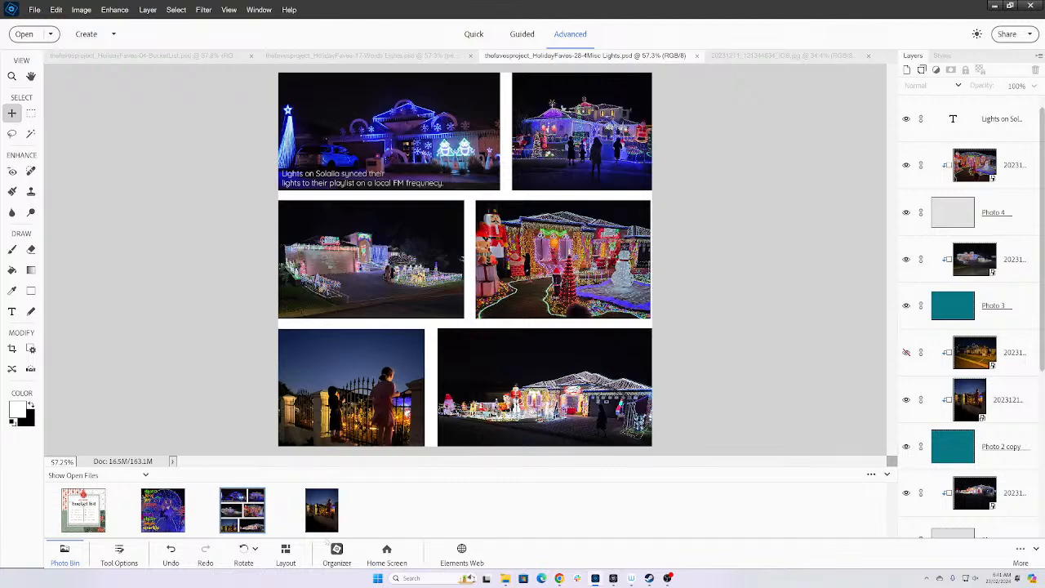
- Review the HolidayFaves-04-BucketList page and the HolidayFaves-17-Words Lights page
left_click(81, 508)
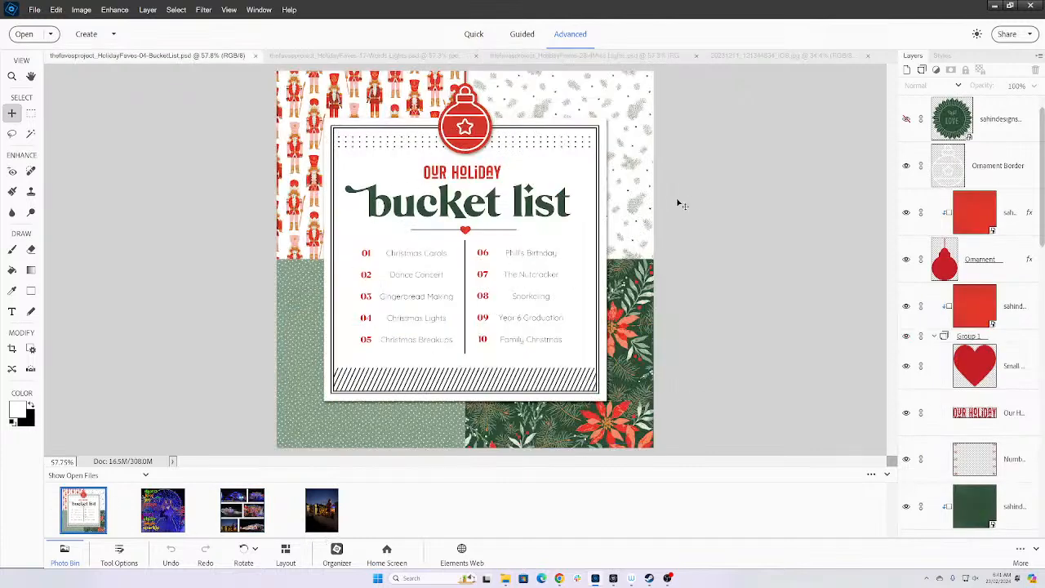
left_click(623, 215)
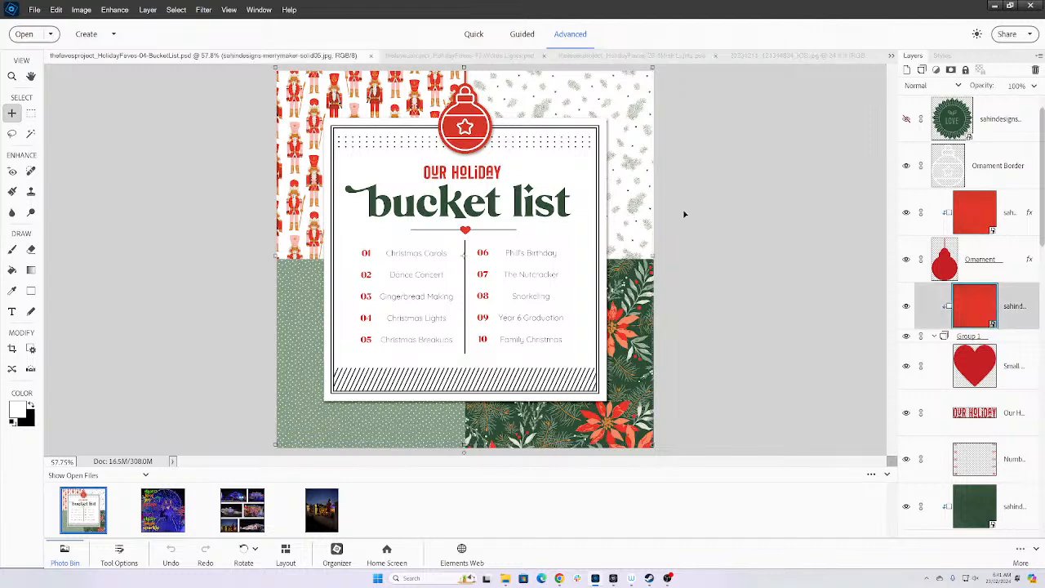
key("Up")
key("Up")
key("Up")
left_click(173, 525)
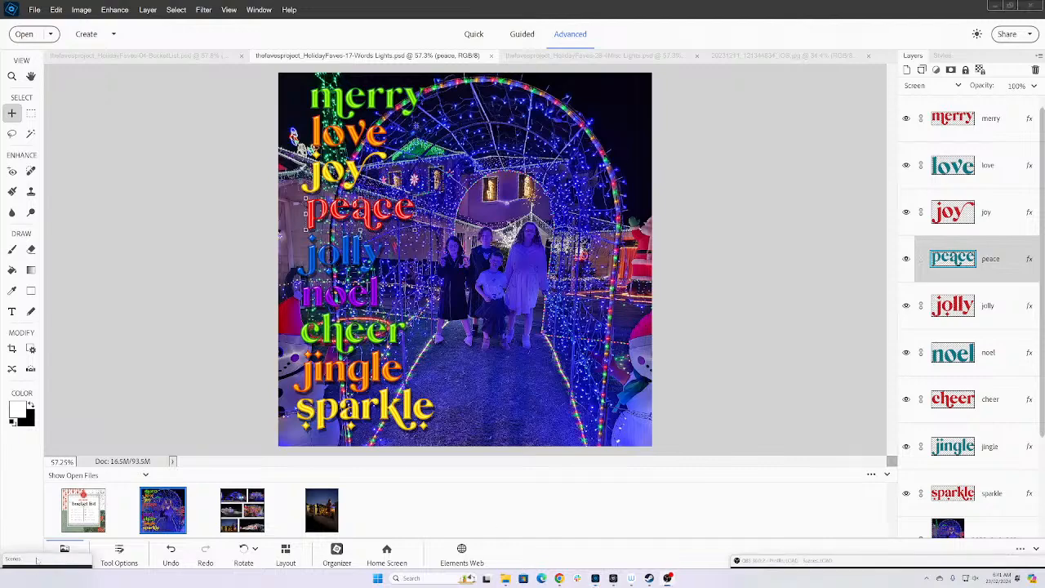
left_click(36, 560)
left_click(33, 508)
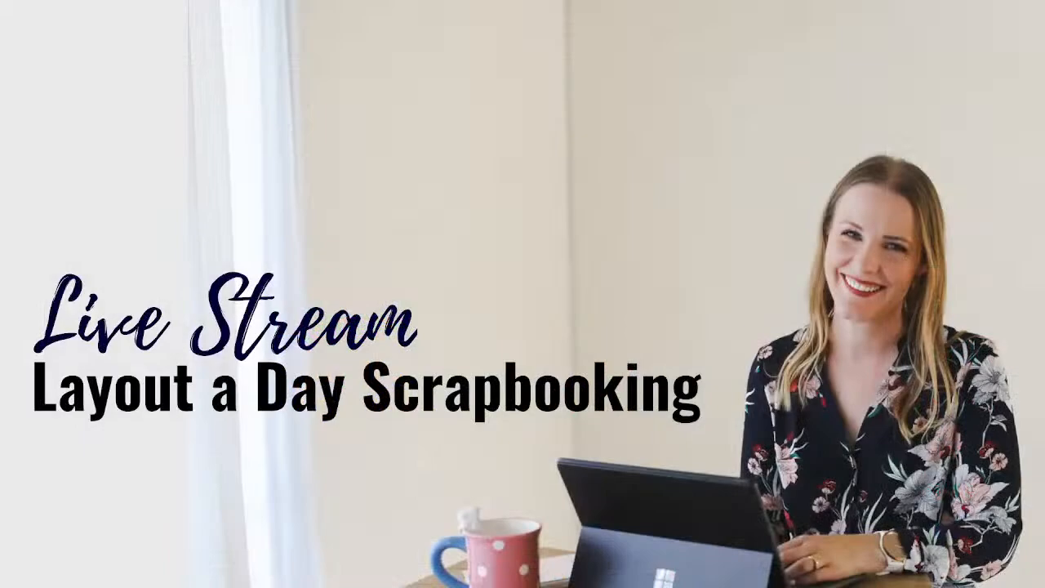